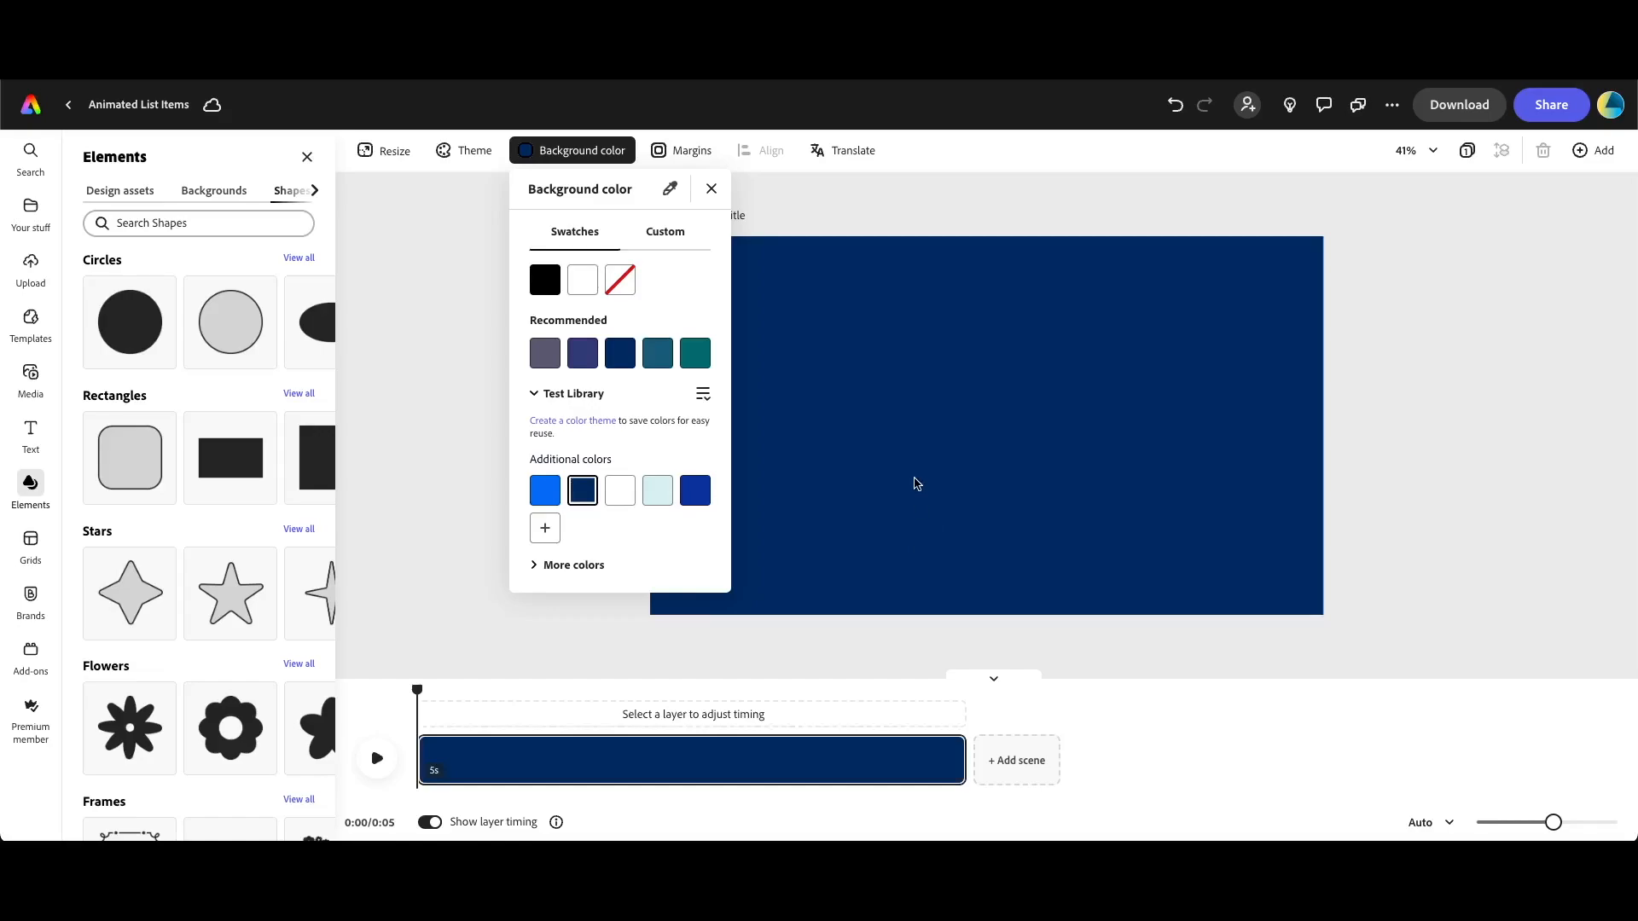
Add a text element to the blue page containing the number 1
click(916, 485)
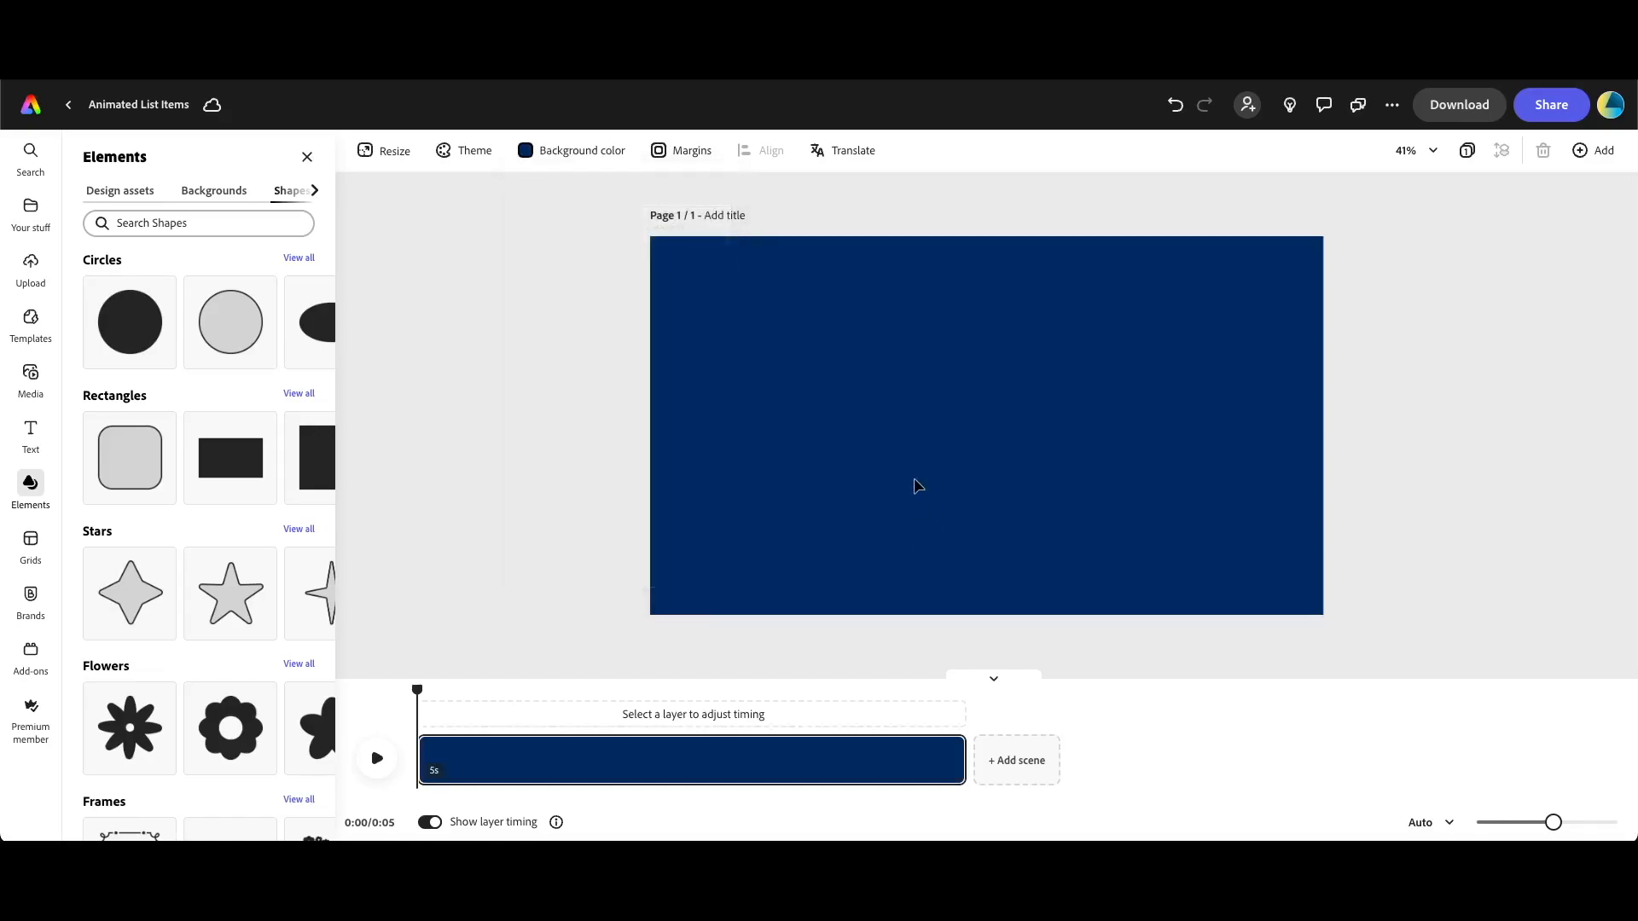
click(32, 434)
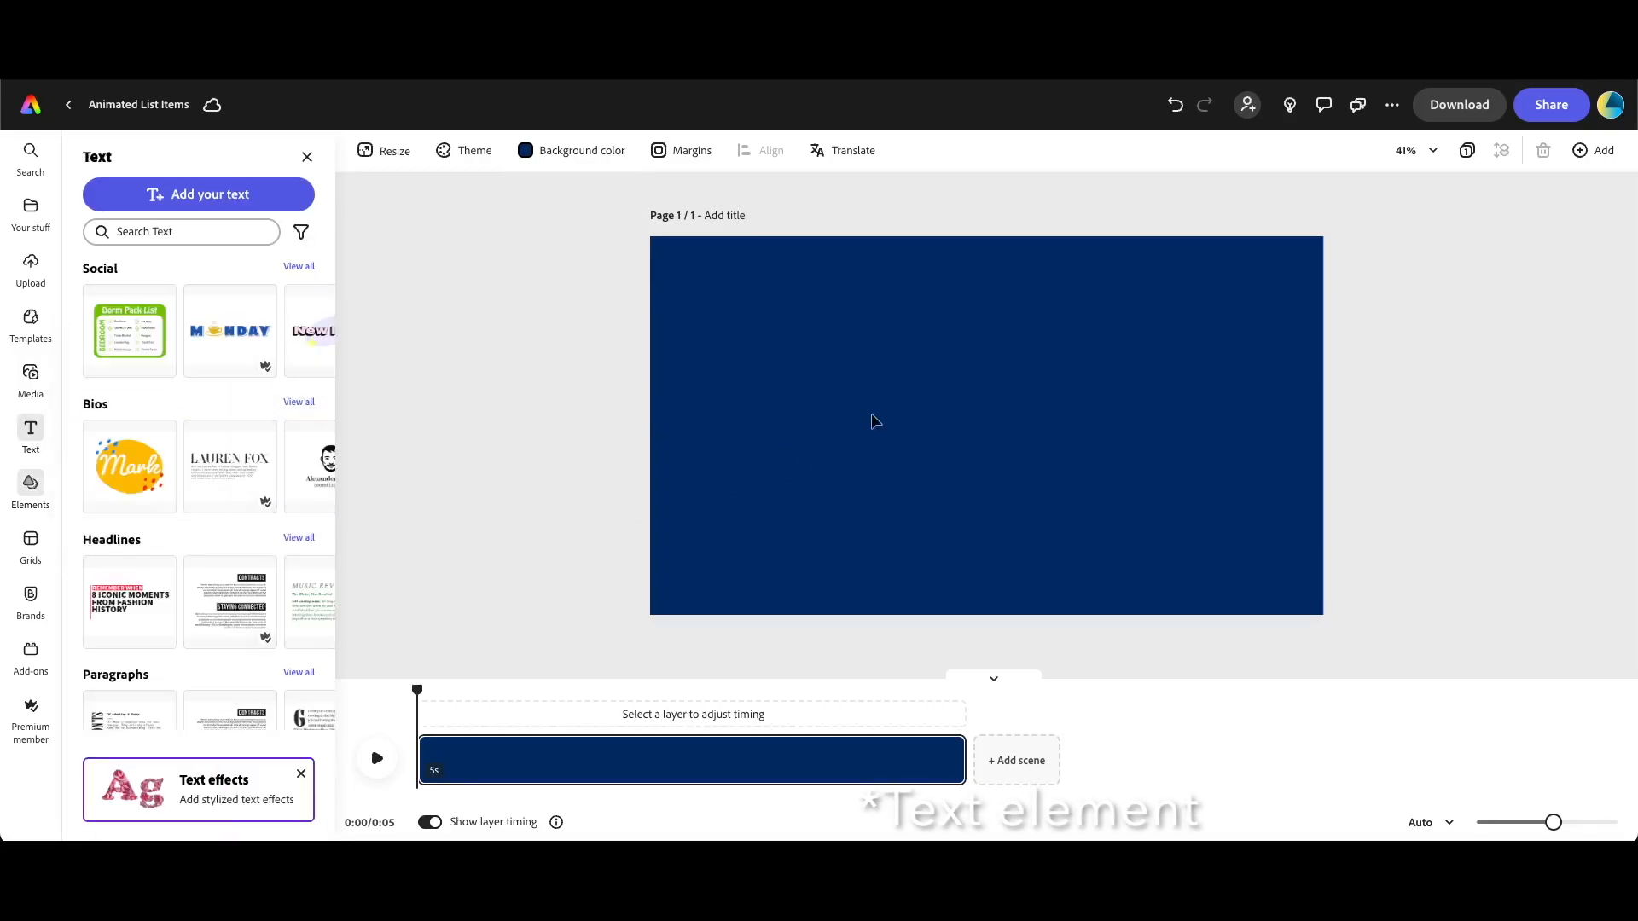
click(213, 197)
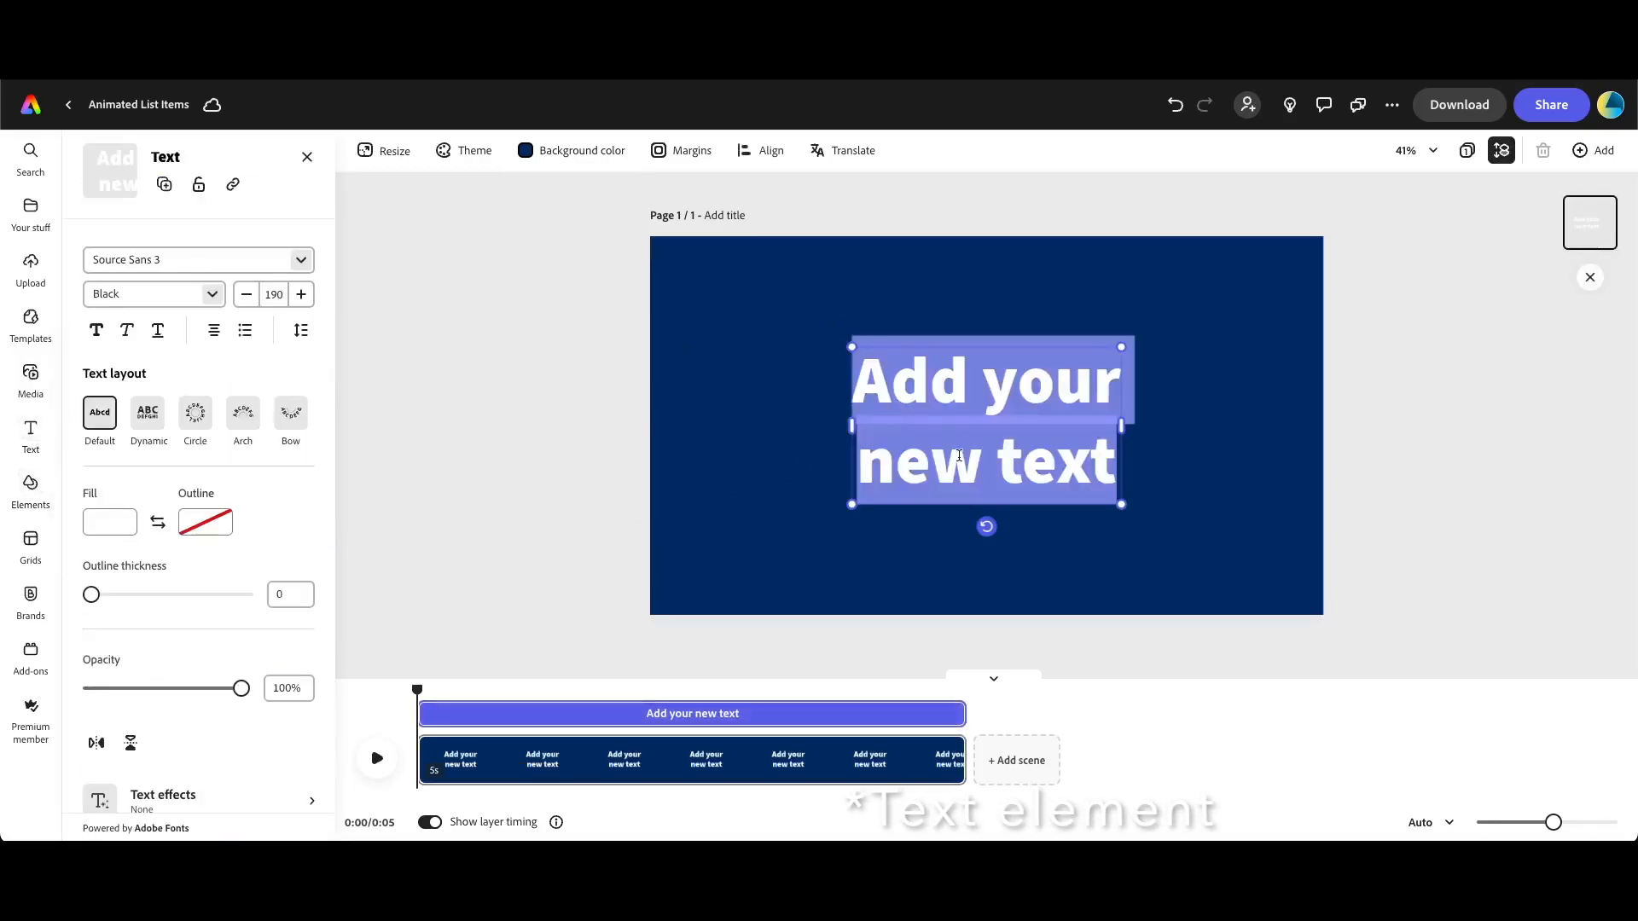
text(1)
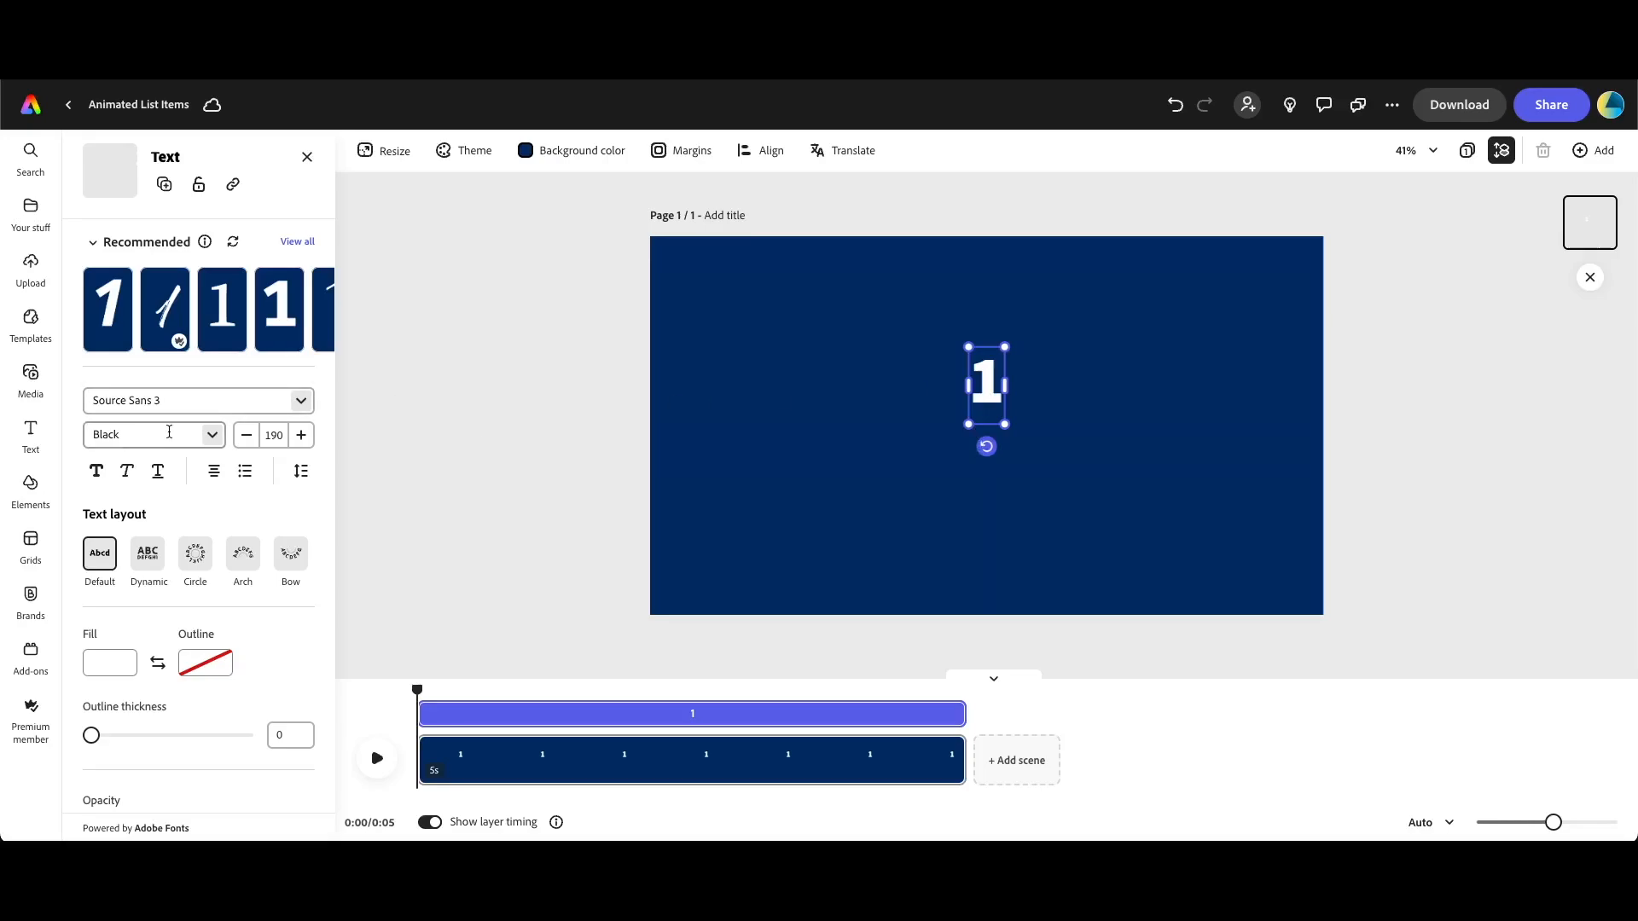
Set the number 1's font size to 100 and align its text left
click(284, 436)
key(Return)
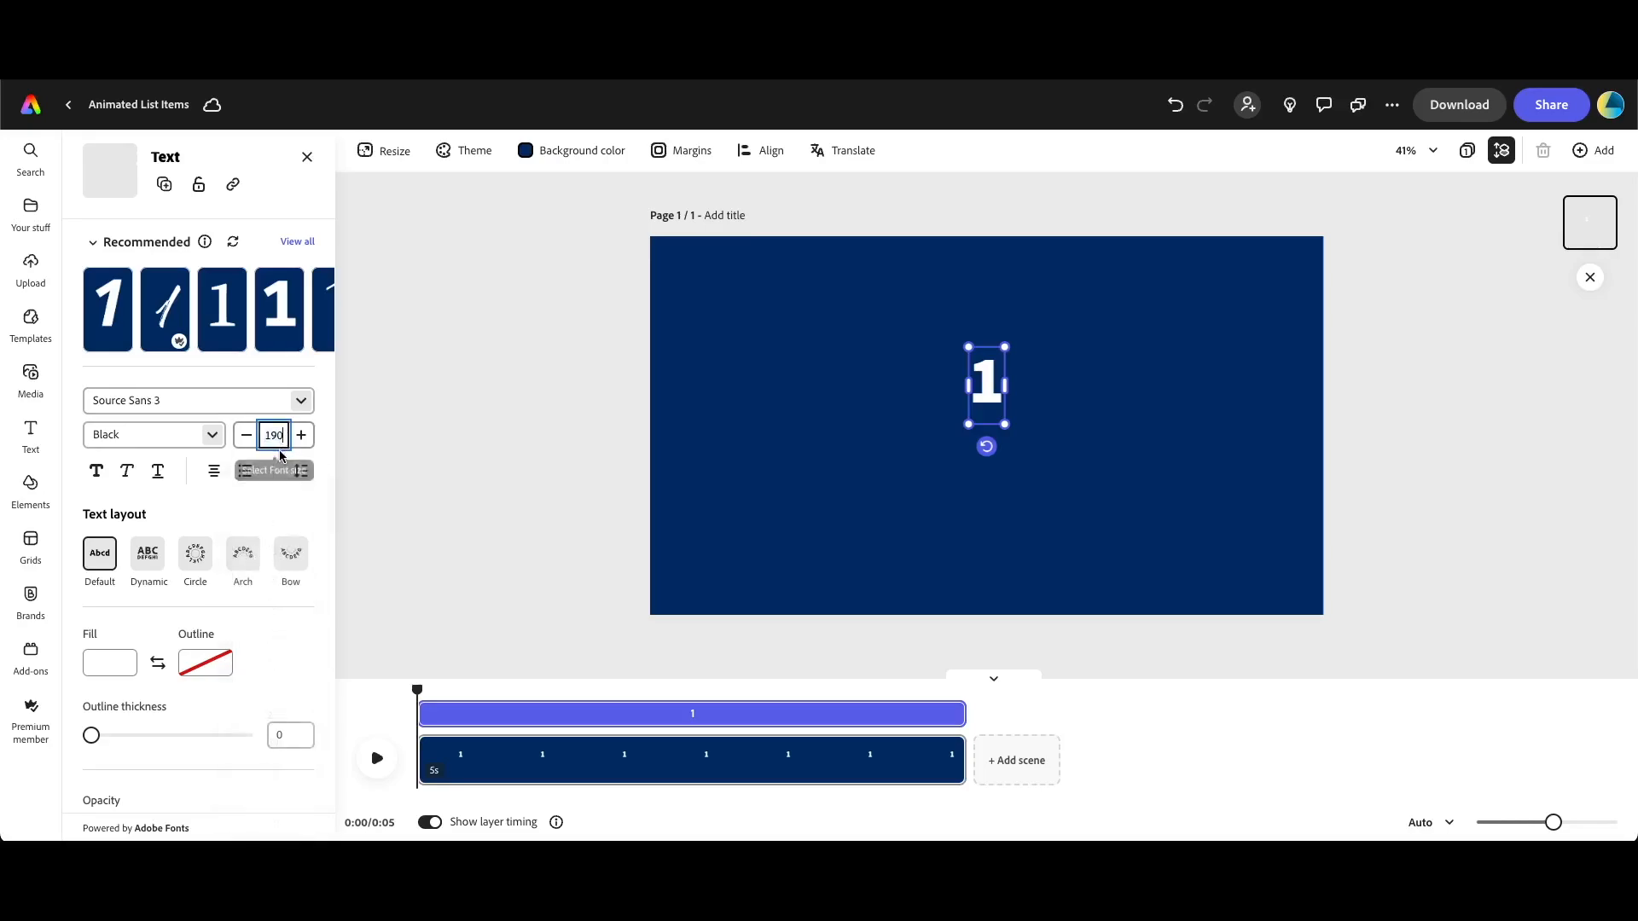
text(100)
key(Return)
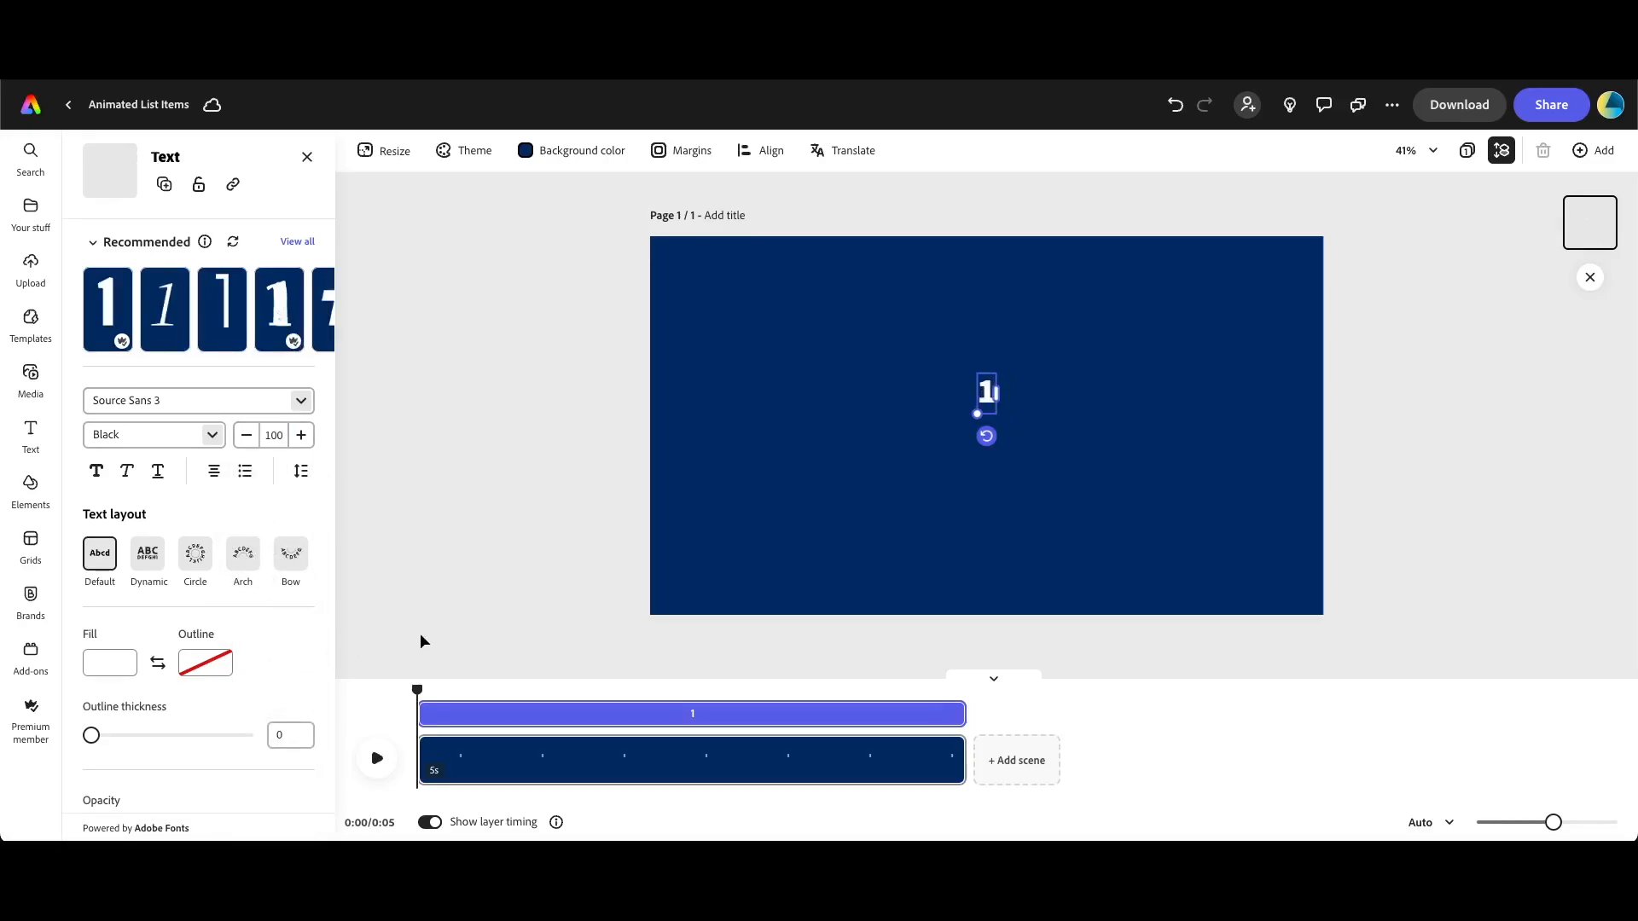
click(217, 473)
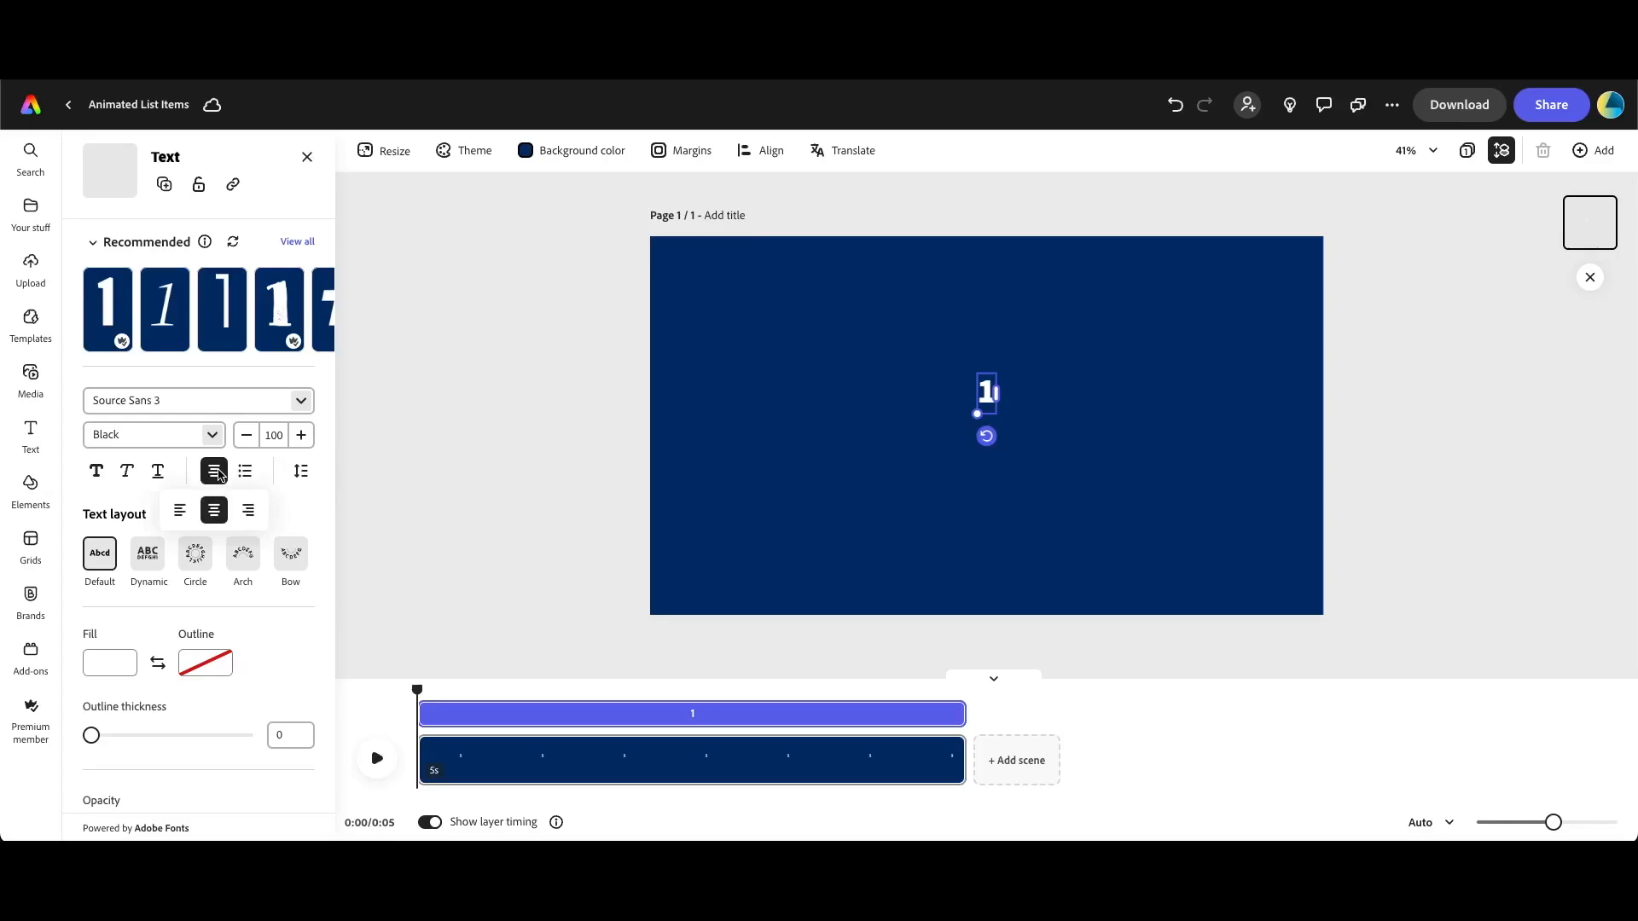
click(177, 516)
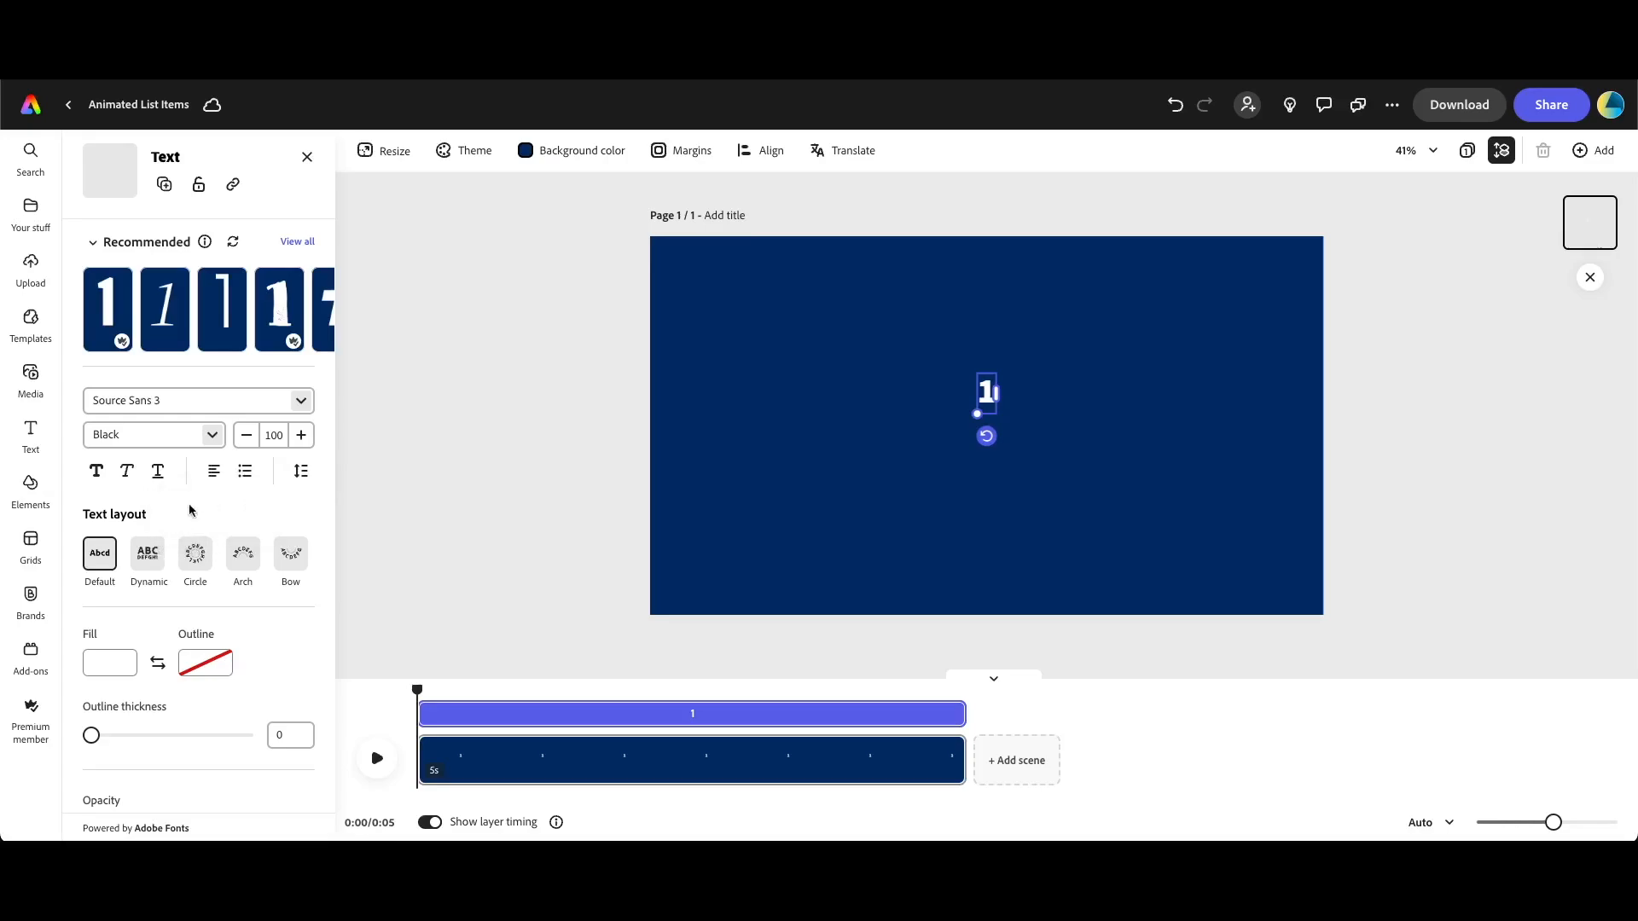
Place a duplicate of the number 1 just right of the original and change its text to "Step One"
click(872, 428)
mouse_move(987, 389)
mouse_down()
mouse_move(899, 387)
mouse_move(941, 392)
mouse_up()
double_click(942, 392)
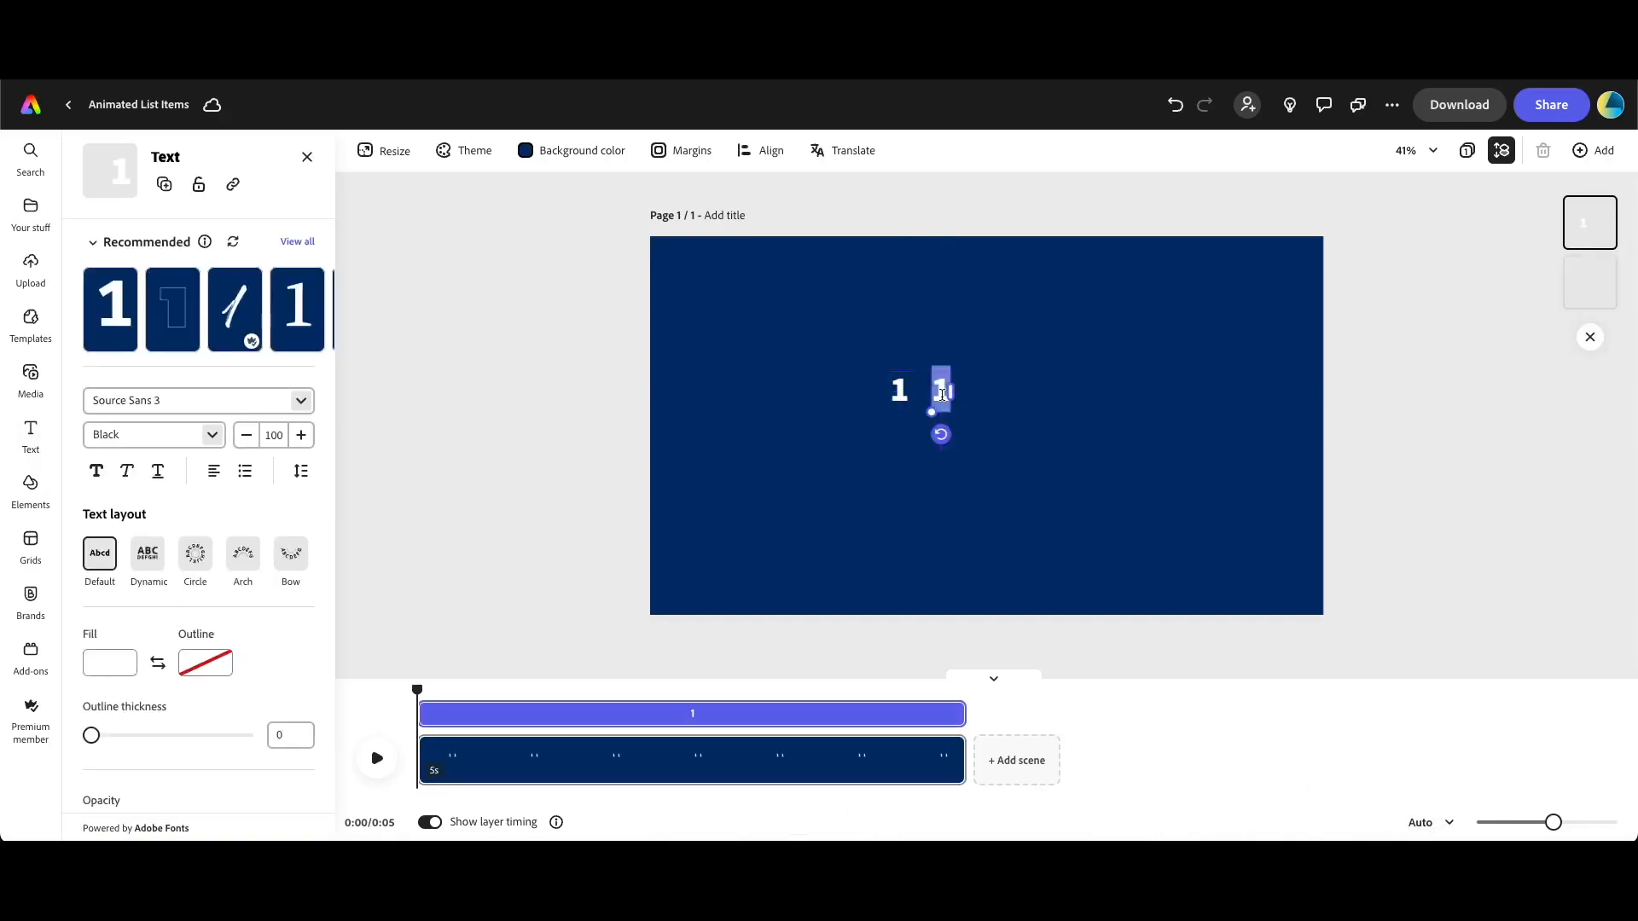
text(Step)
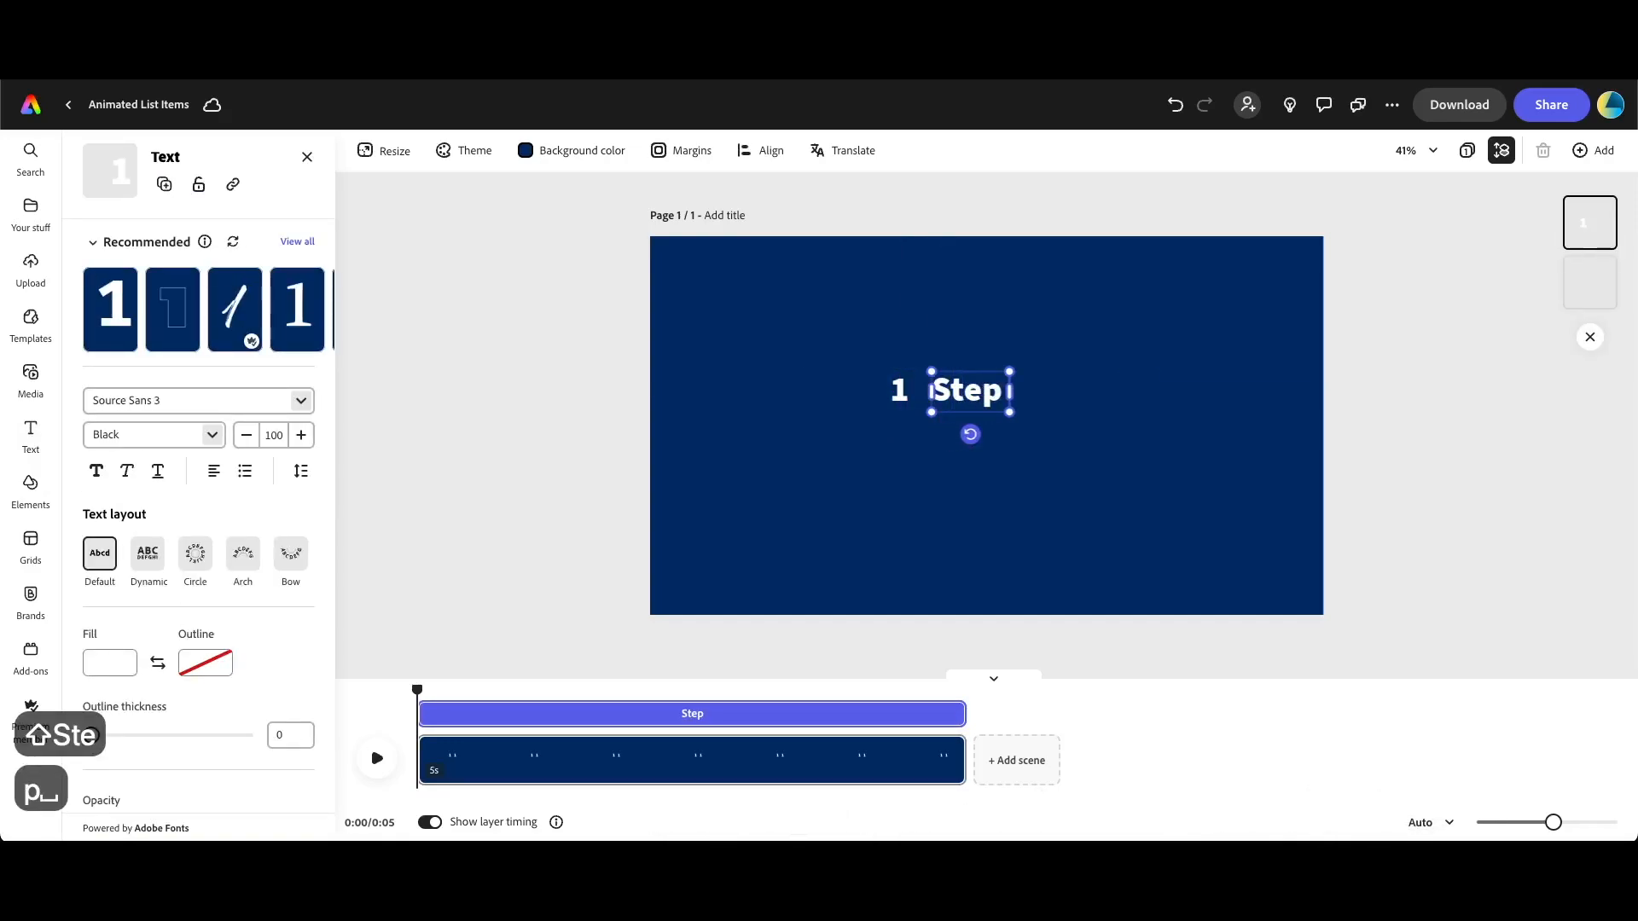
text( One)
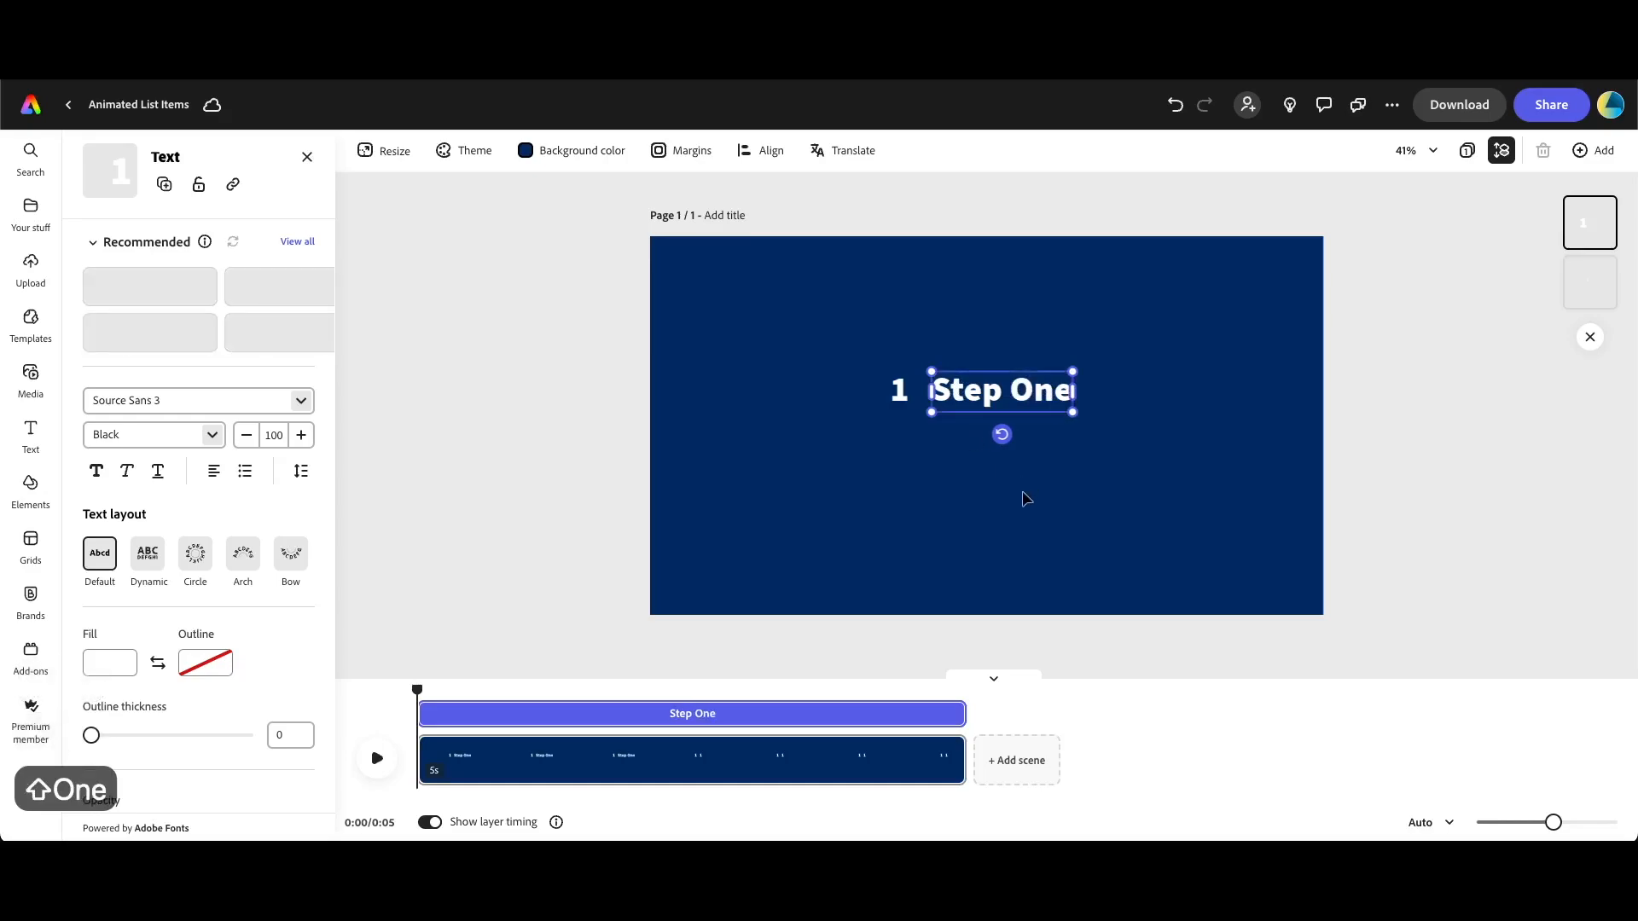
click(840, 453)
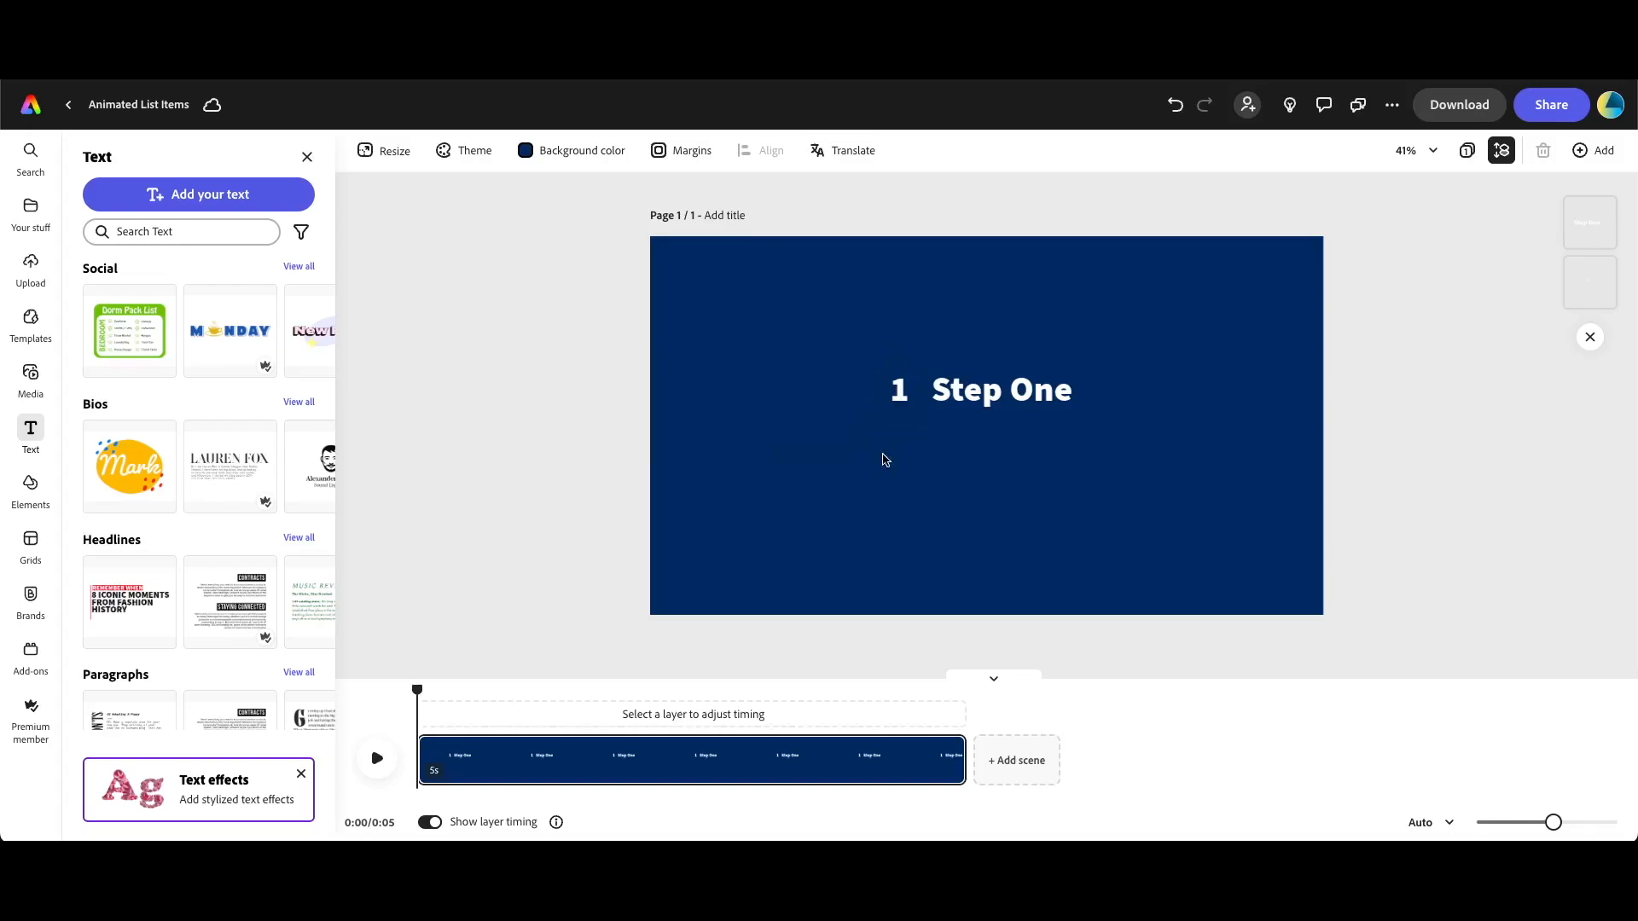
Add a rounded rectangle shape and move it into the empty area left of the number 1
click(30, 488)
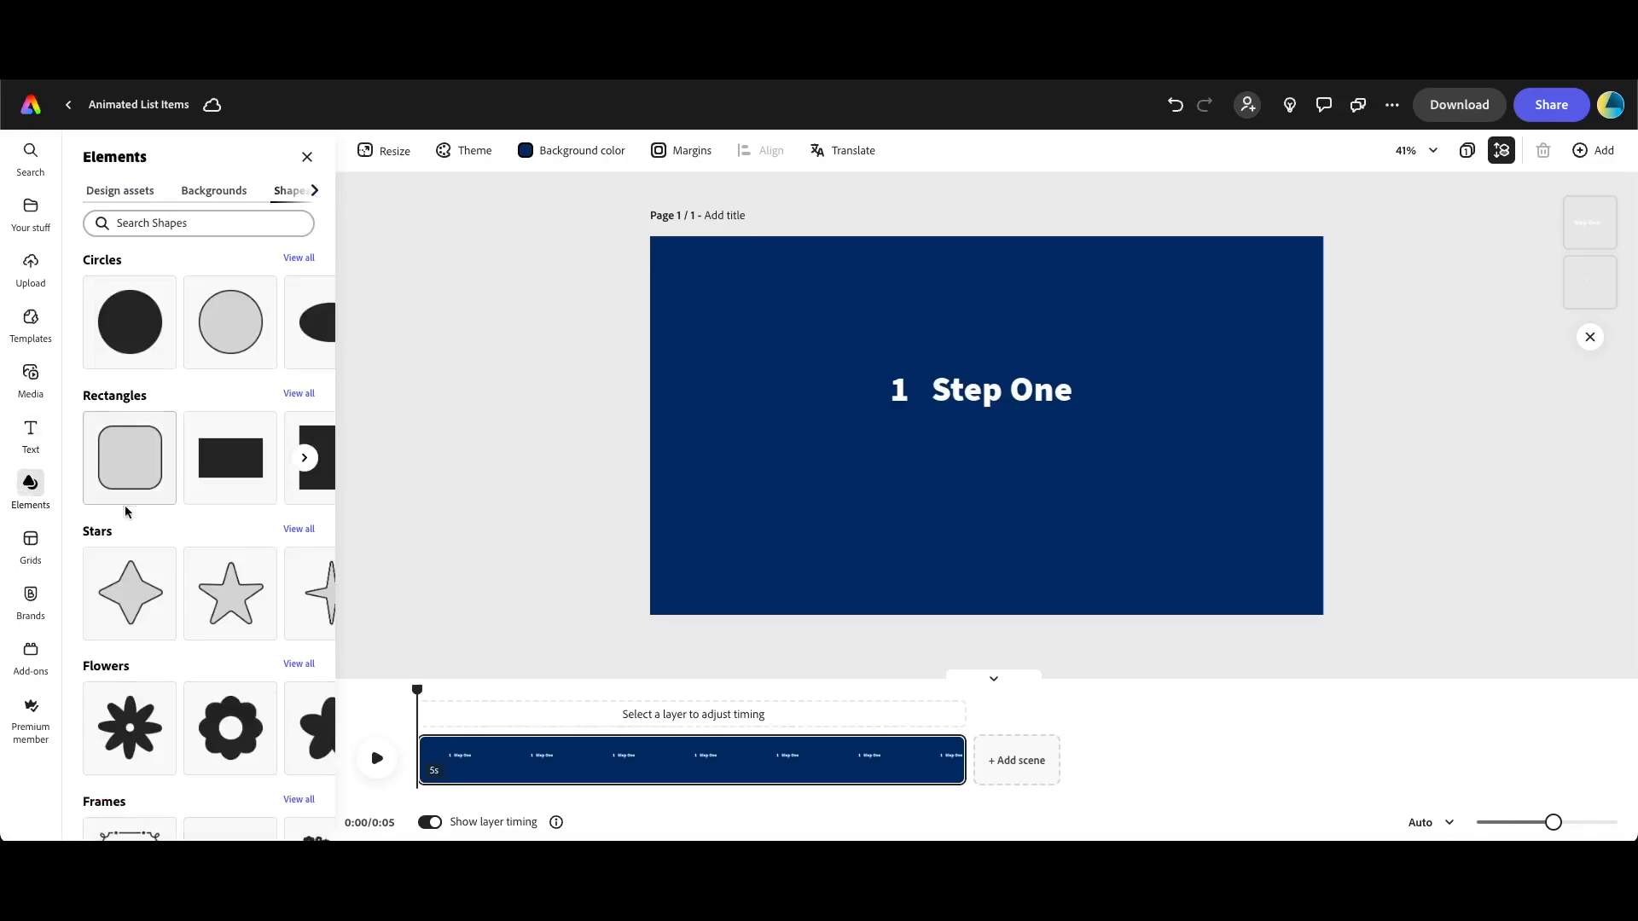
click(128, 457)
drag(961, 439, 722, 421)
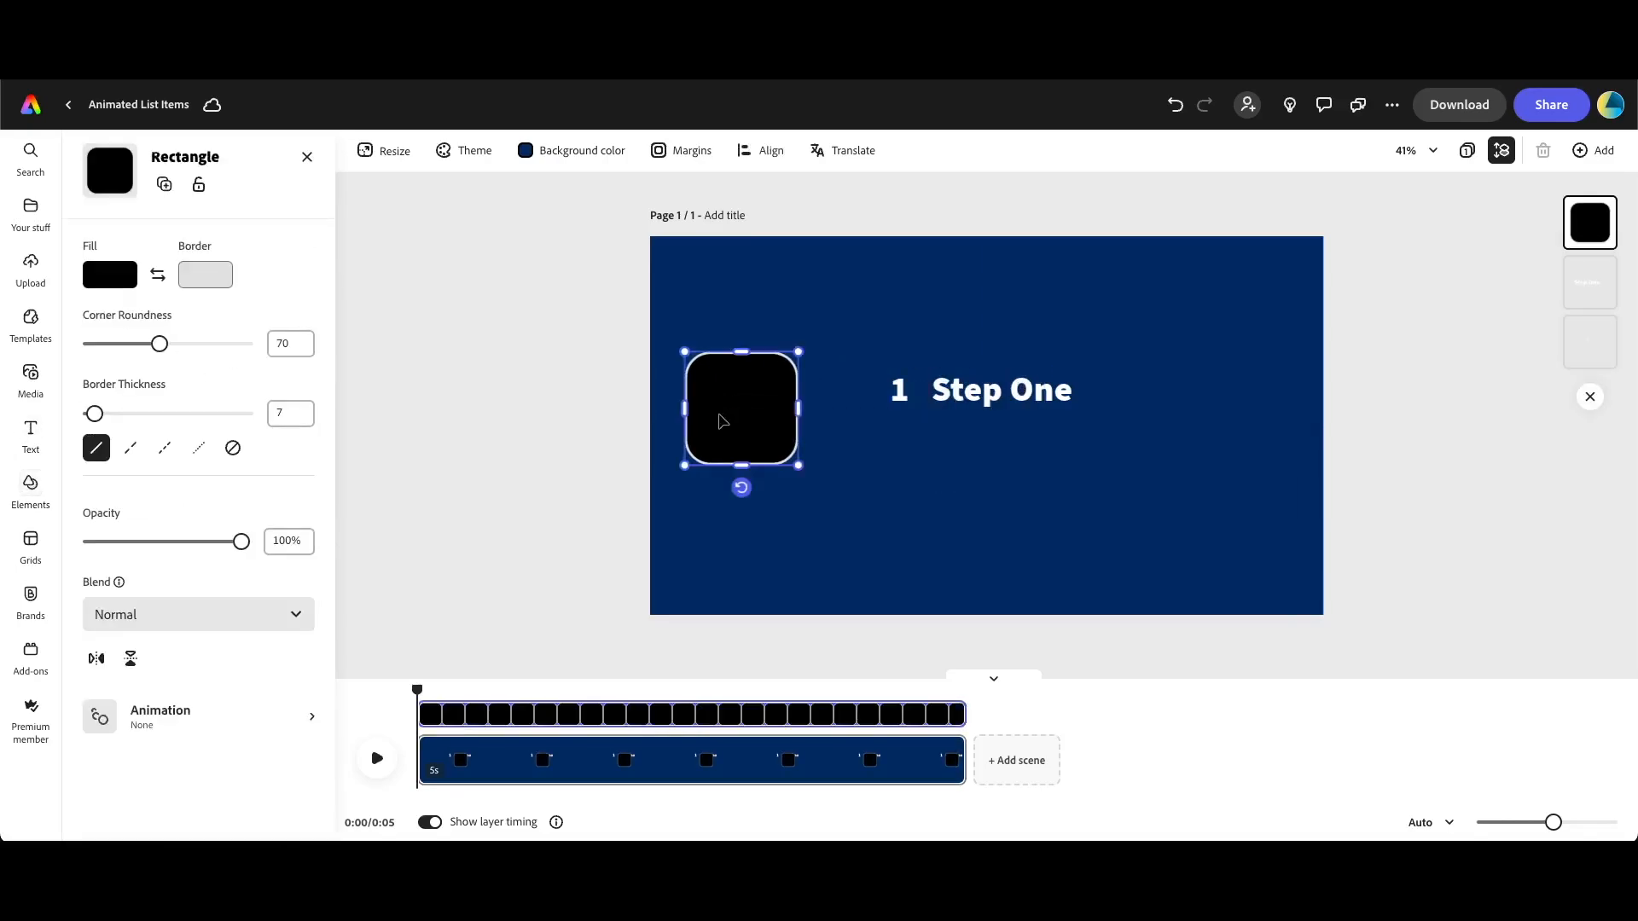
Remove the rounded rectangle's border and fill it with the bright blue #006AF7
click(205, 275)
click(342, 198)
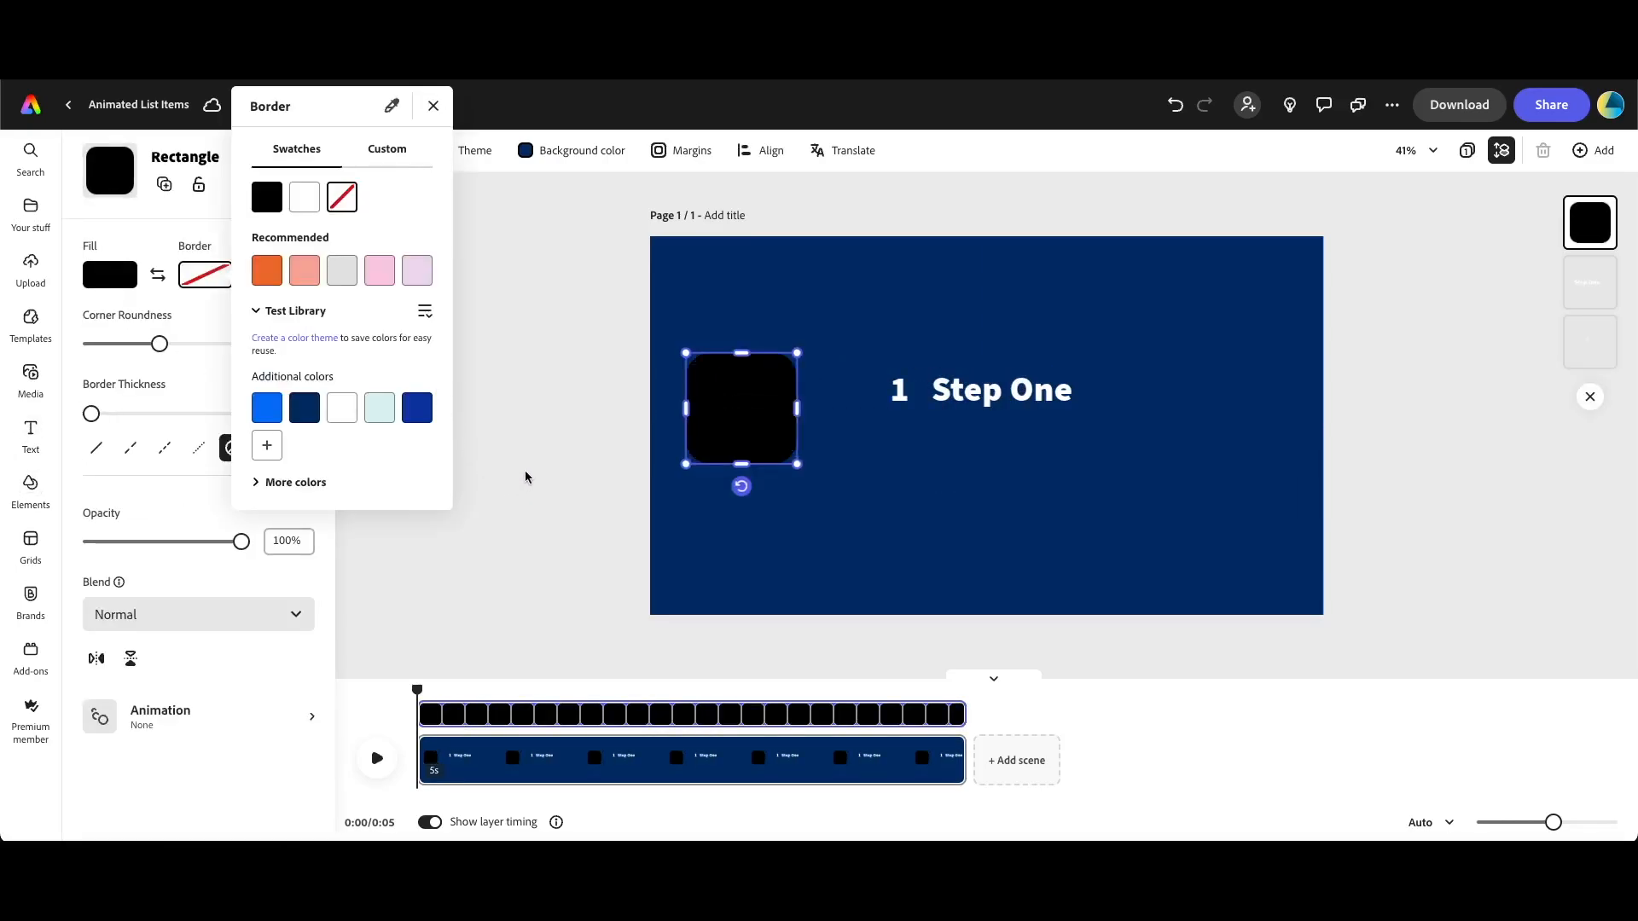
click(119, 275)
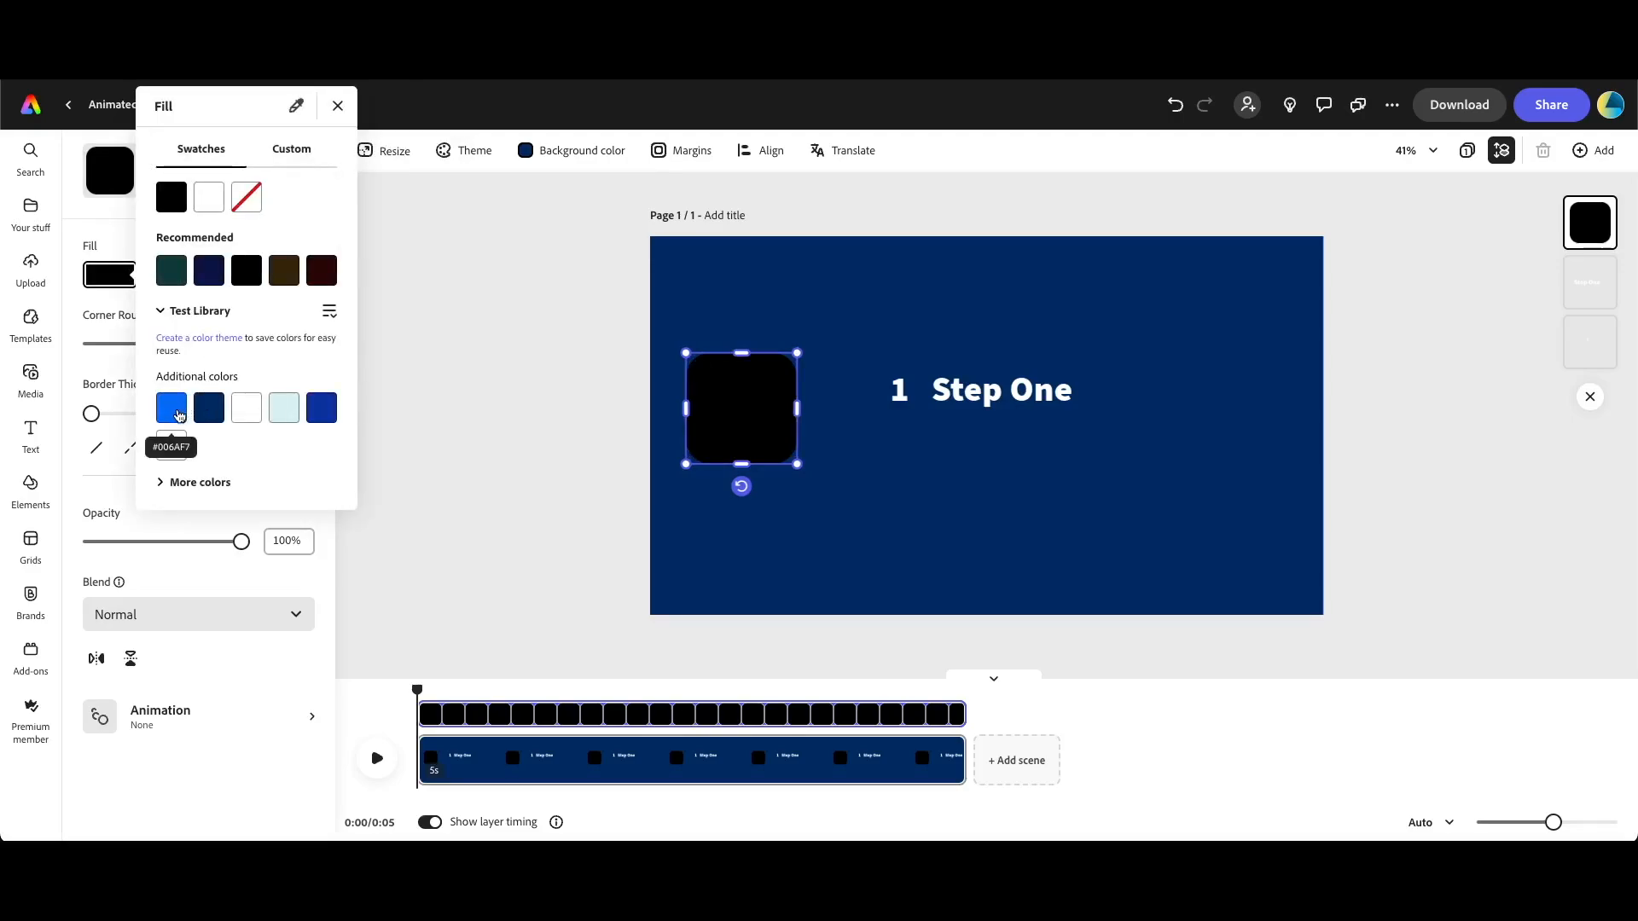
click(179, 414)
Send the blue rectangle behind the text layers, shrink it to a small square and centre it behind the number 1
drag(1589, 203, 1589, 350)
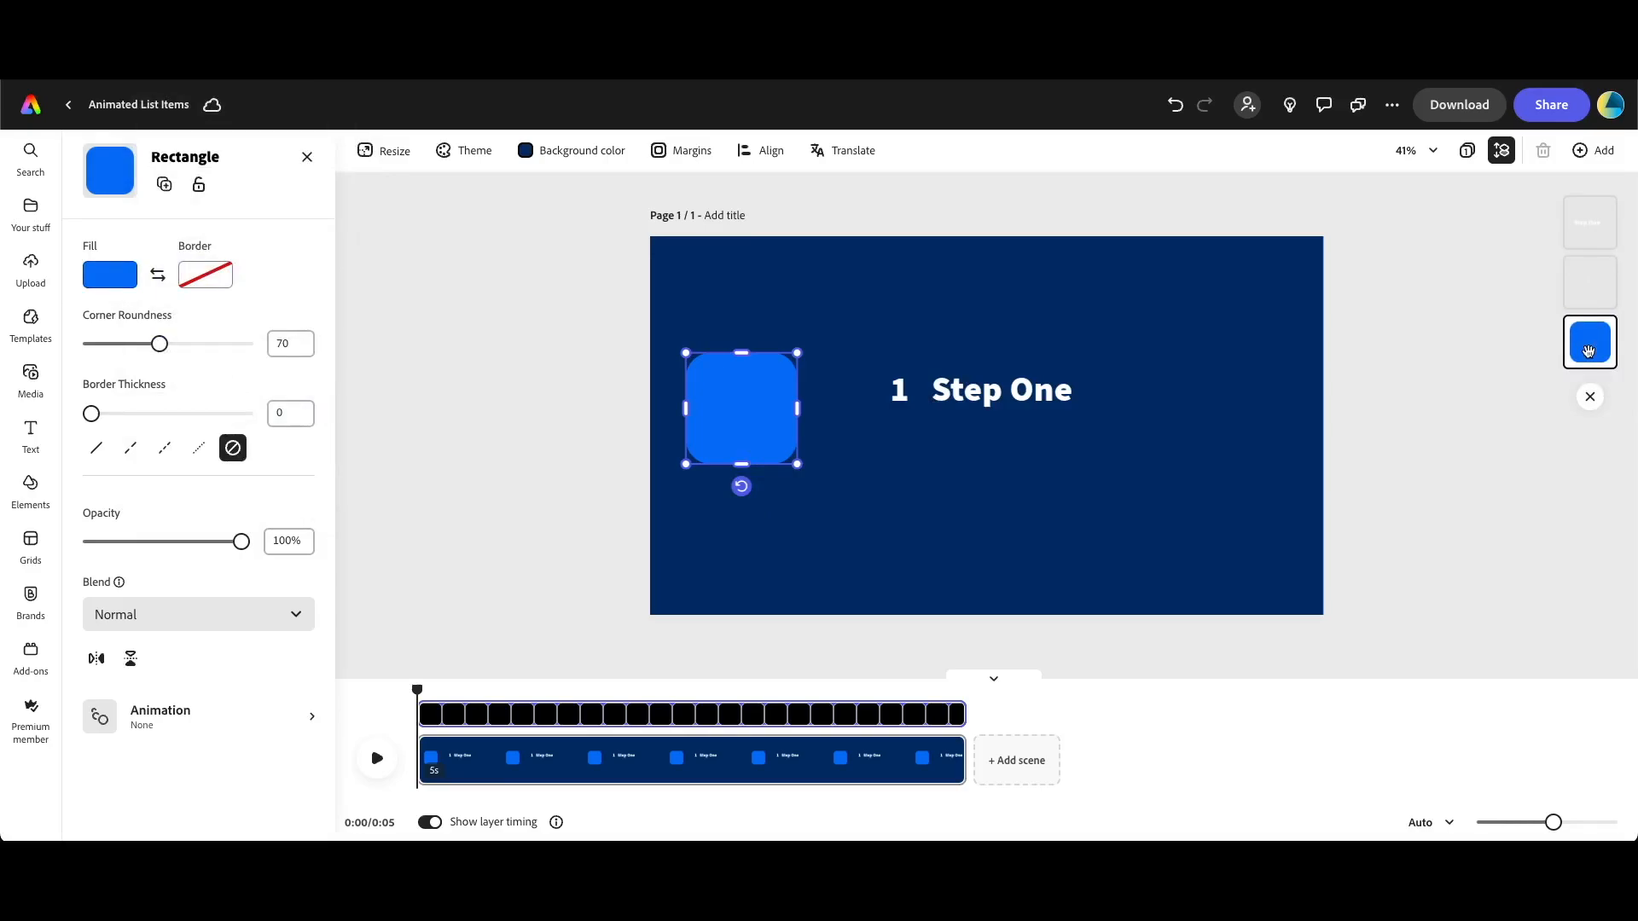
drag(750, 431, 919, 415)
drag(965, 447, 910, 396)
key(super+z)
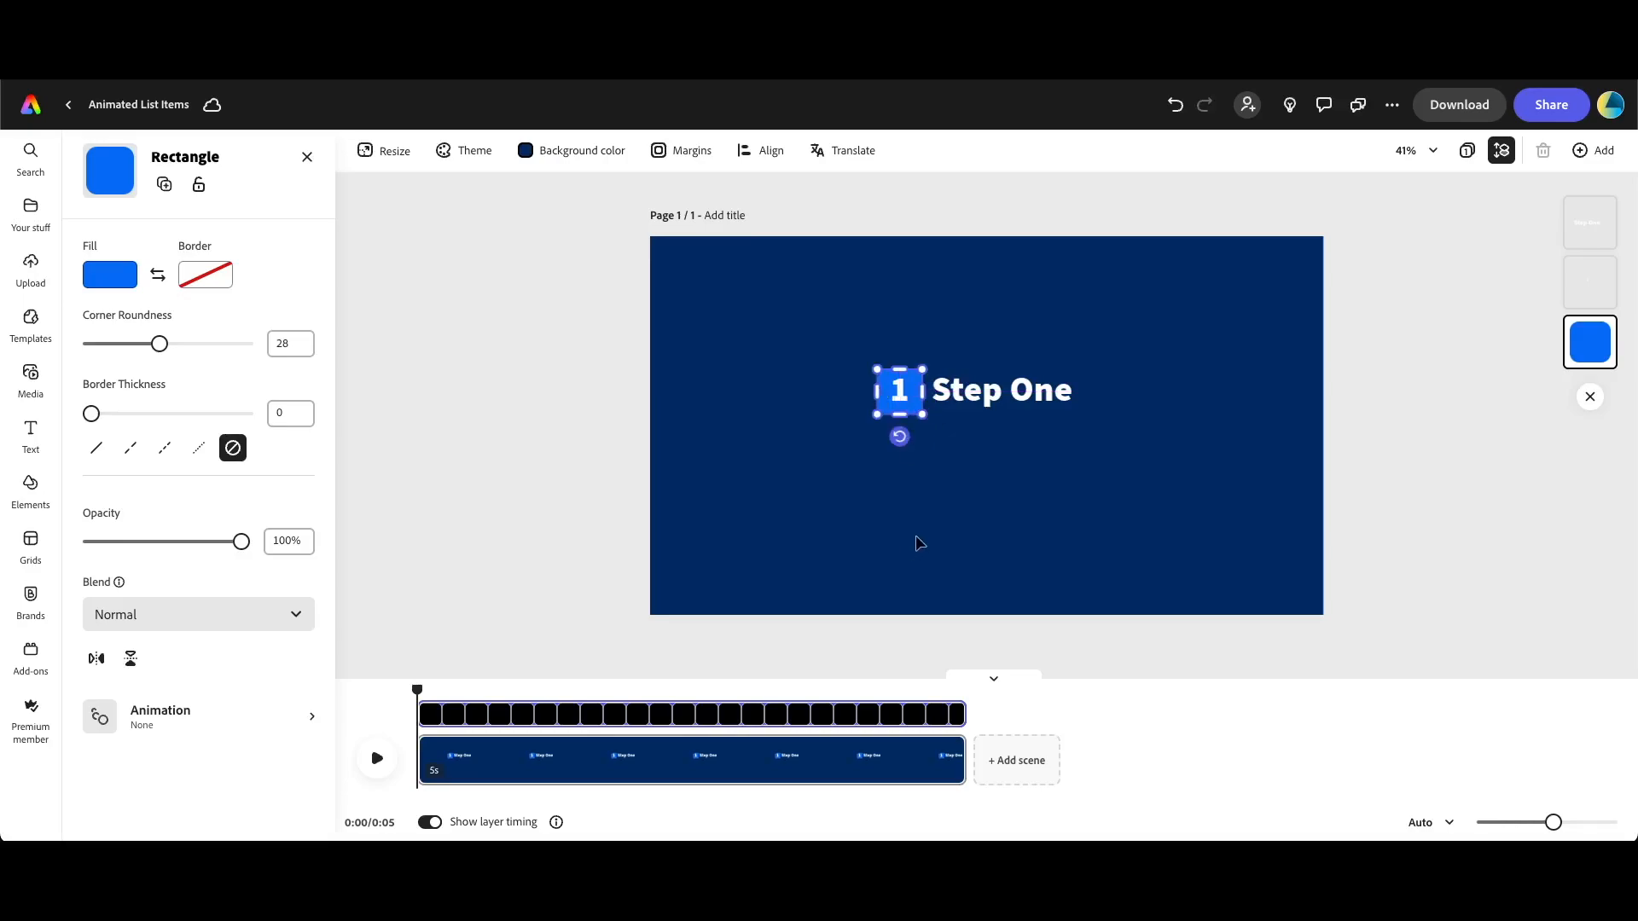
key(Up)
key(Up)
Set the blue square's corner roundness to 30
click(299, 342)
text(30)
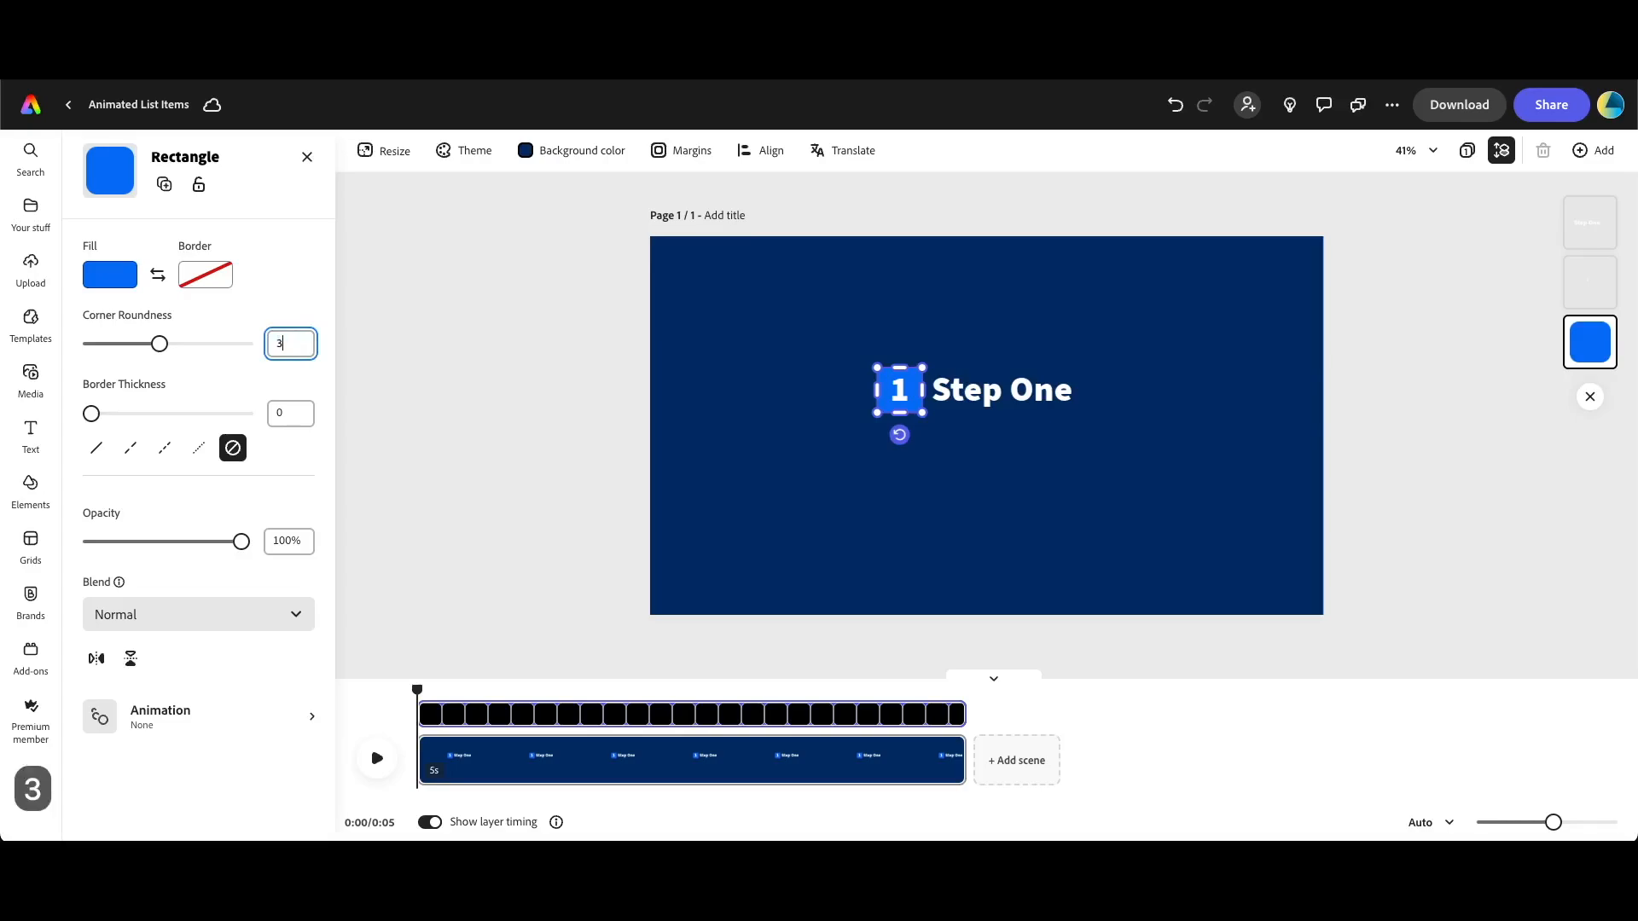
key(Return)
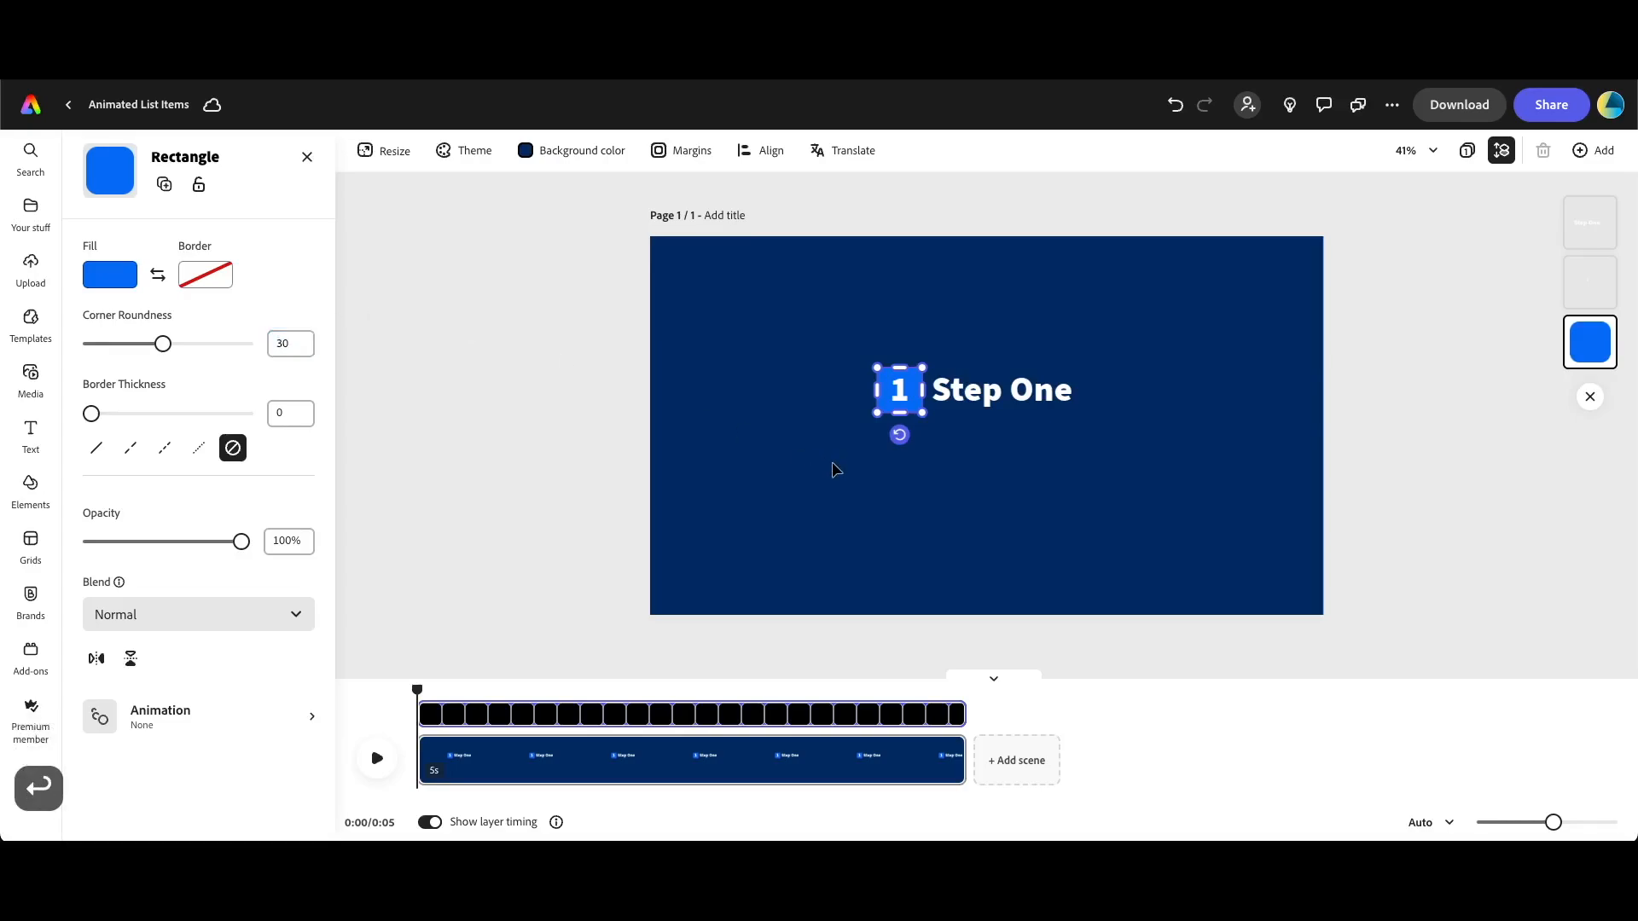
click(691, 588)
Duplicate the 1 and "Step One" texts twice, placing the copies as two evenly spaced rows below without the blue square
click(901, 391)
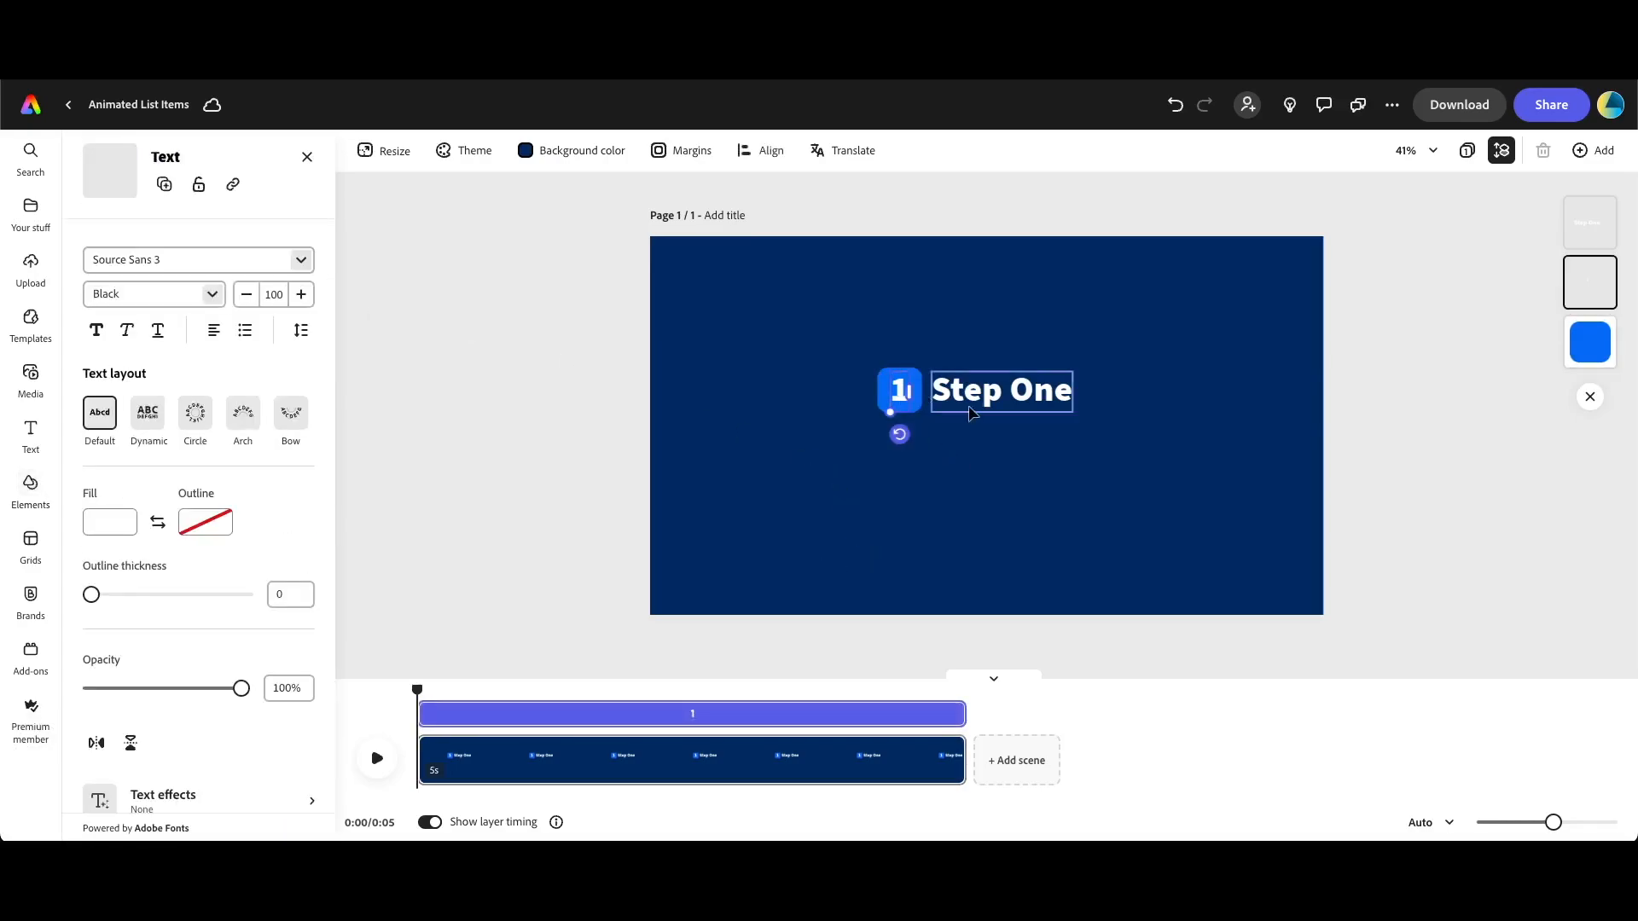
shift+click(968, 405)
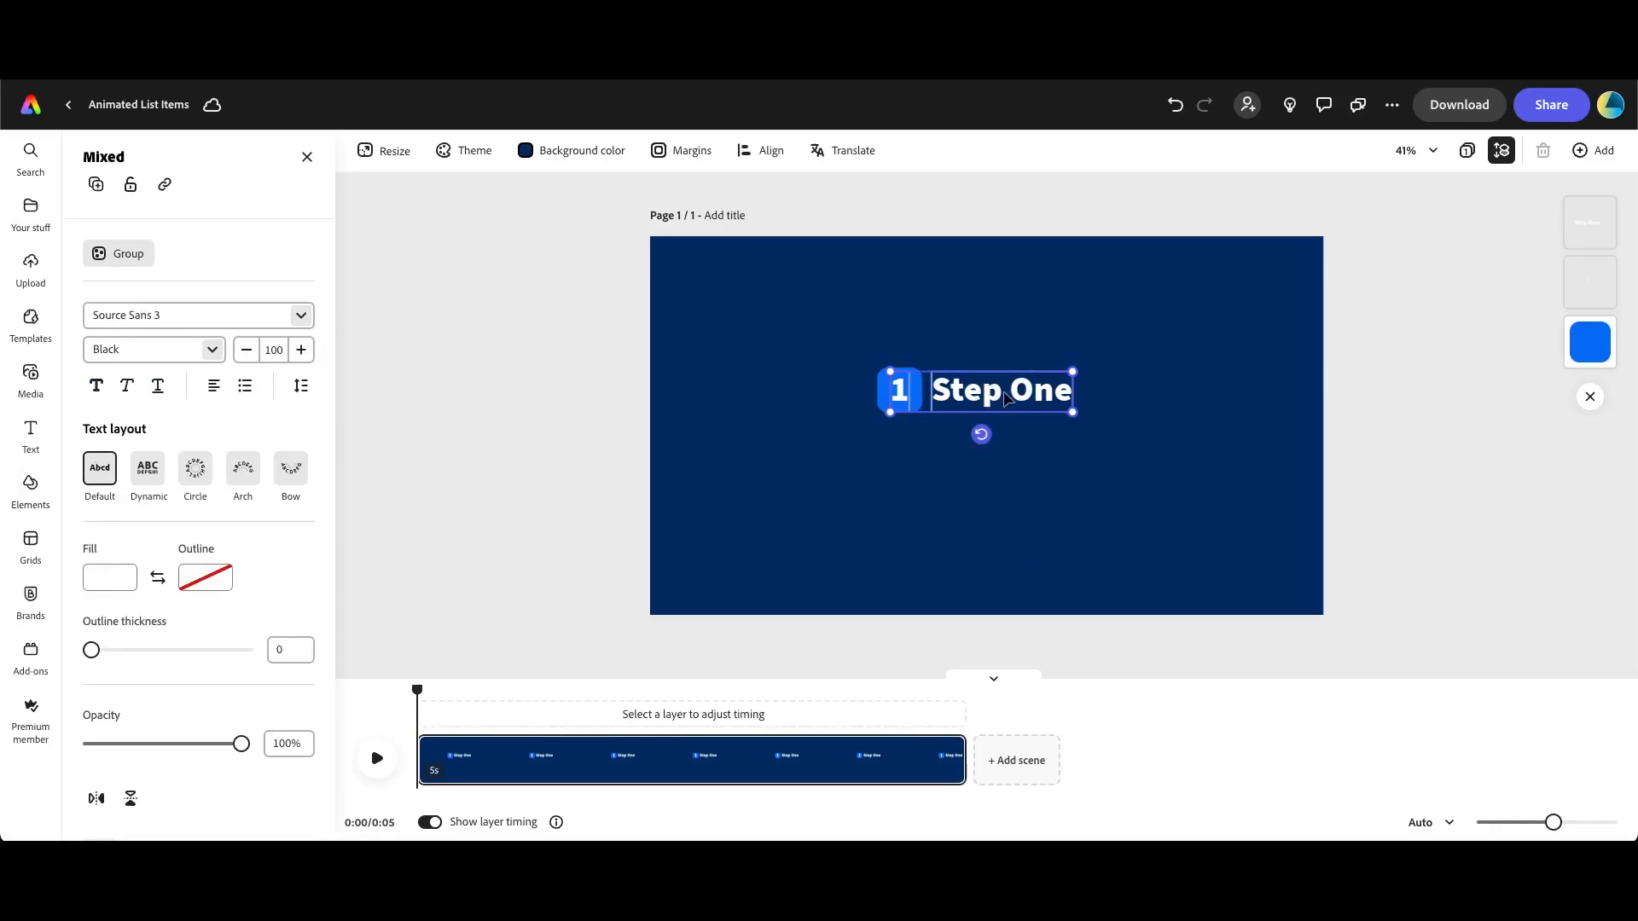
drag(1005, 395, 990, 515)
click(1217, 406)
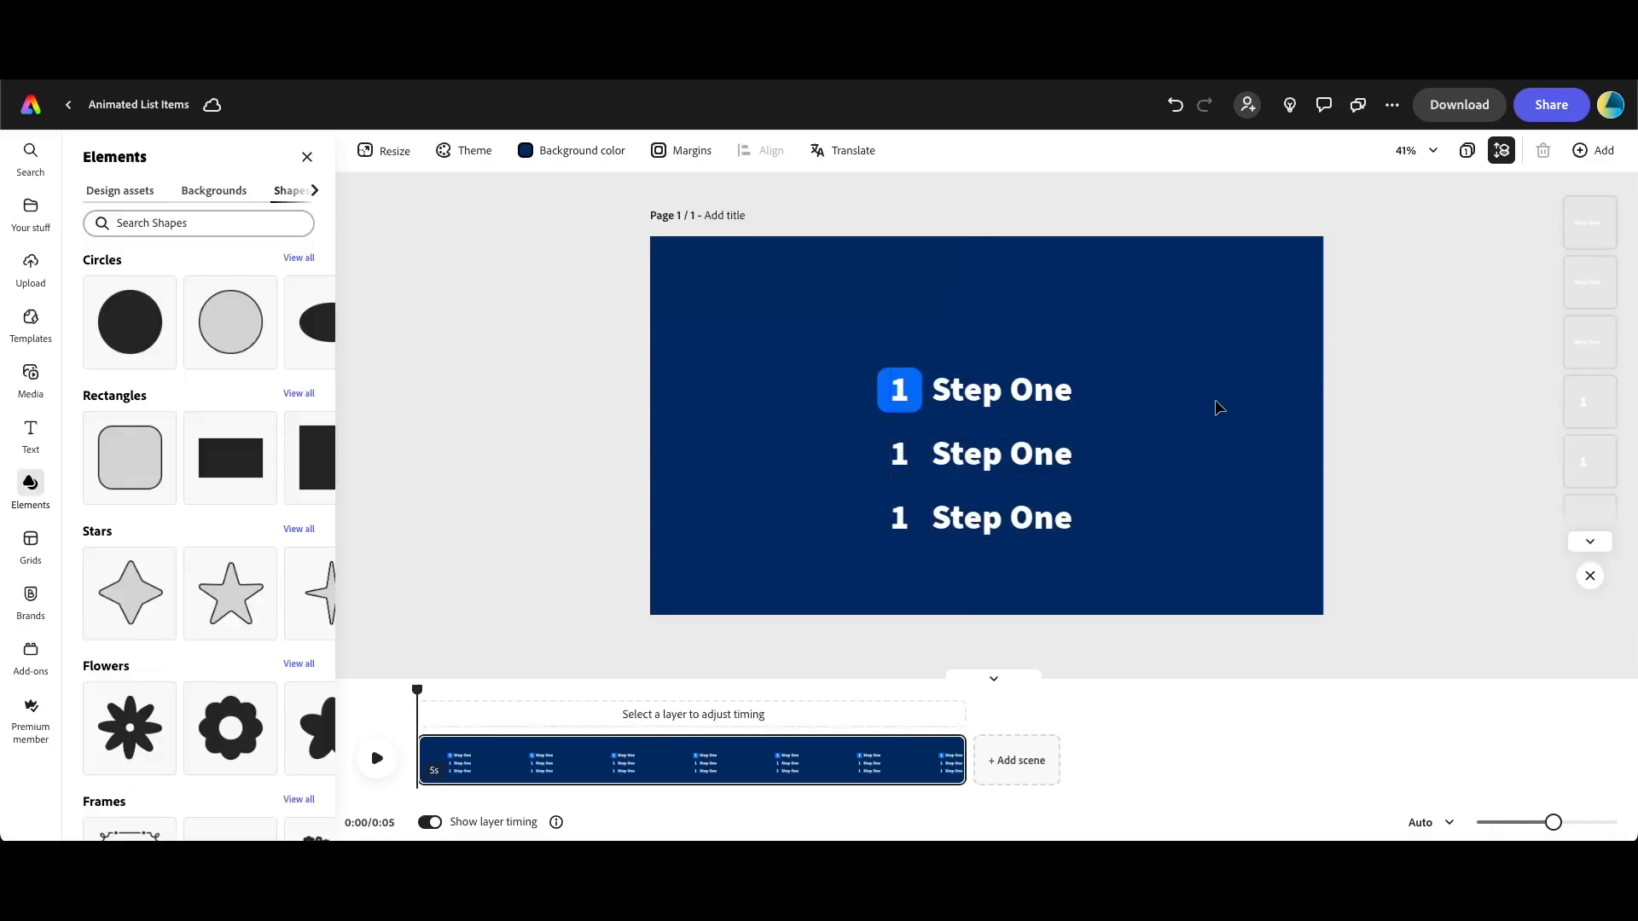
Change the second row's number to 2 and its label to "Step Two"
click(900, 466)
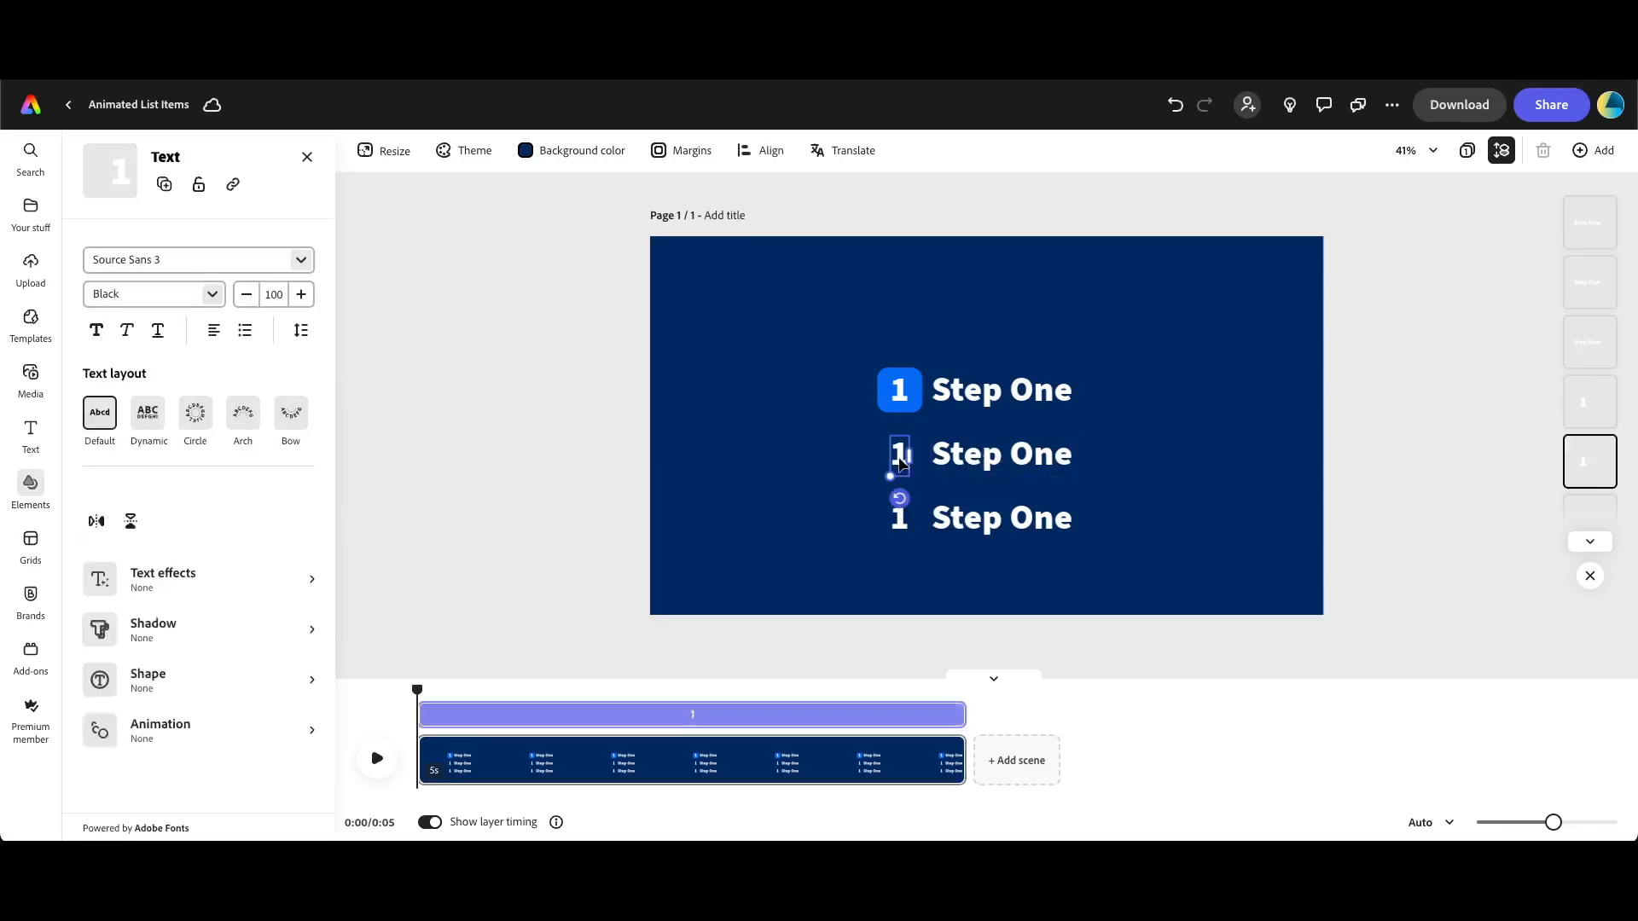
double_click(900, 467)
text(2)
click(1015, 454)
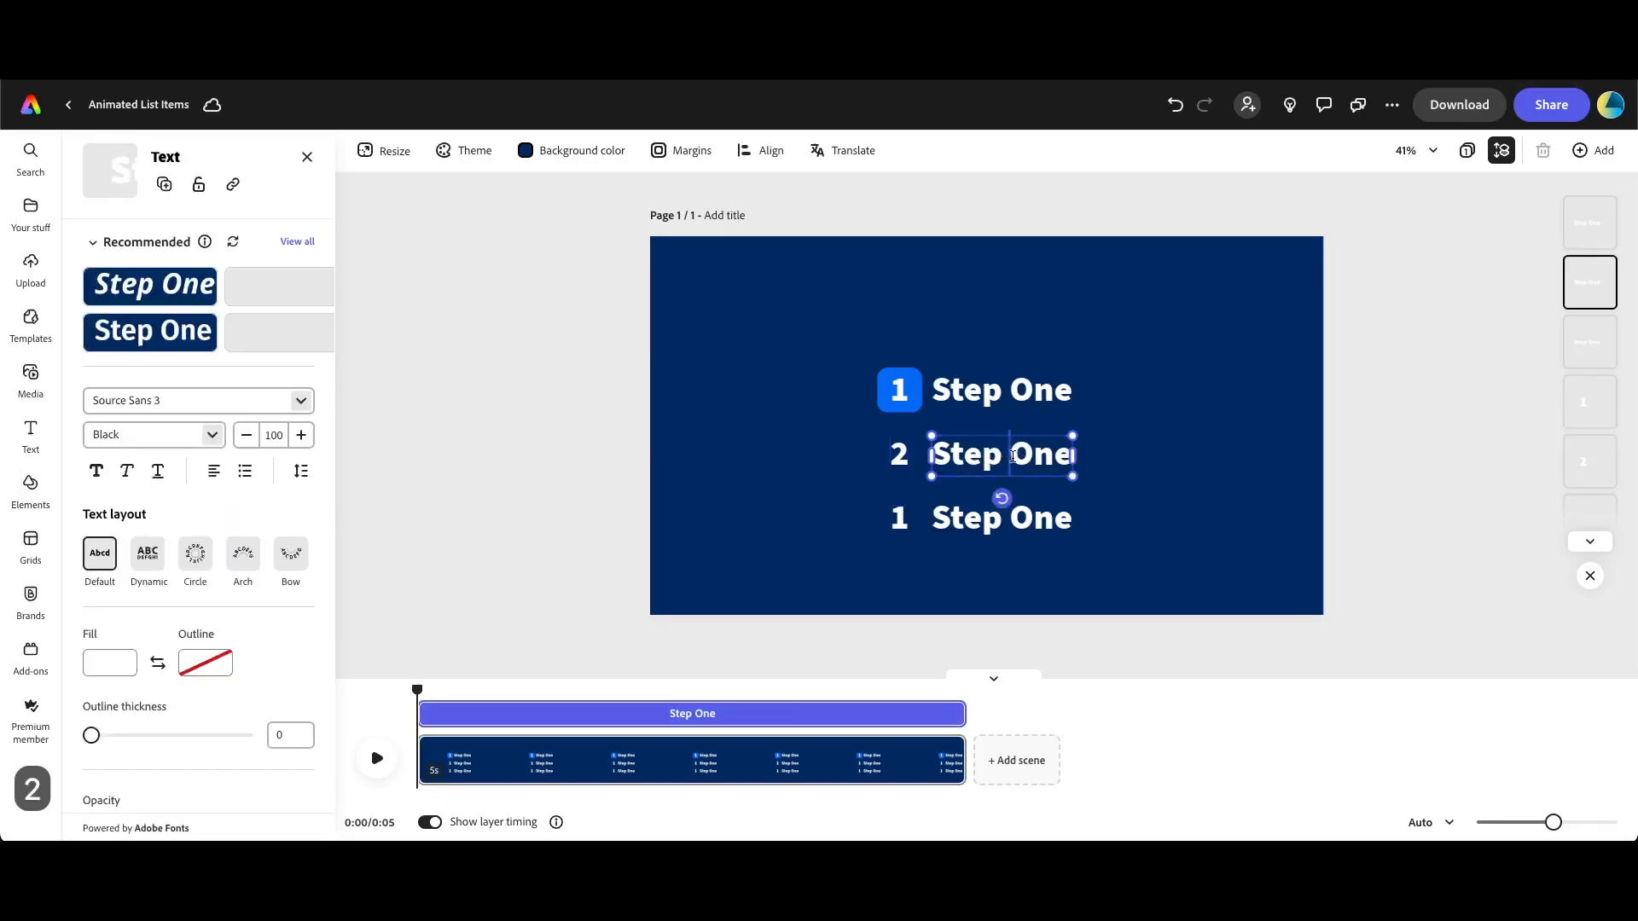
drag(1015, 454, 1125, 451)
text(Two)
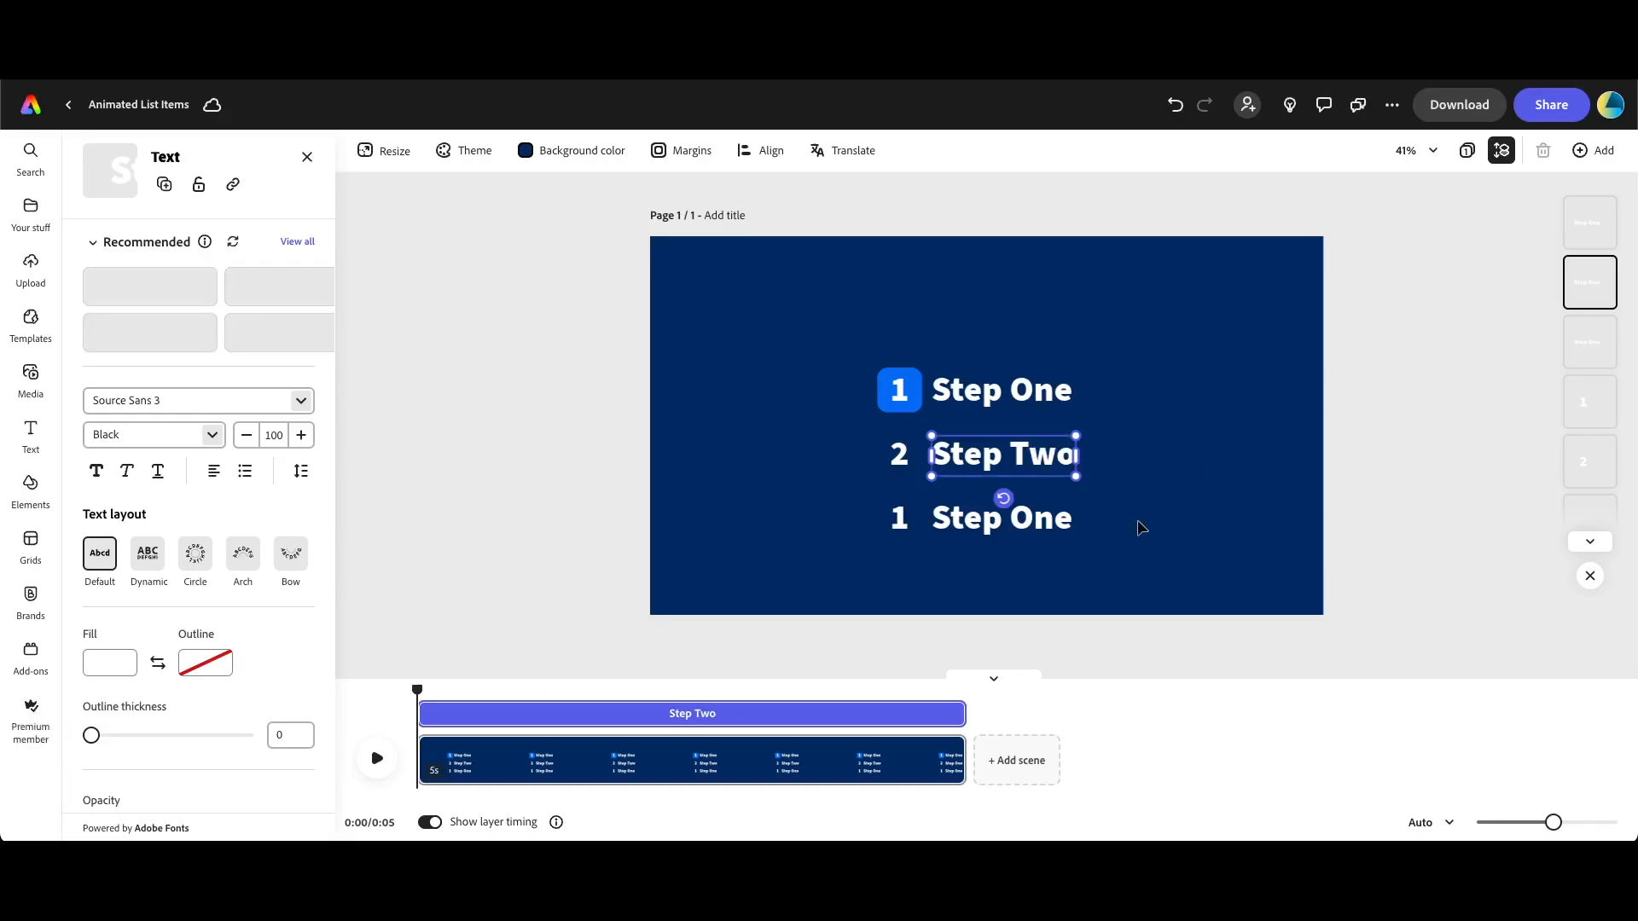
Change the third row's number to 3 and its label to "Step Three"
drag(1011, 518, 1116, 512)
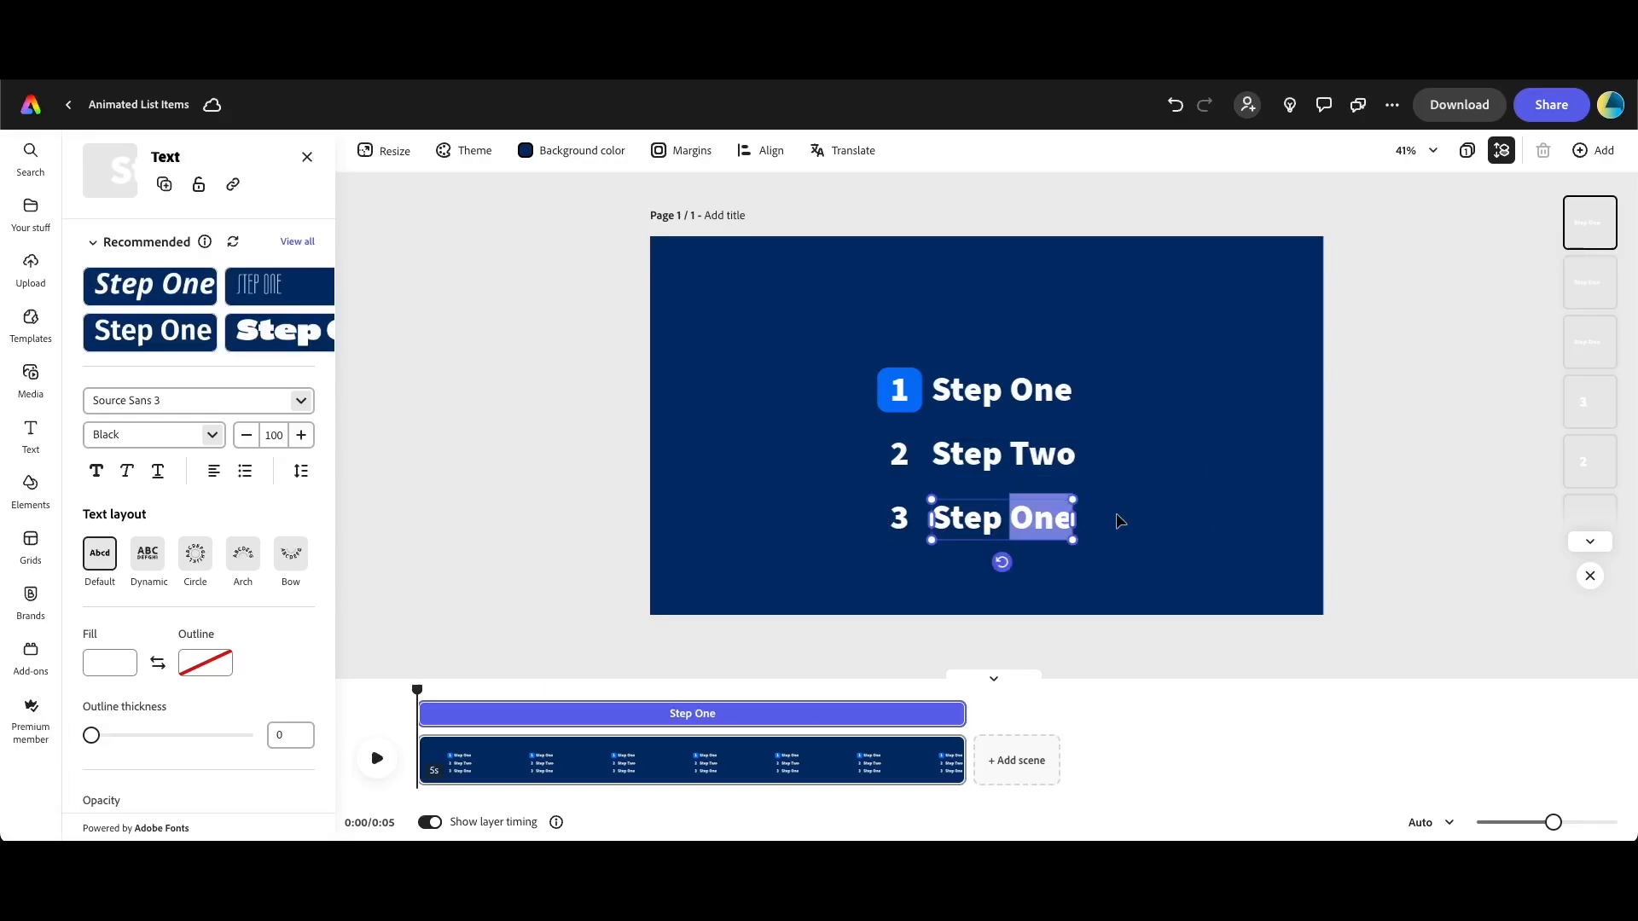
text(Three)
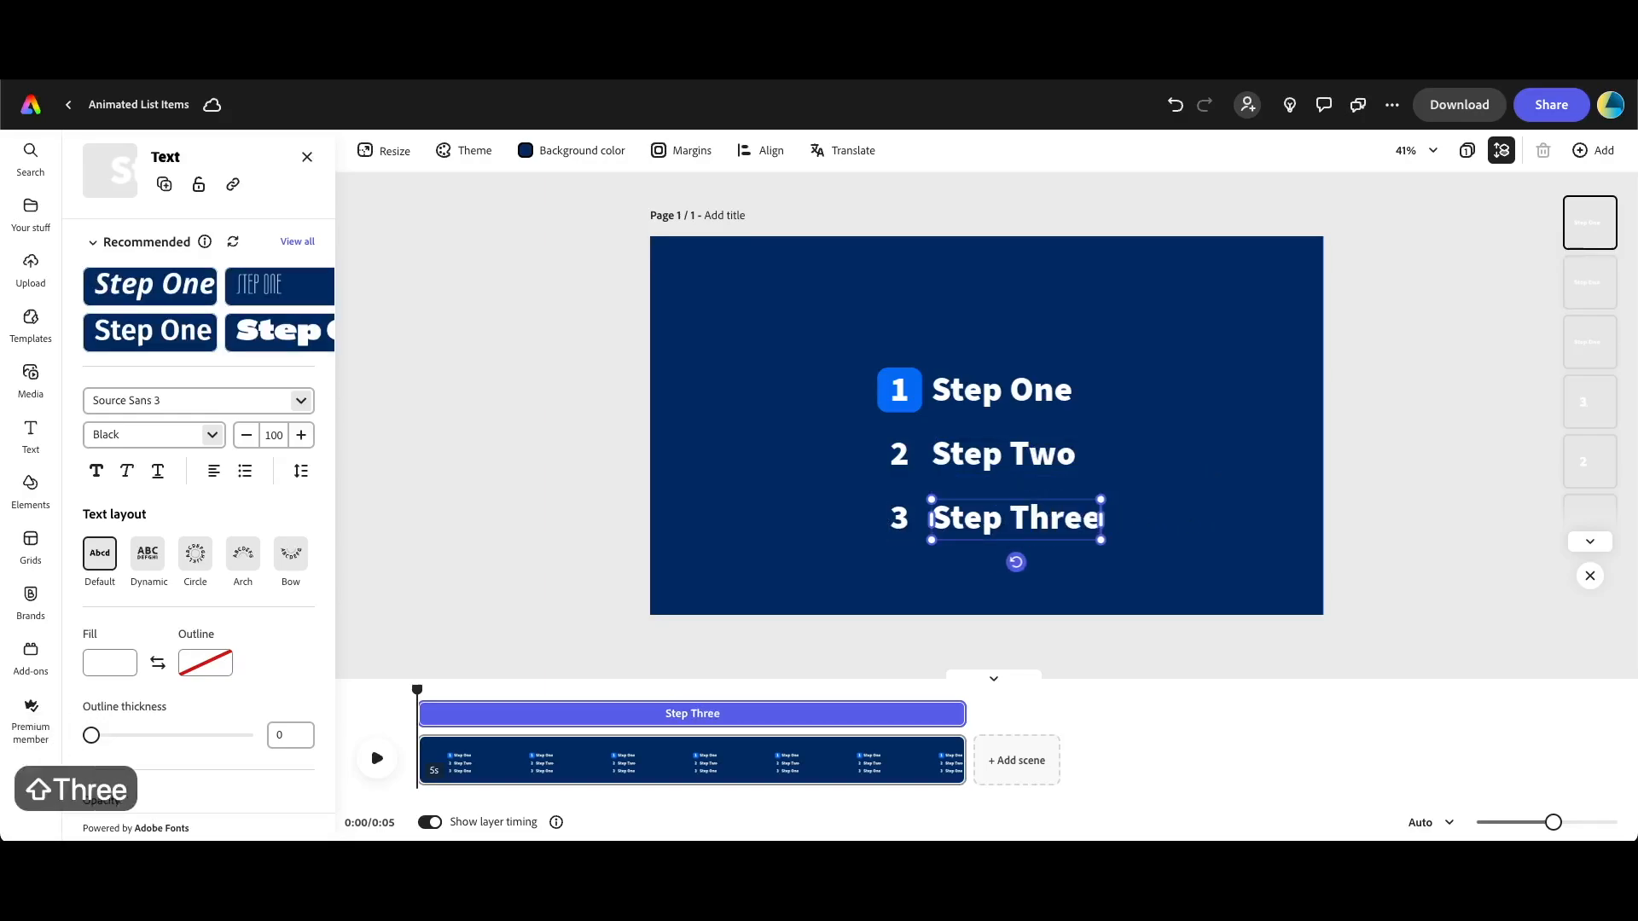
click(777, 554)
Group all three list rows with the blue square and centre the group vertically and horizontally on the page
drag(824, 342, 1186, 586)
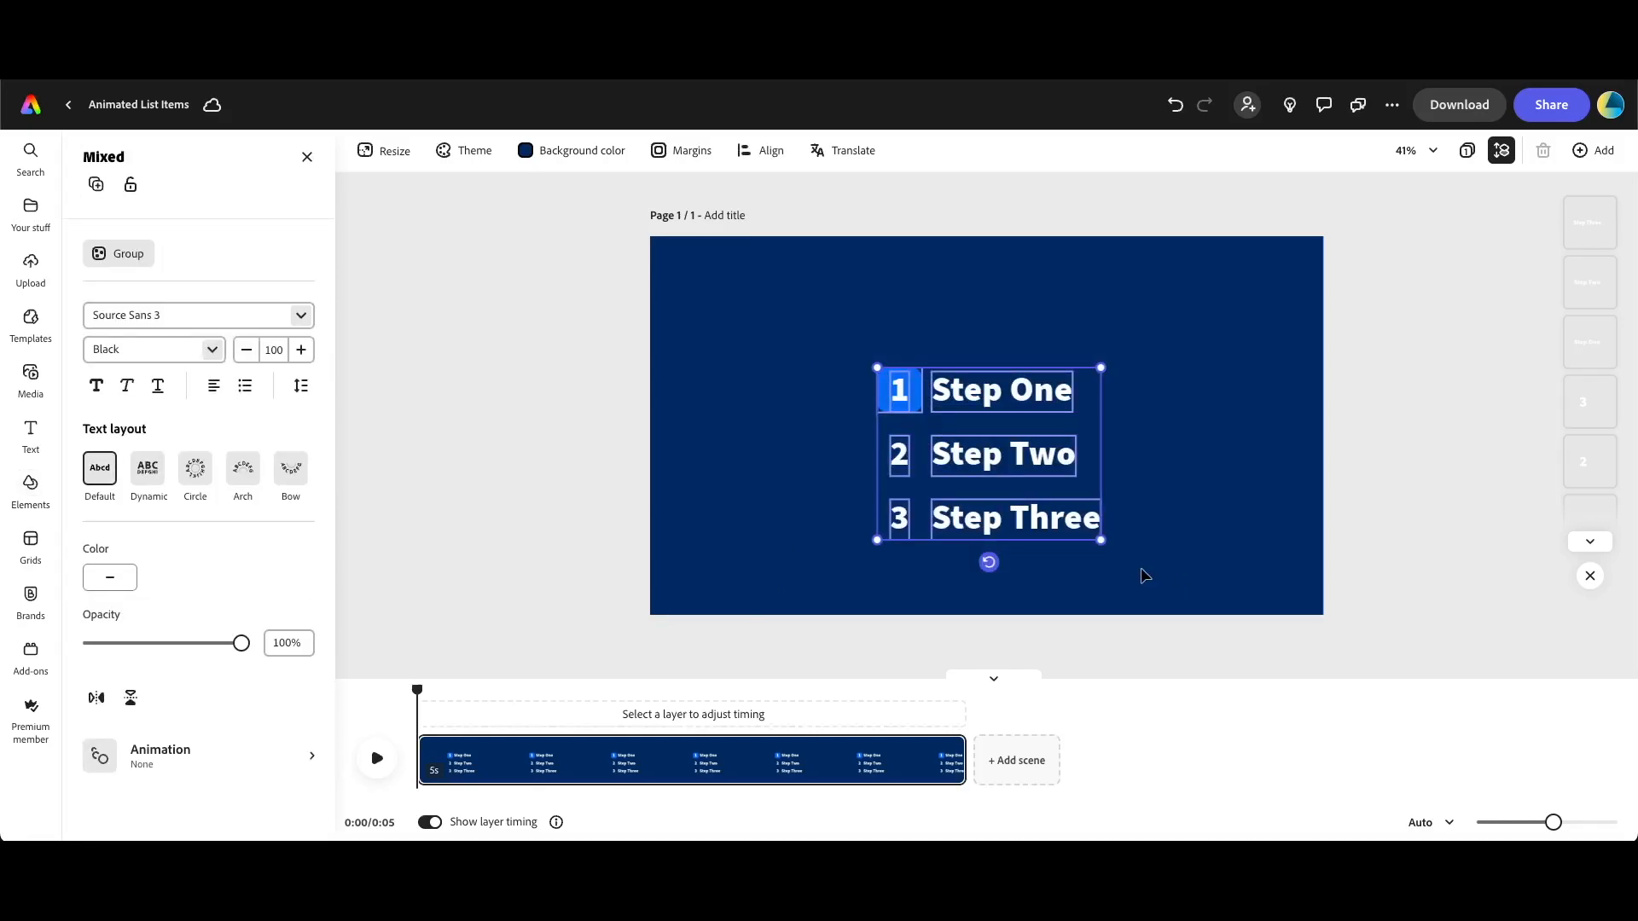
key(super+g)
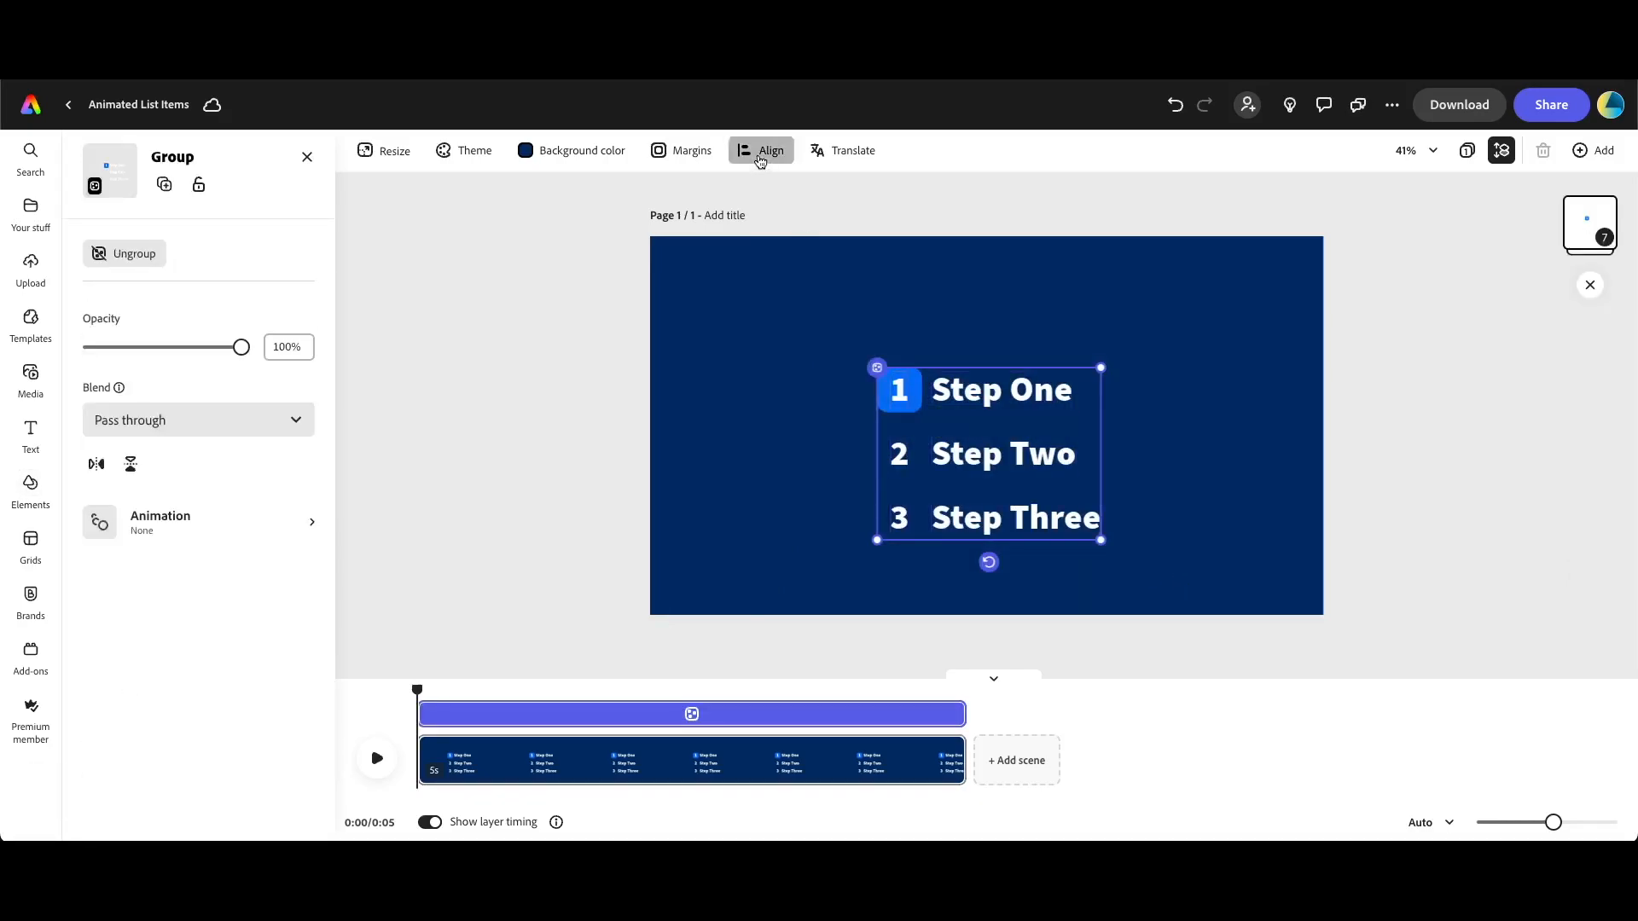
click(759, 154)
click(772, 259)
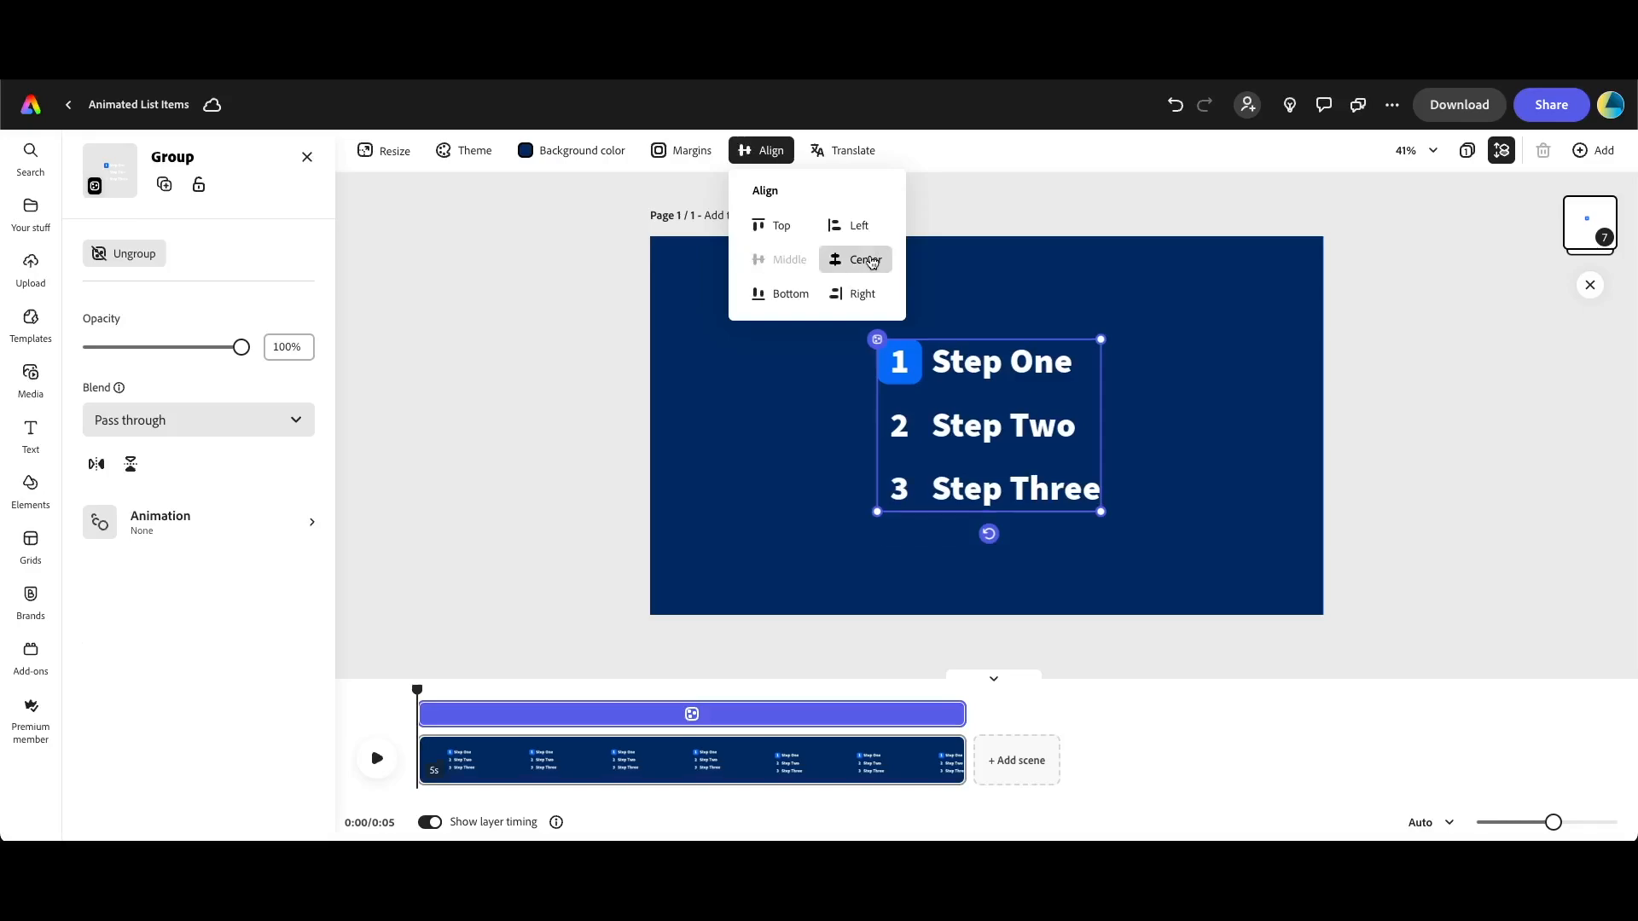
click(872, 262)
click(1177, 387)
Set the opacity of the blue square behind the number 1 to 0% and select the whole list group
click(915, 365)
click(916, 365)
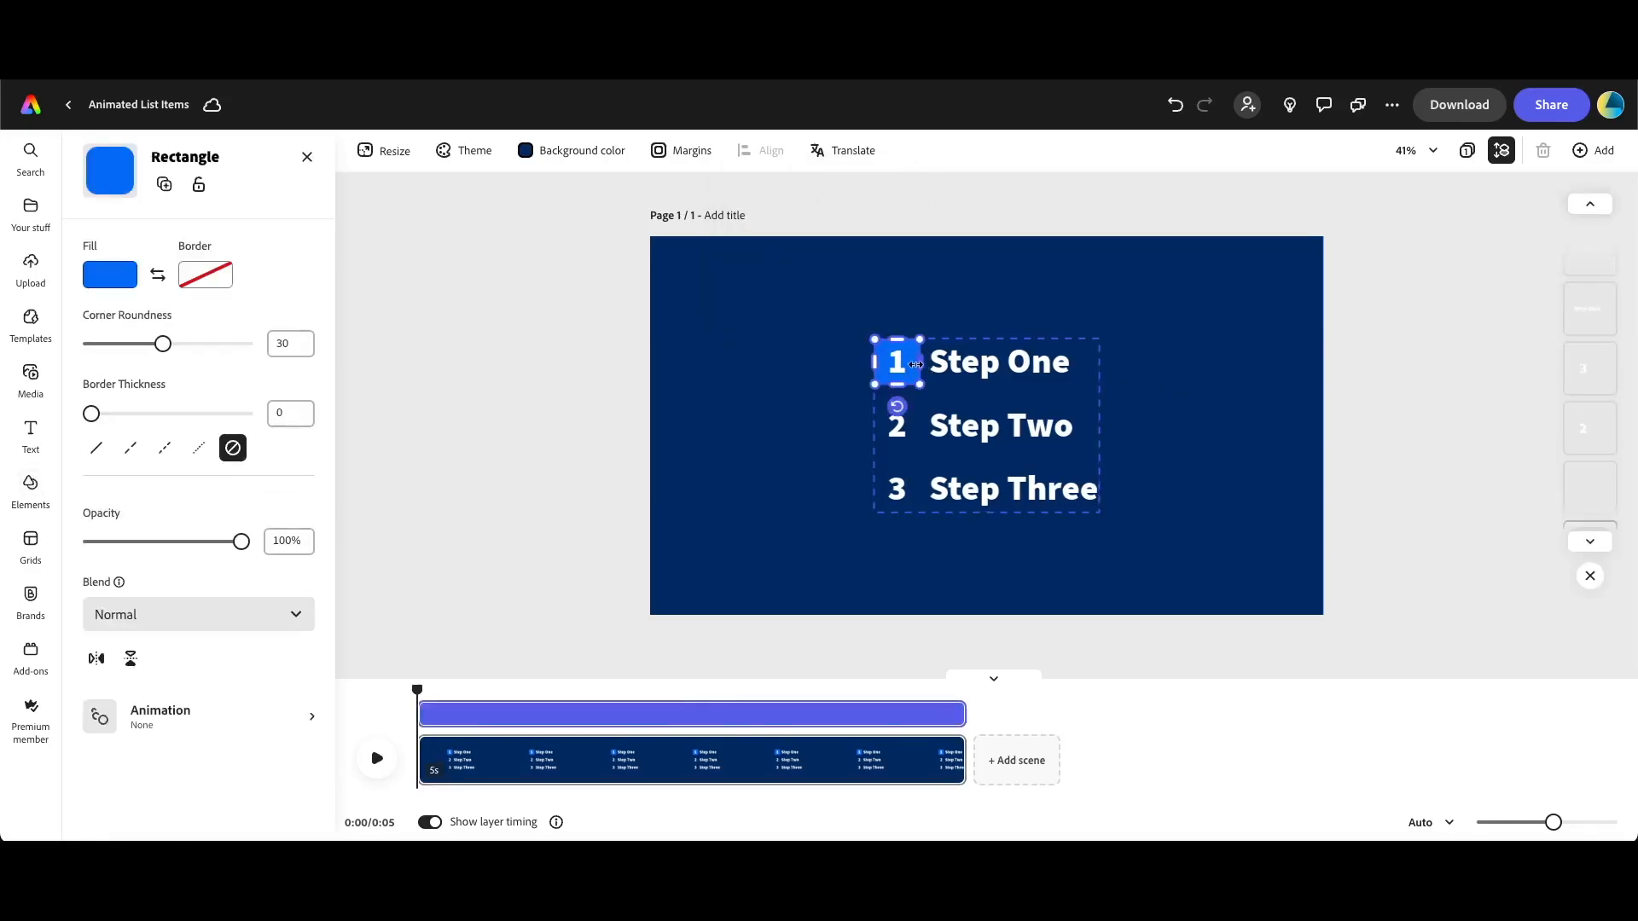
drag(242, 543, 68, 543)
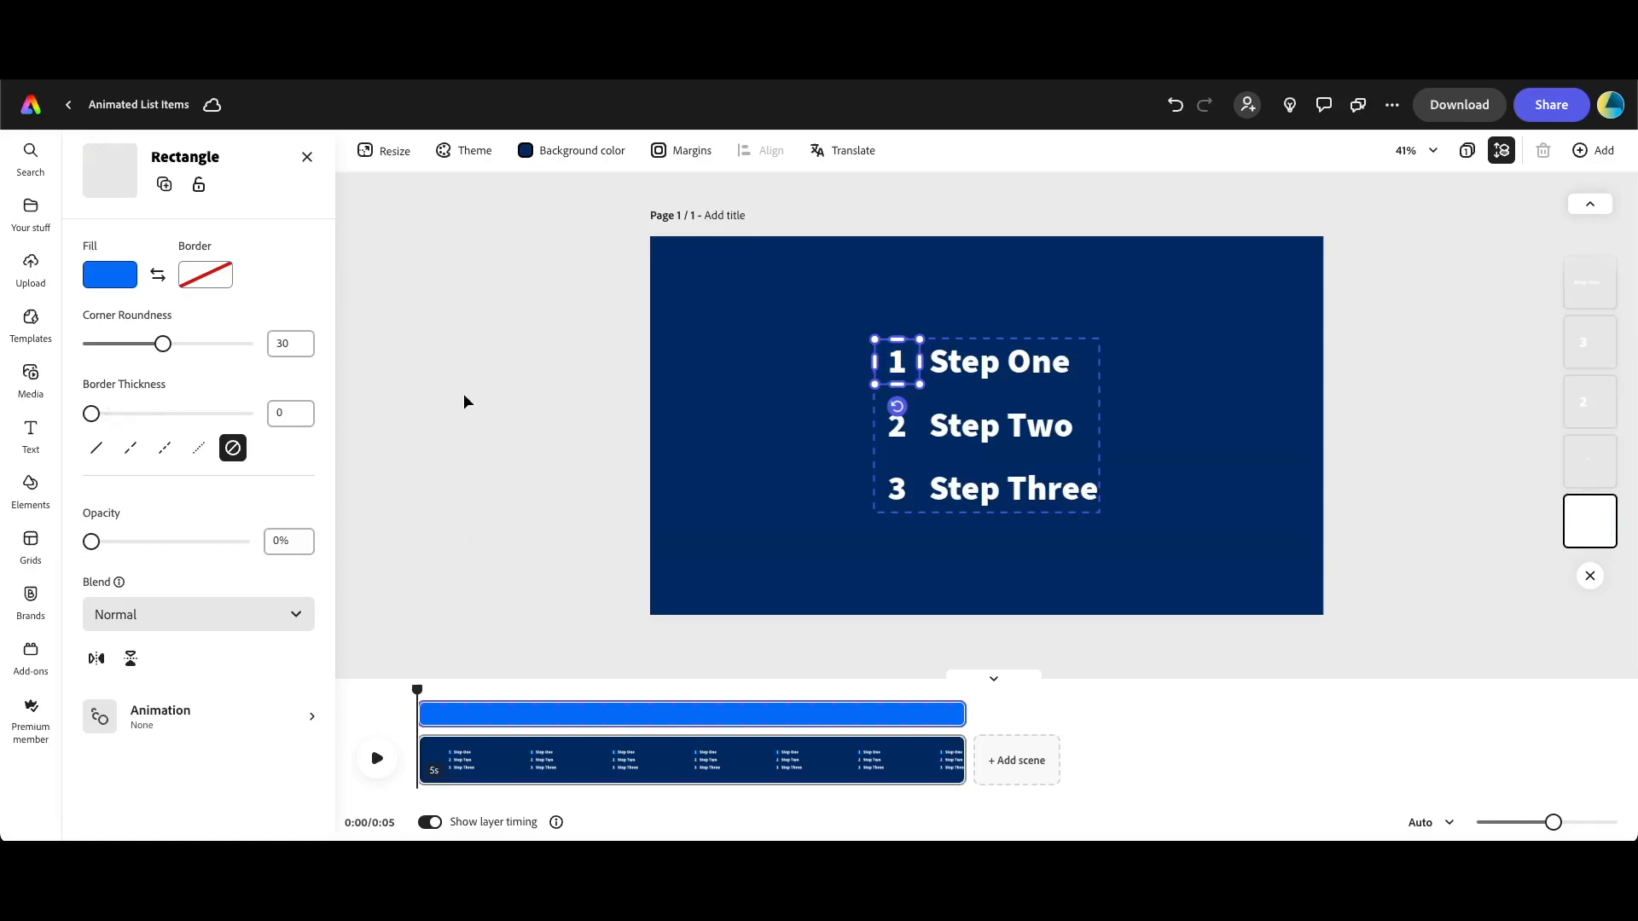
click(780, 497)
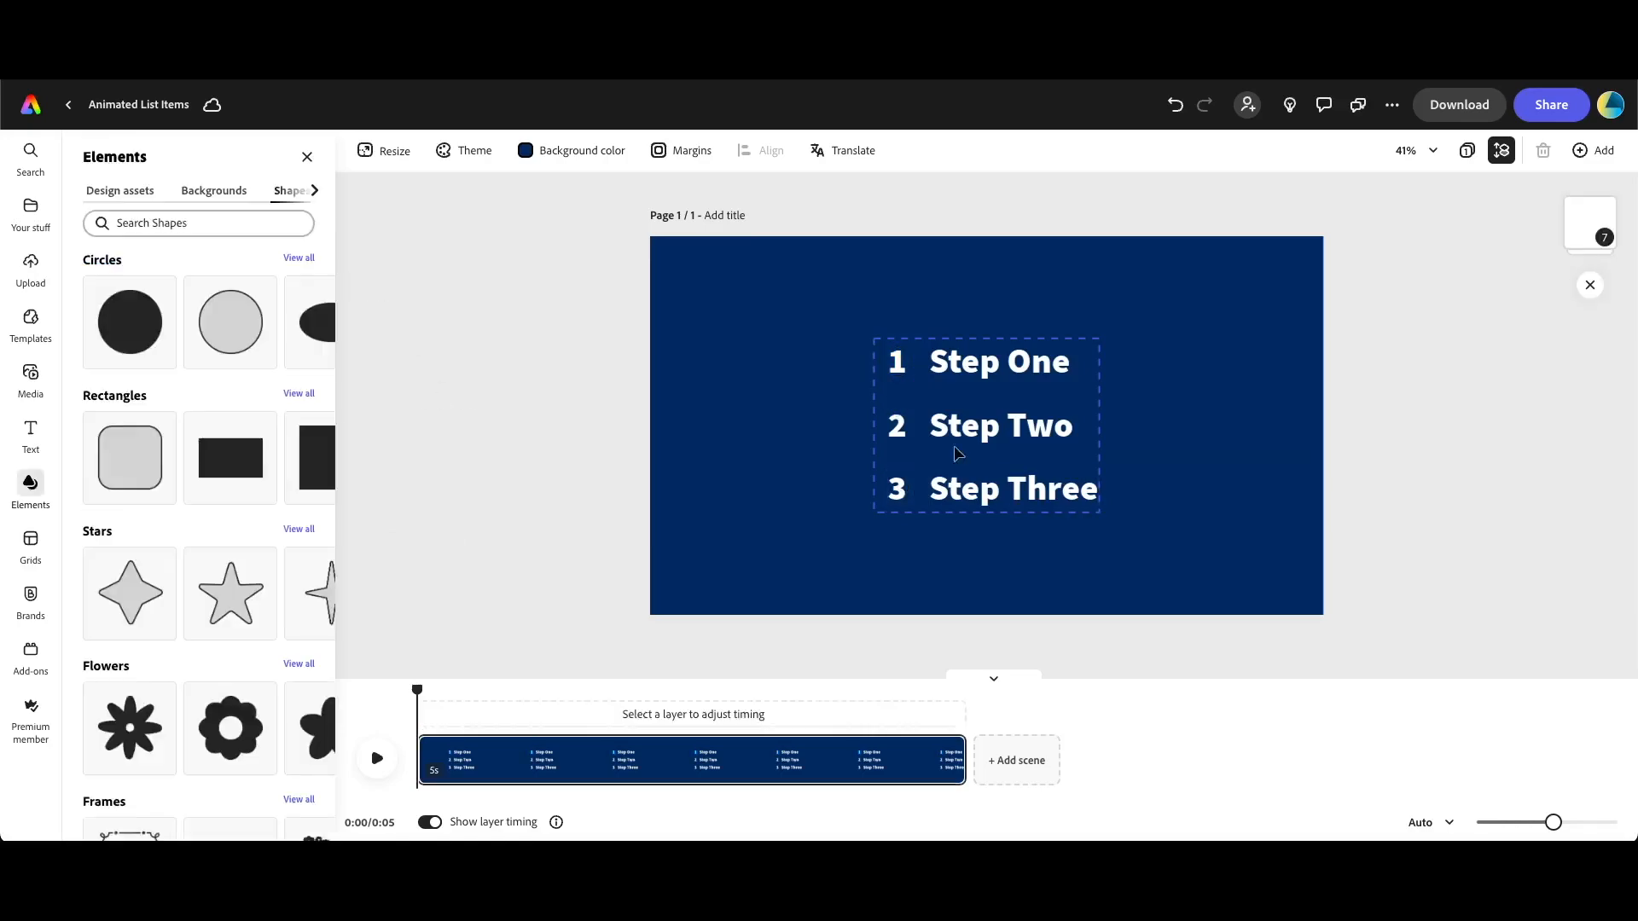
click(959, 449)
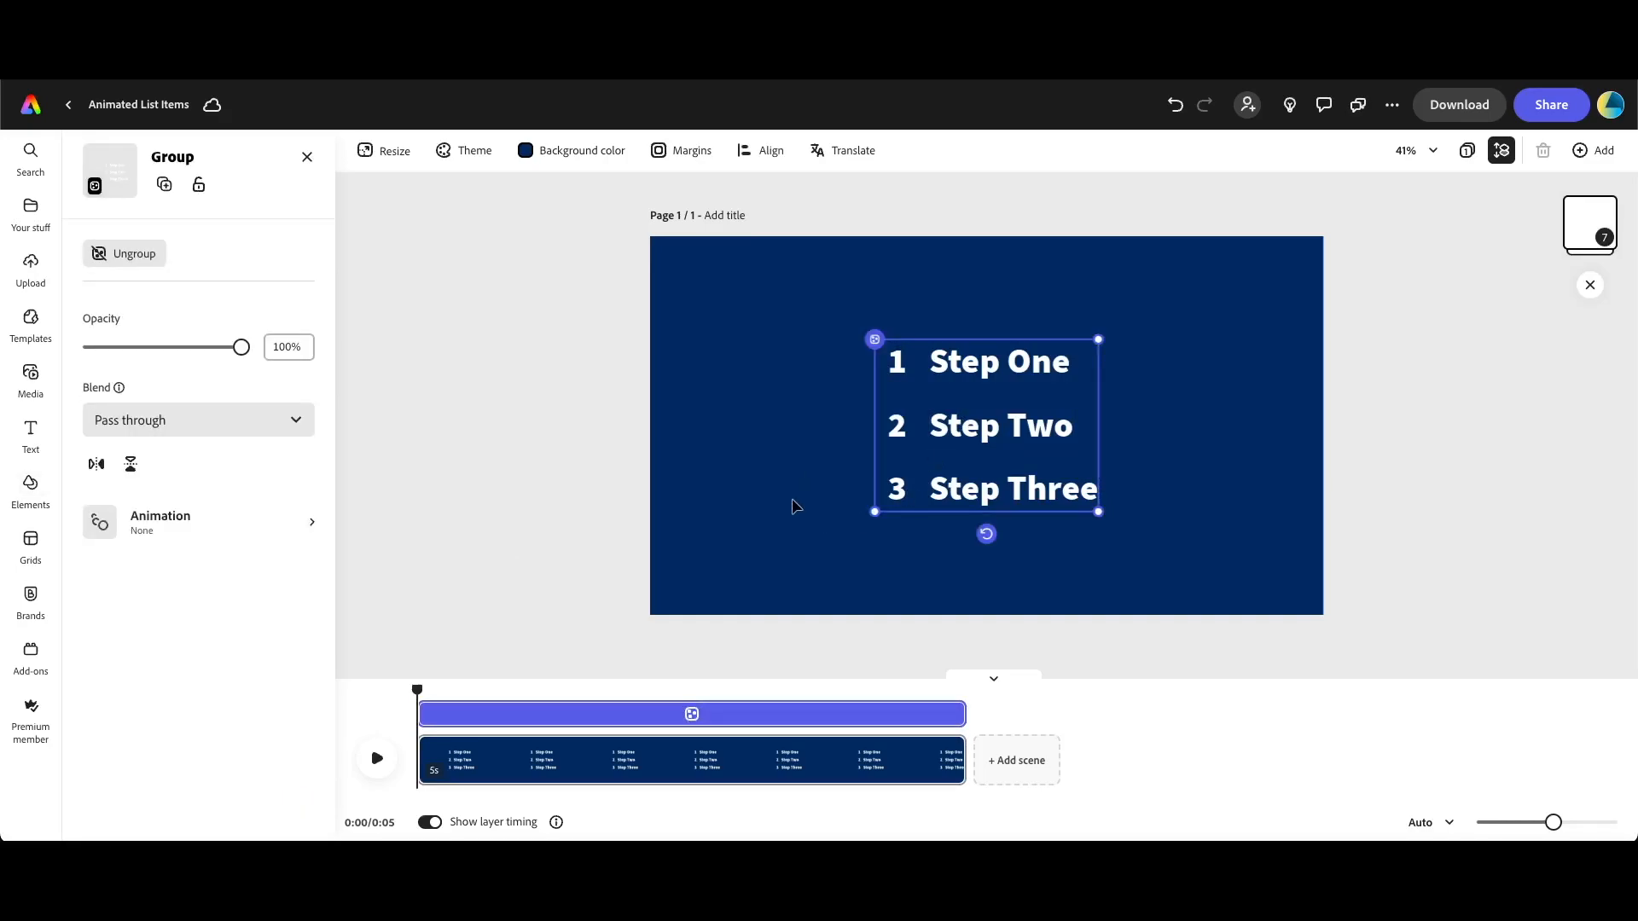
Apply a Grow in animation with the Energetic personality to the list group and preview it
click(196, 521)
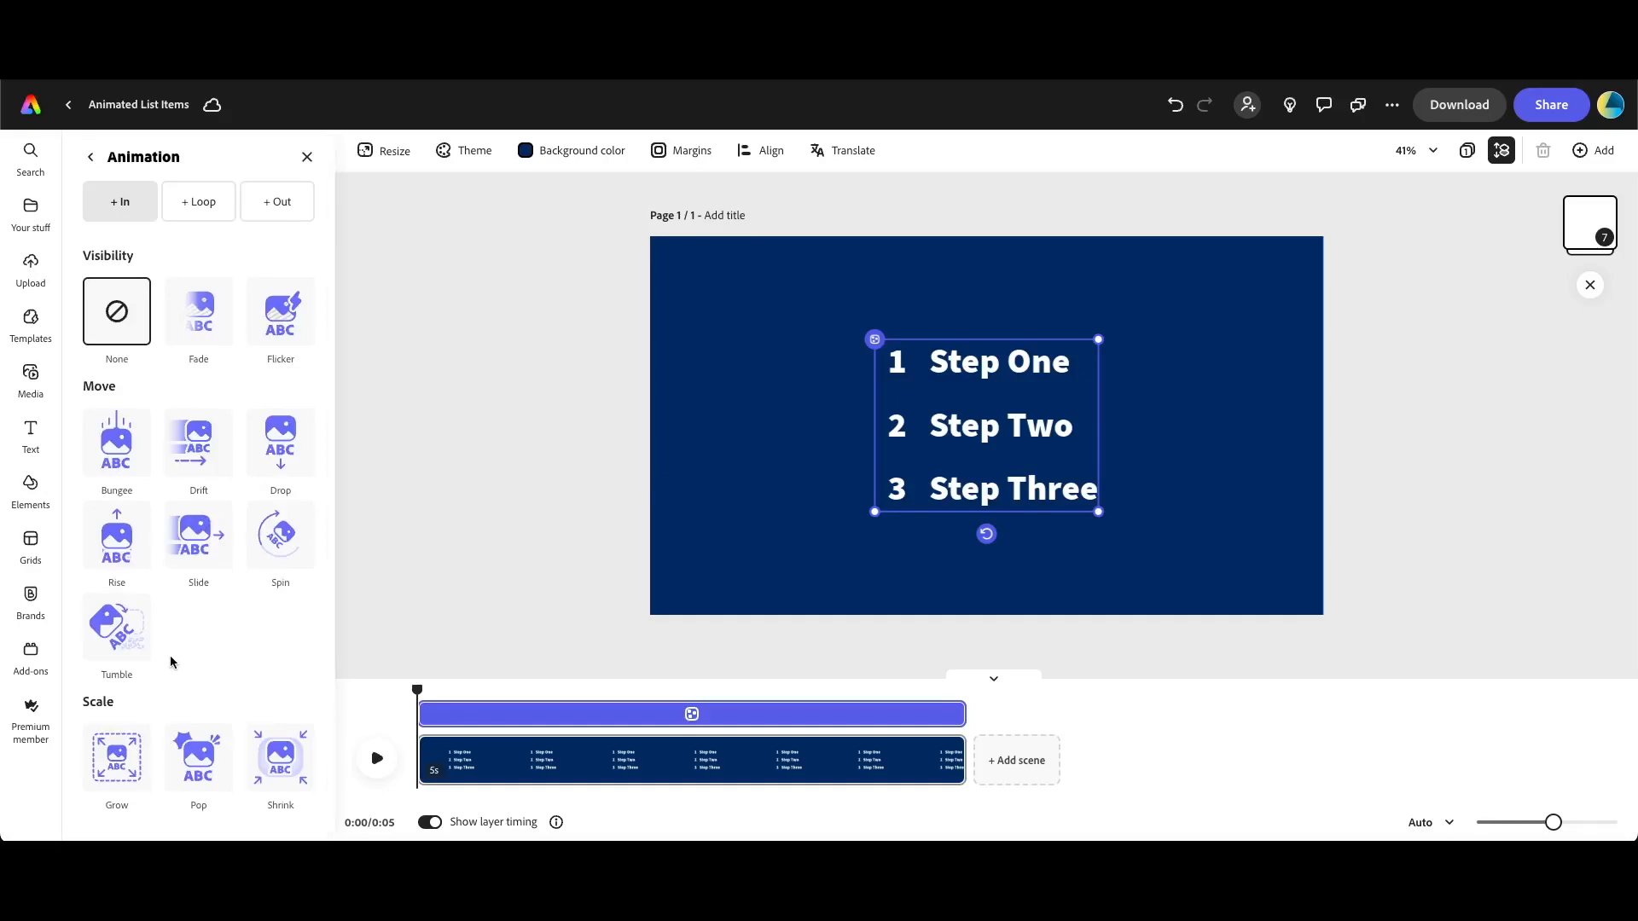
click(128, 761)
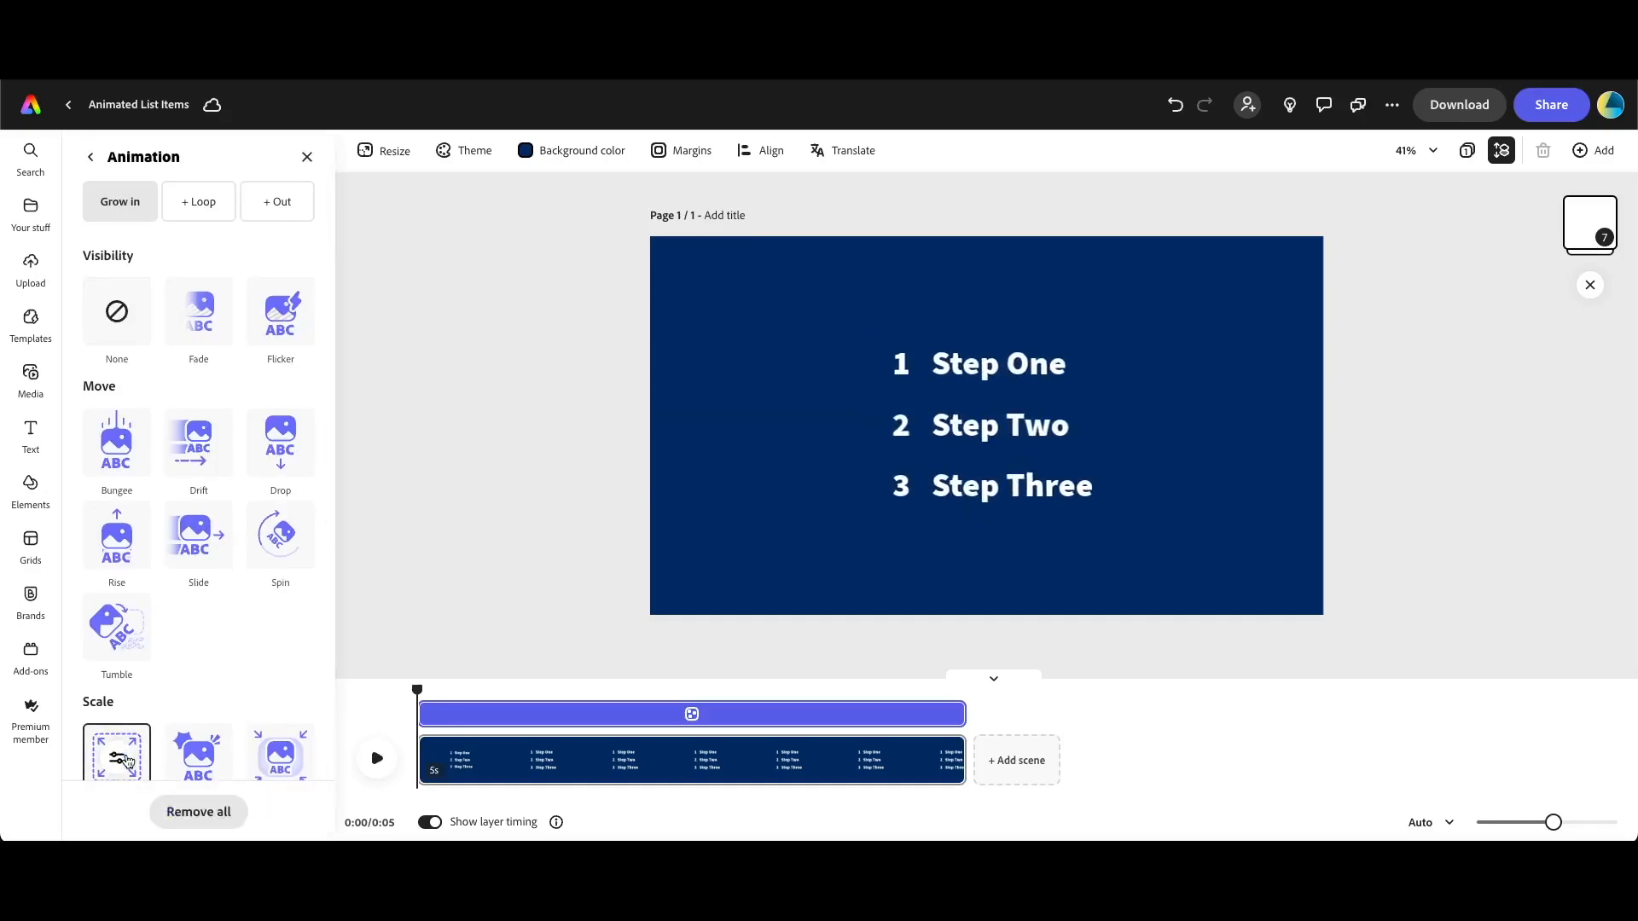
click(117, 758)
click(170, 687)
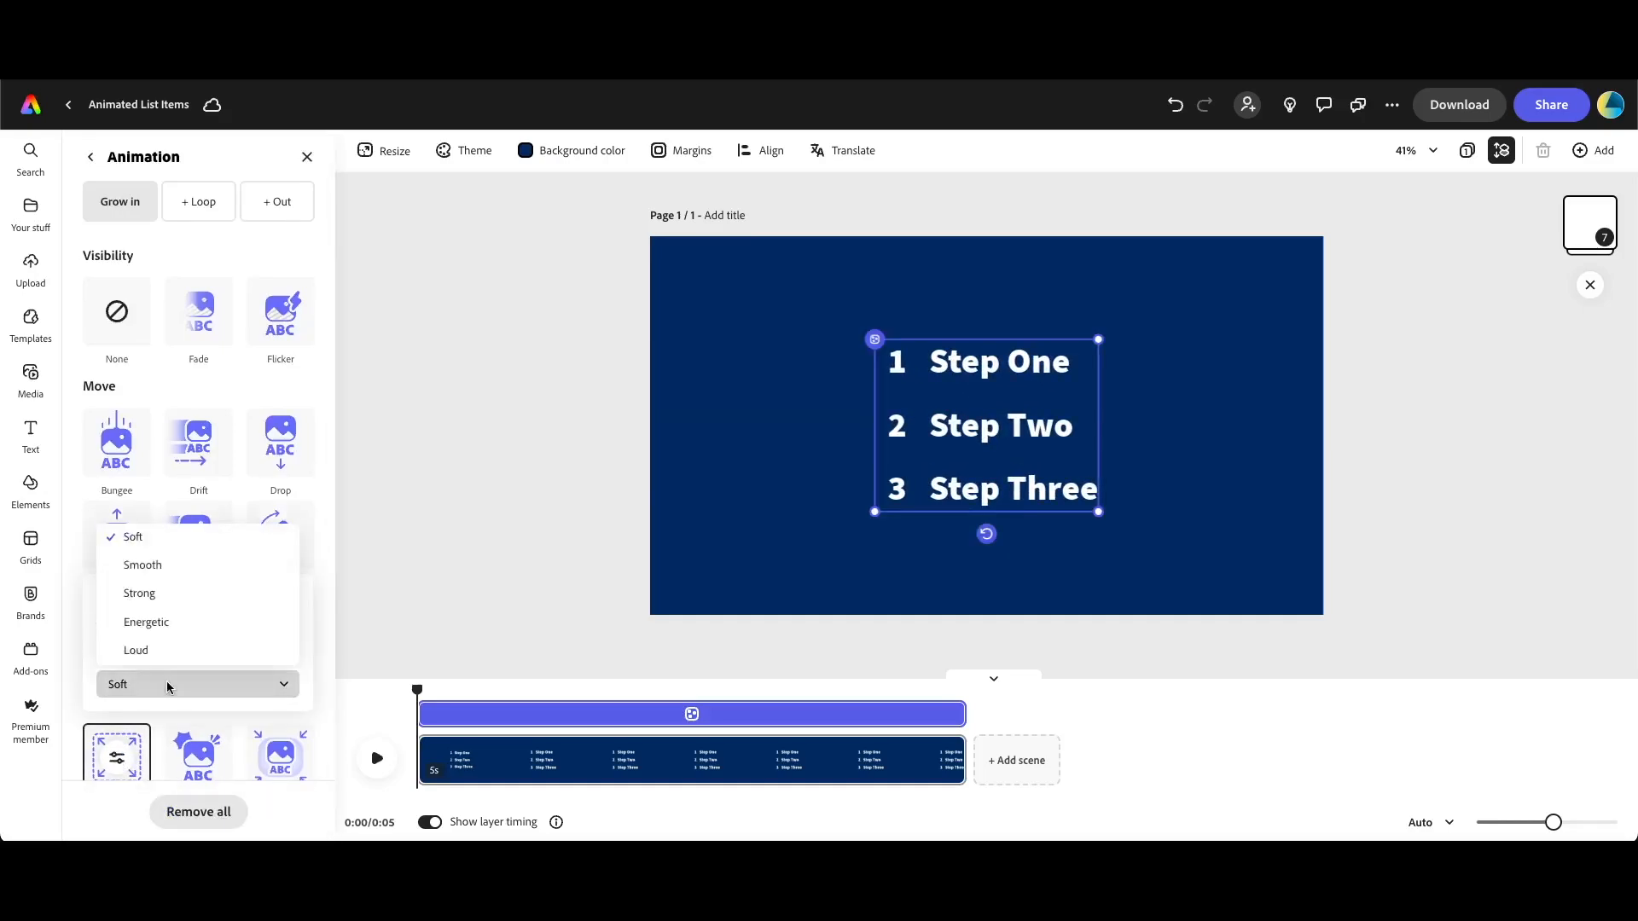
click(170, 622)
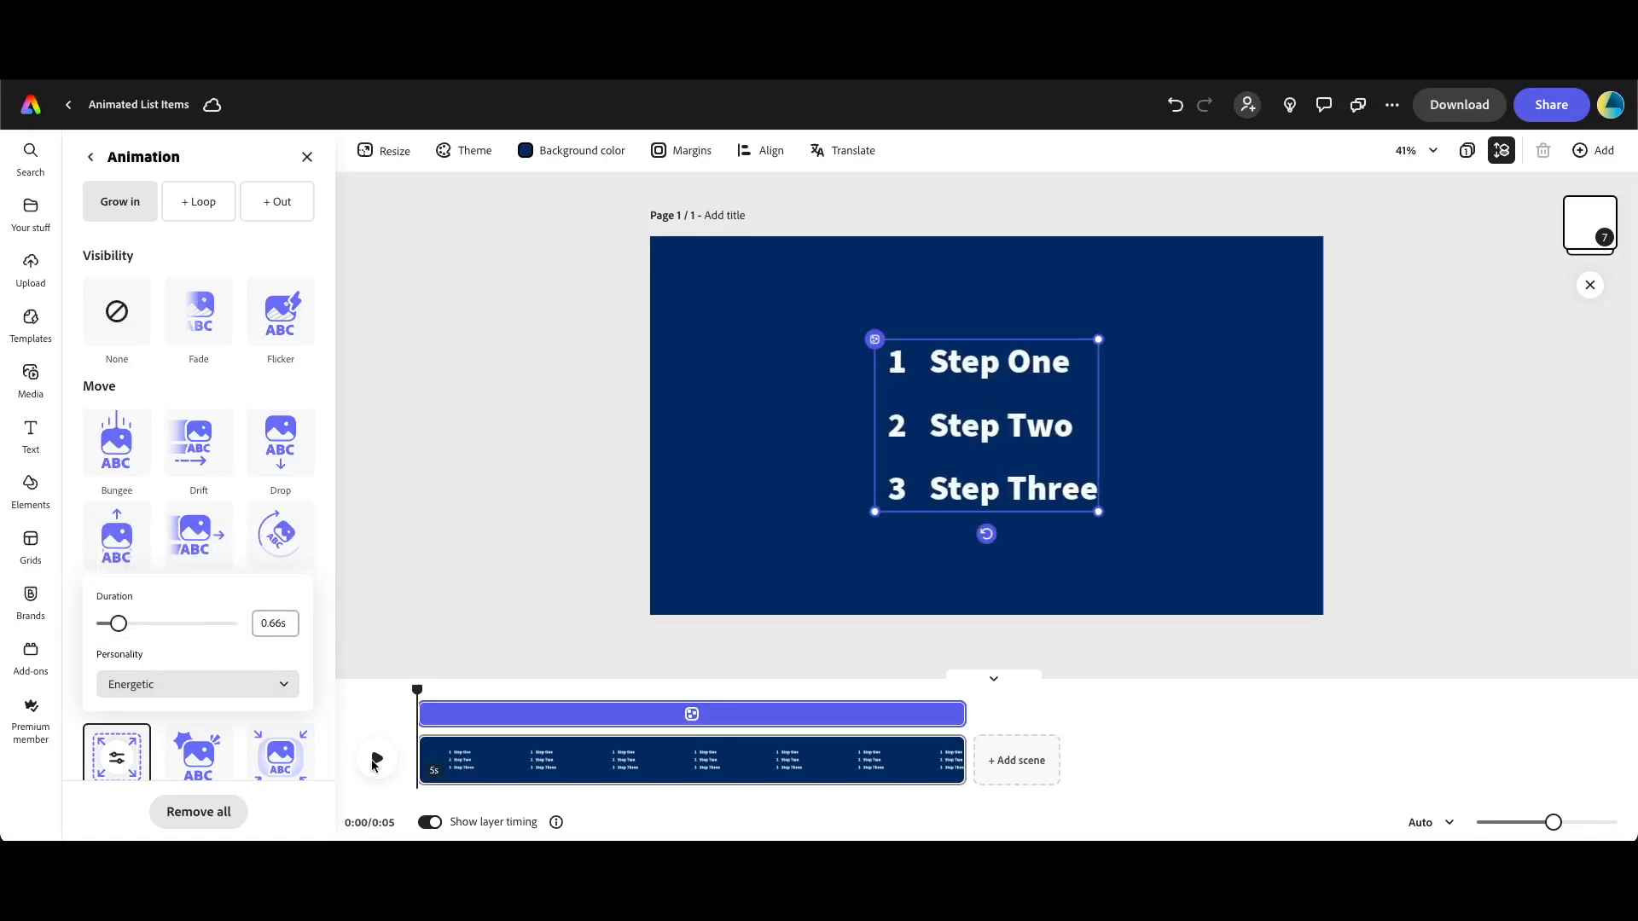
click(376, 759)
click(376, 759)
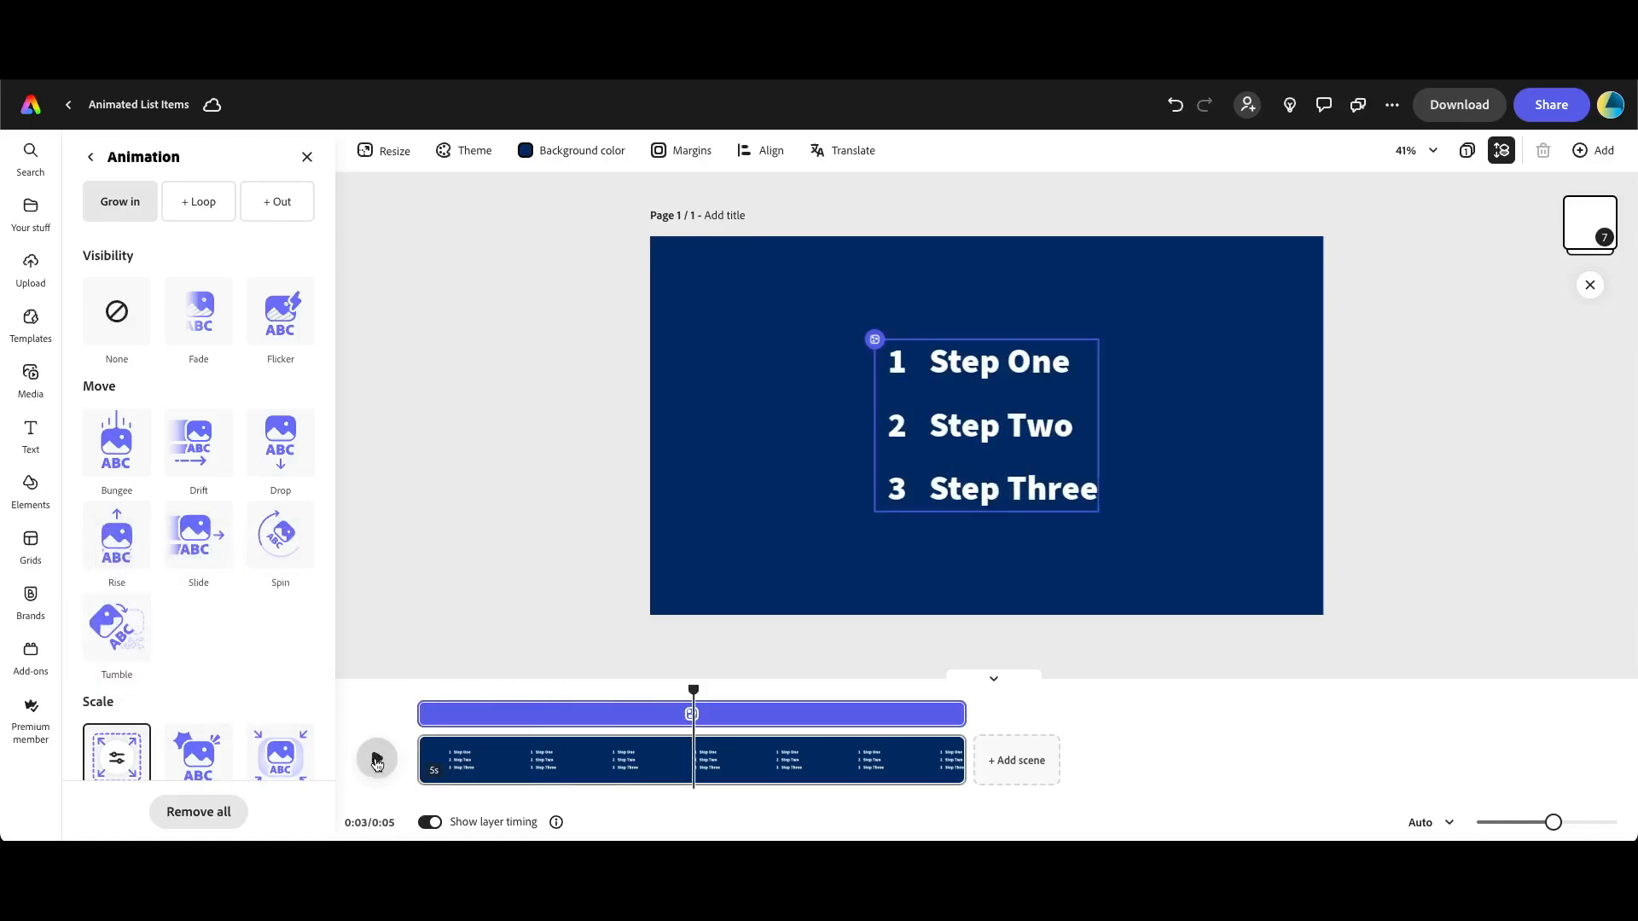
Shorten the scene to 0.5 s and duplicate it
drag(960, 759, 474, 750)
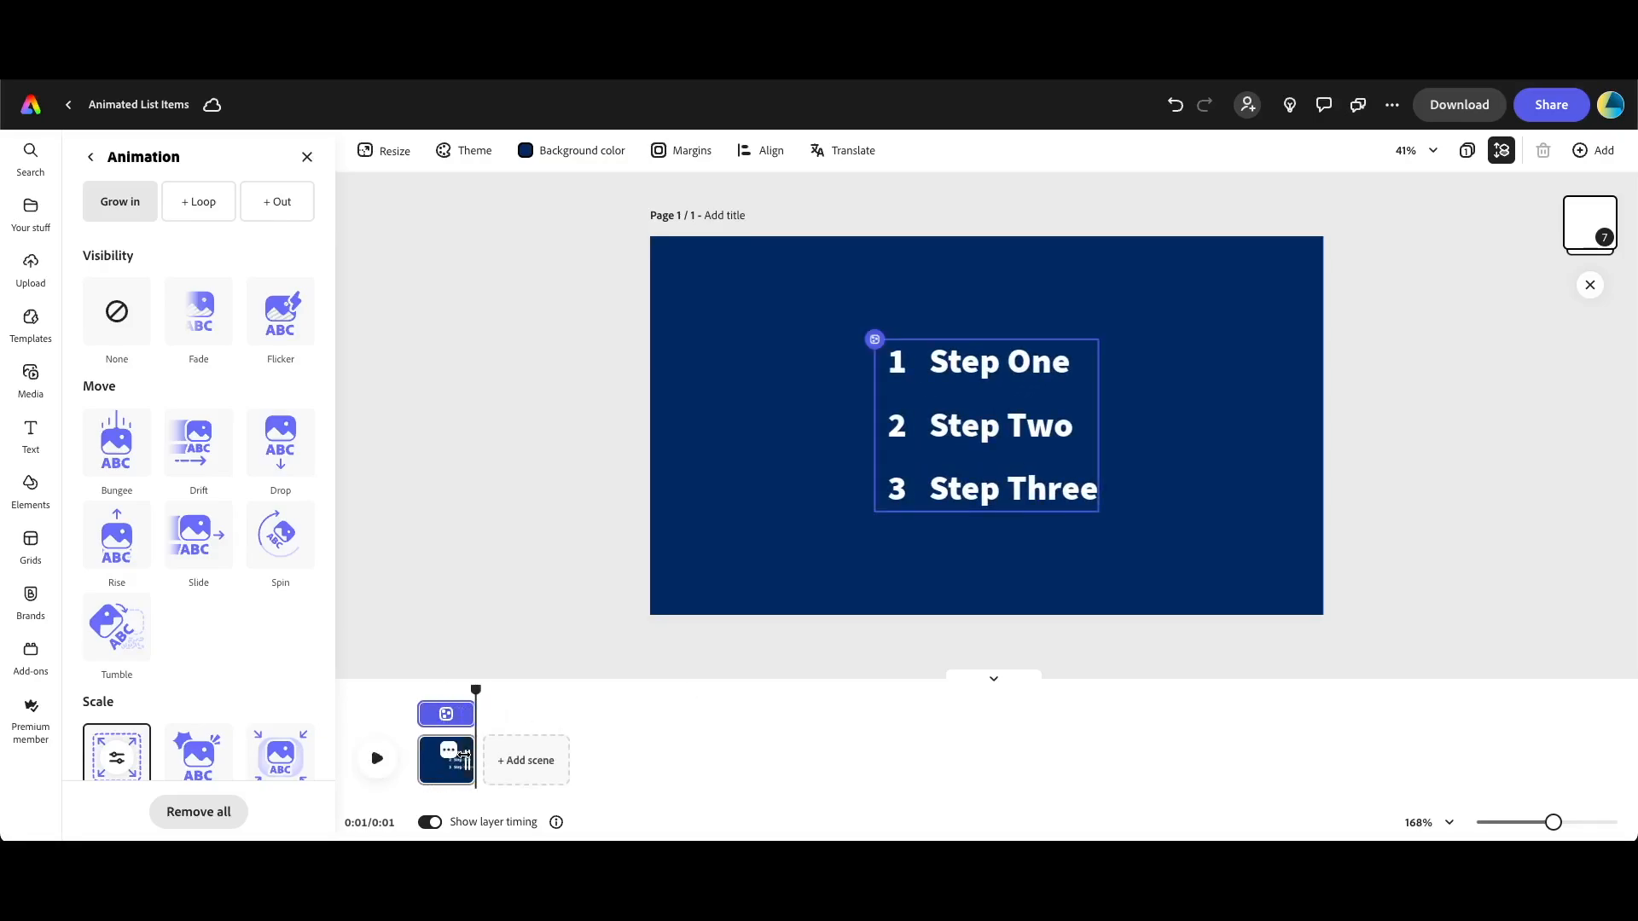
right_click(461, 752)
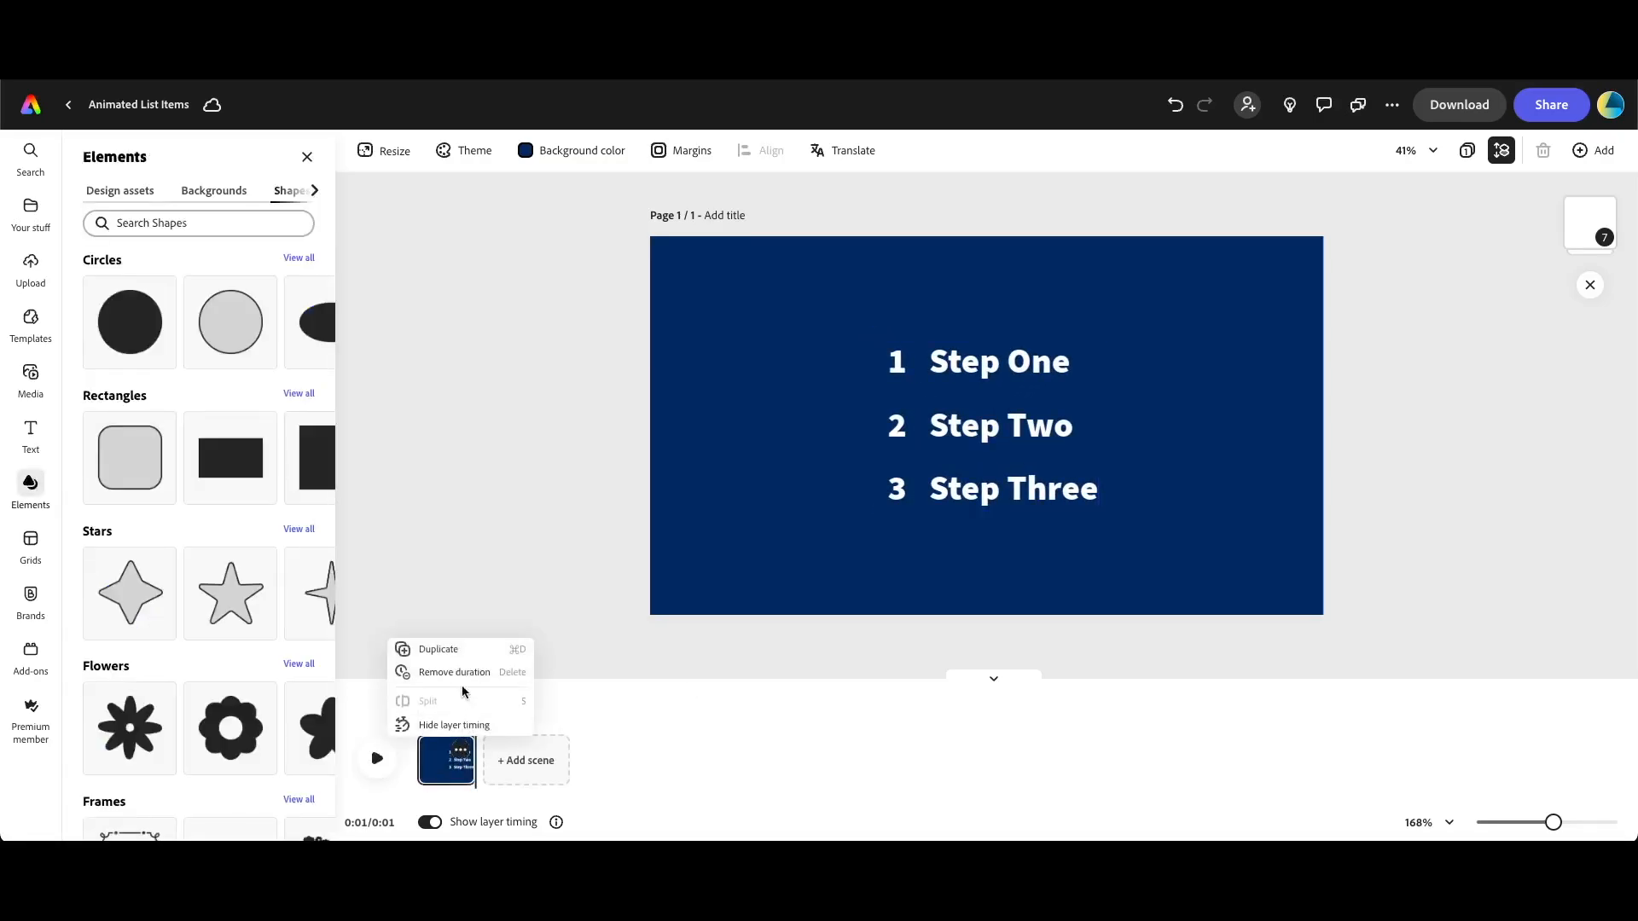
click(466, 653)
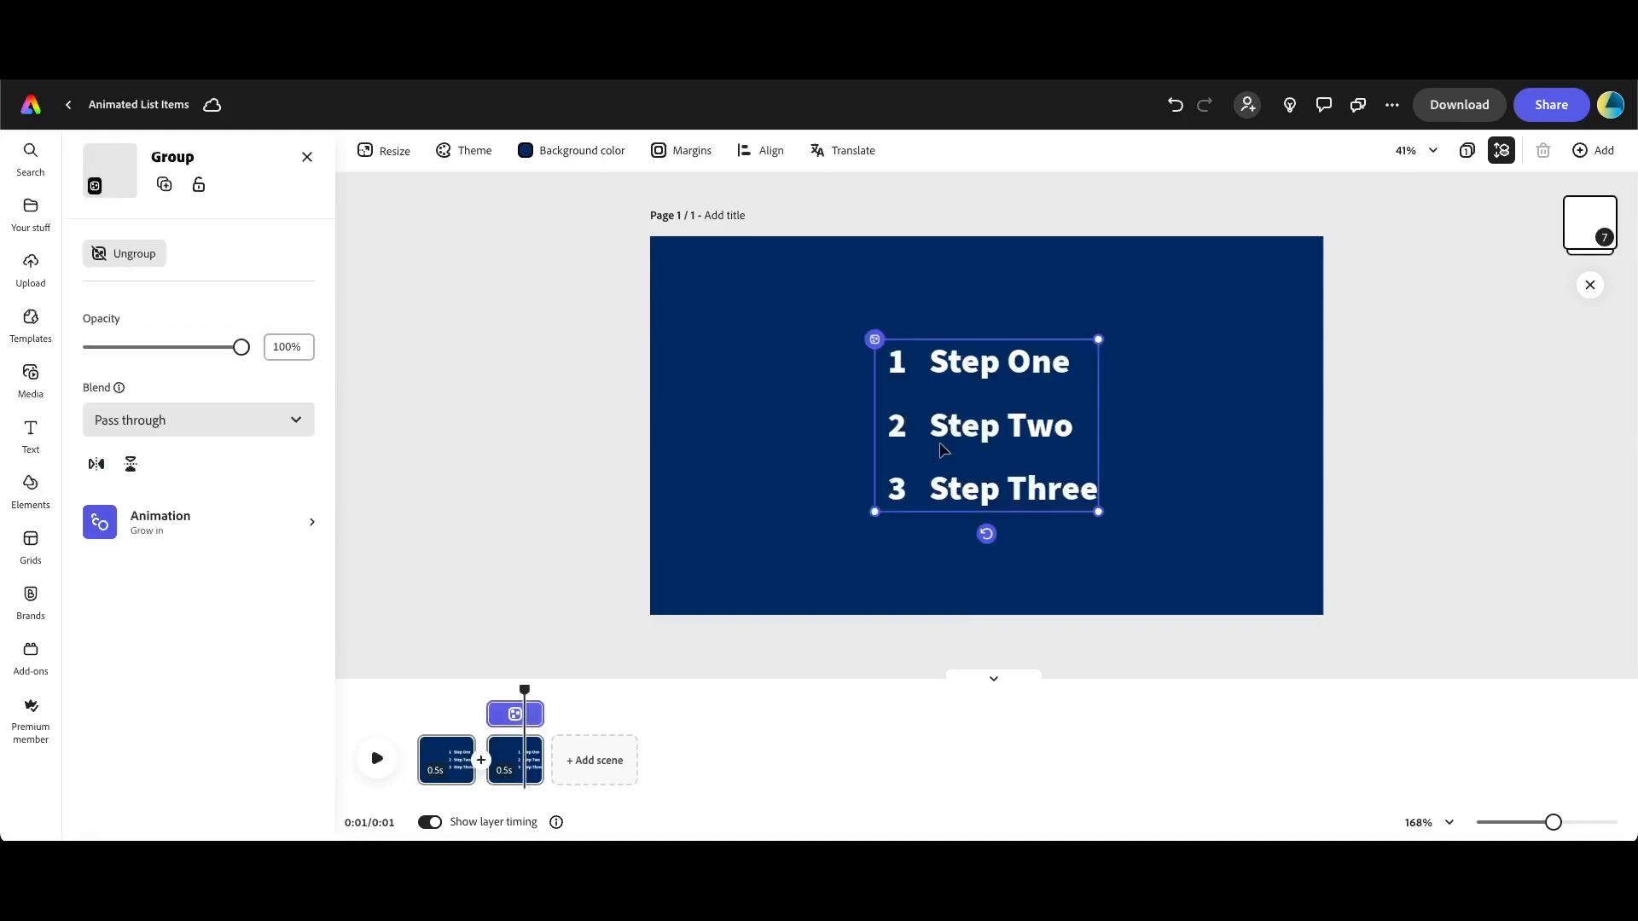
In the duplicated scene, remove the list group's Grow animation and apply a Bungee in animation to the square behind the number 1
click(306, 533)
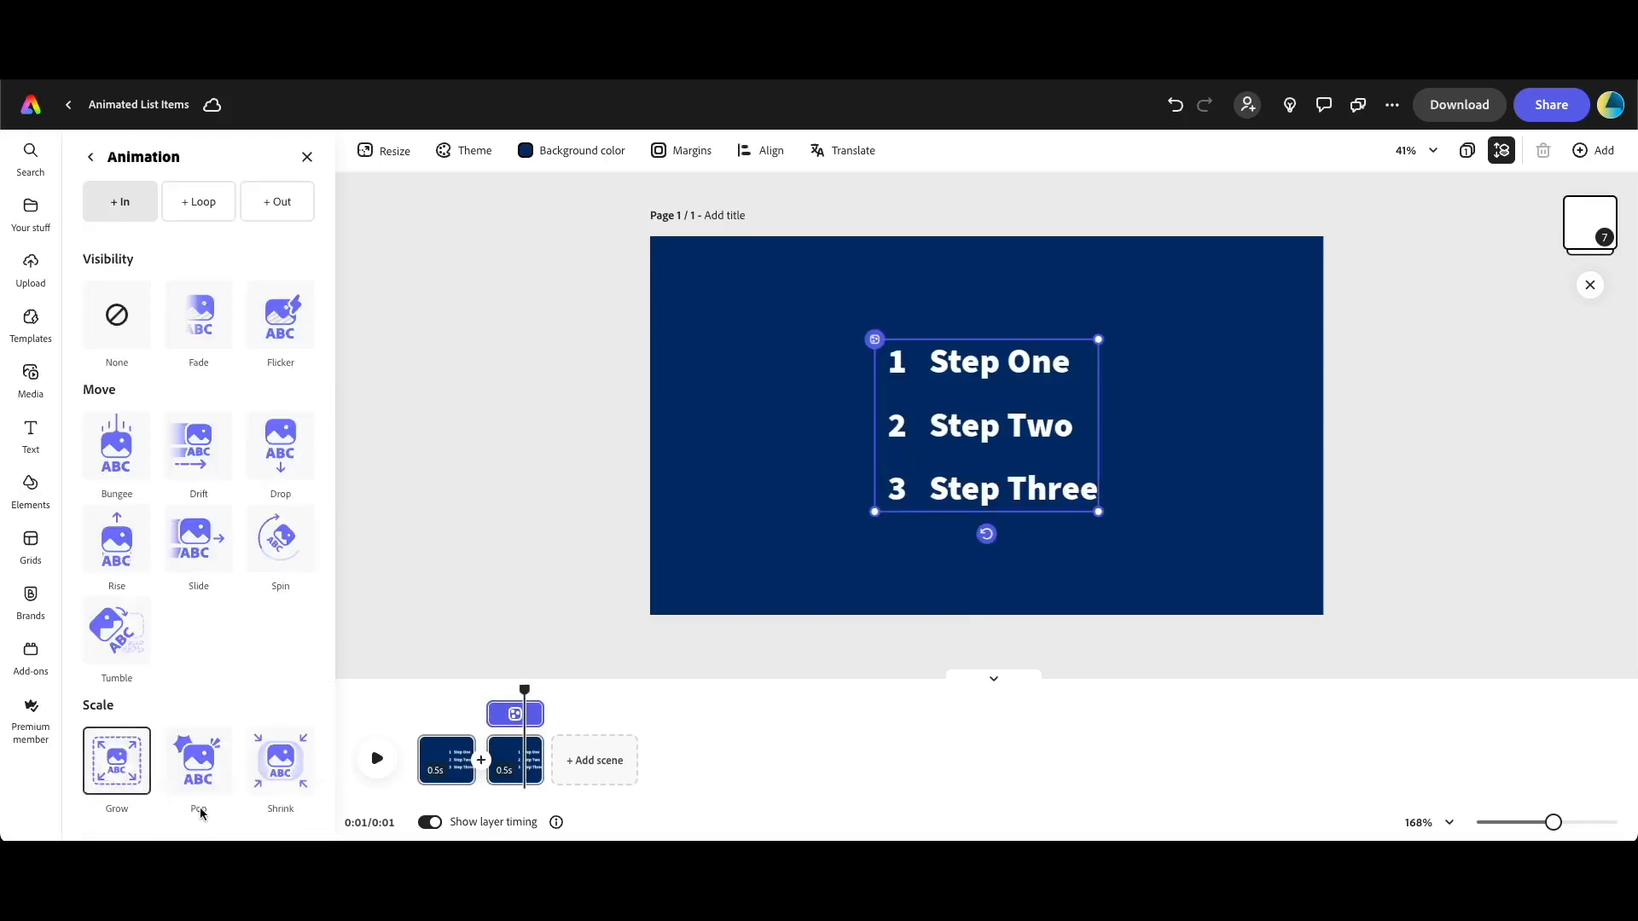
double_click(1590, 223)
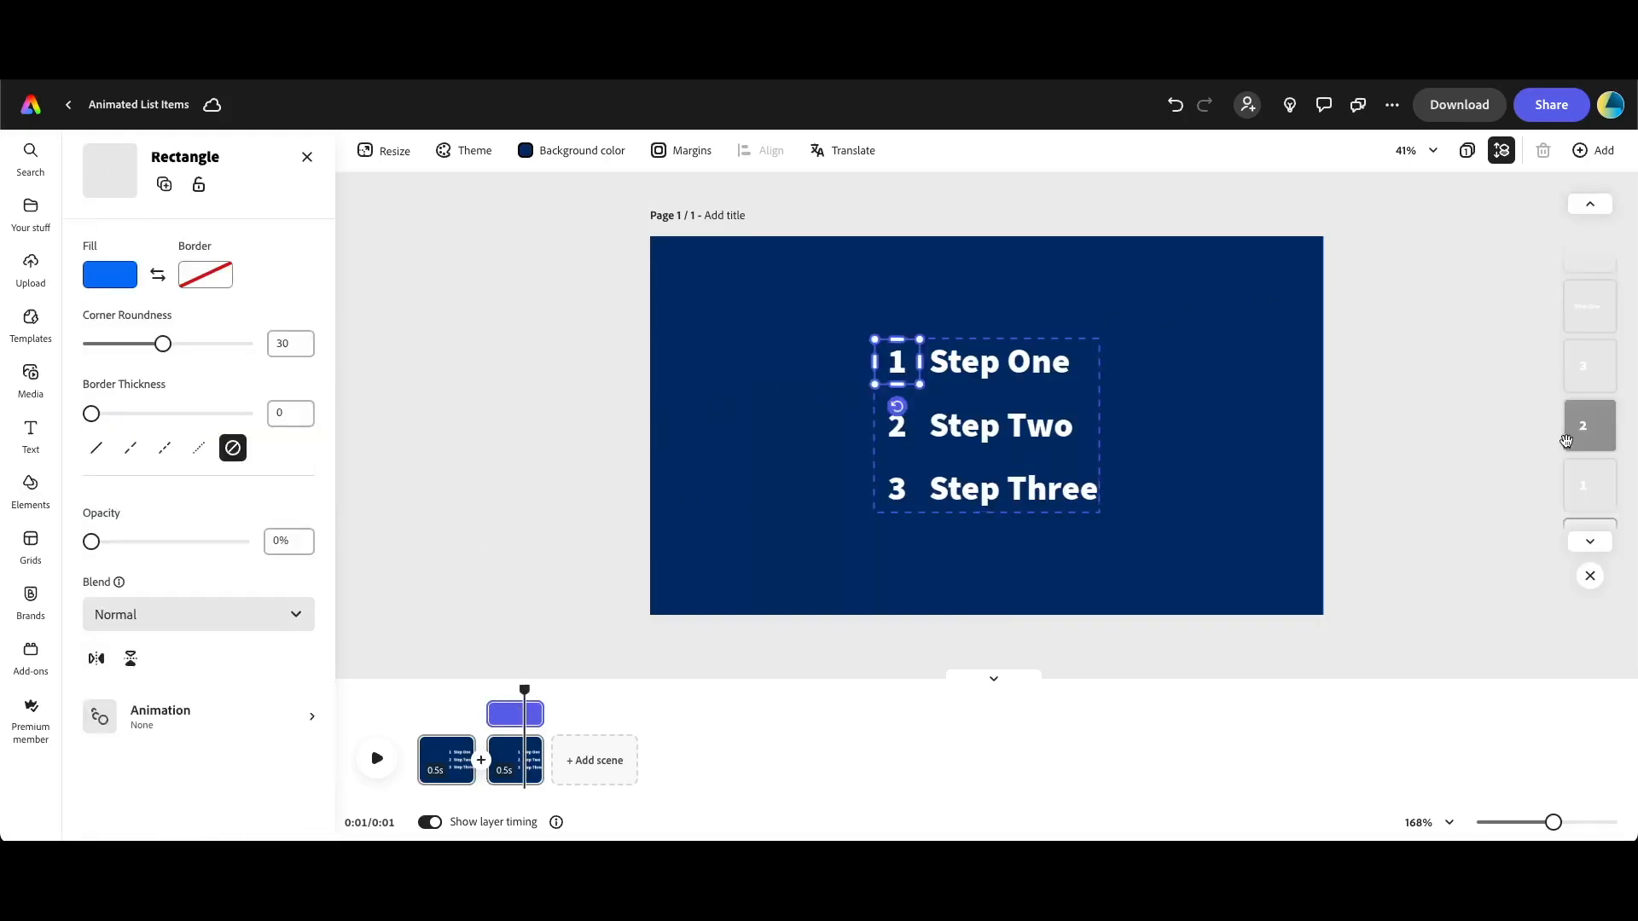
scroll(1568, 437, down, 2)
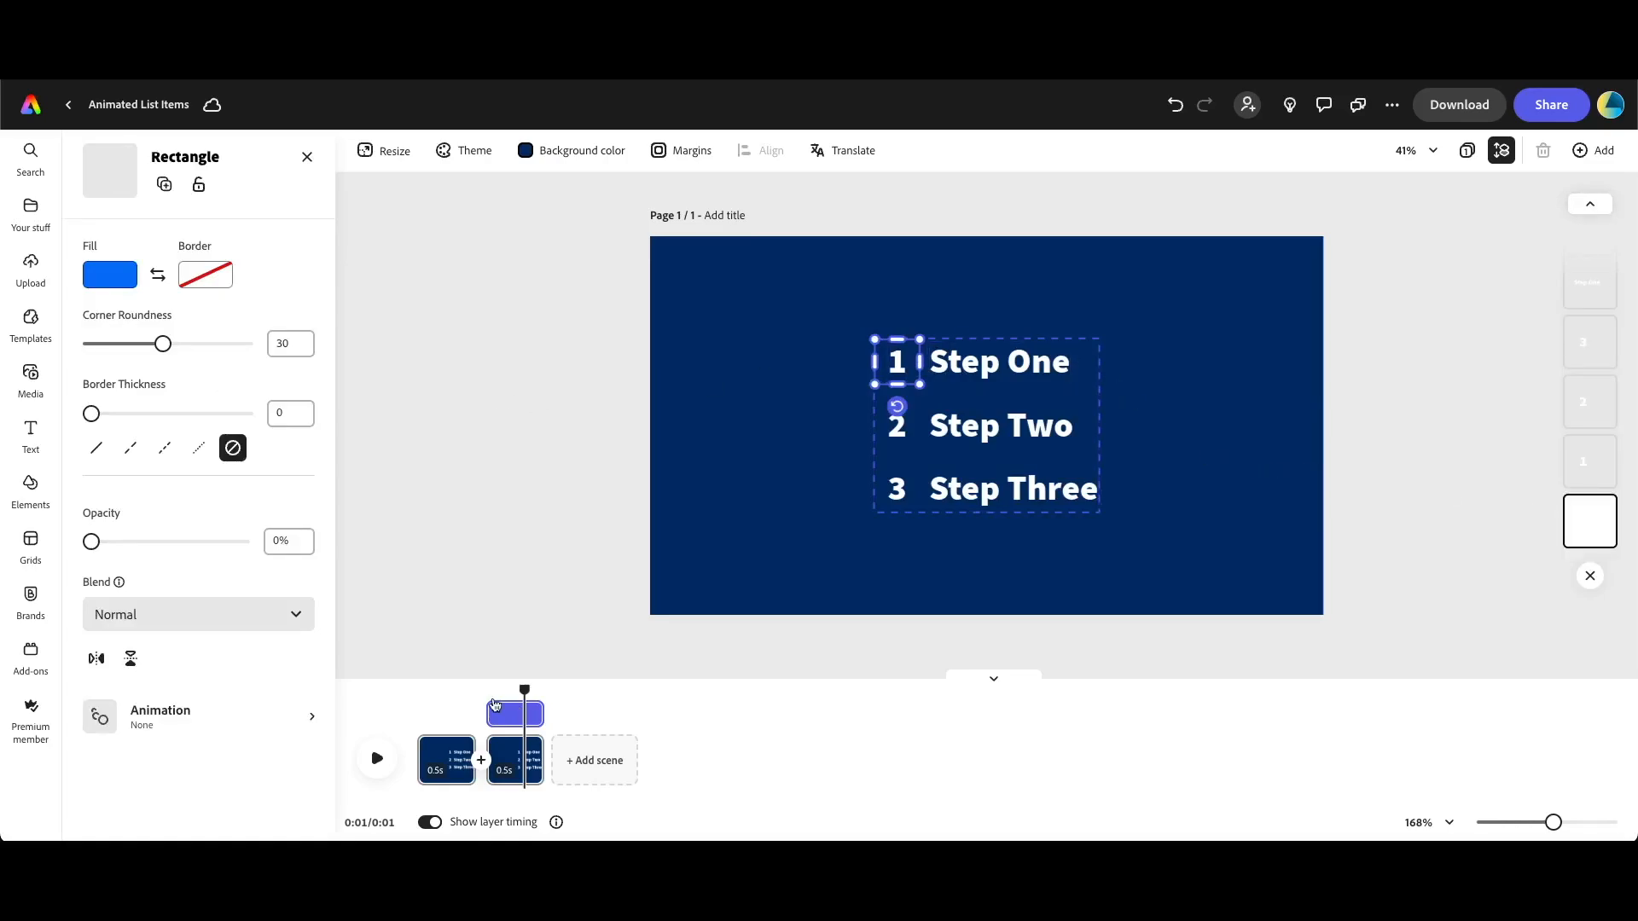
click(160, 718)
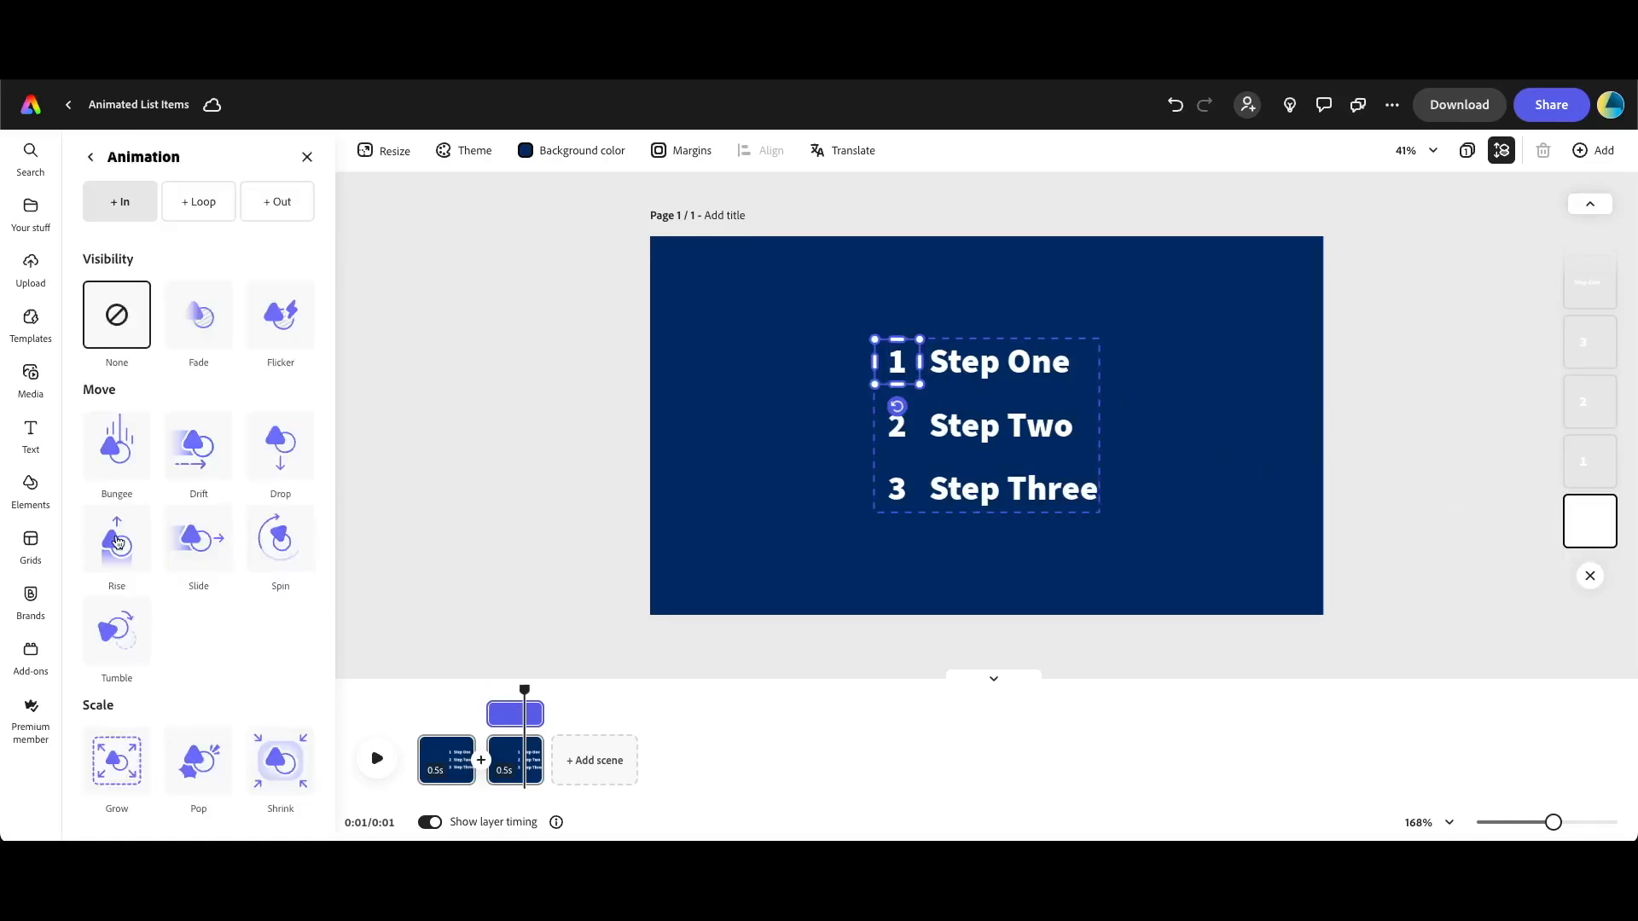
click(120, 470)
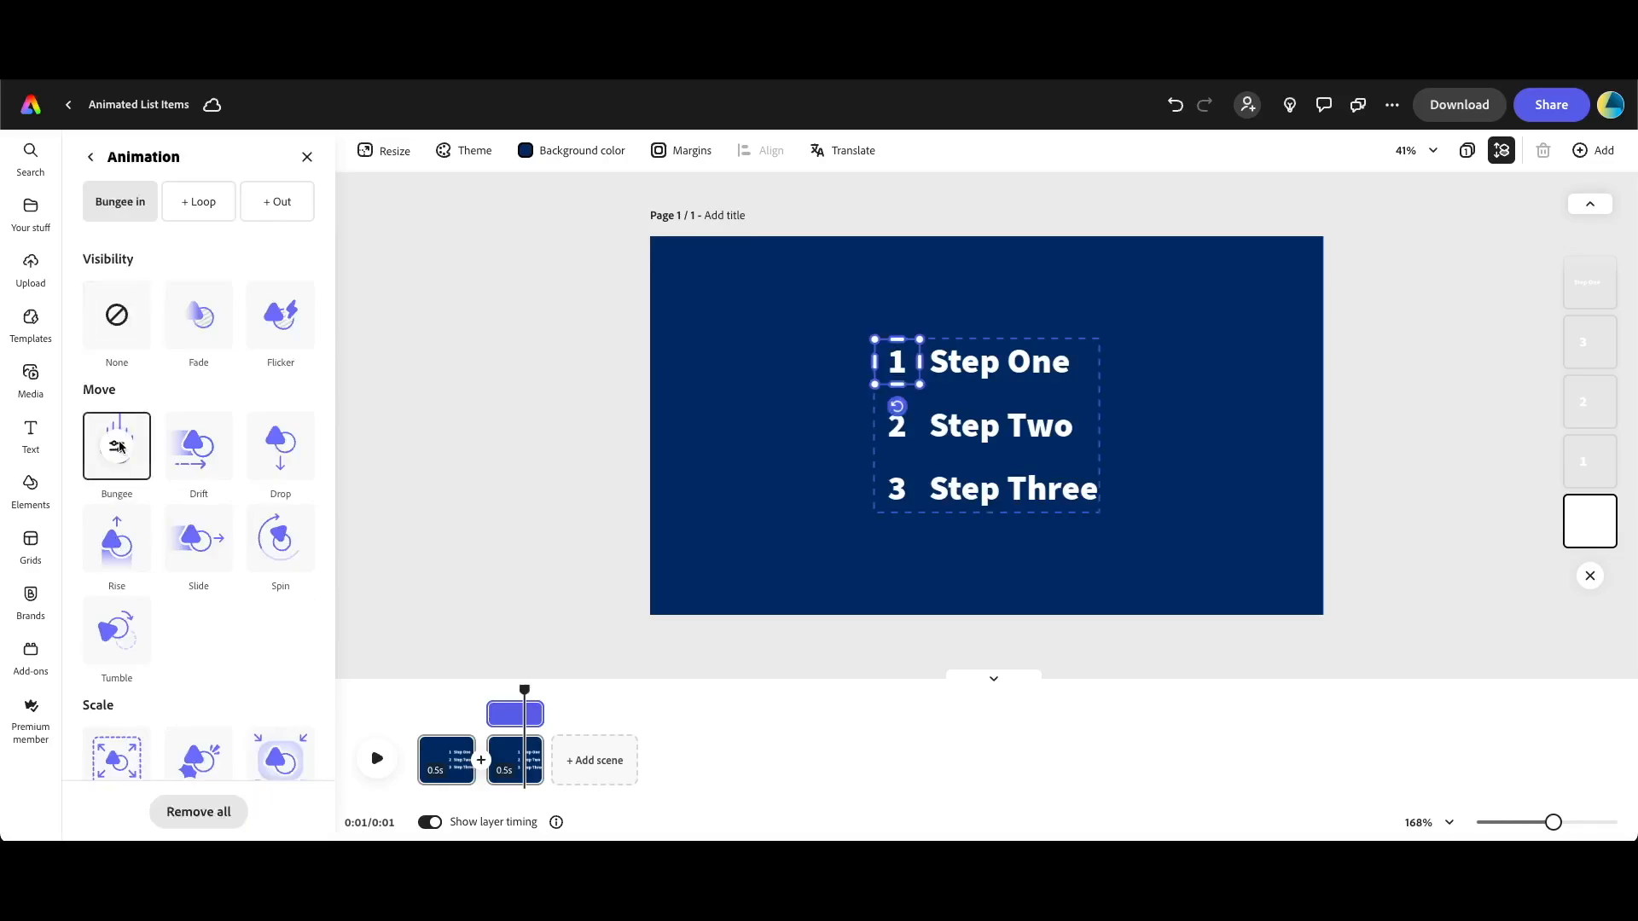
click(117, 447)
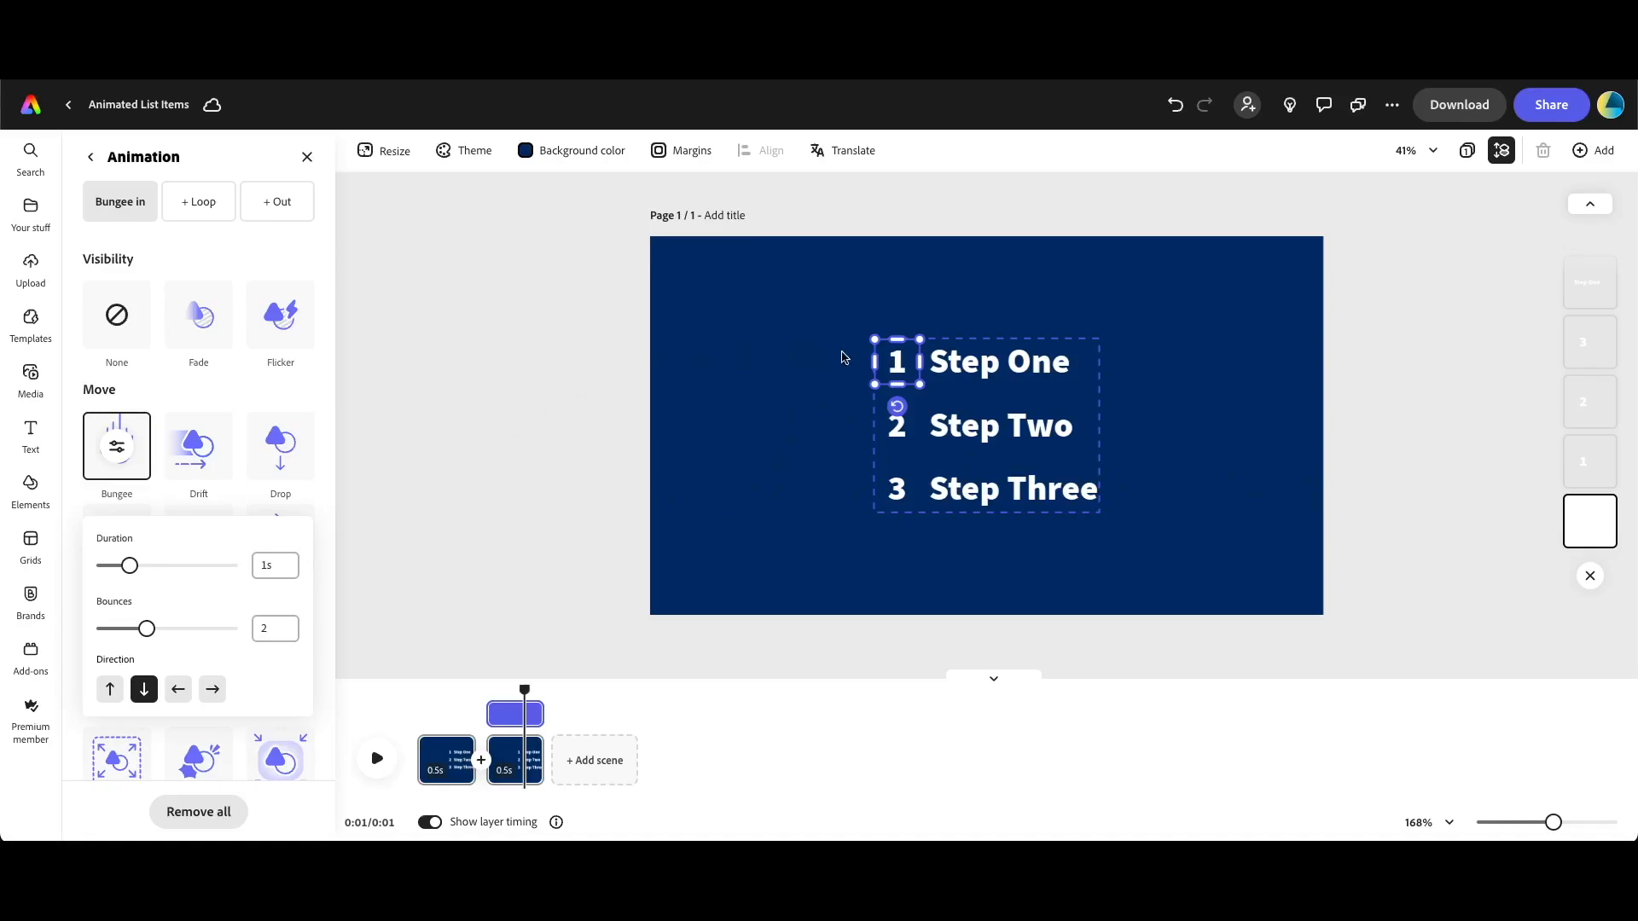
click(401, 474)
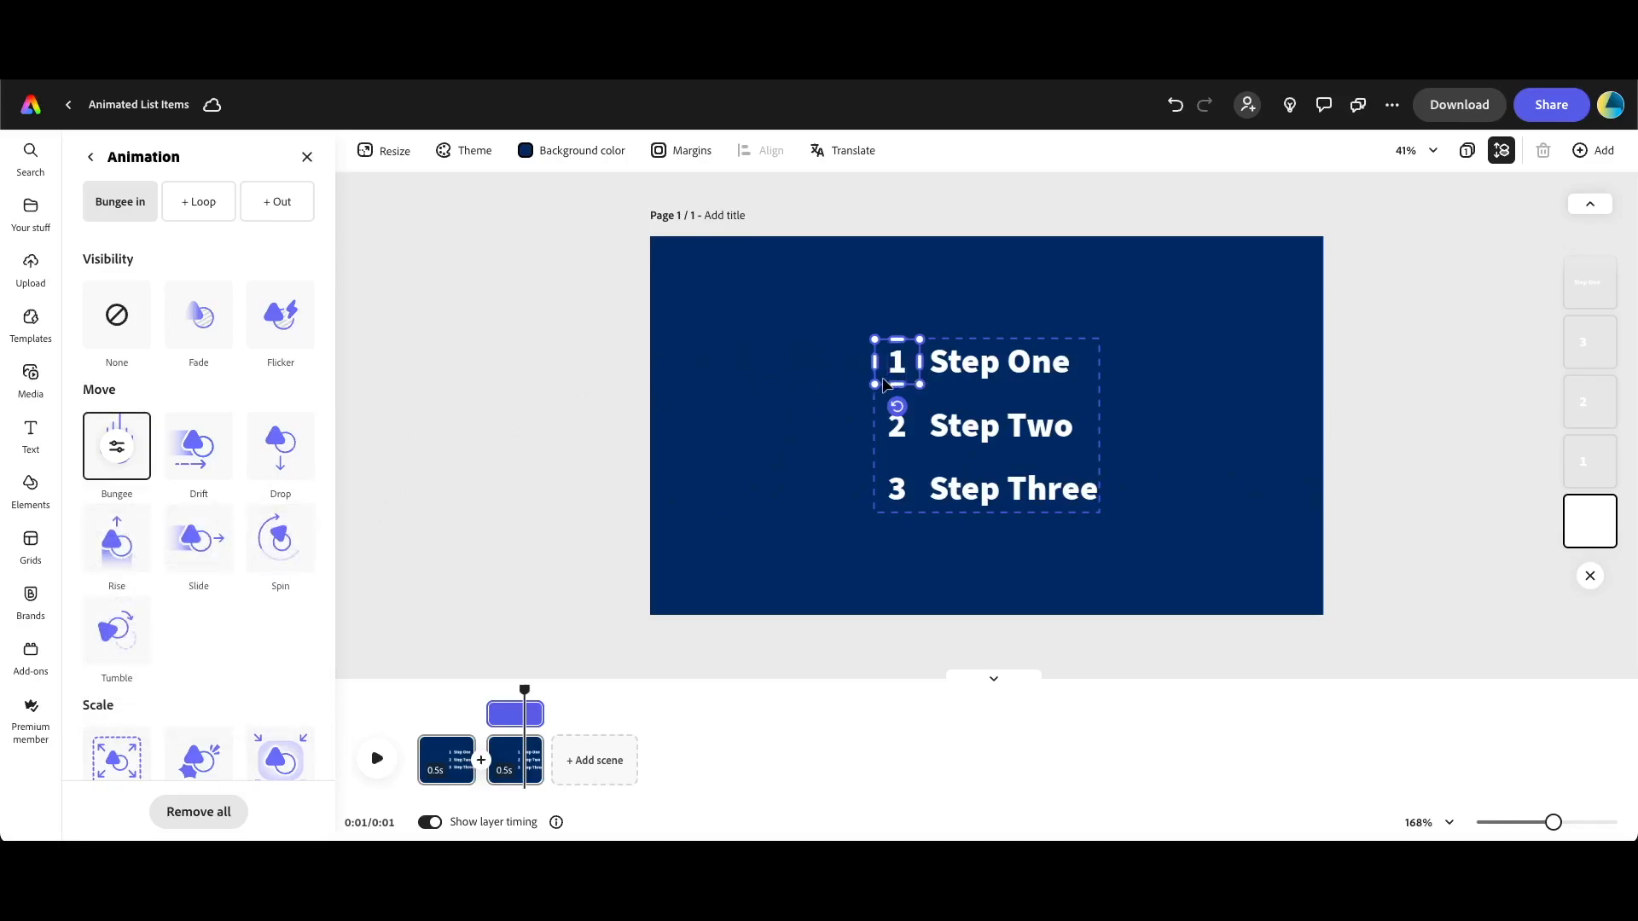
Set the opacity of the square behind the number 1 to 100% and play back the second scene
click(90, 156)
drag(90, 541, 322, 537)
click(487, 689)
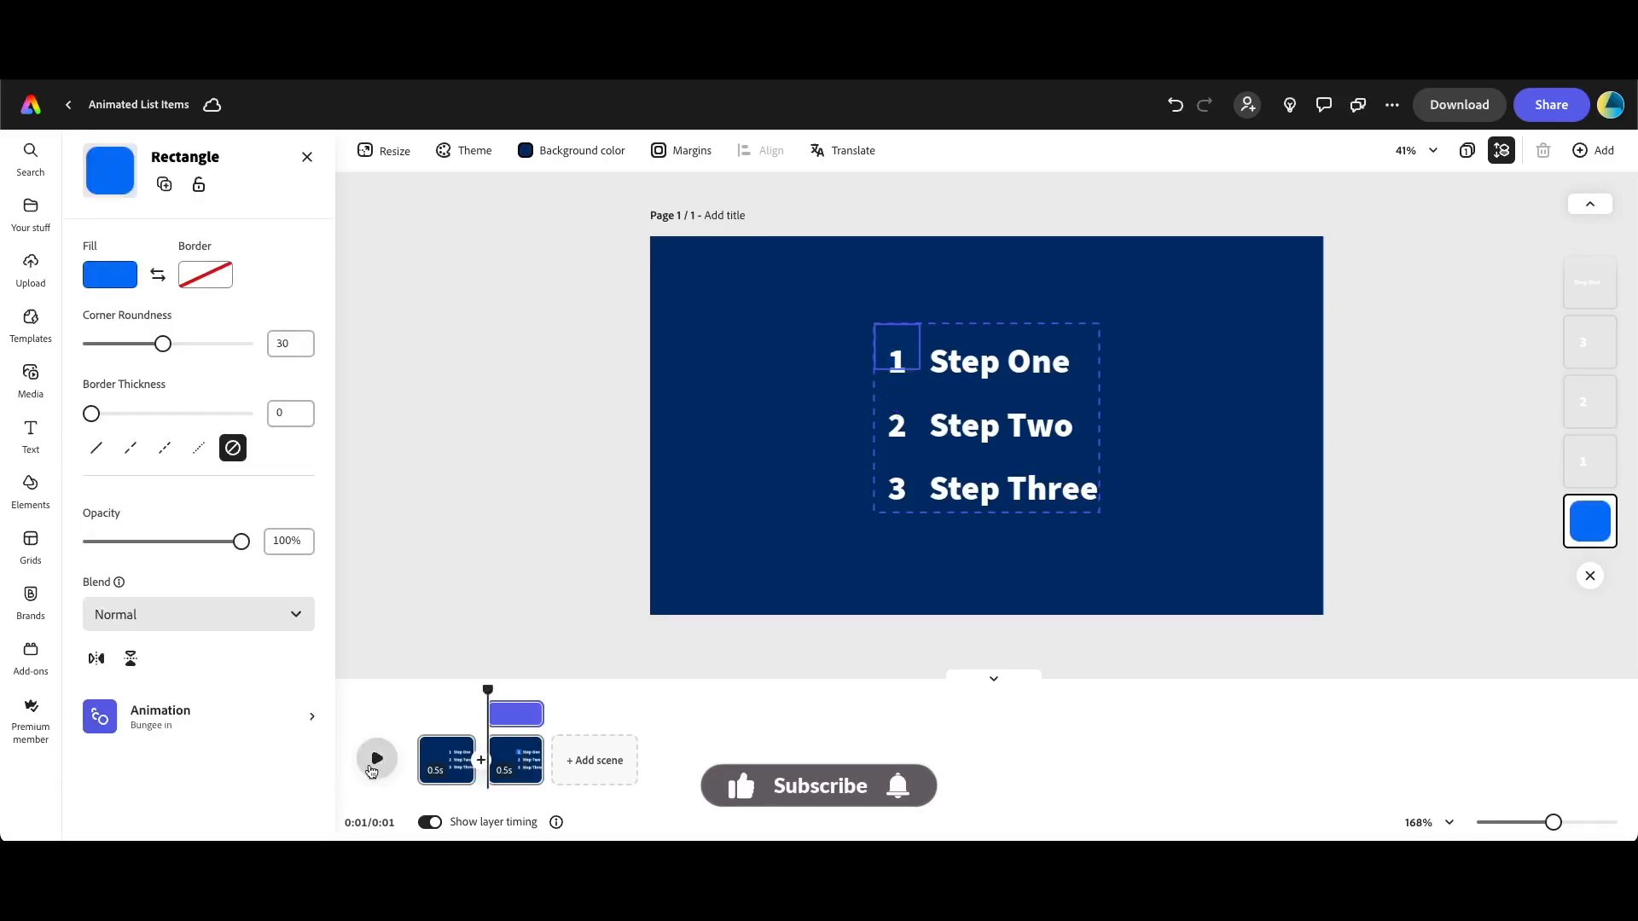
click(375, 760)
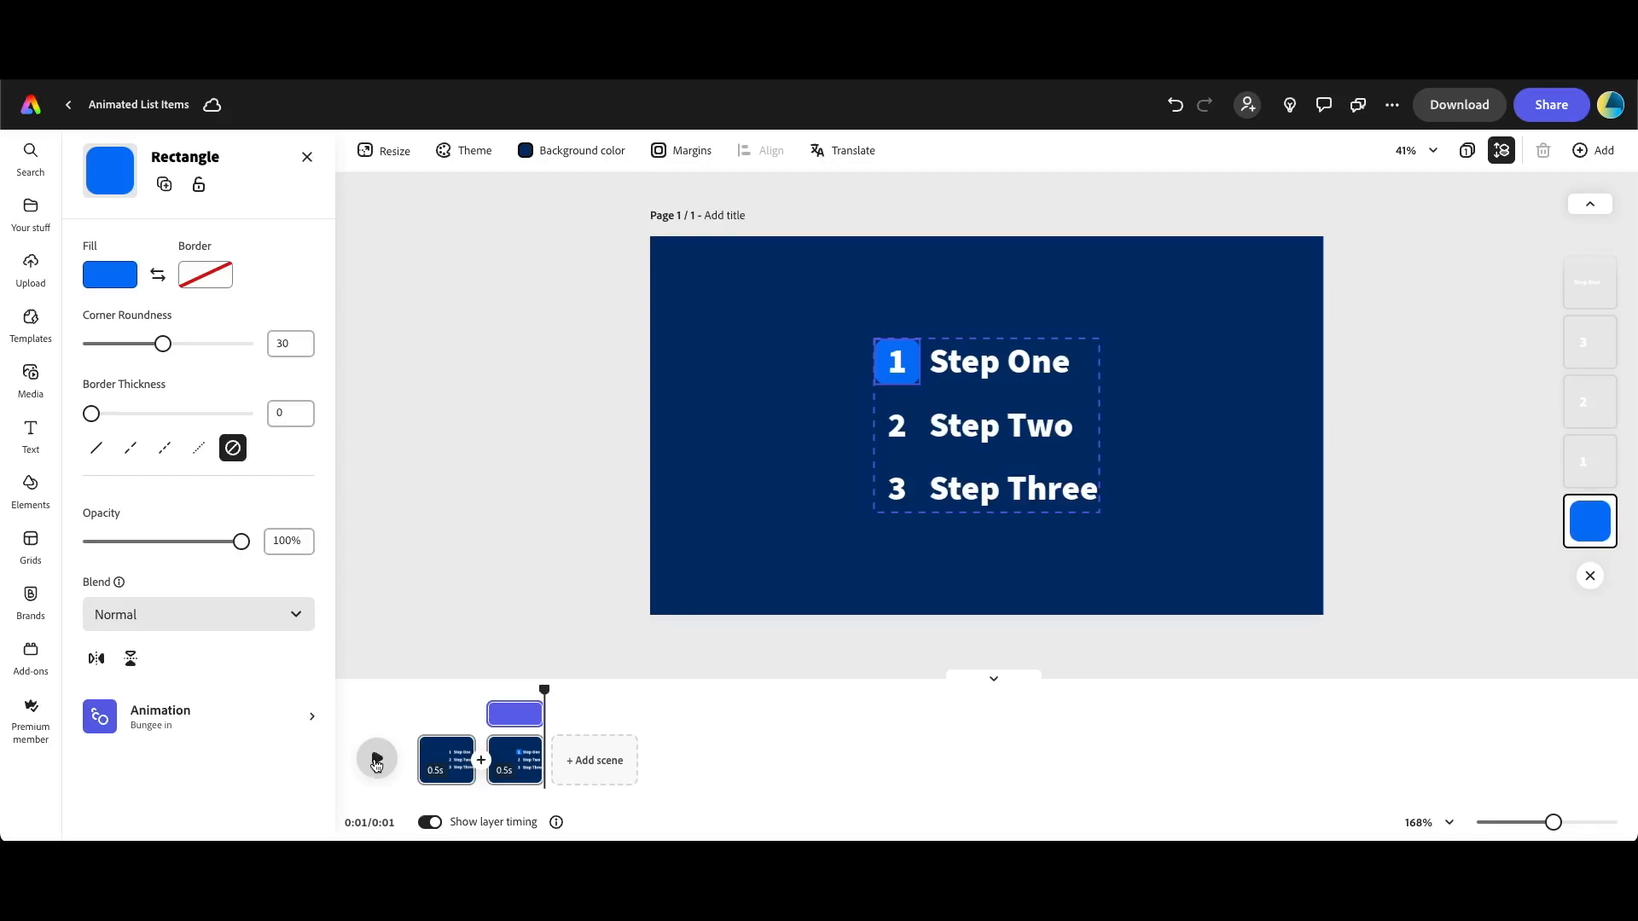
click(376, 760)
Extend the second scene to 1 s and preview its animation
drag(539, 760, 589, 756)
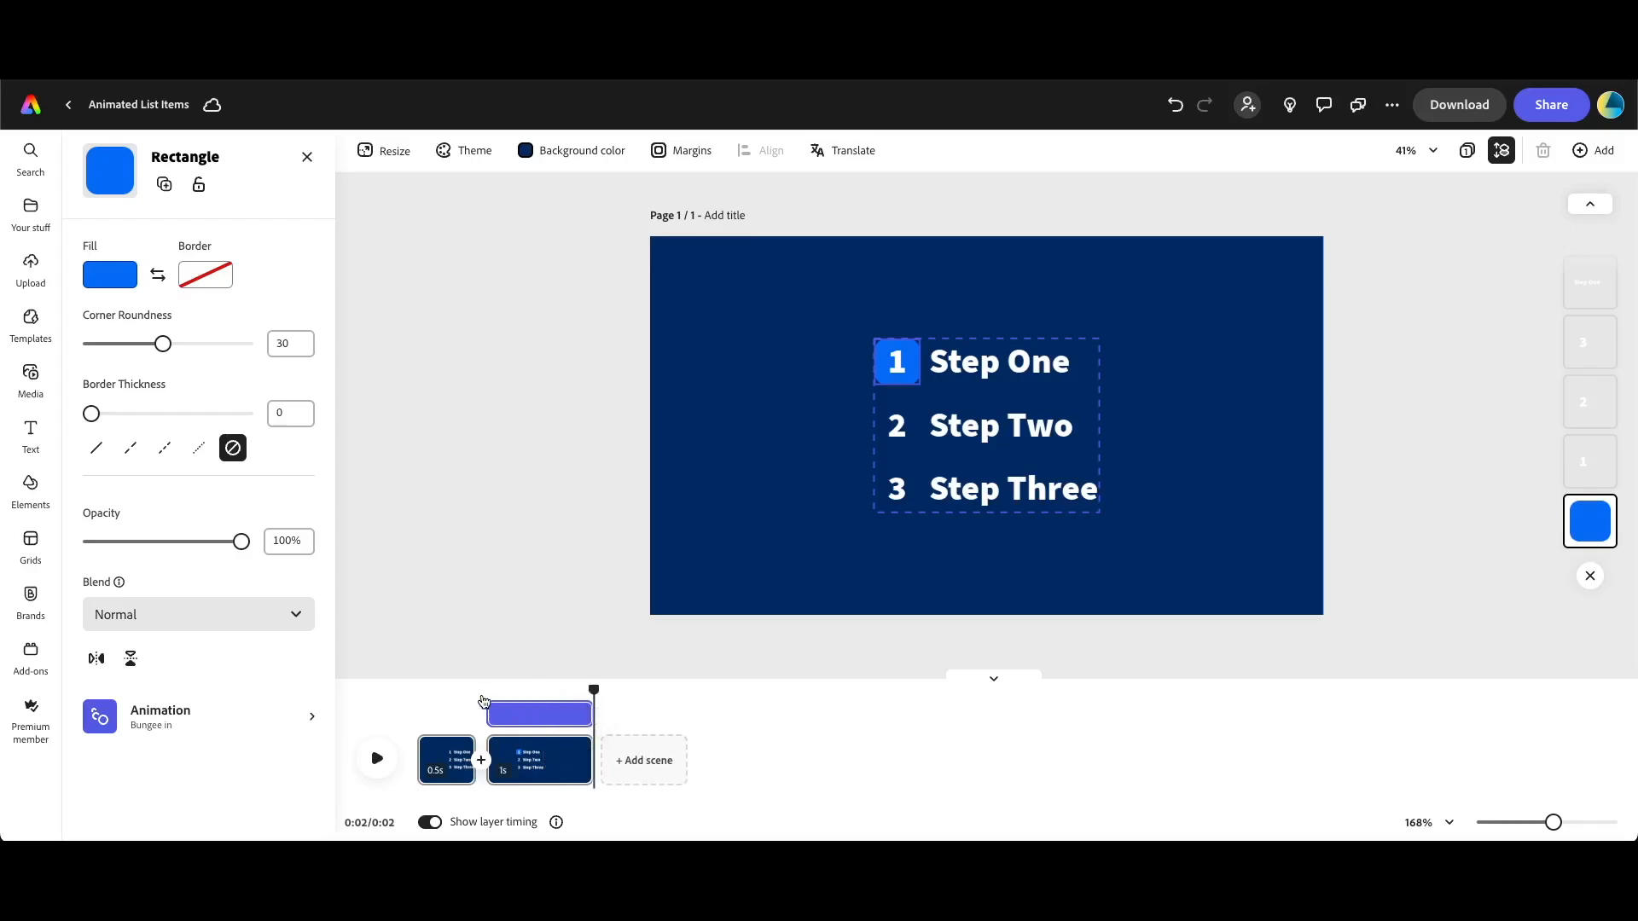
click(483, 700)
click(377, 759)
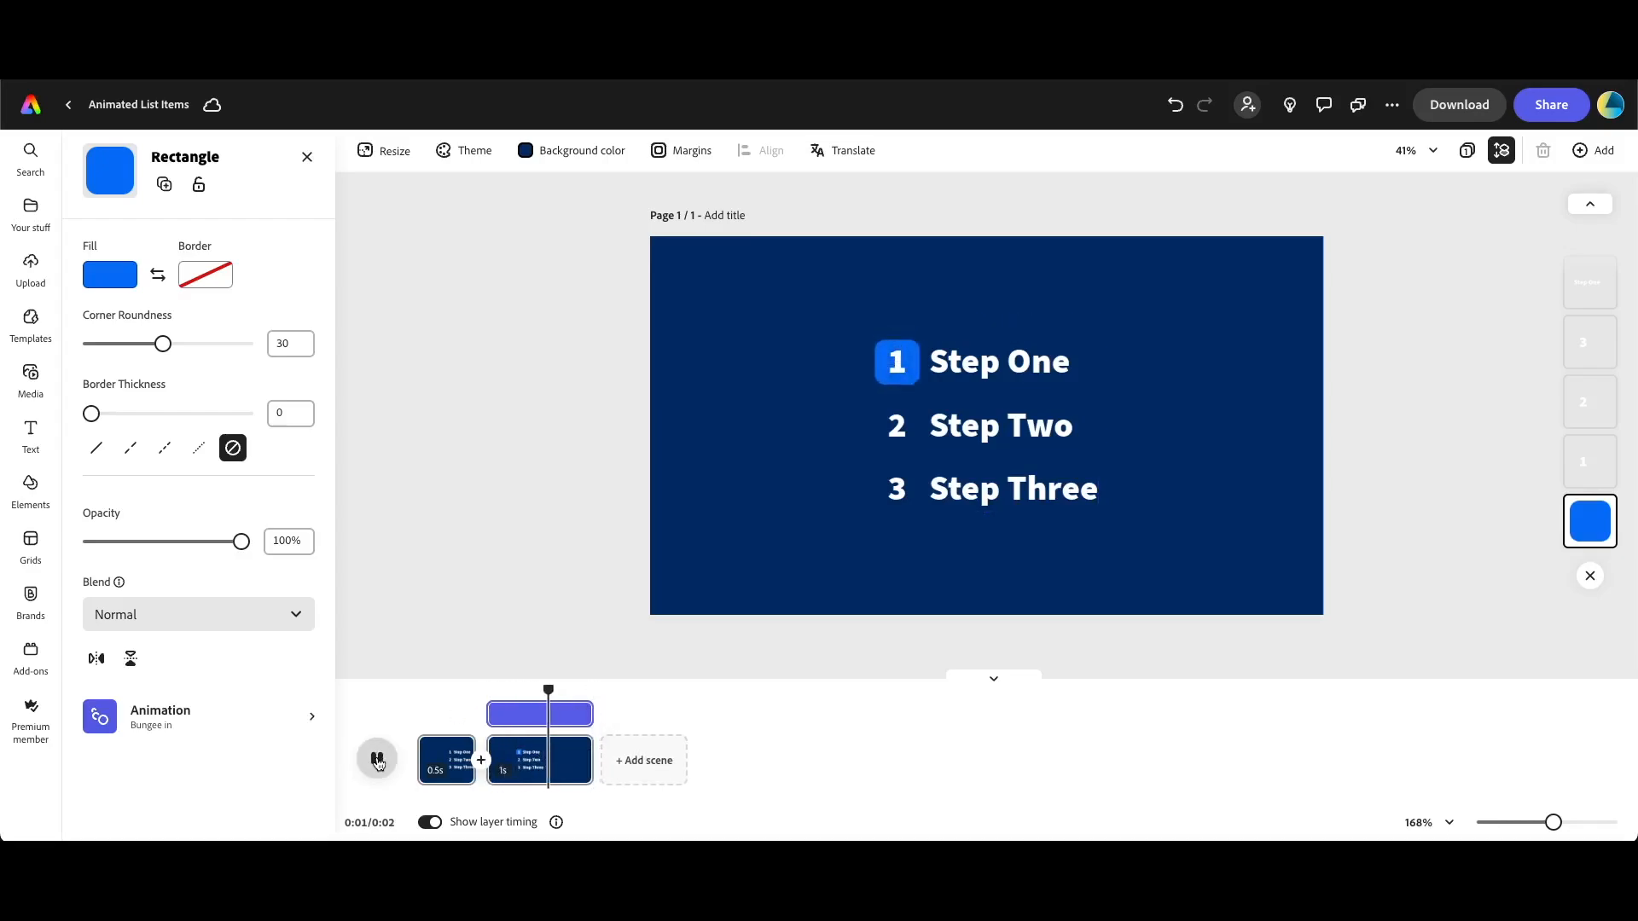
click(377, 759)
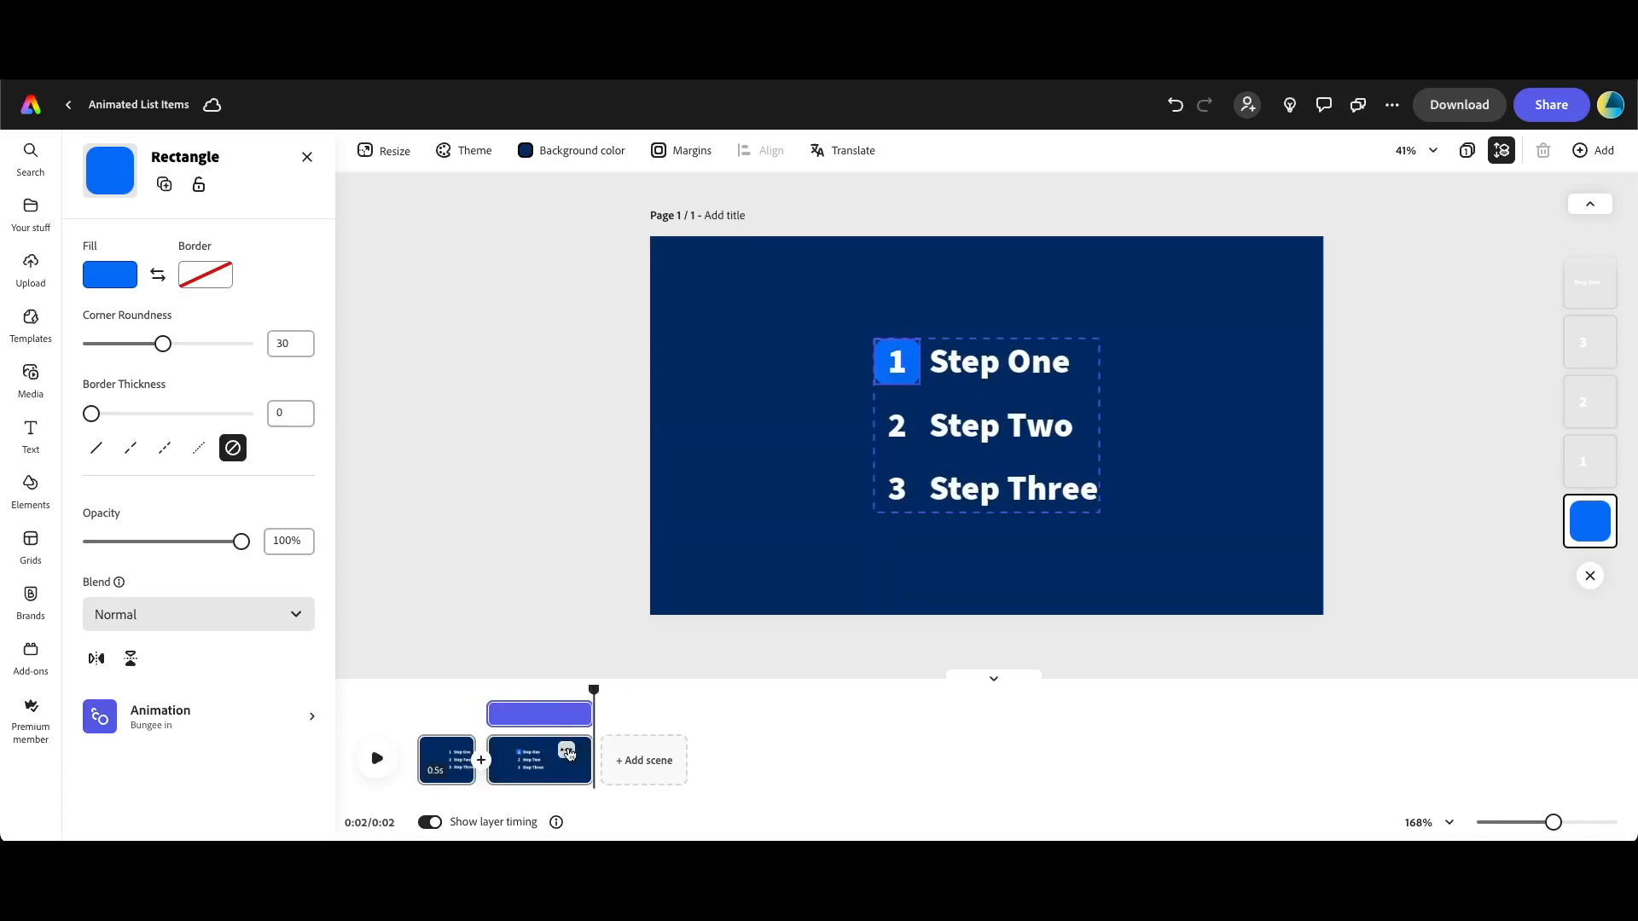
Duplicate the second scene and remove the Bungee in animation from the blue square in the copy
click(566, 748)
click(566, 649)
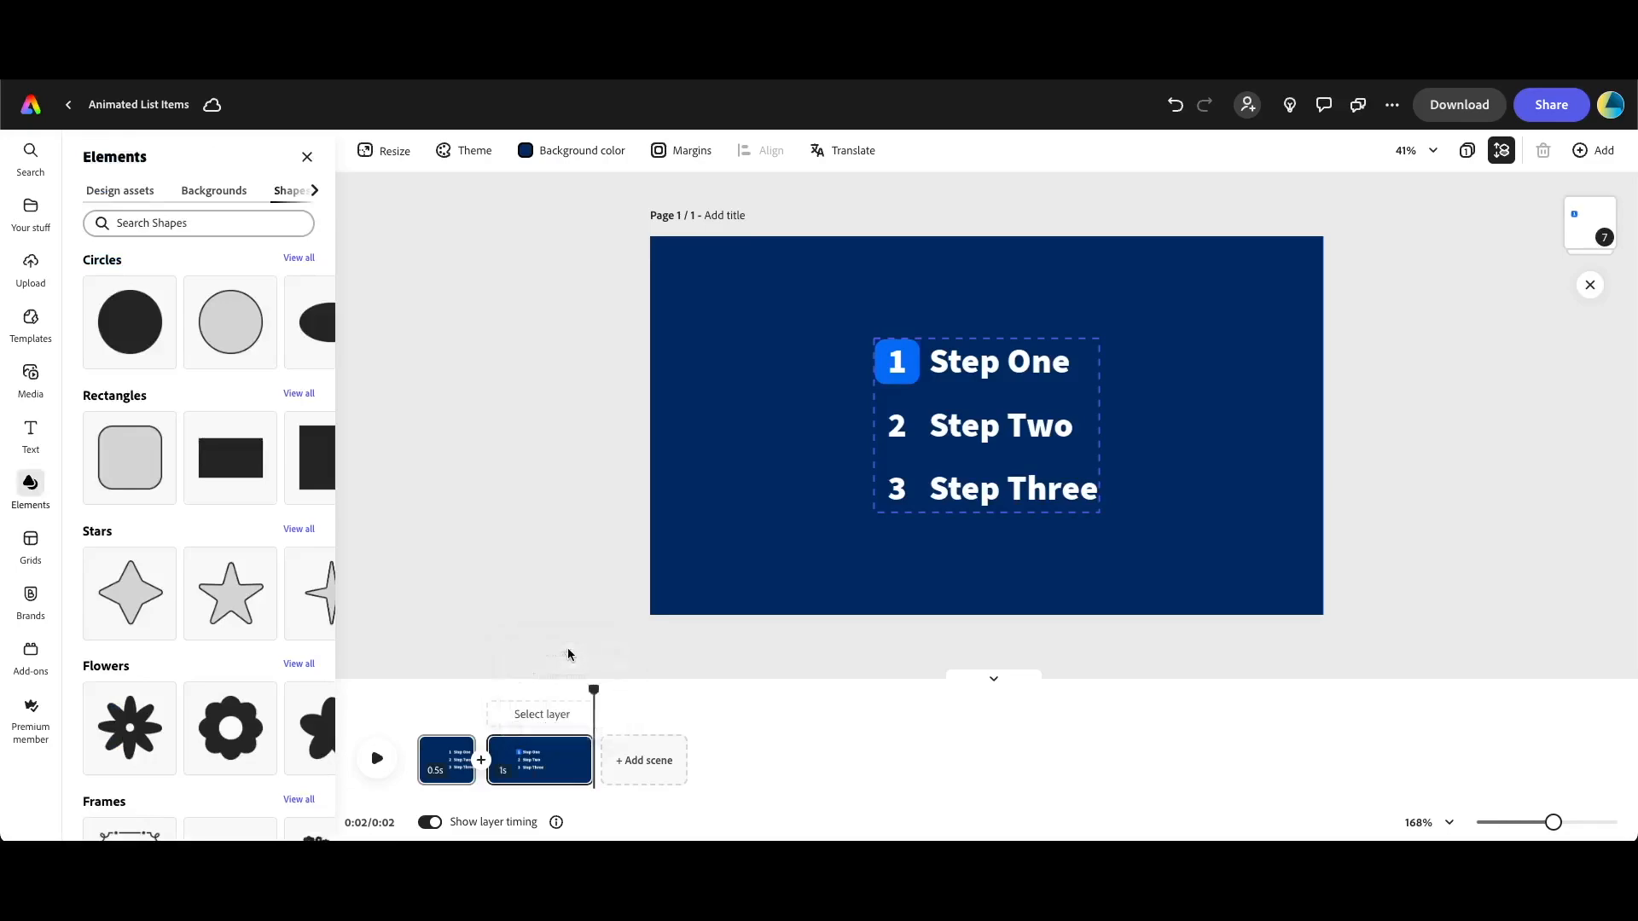
click(878, 354)
mouse_move(1568, 221)
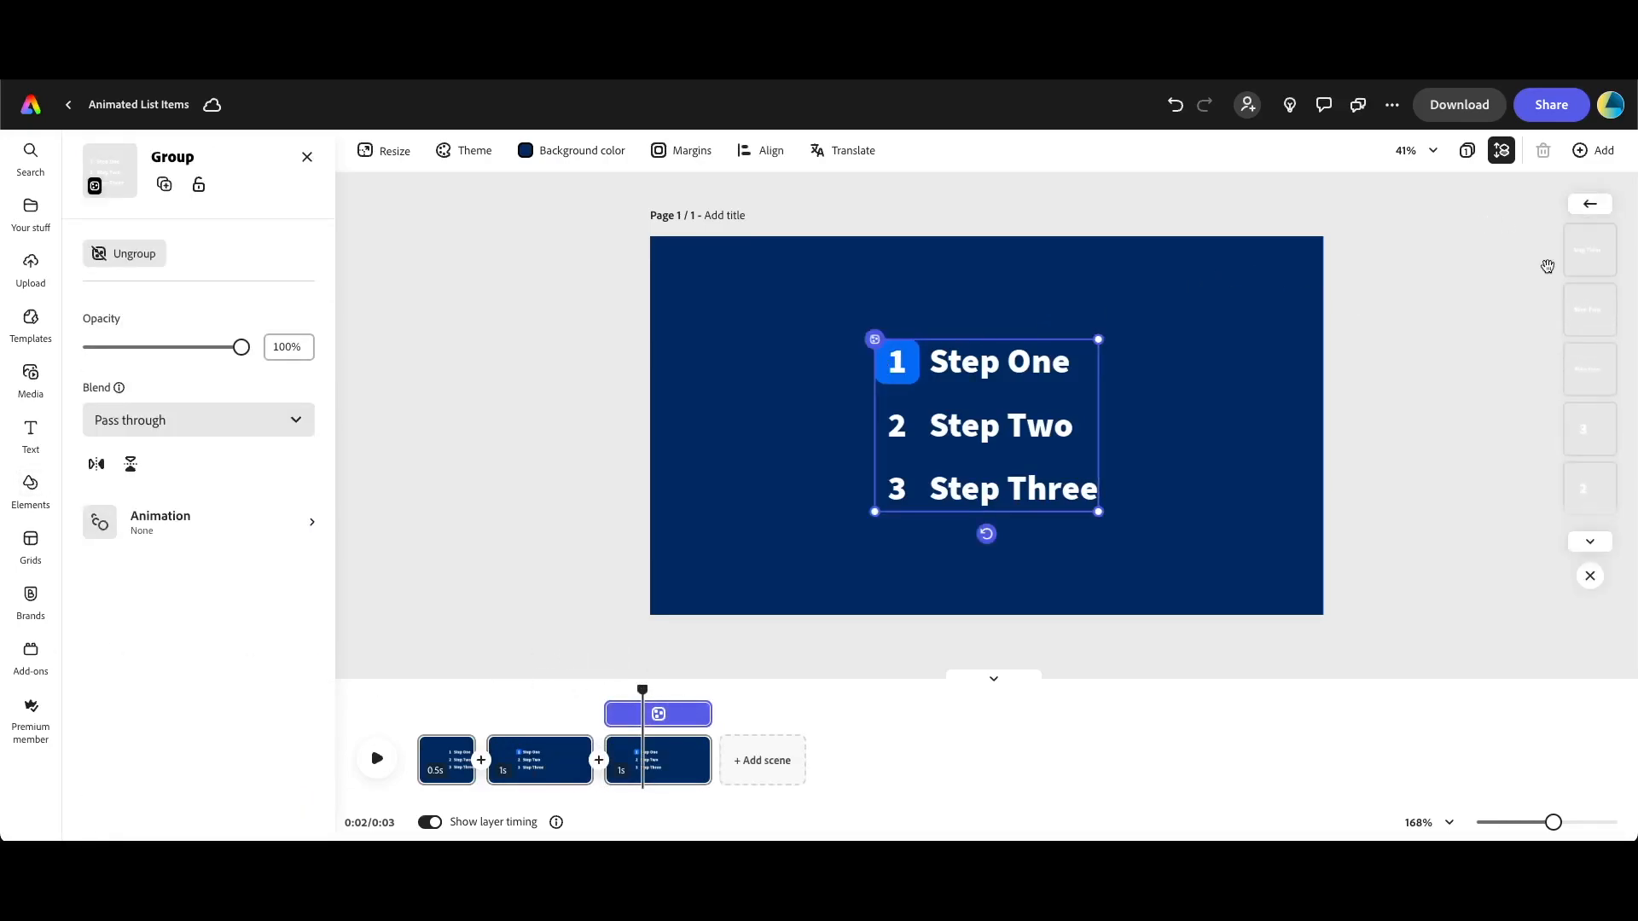
click(1595, 542)
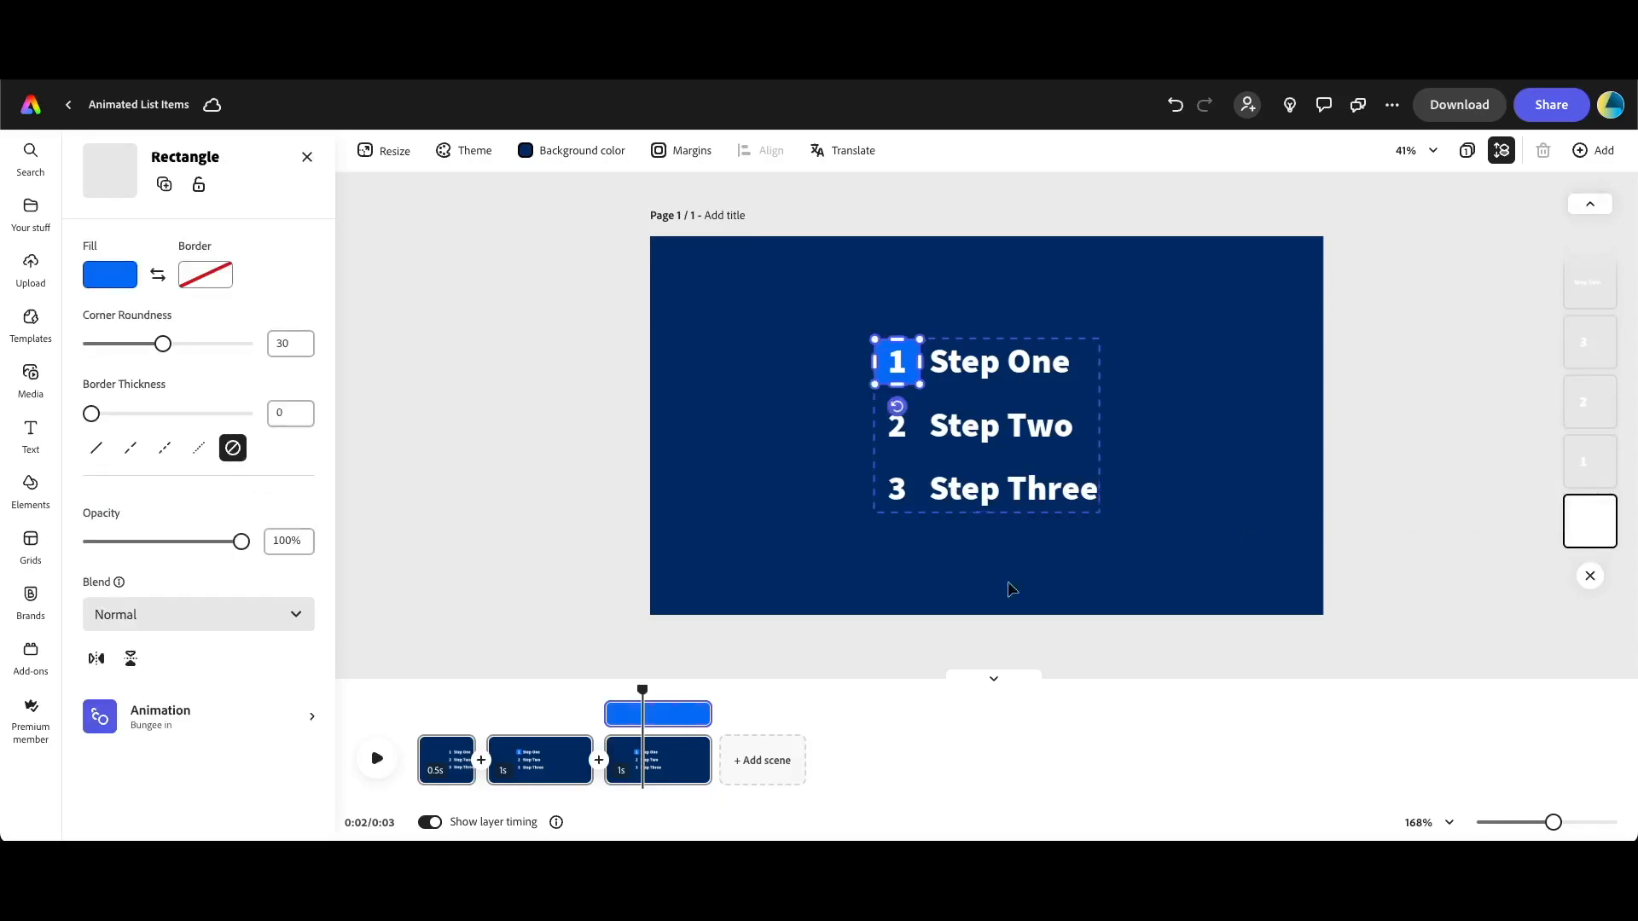
click(167, 611)
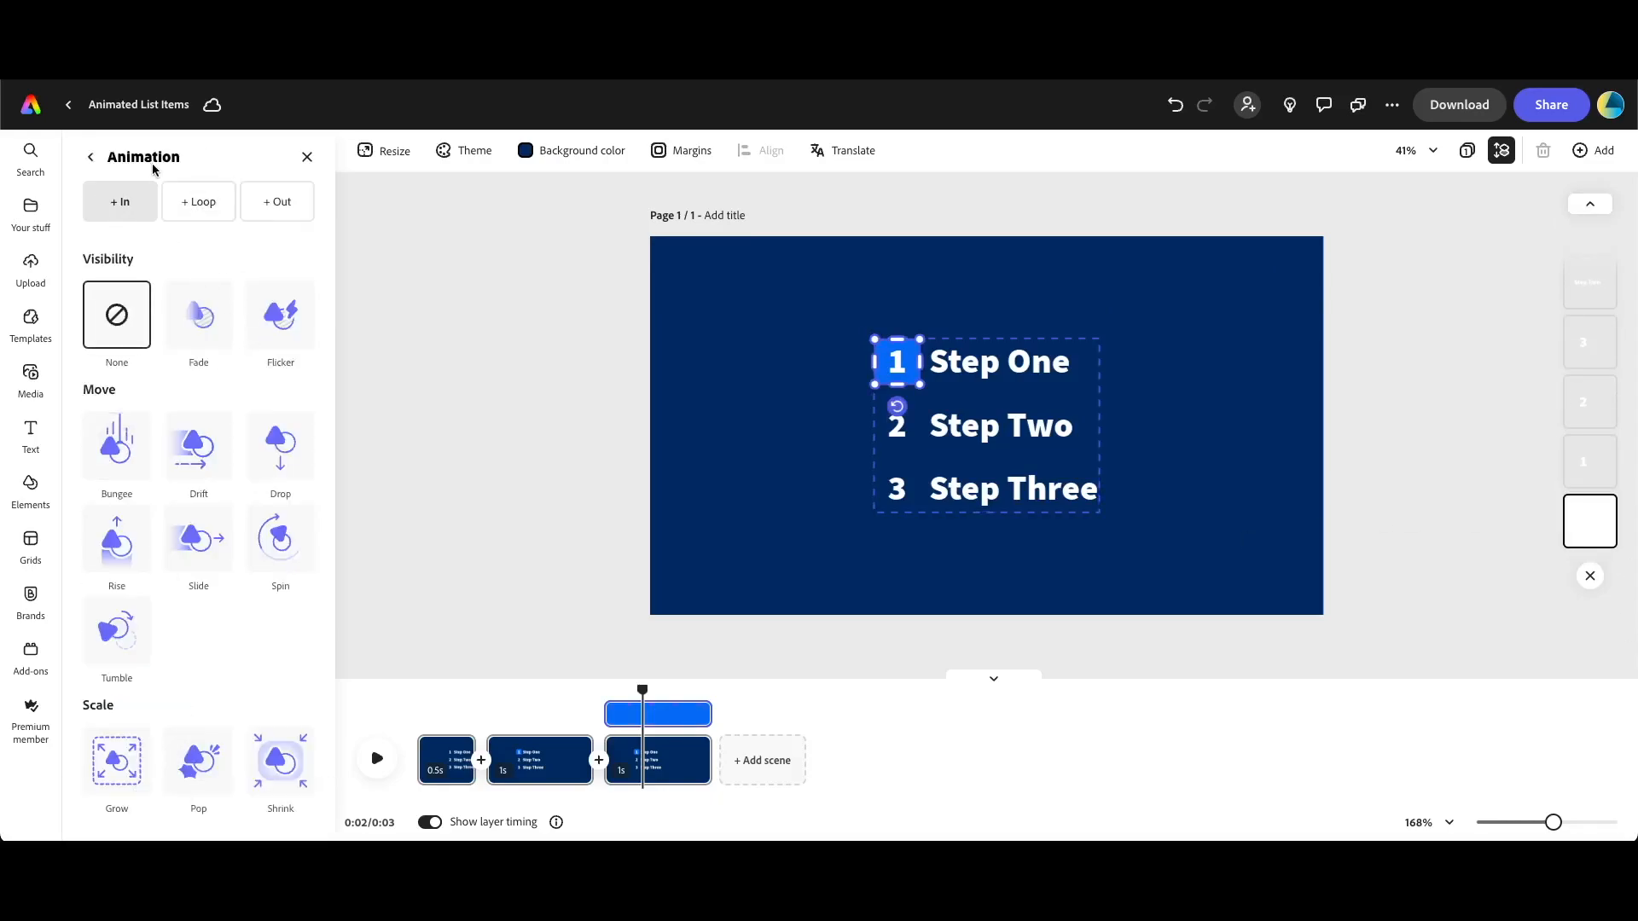
click(91, 157)
key(Escape)
Apply a Shrink out animation to the whole list group in the third scene and preview it from the scene's start
click(992, 434)
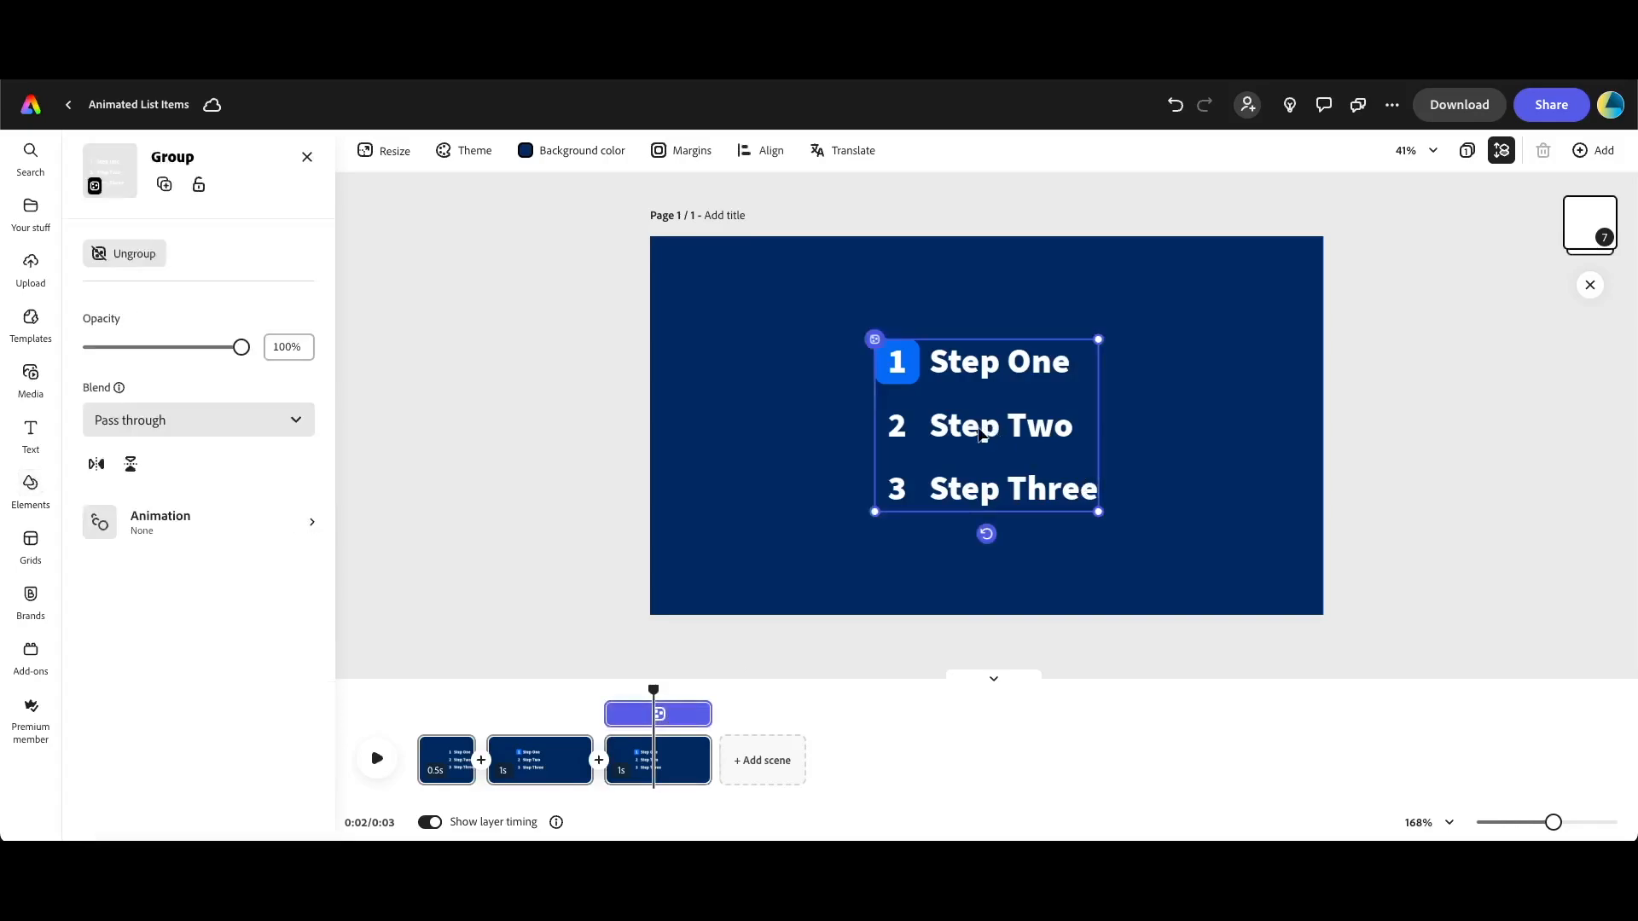
click(198, 521)
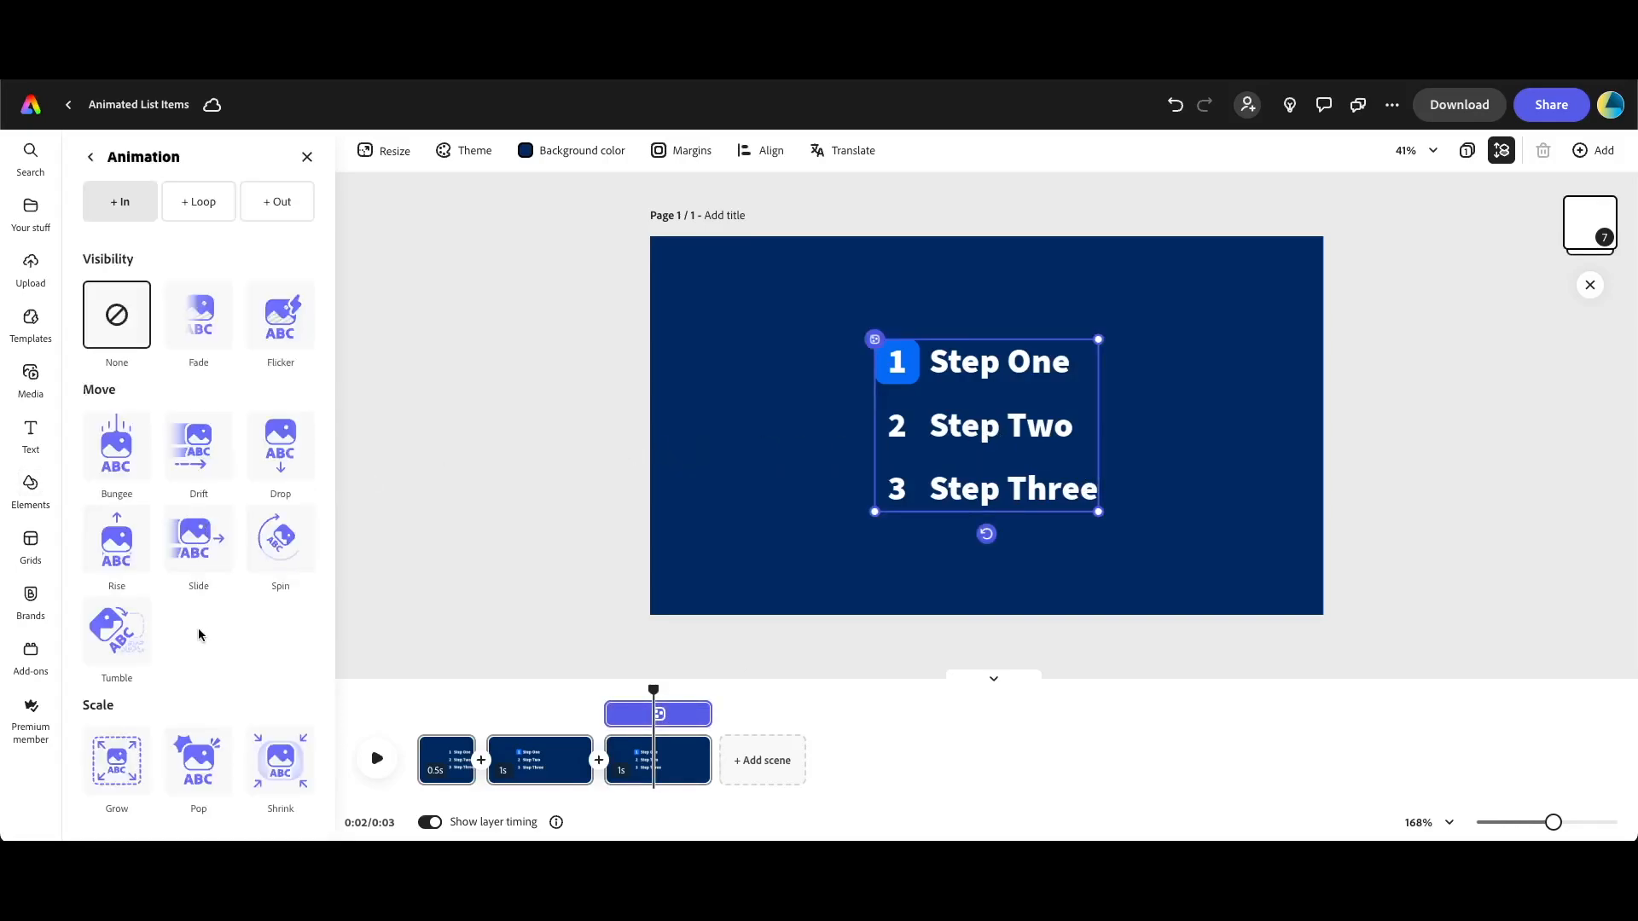
click(277, 203)
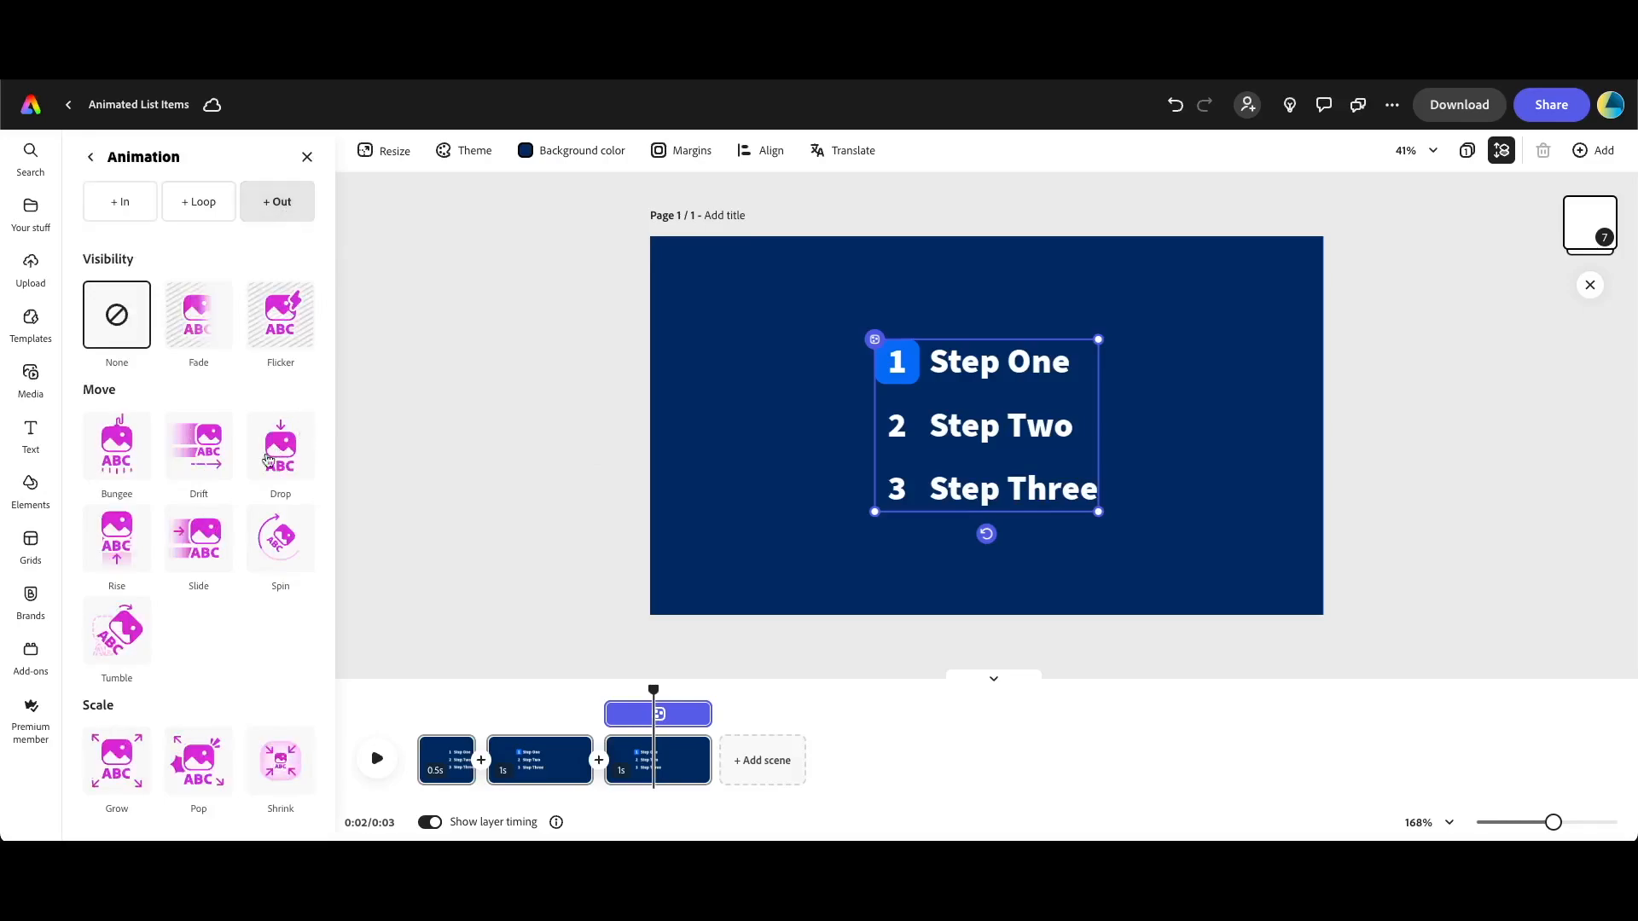
click(283, 766)
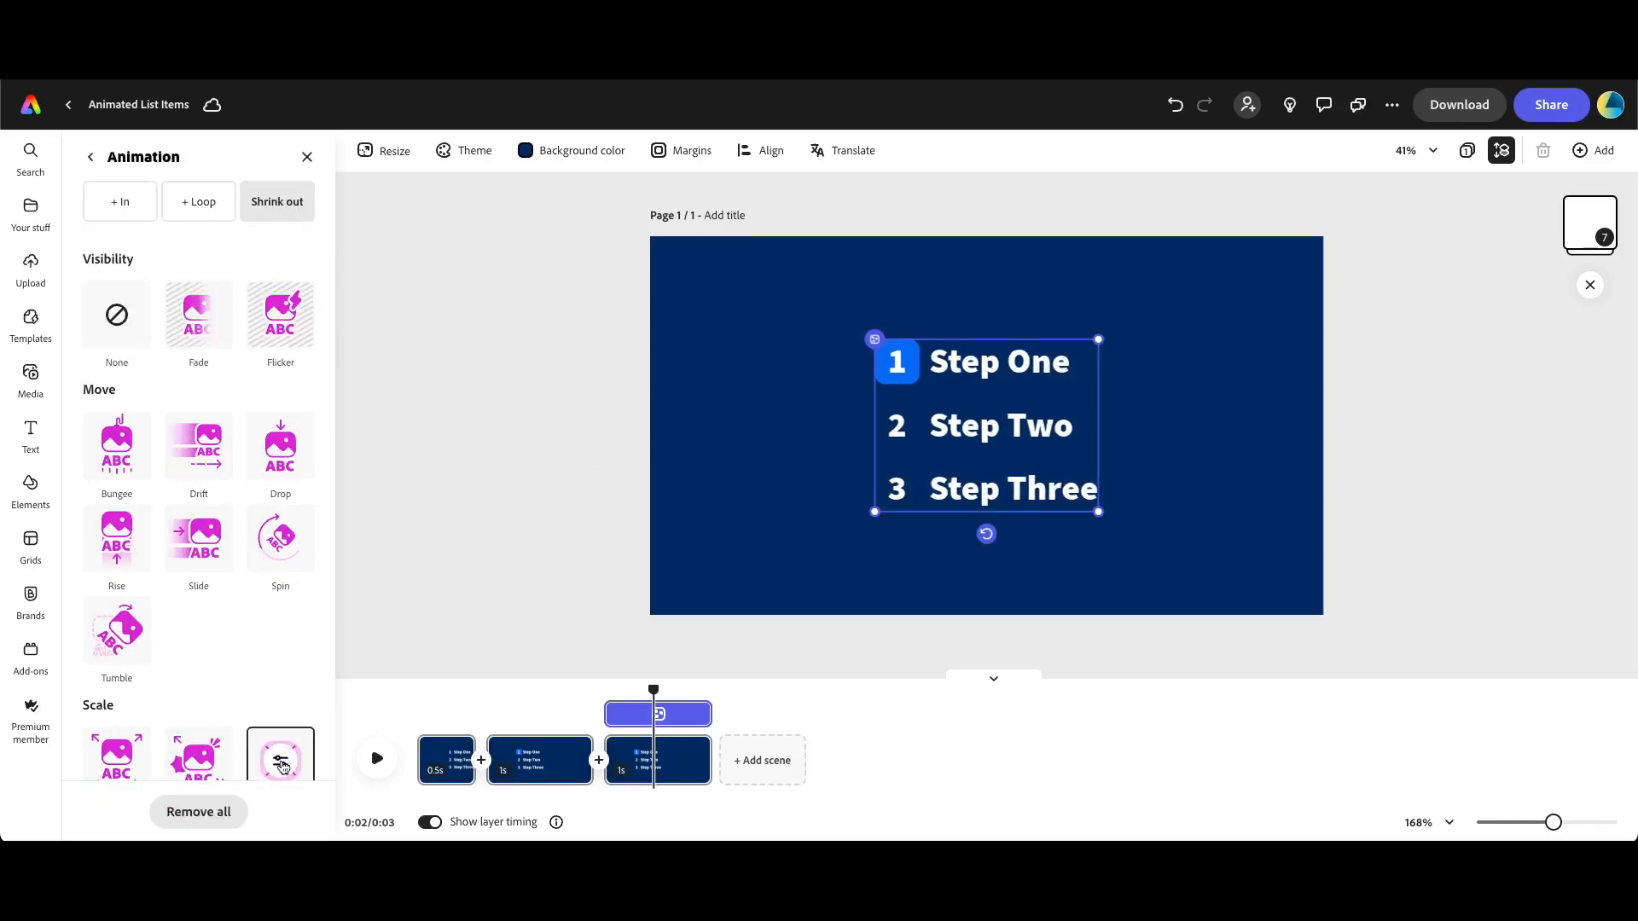
click(281, 762)
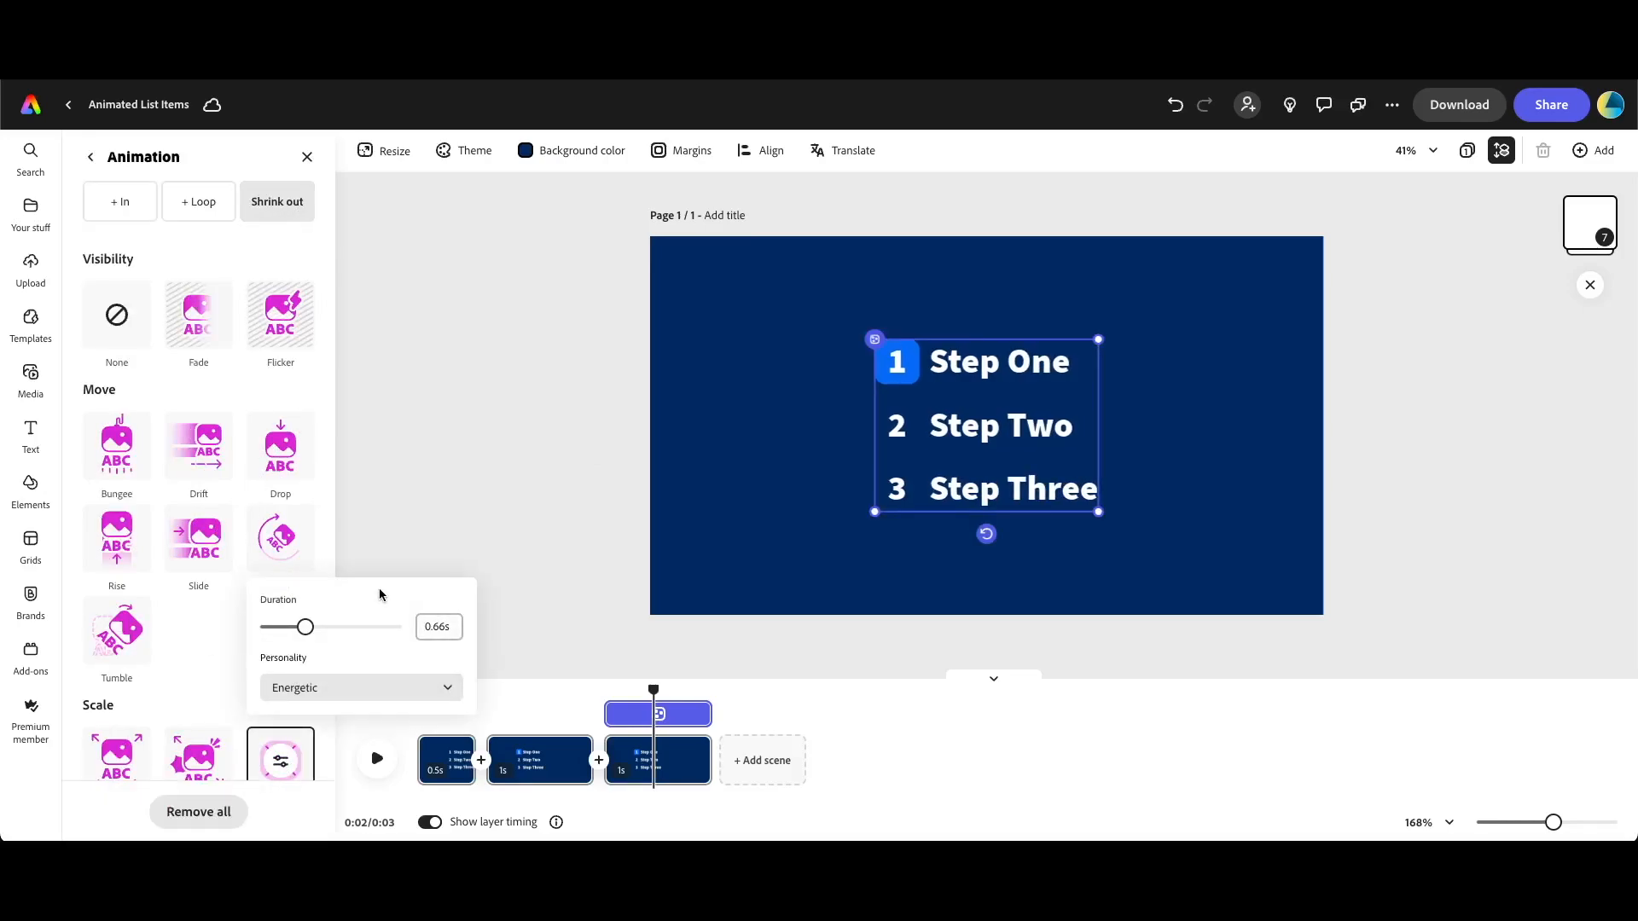
click(604, 687)
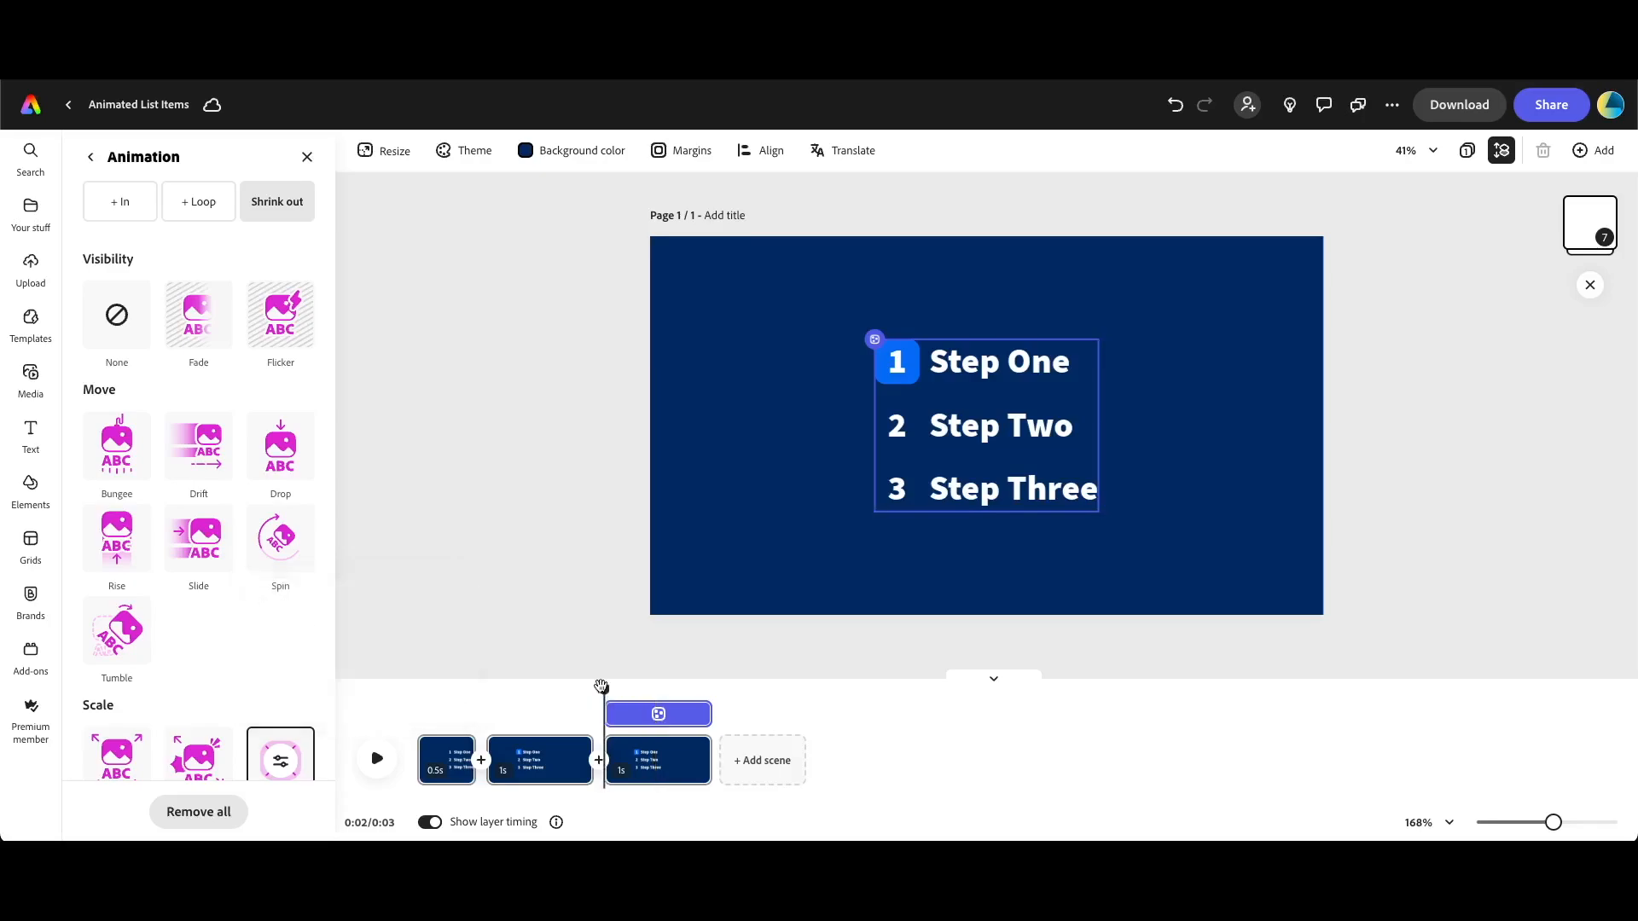
click(377, 758)
Duplicate the number 1, its blue square and the Step One text, place the copy over Step Two and enlarge it to font size 153
click(938, 365)
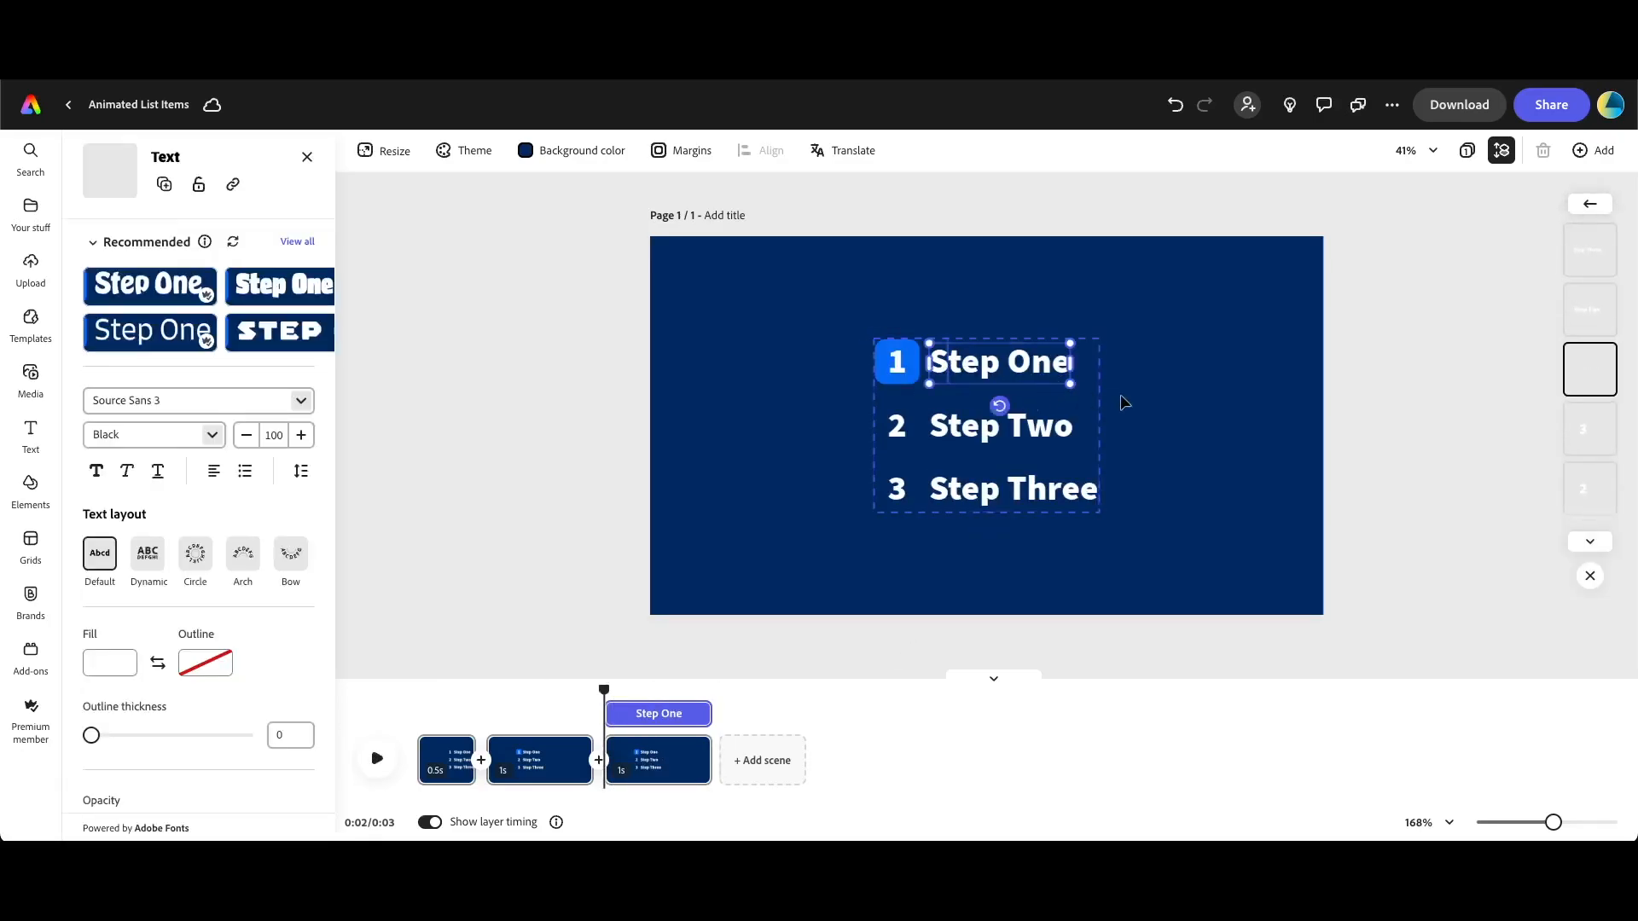
shift+click(918, 376)
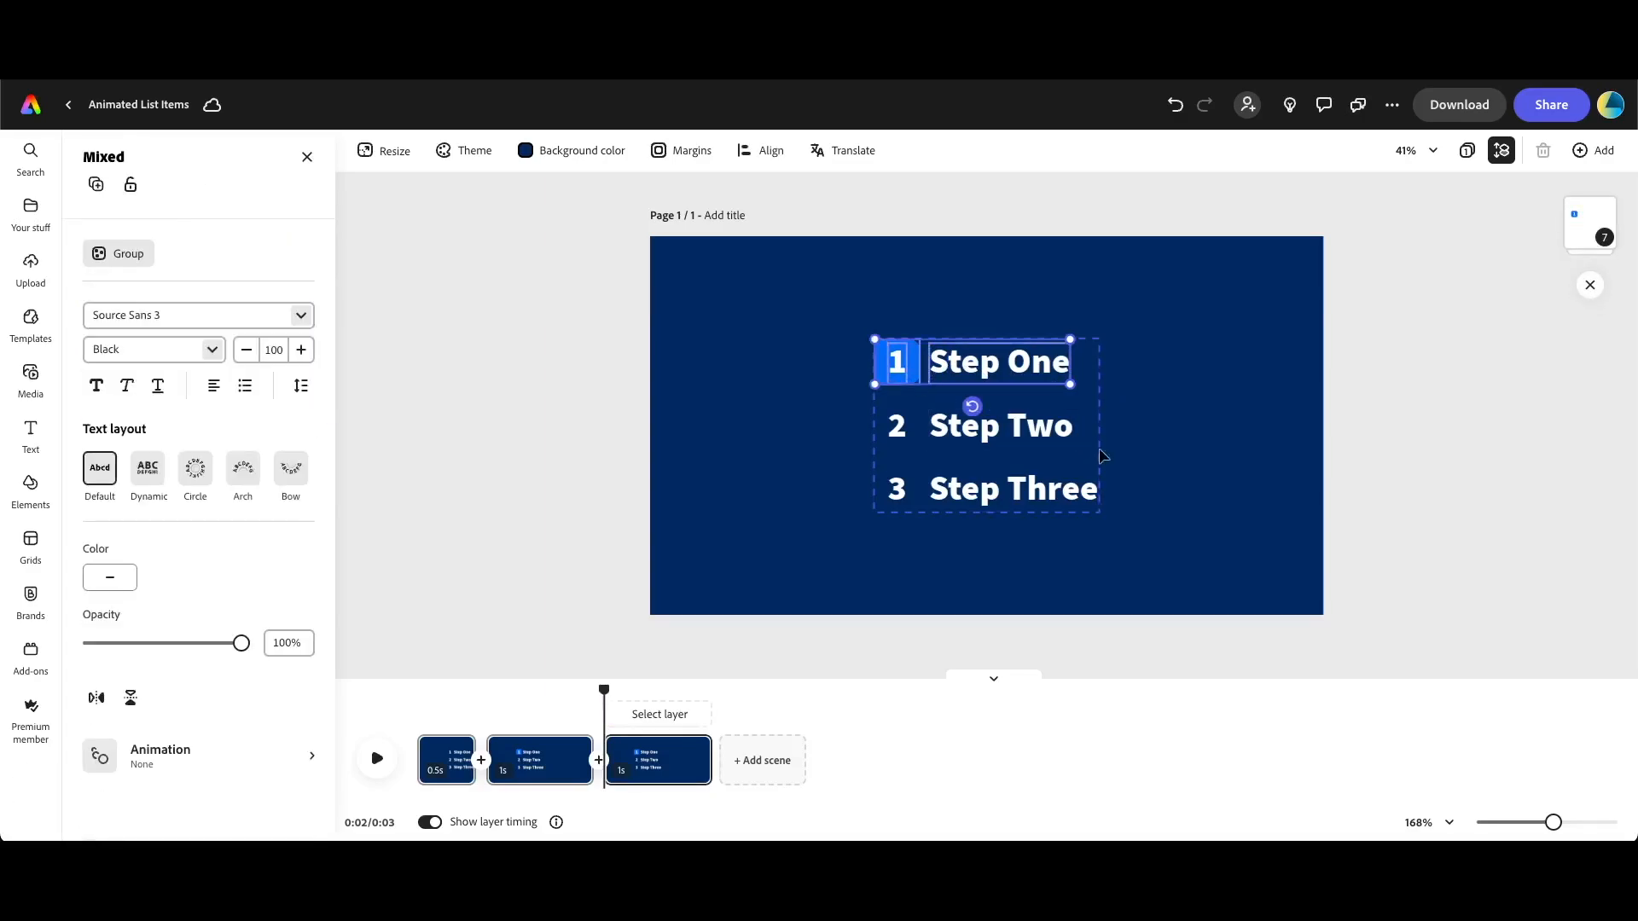
key(super+c)
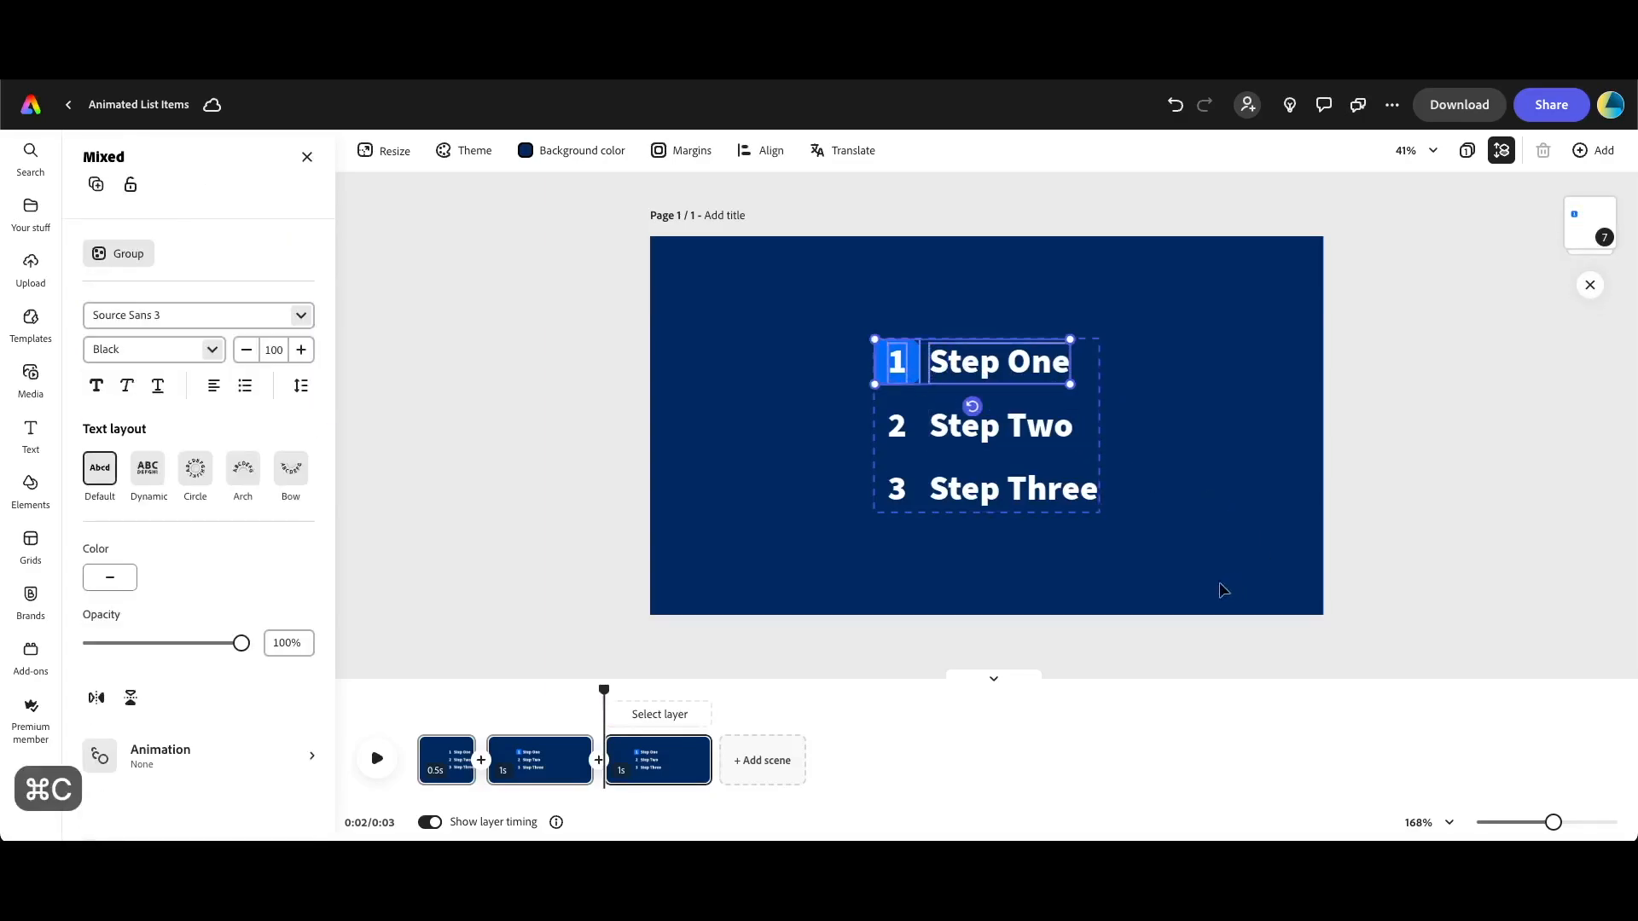
key(super+v)
drag(995, 355, 995, 431)
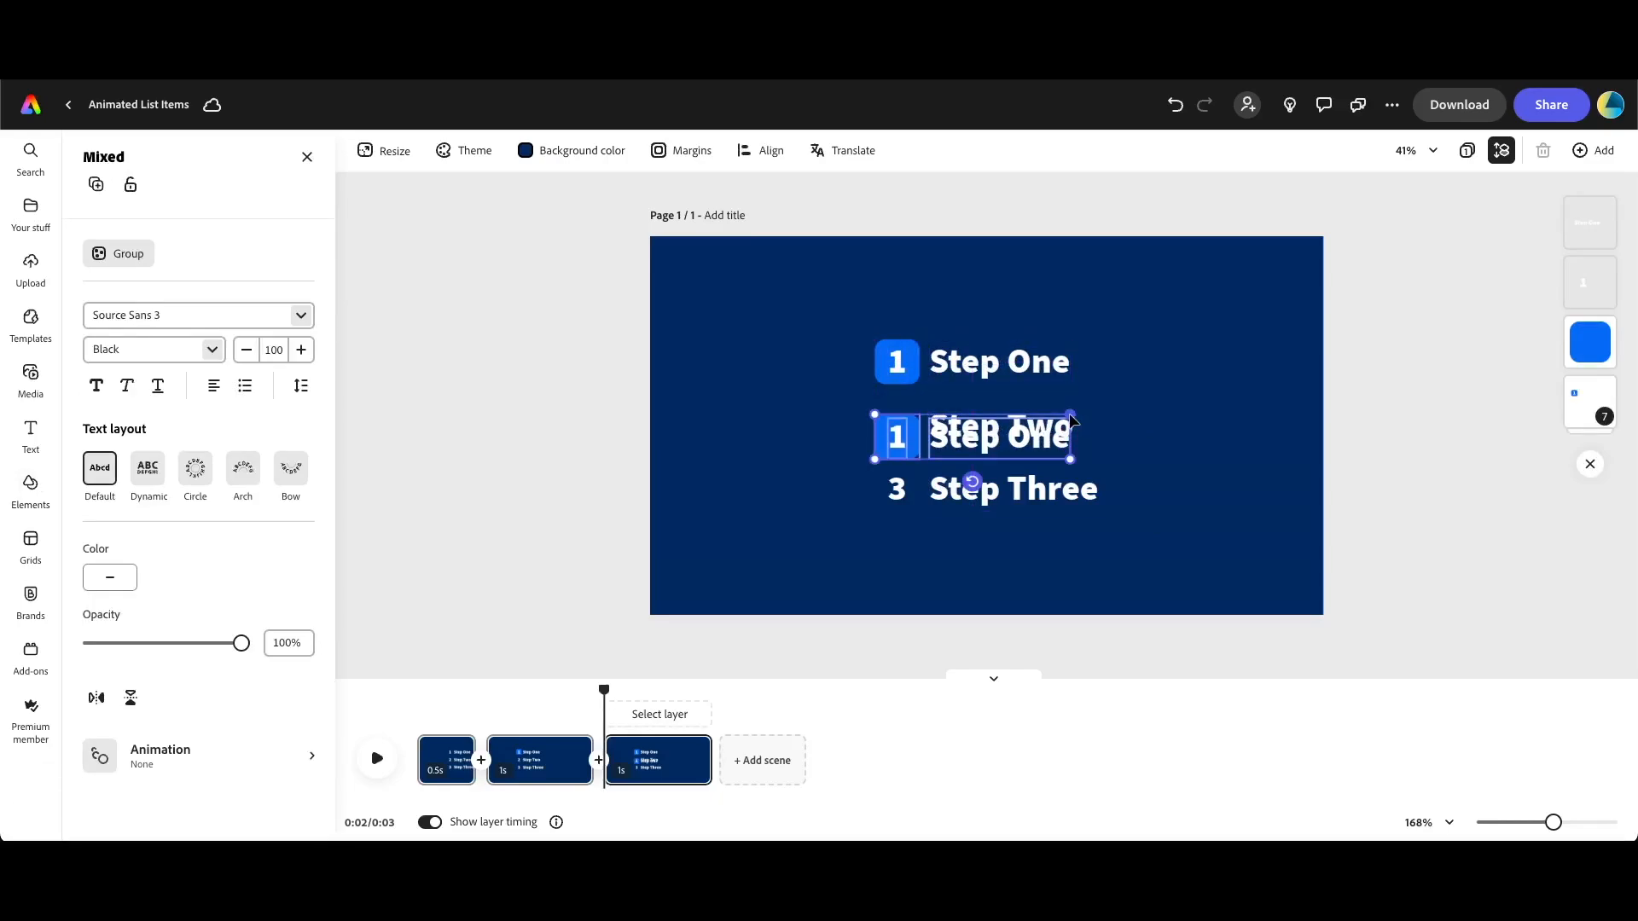
key(alt)
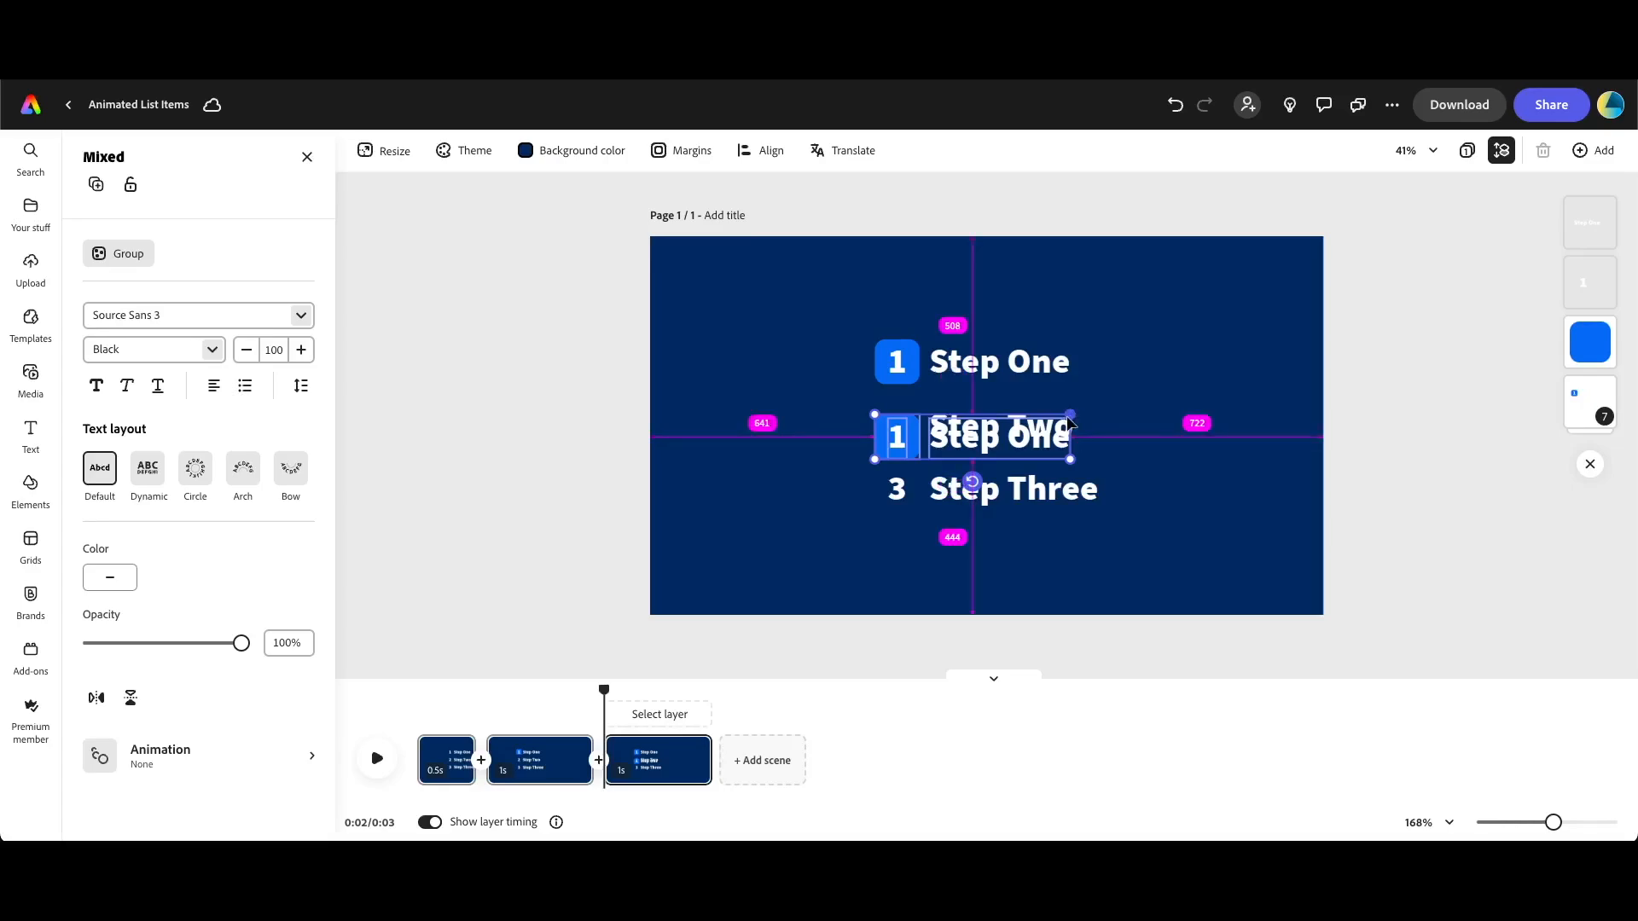
drag(1075, 419, 1123, 375)
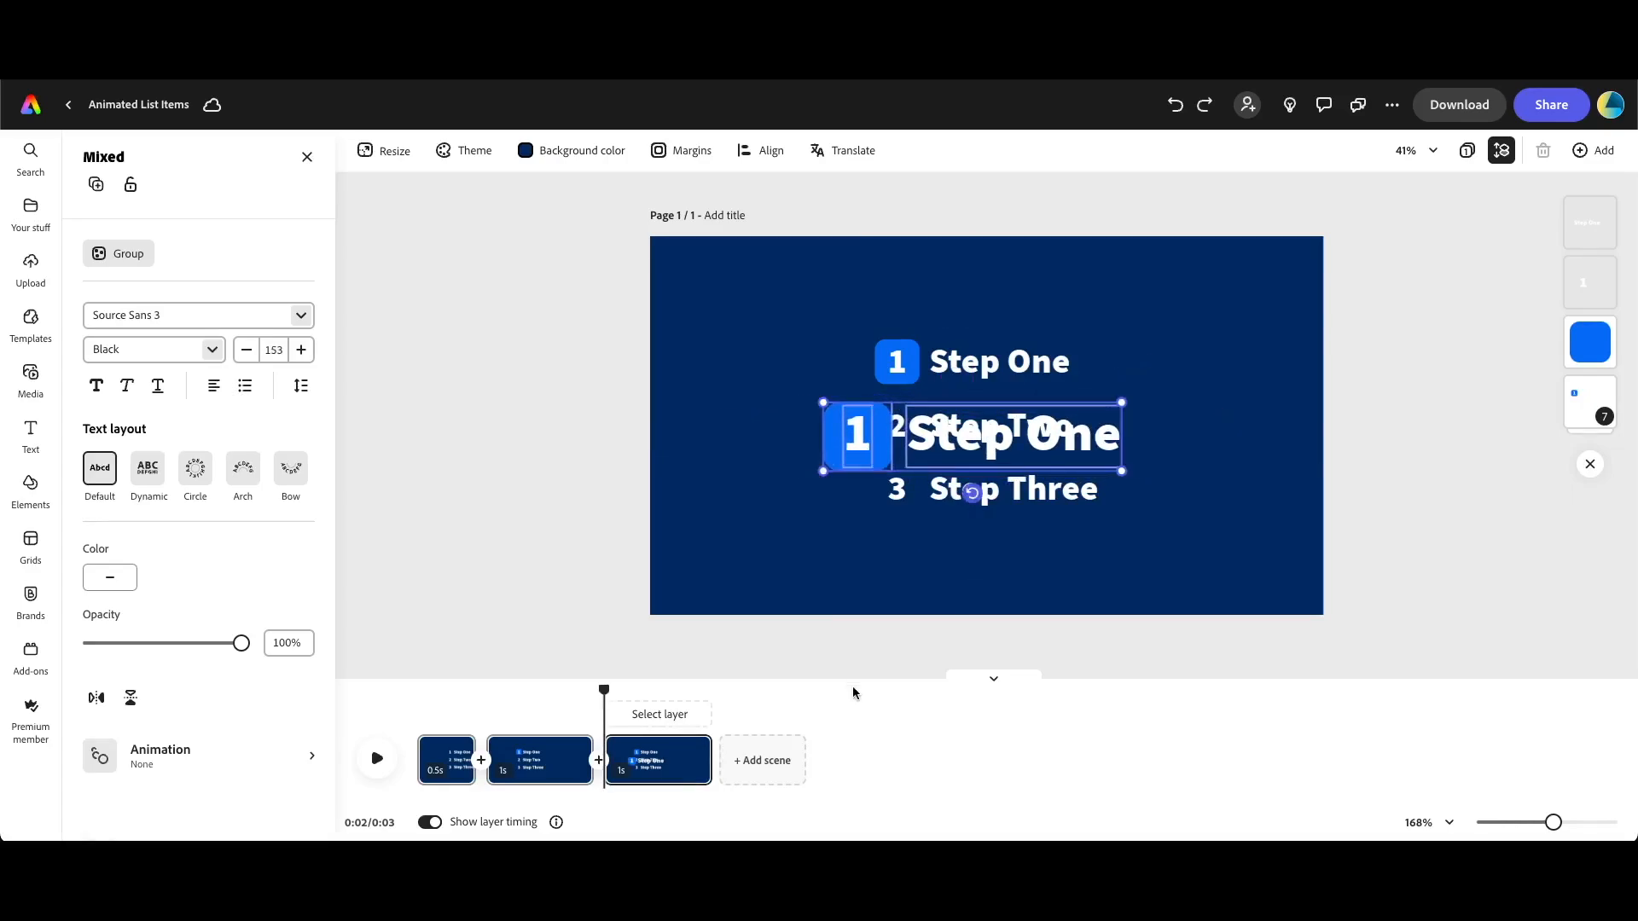
Group the enlarged Step One items and align the group to the center and middle of the page
click(760, 150)
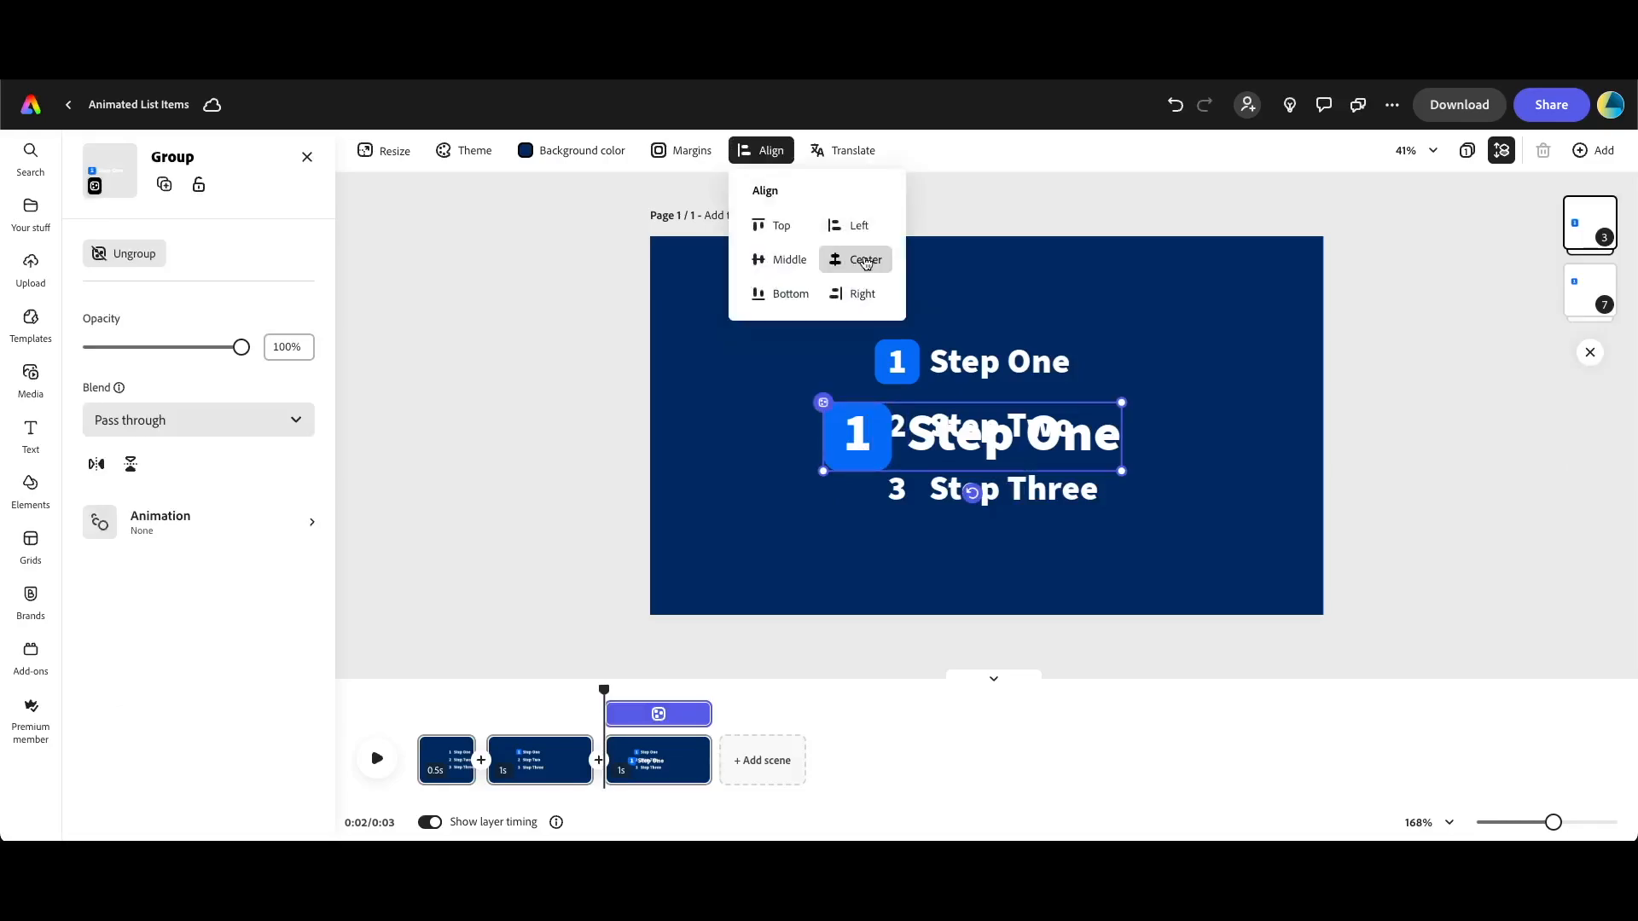
click(863, 260)
click(786, 265)
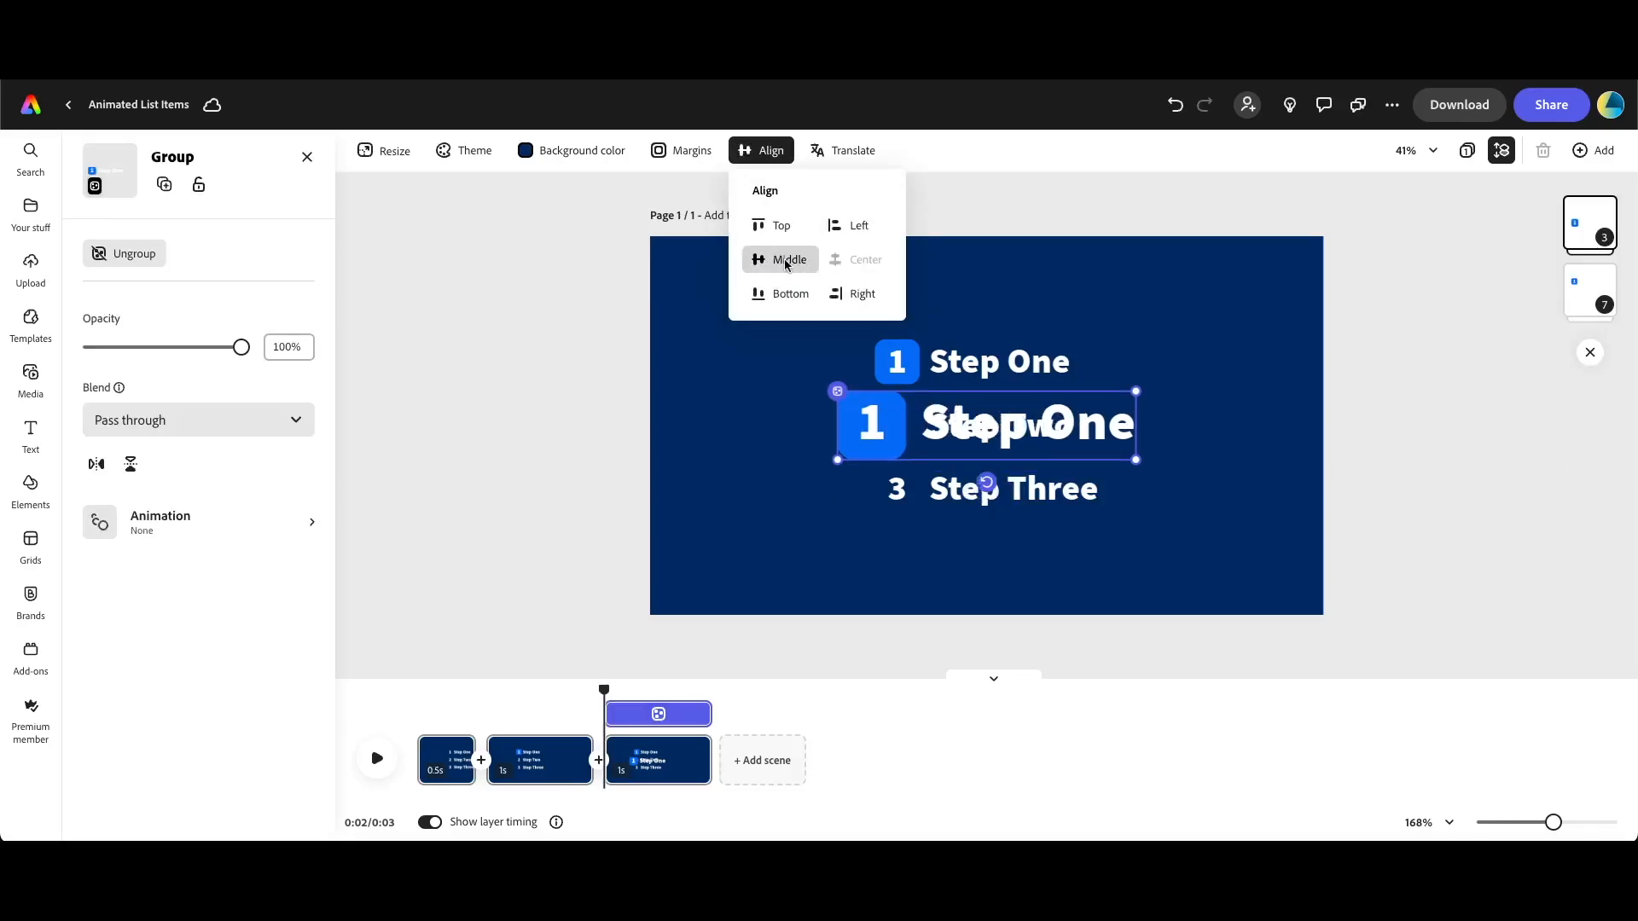
click(1162, 305)
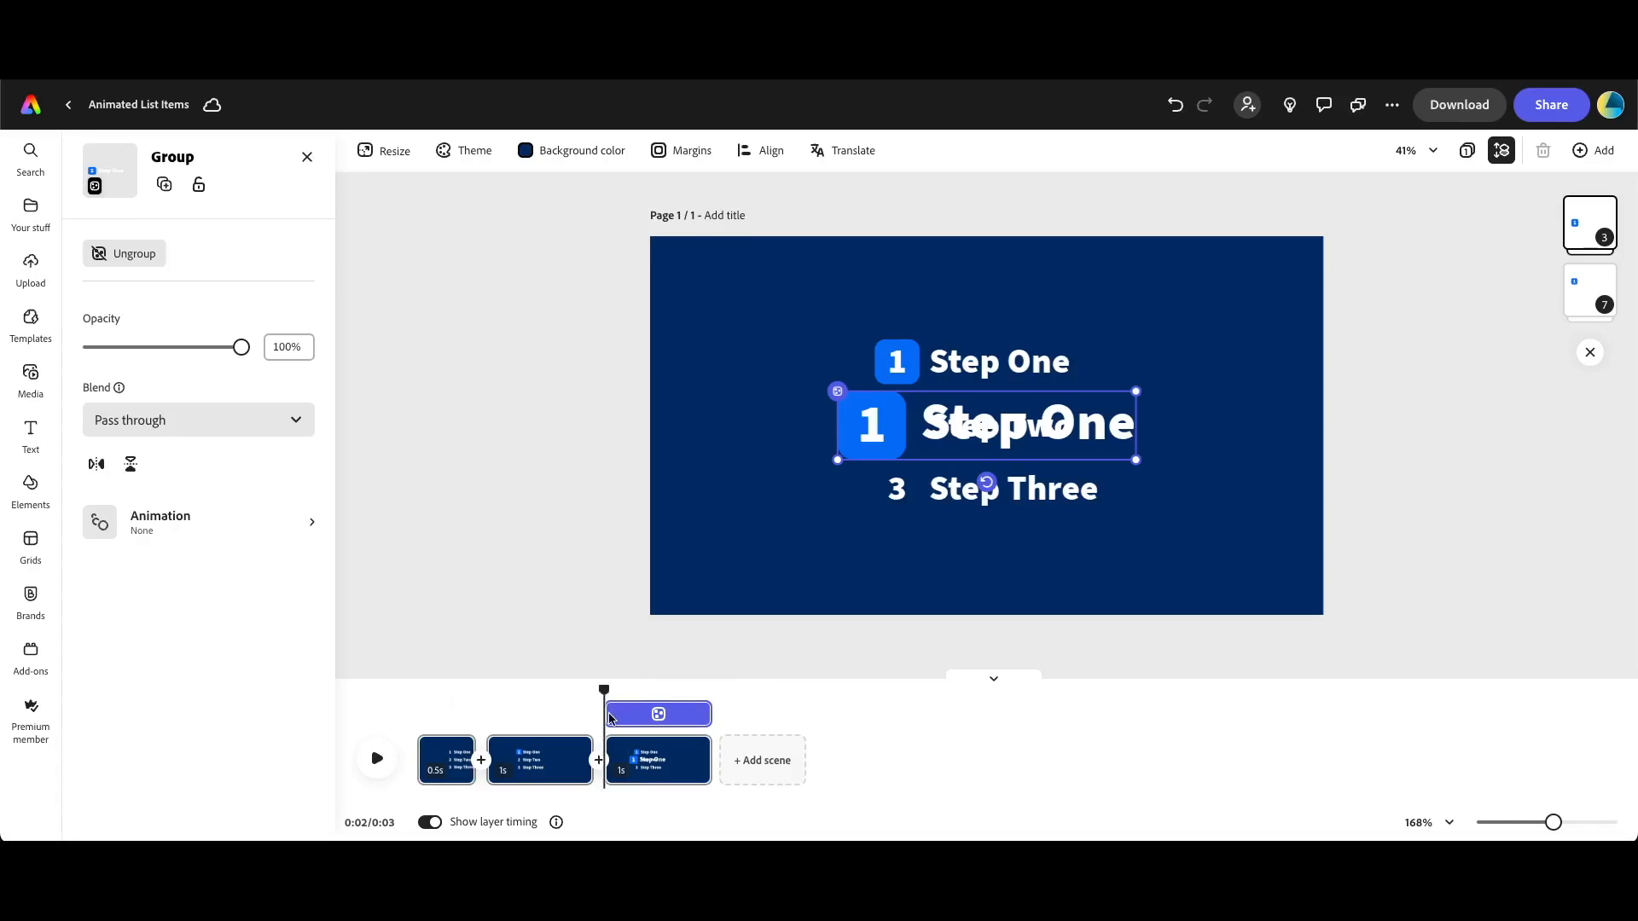
Start the enlarged Step One group about midway through the third scene with an Energetic Grow in animation, and preview the scene
mouse_move(611, 713)
drag(610, 711, 655, 710)
click(152, 526)
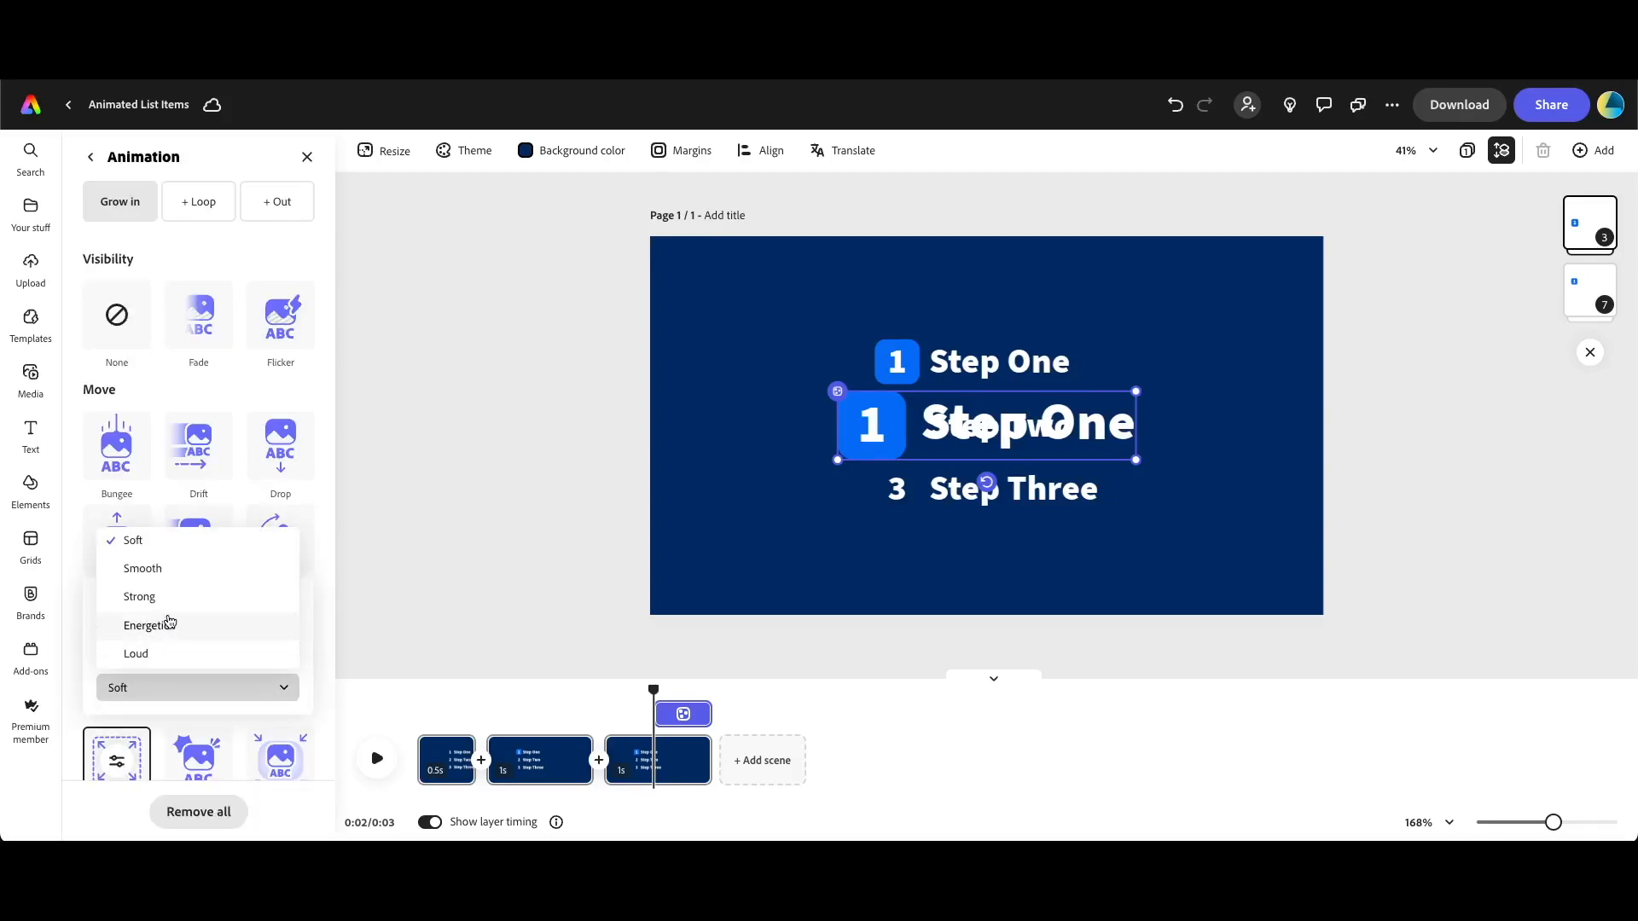
click(147, 625)
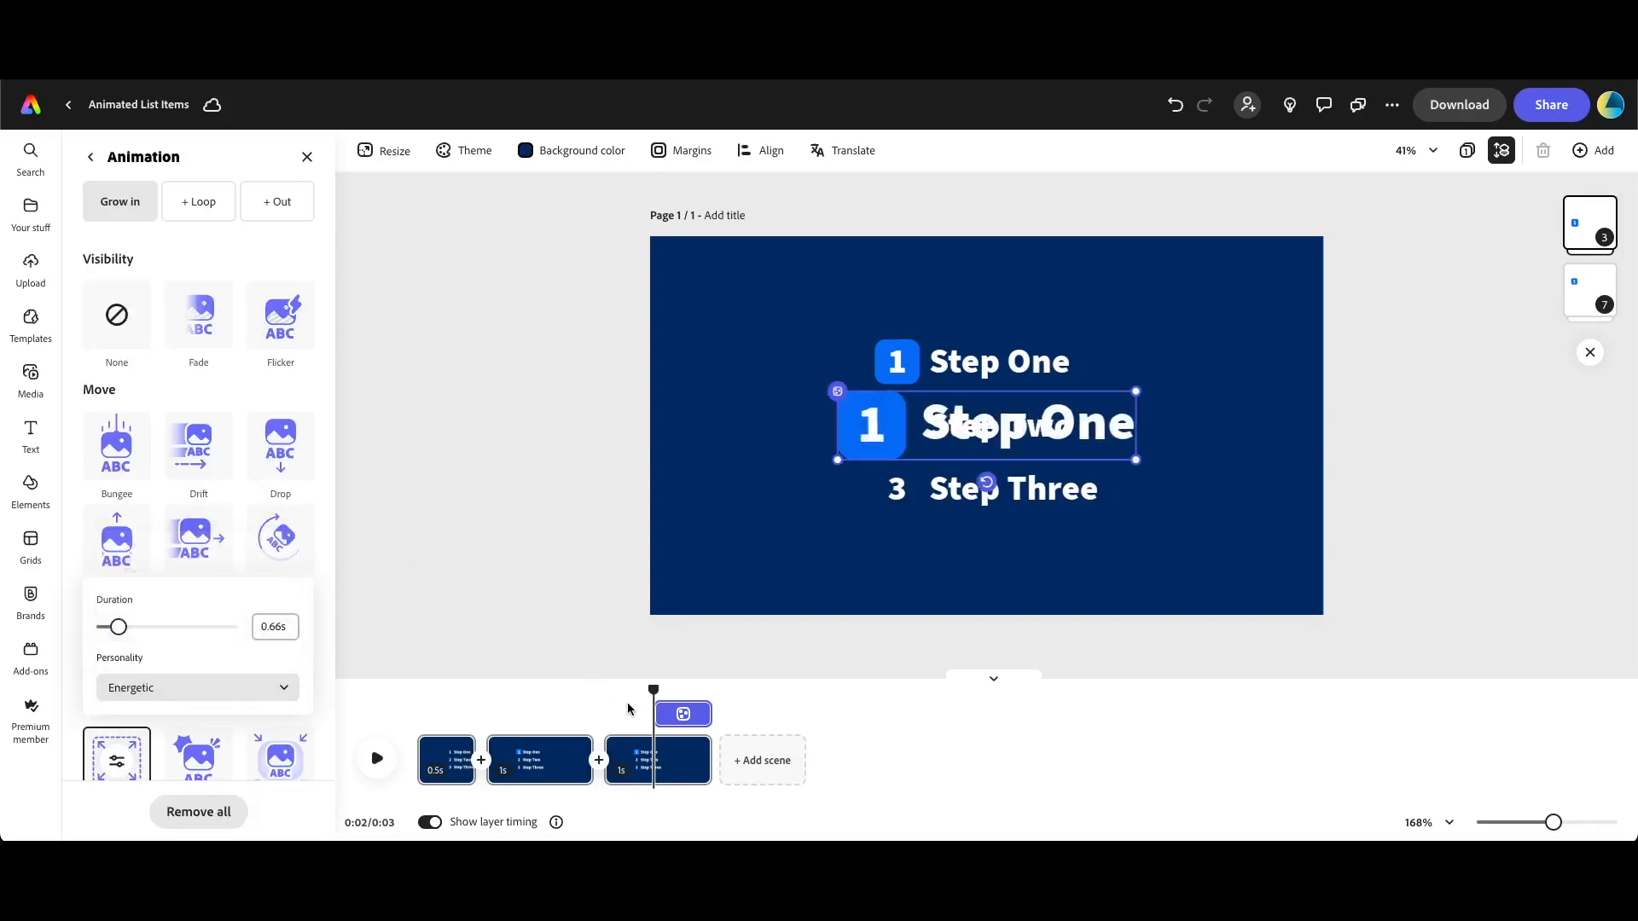
click(607, 710)
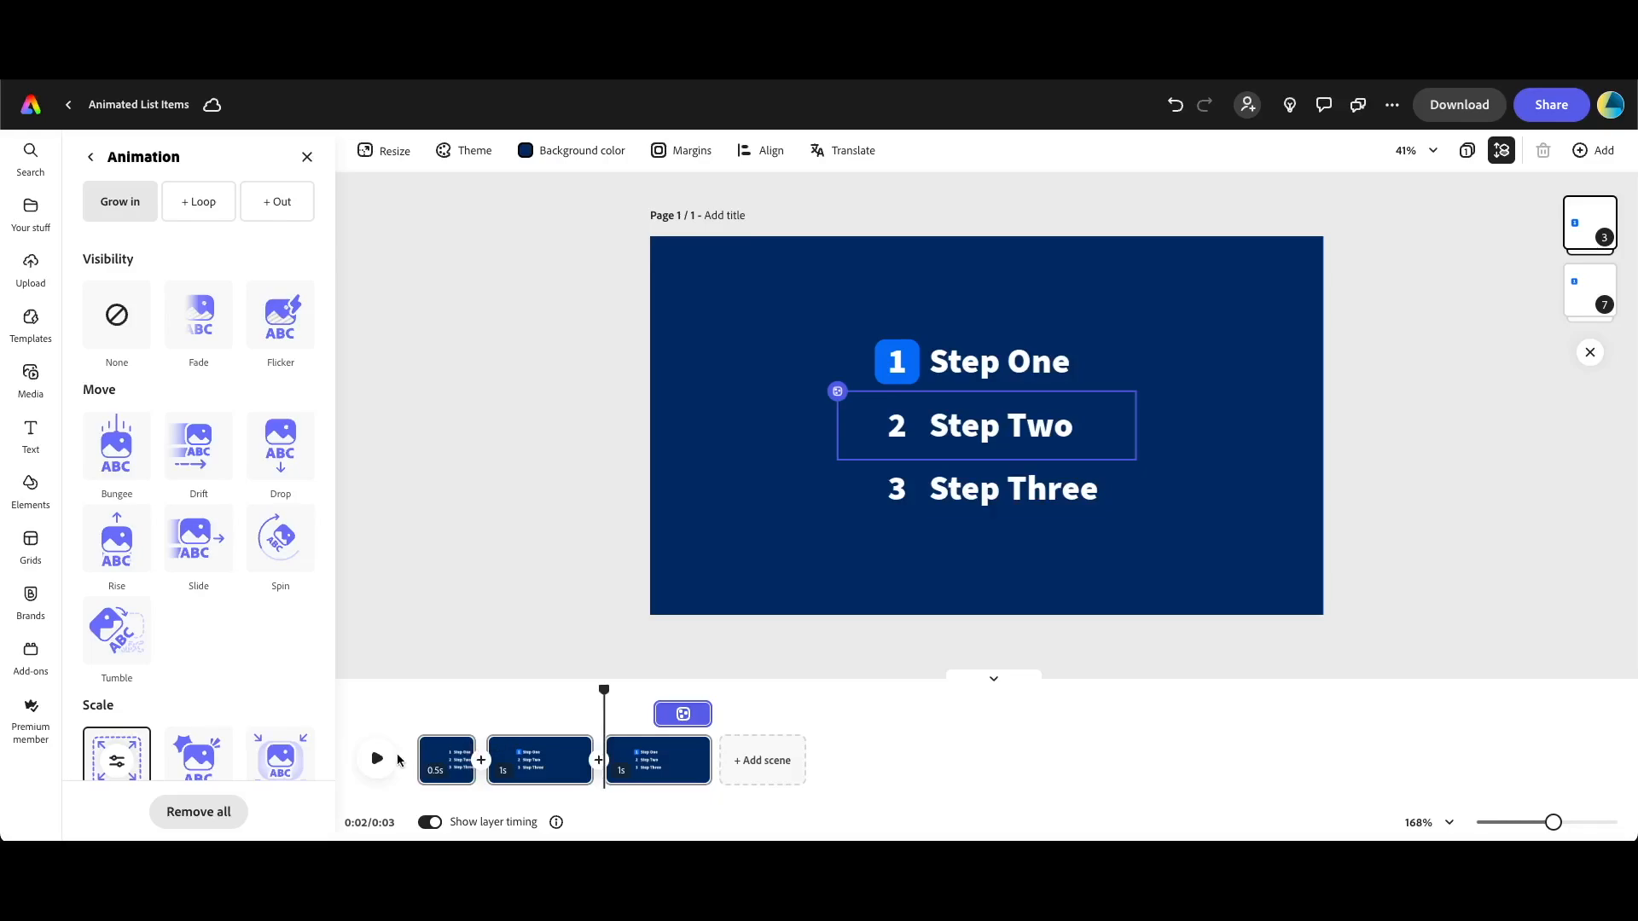
click(377, 758)
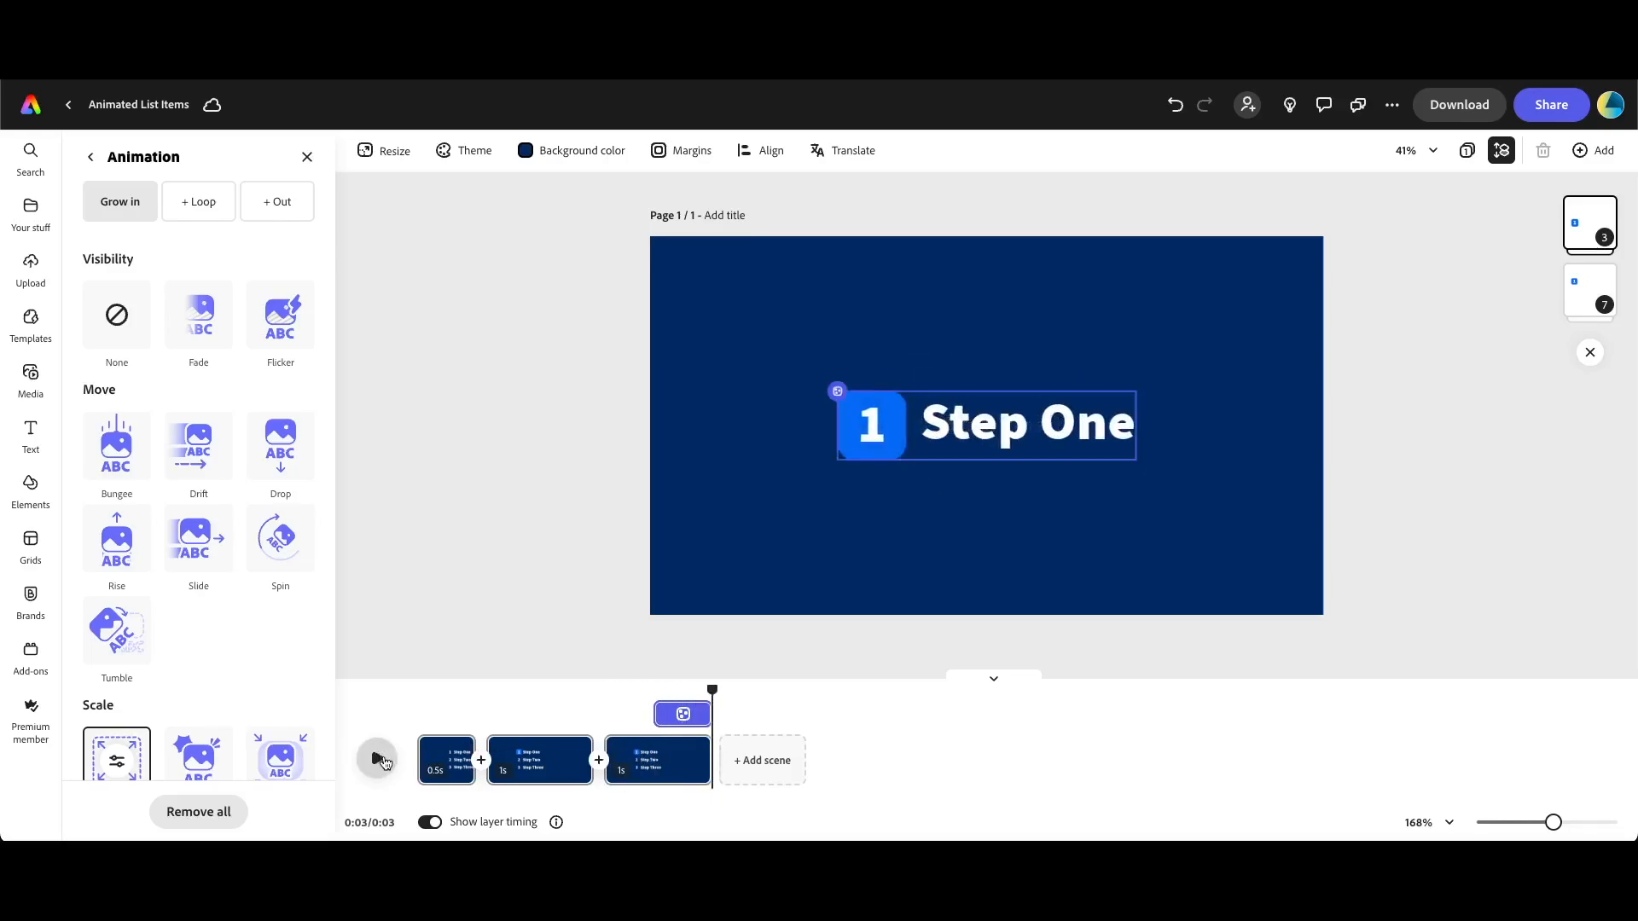
click(606, 716)
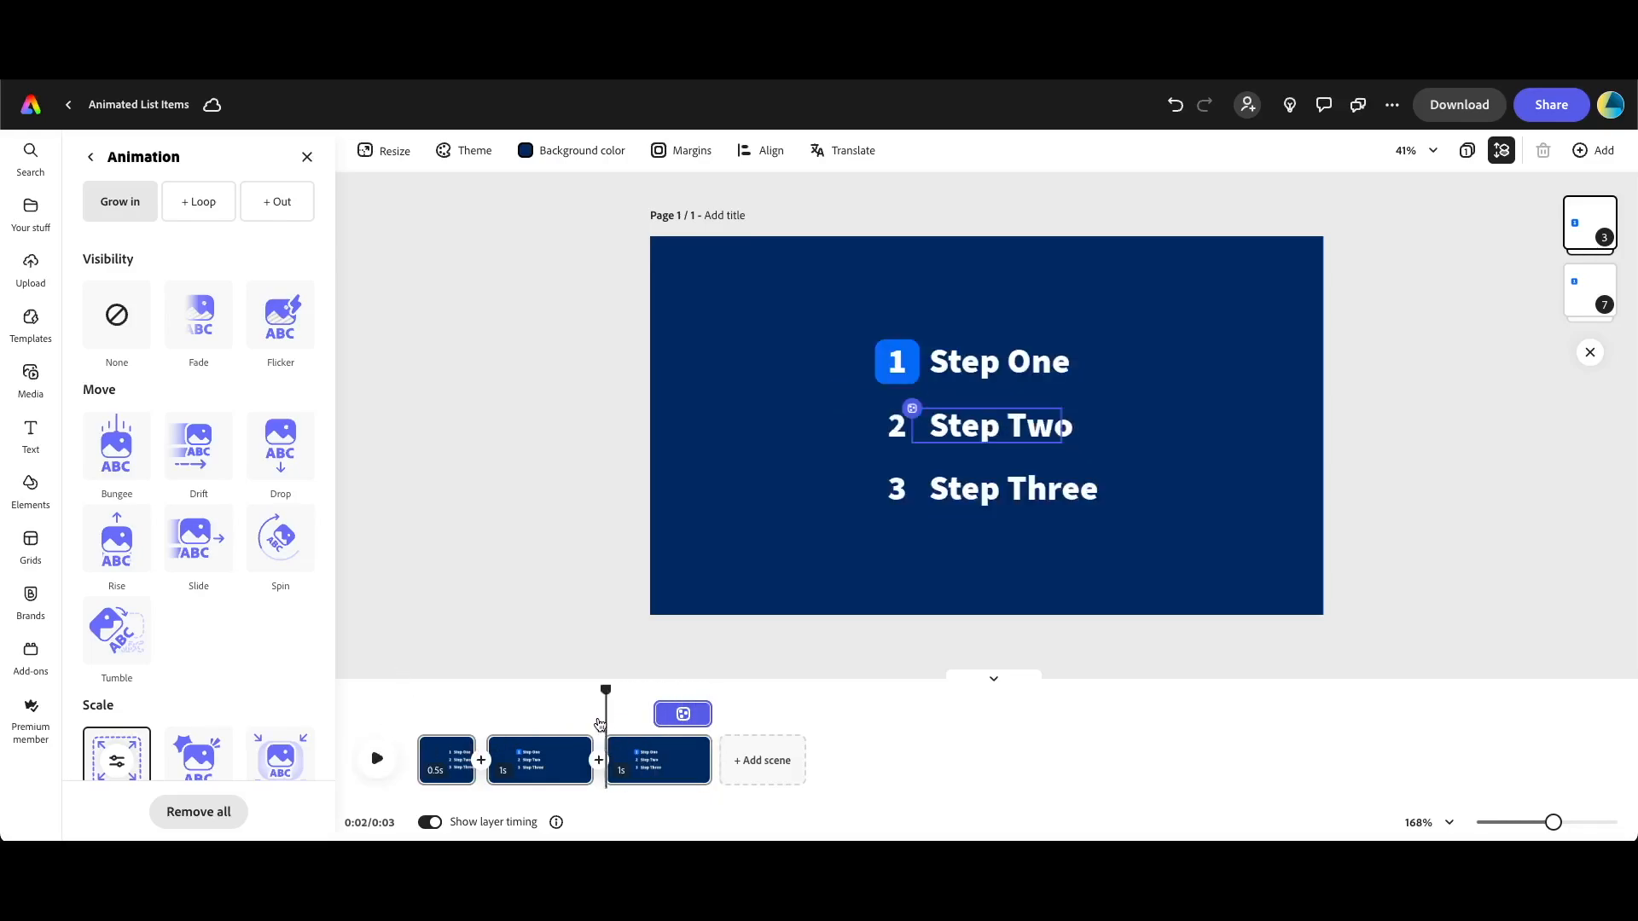
click(378, 758)
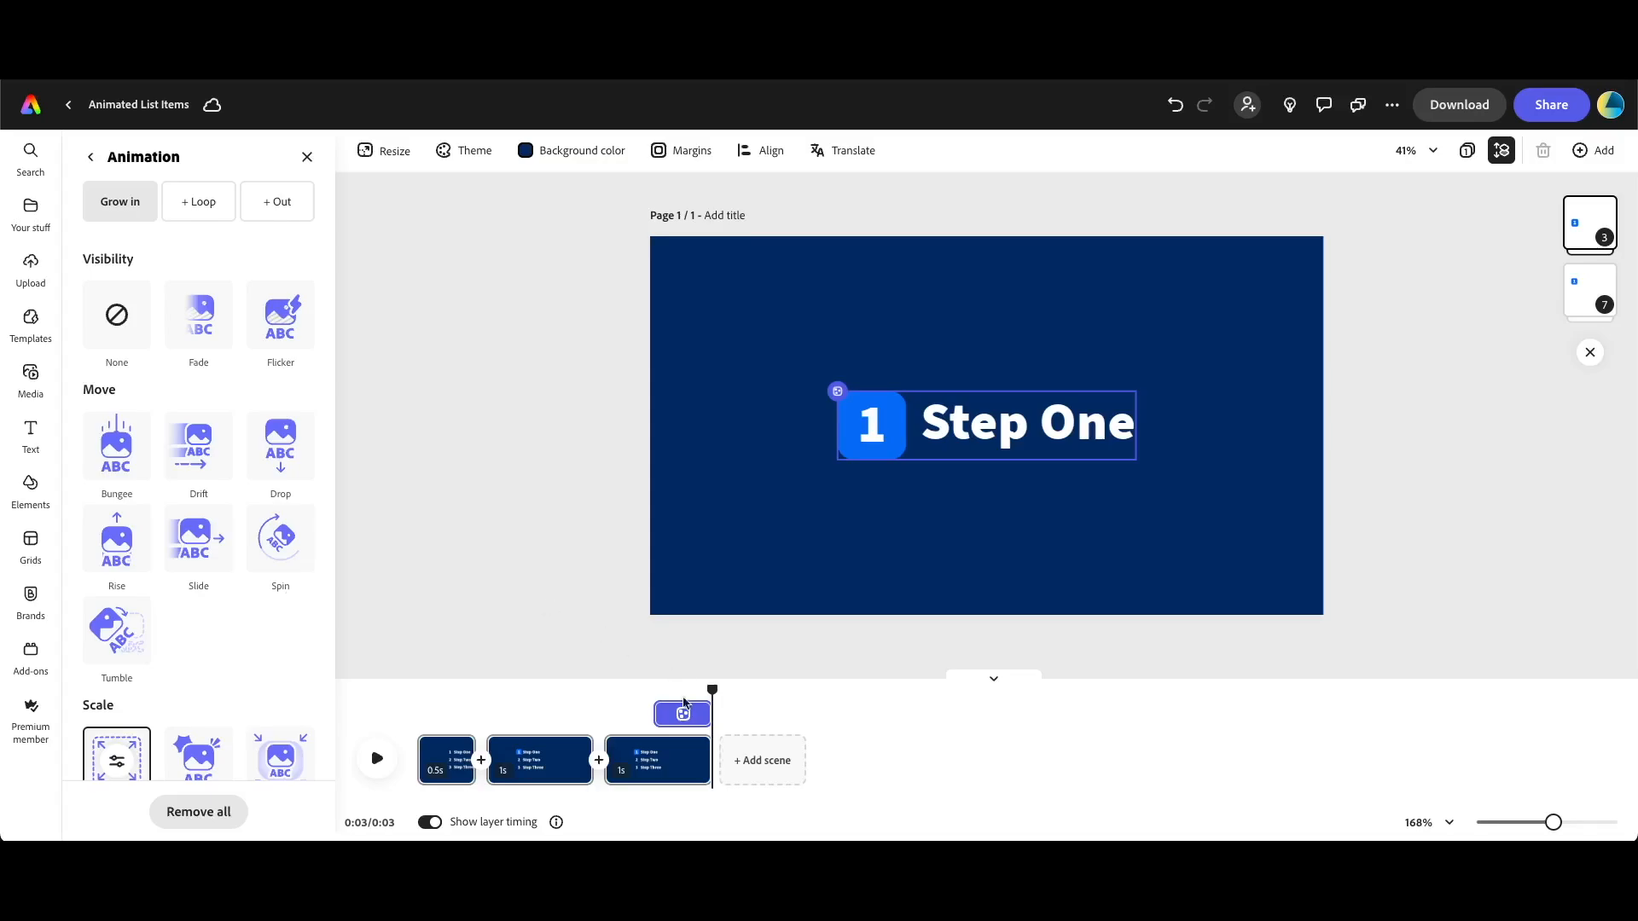
Duplicate the third scene and delete the full three-step list group from the copy
right_click(687, 753)
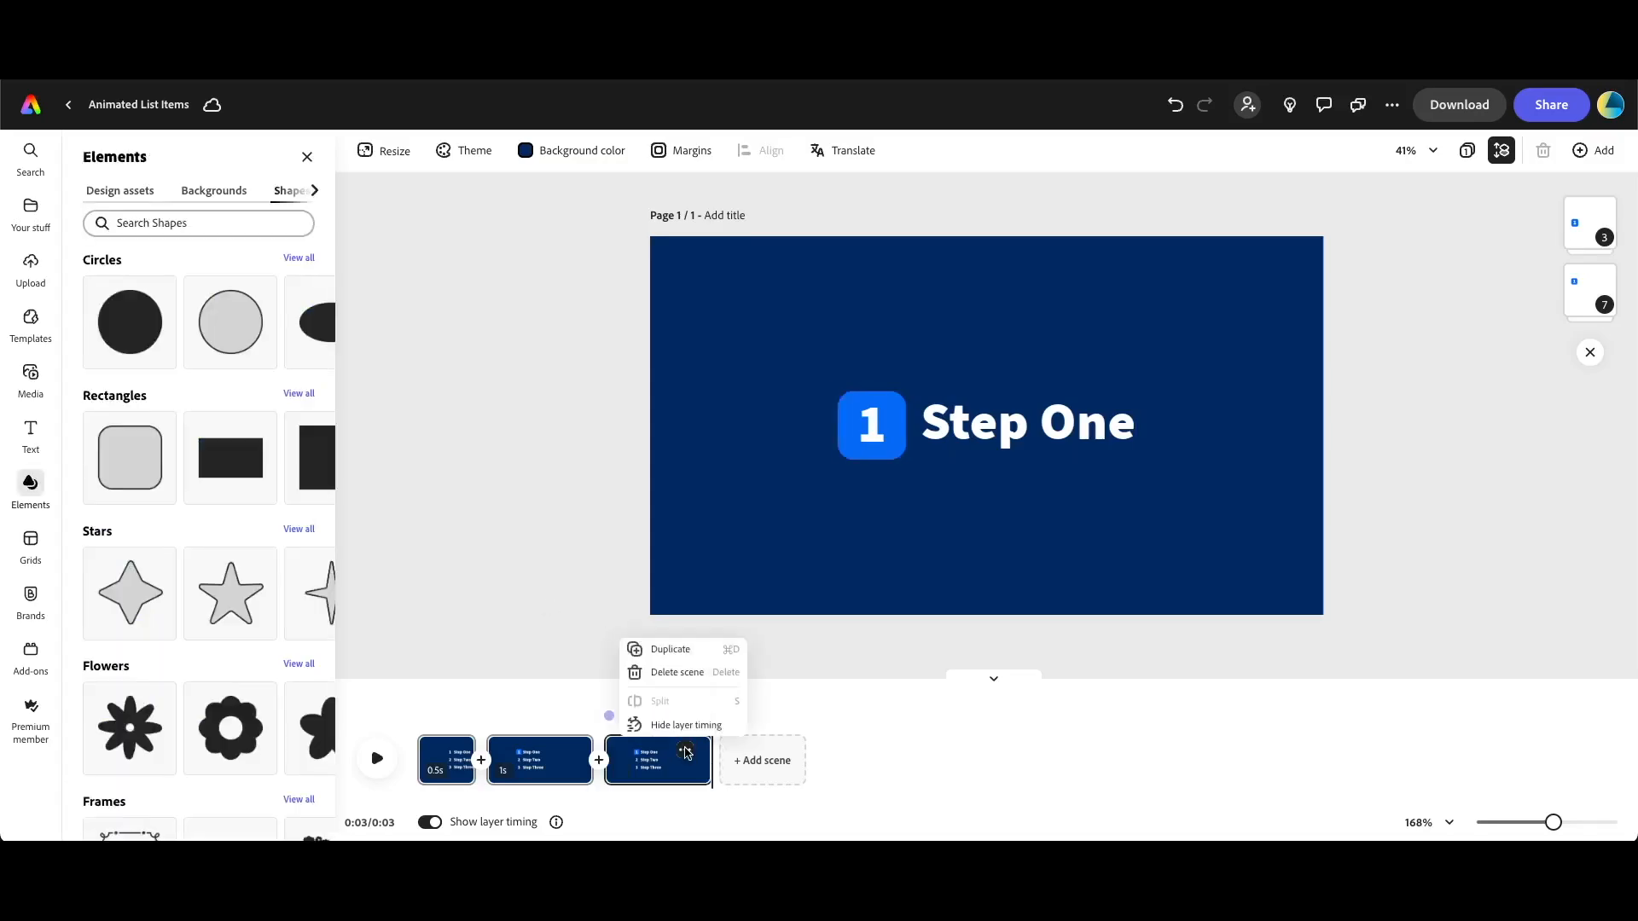
click(673, 649)
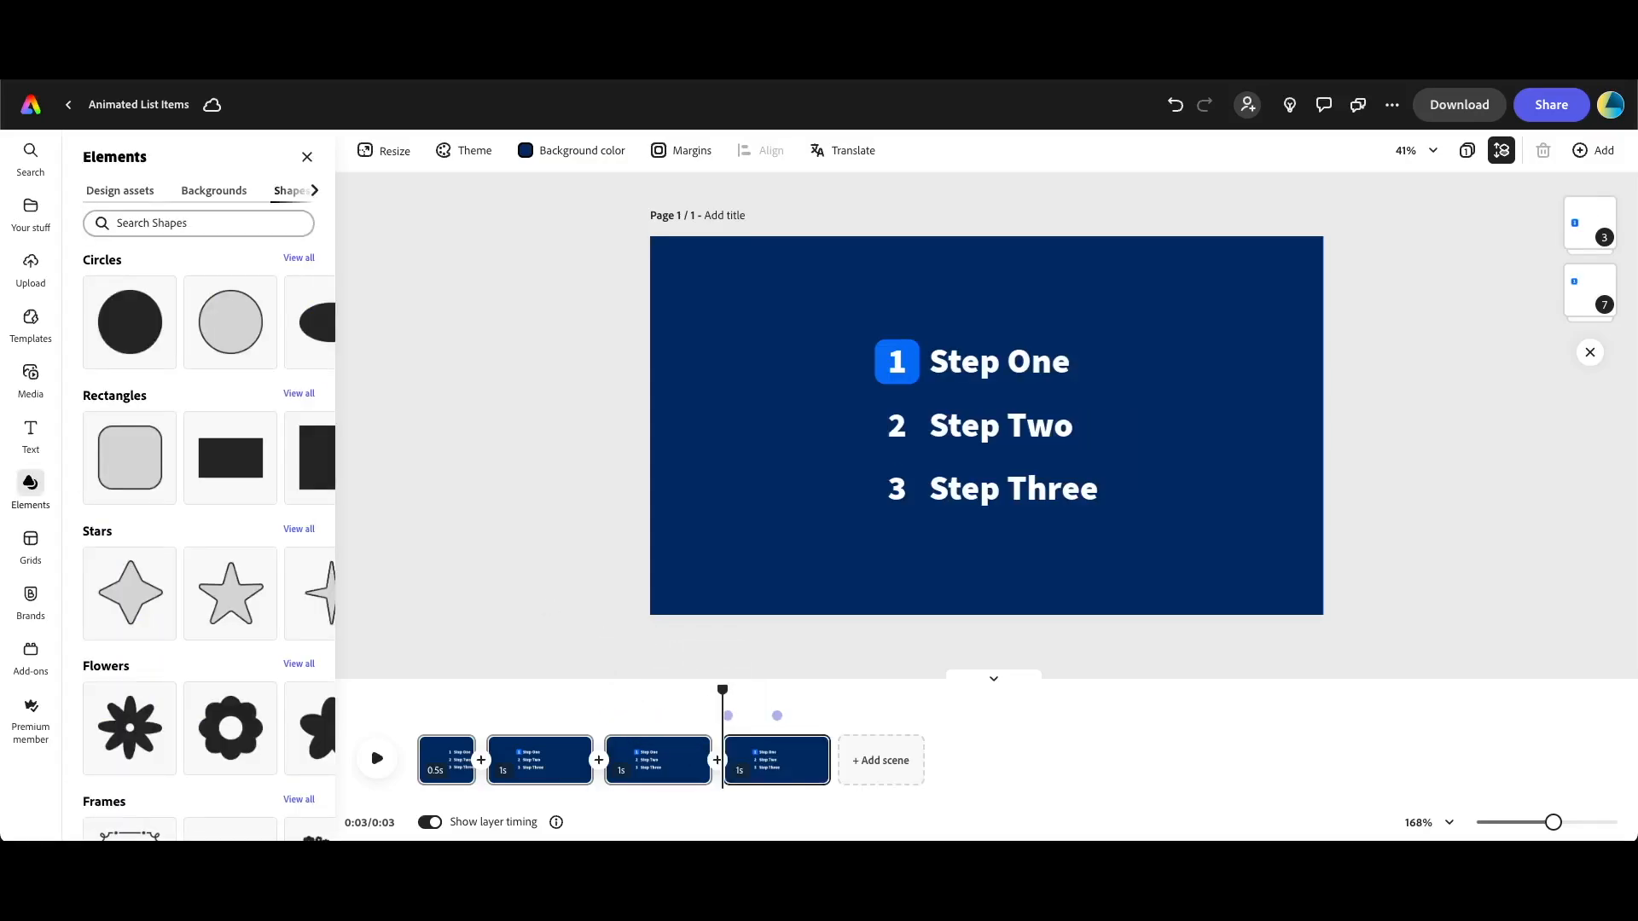
click(980, 418)
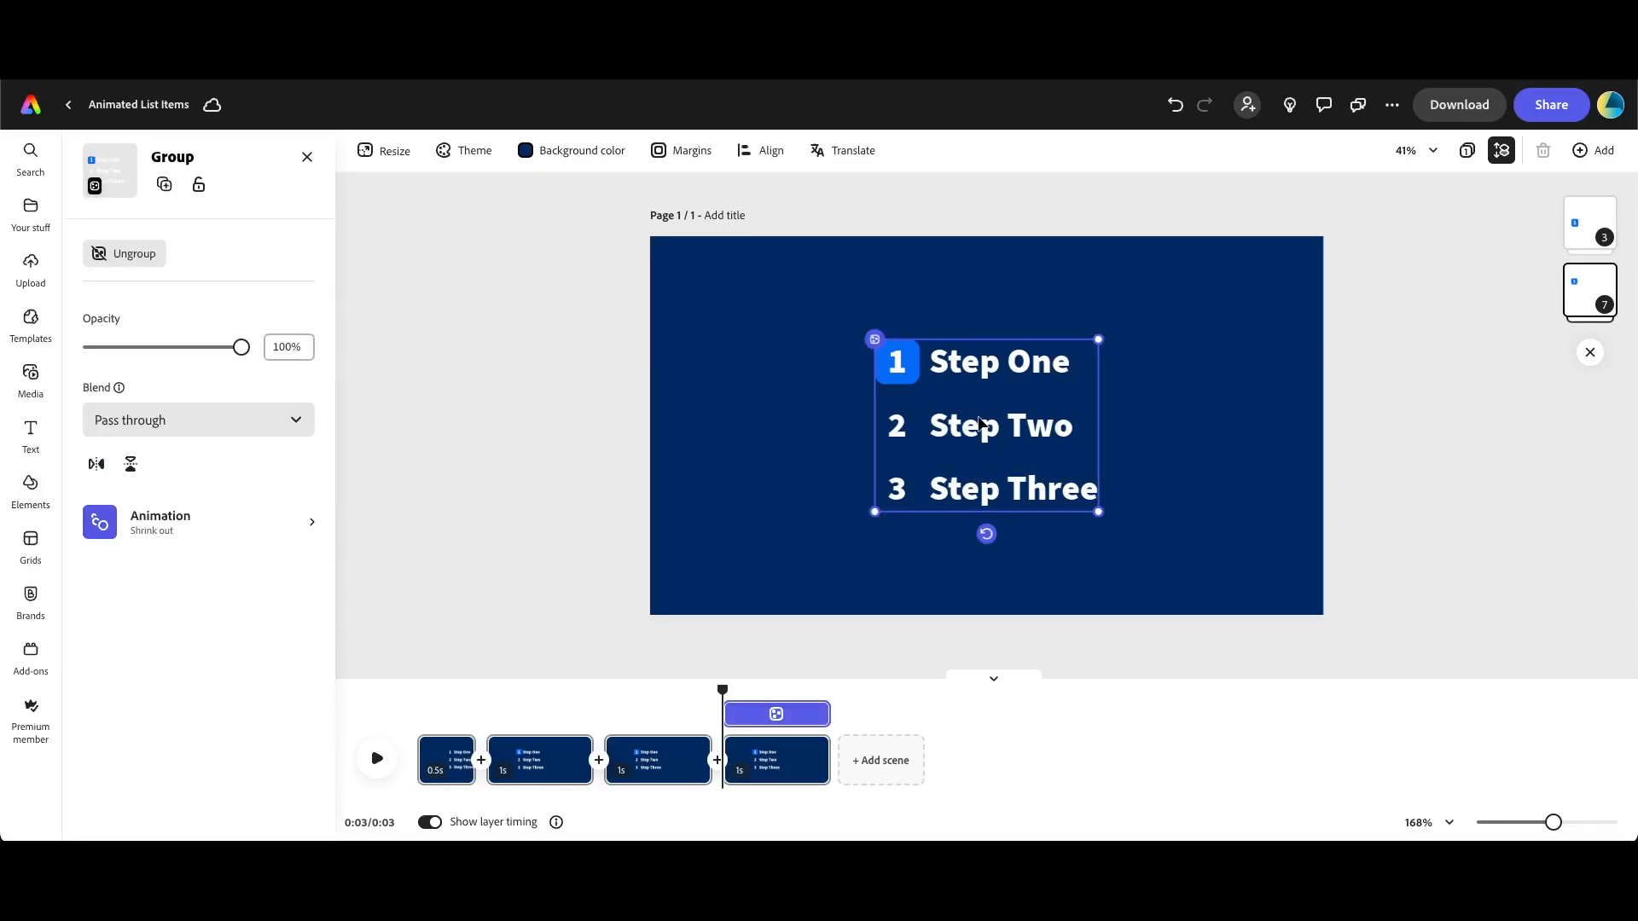
key(Delete)
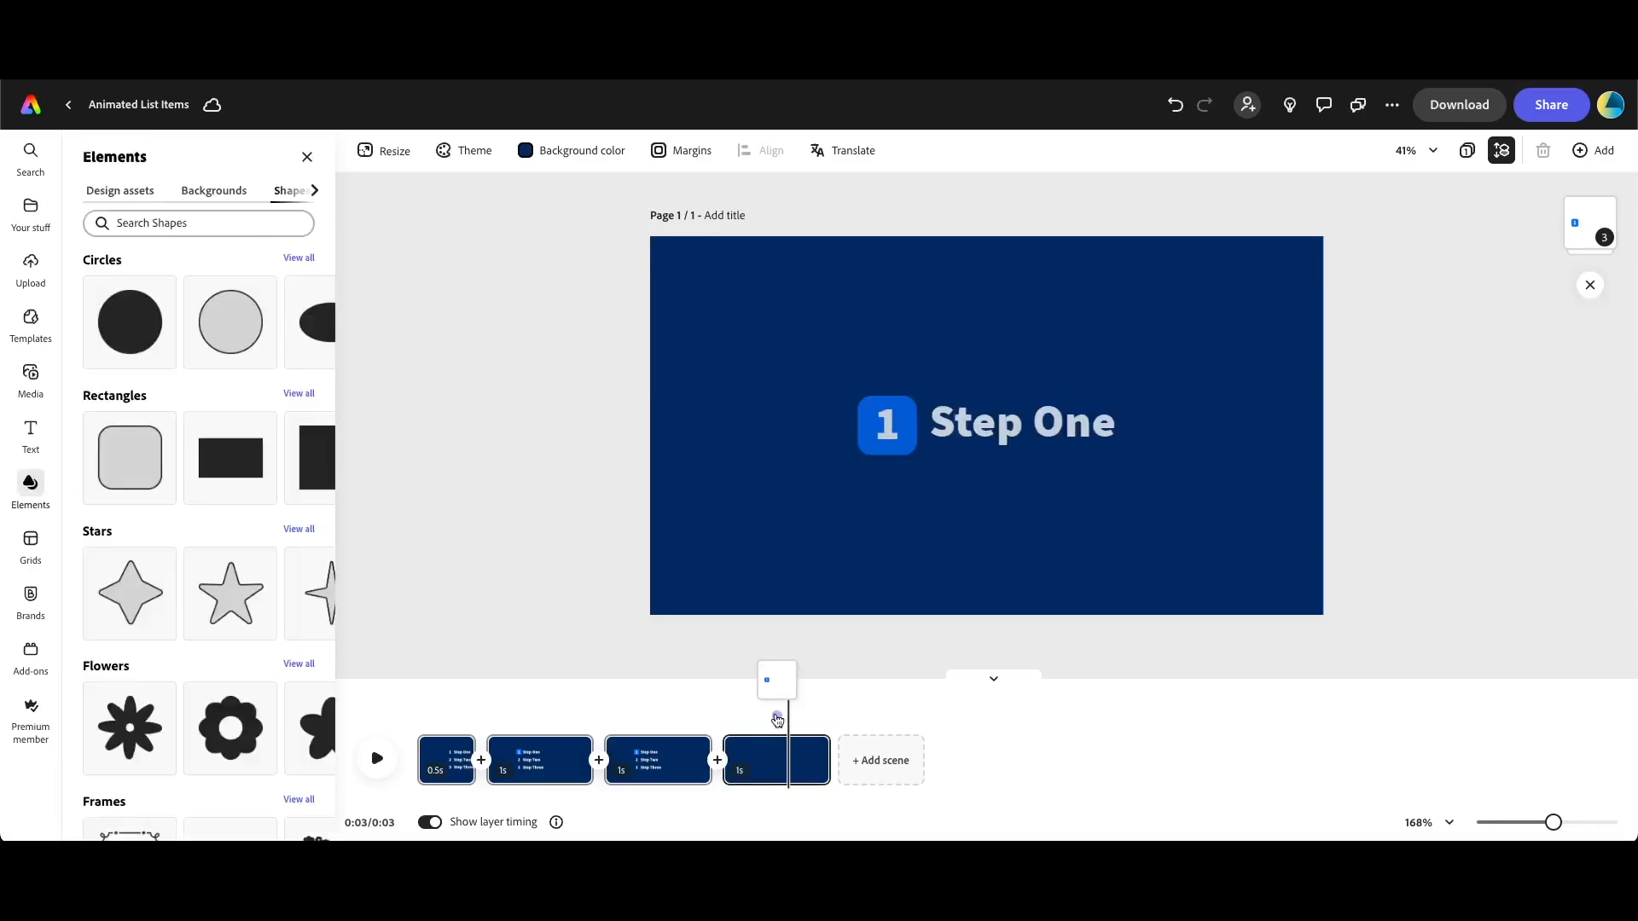
Extend the enlarged Step One group's timing to the fourth scene's start and remove all of the group's animations
click(775, 719)
drag(773, 722, 724, 723)
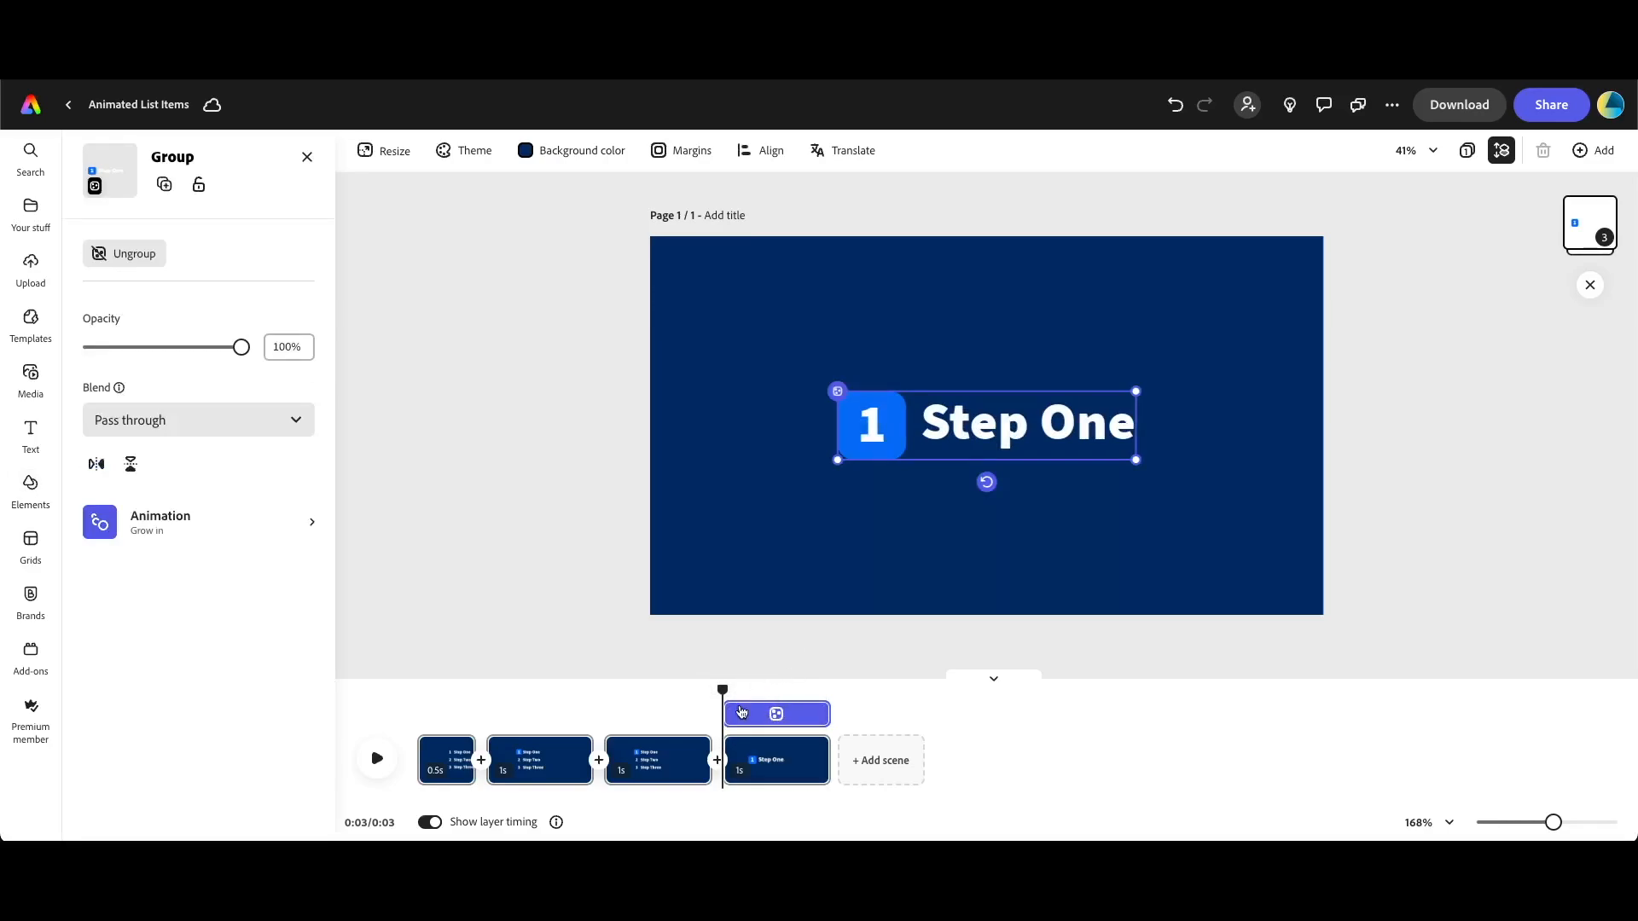
click(986, 448)
scroll(239, 658, down, 4)
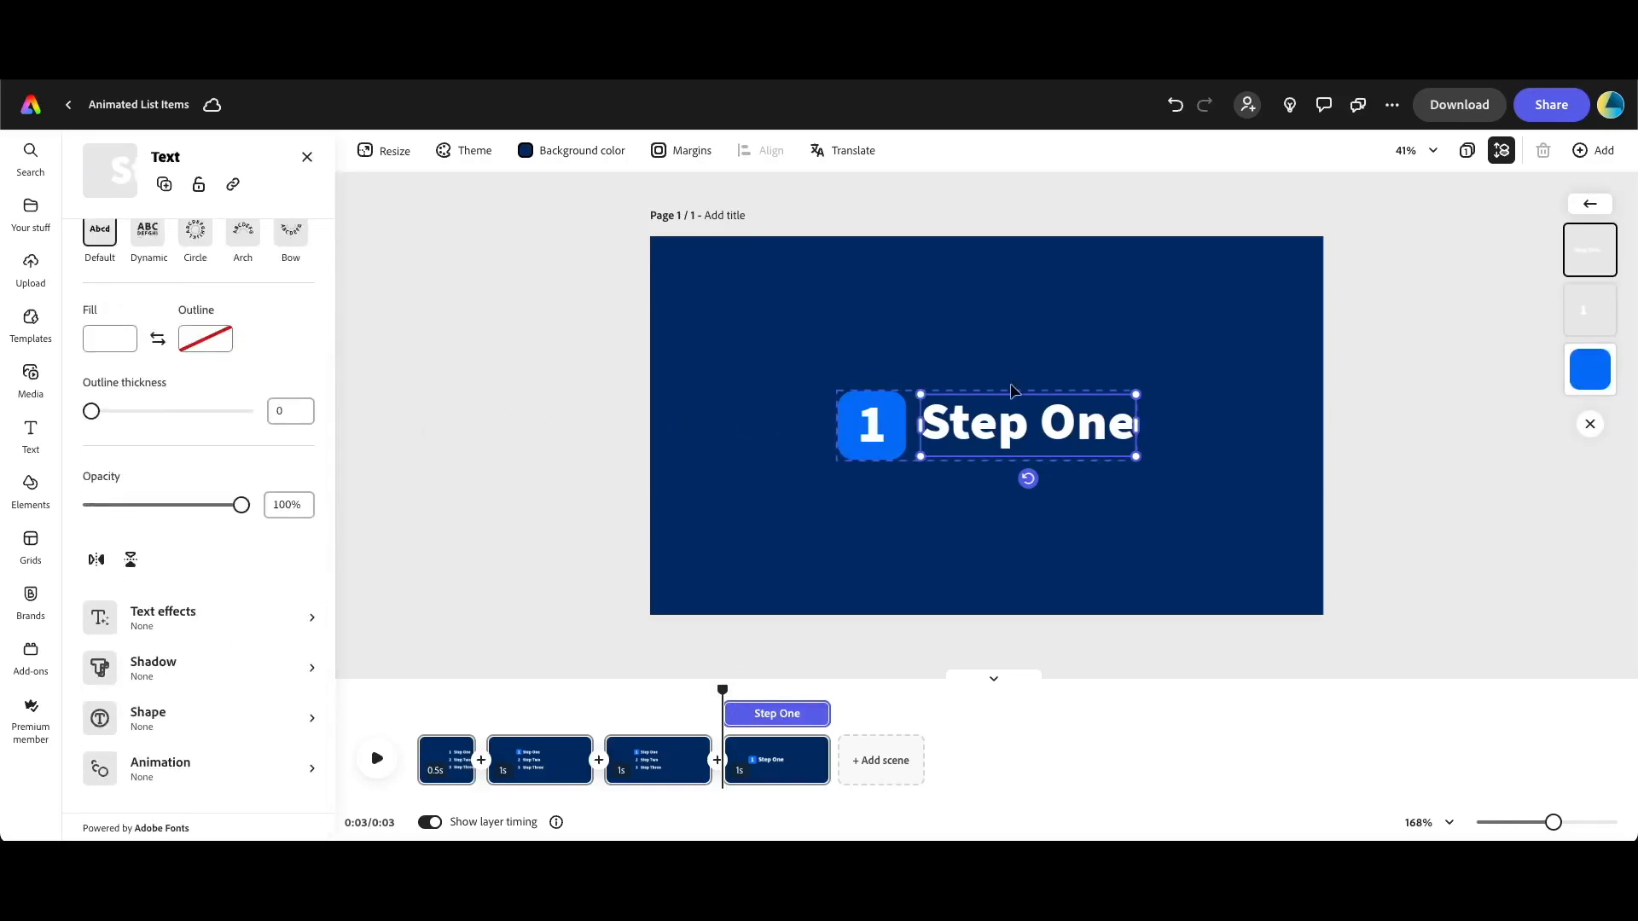
click(870, 519)
click(939, 430)
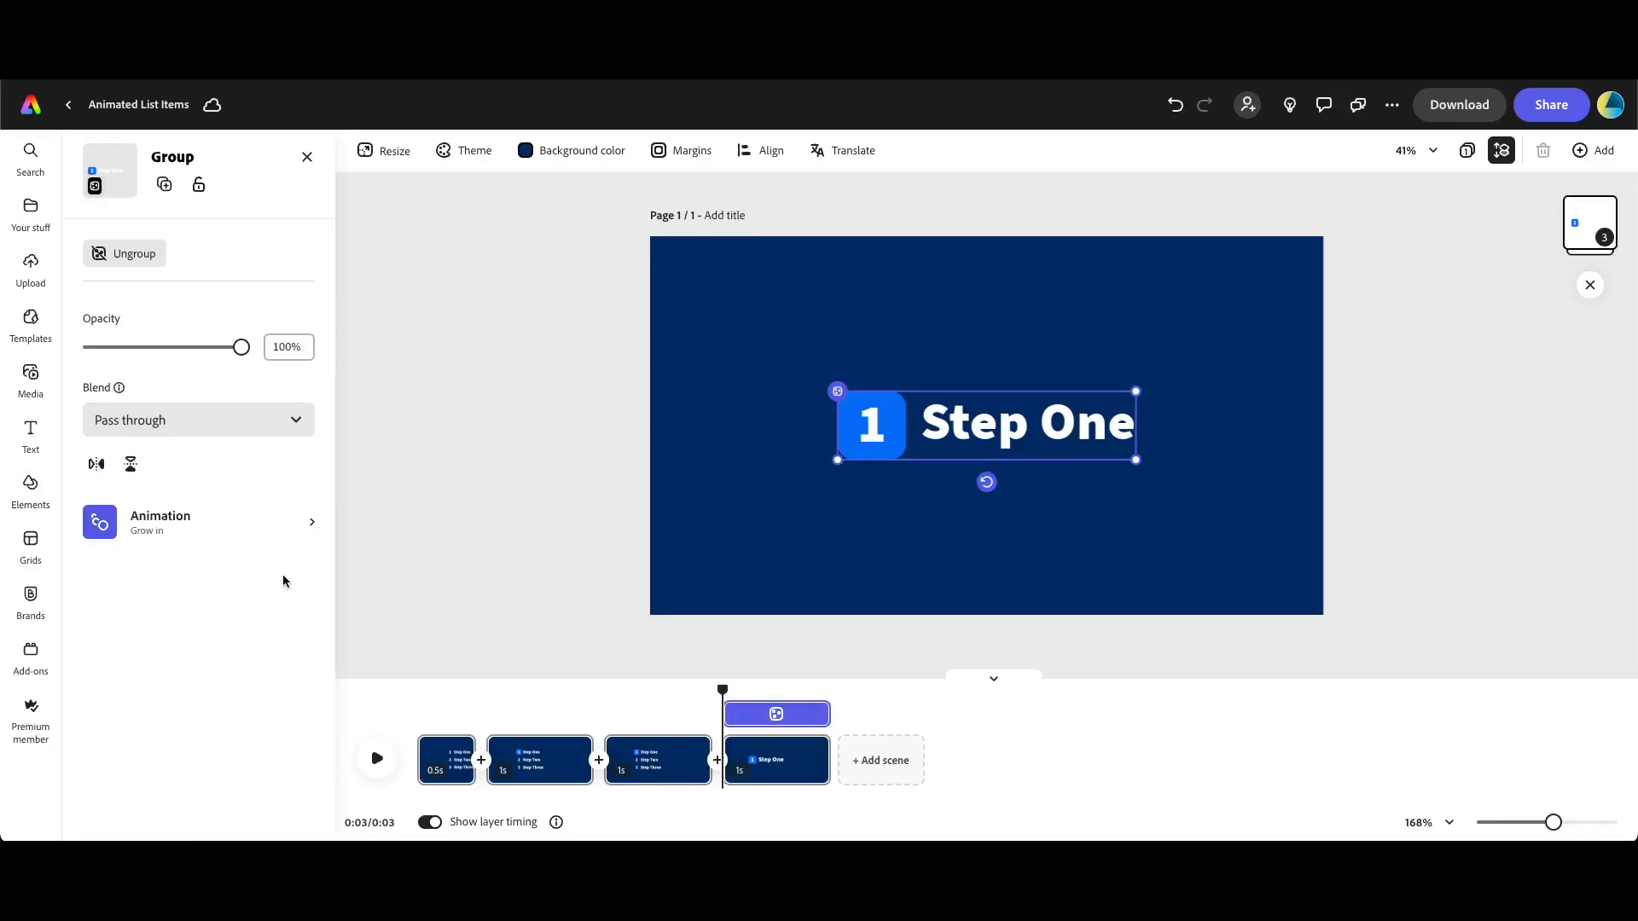
click(181, 525)
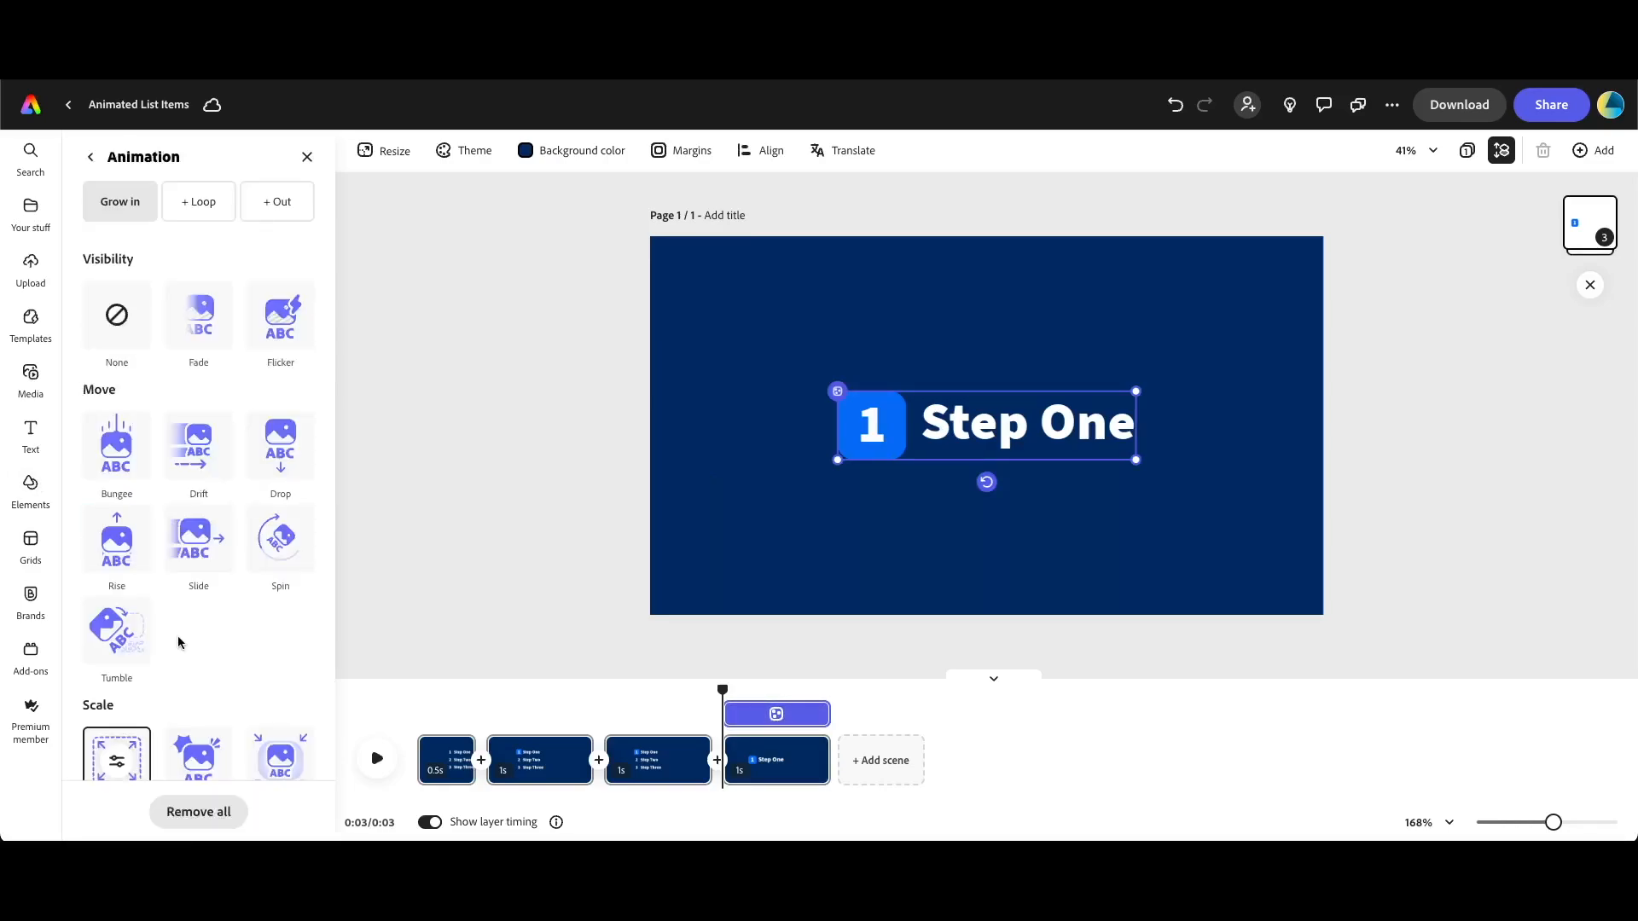
click(199, 811)
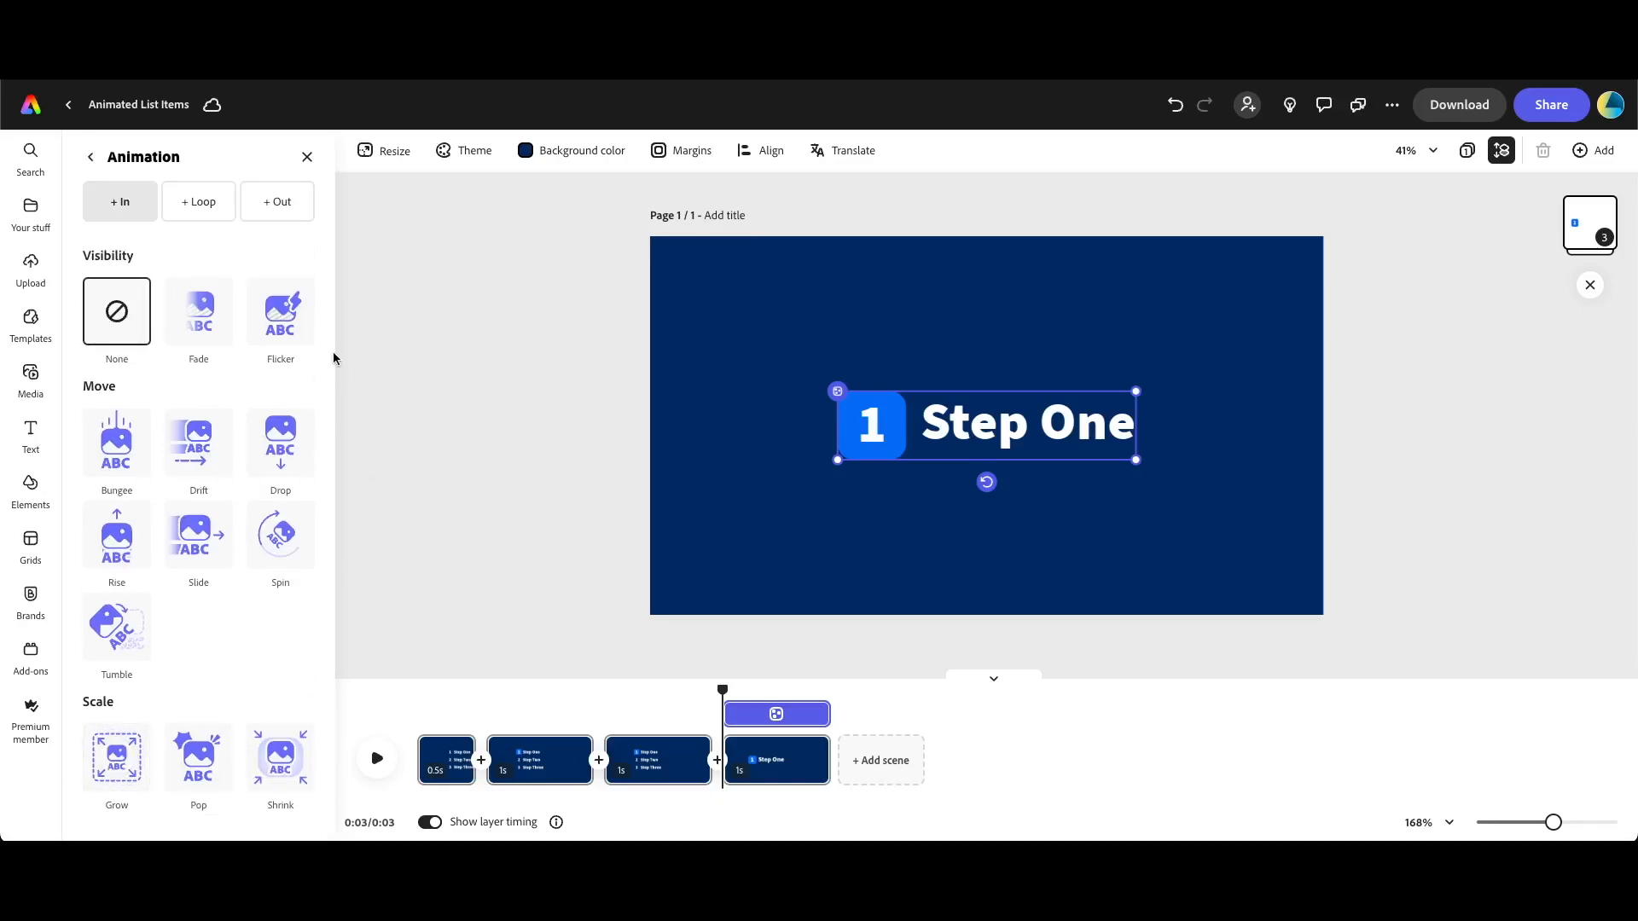
click(90, 157)
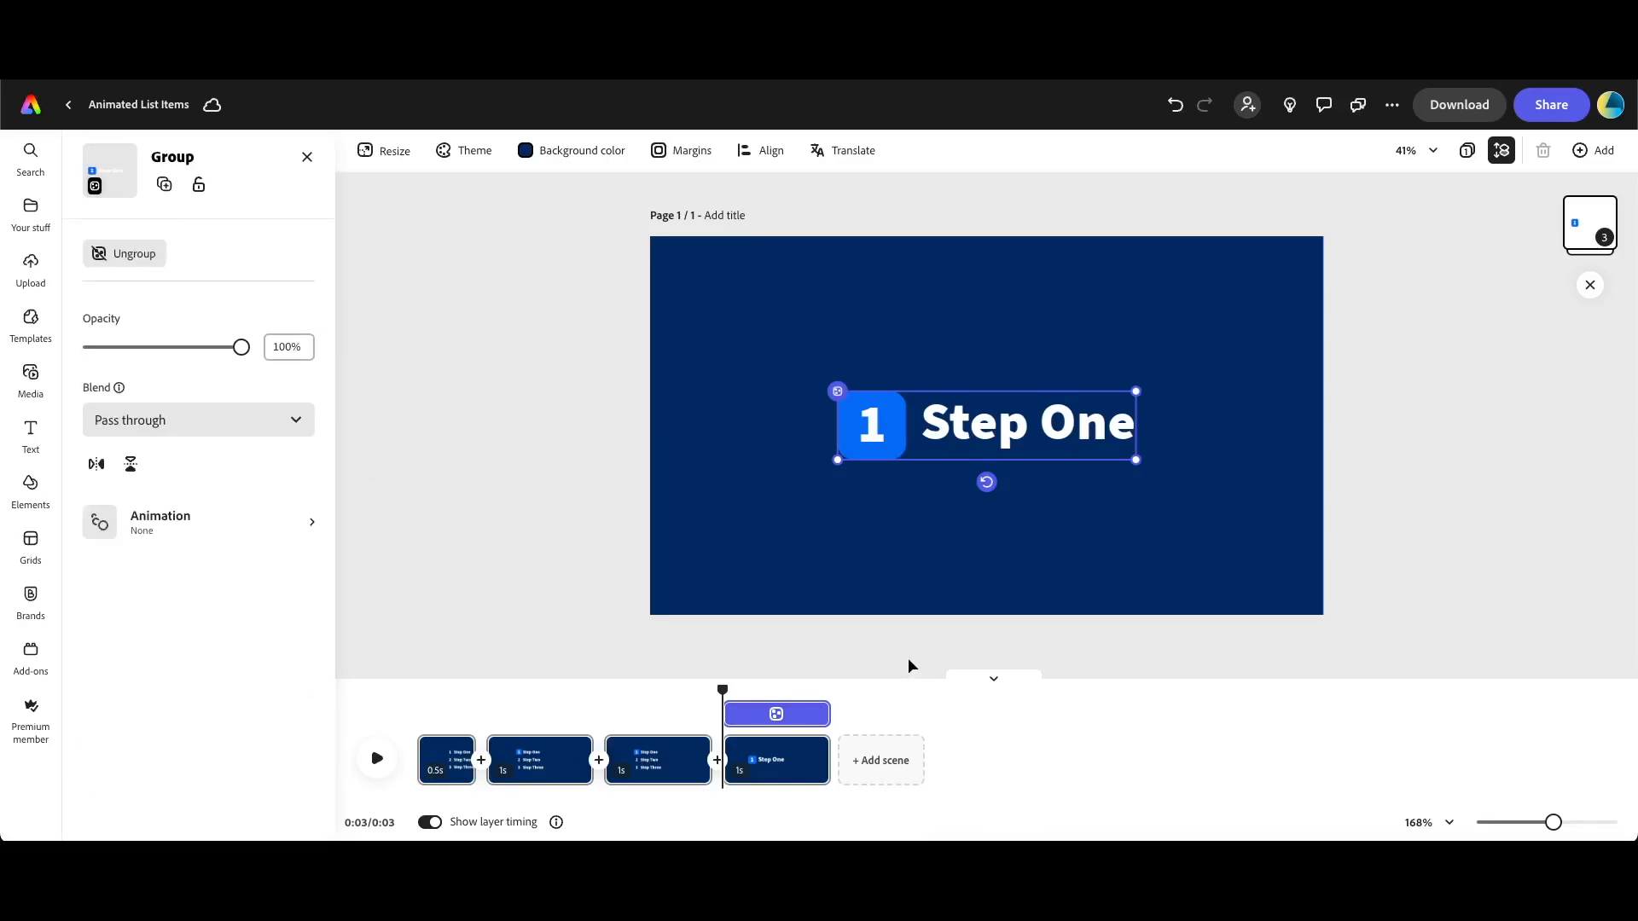
Duplicate the fourth scene with the enlarged Step One group
click(879, 698)
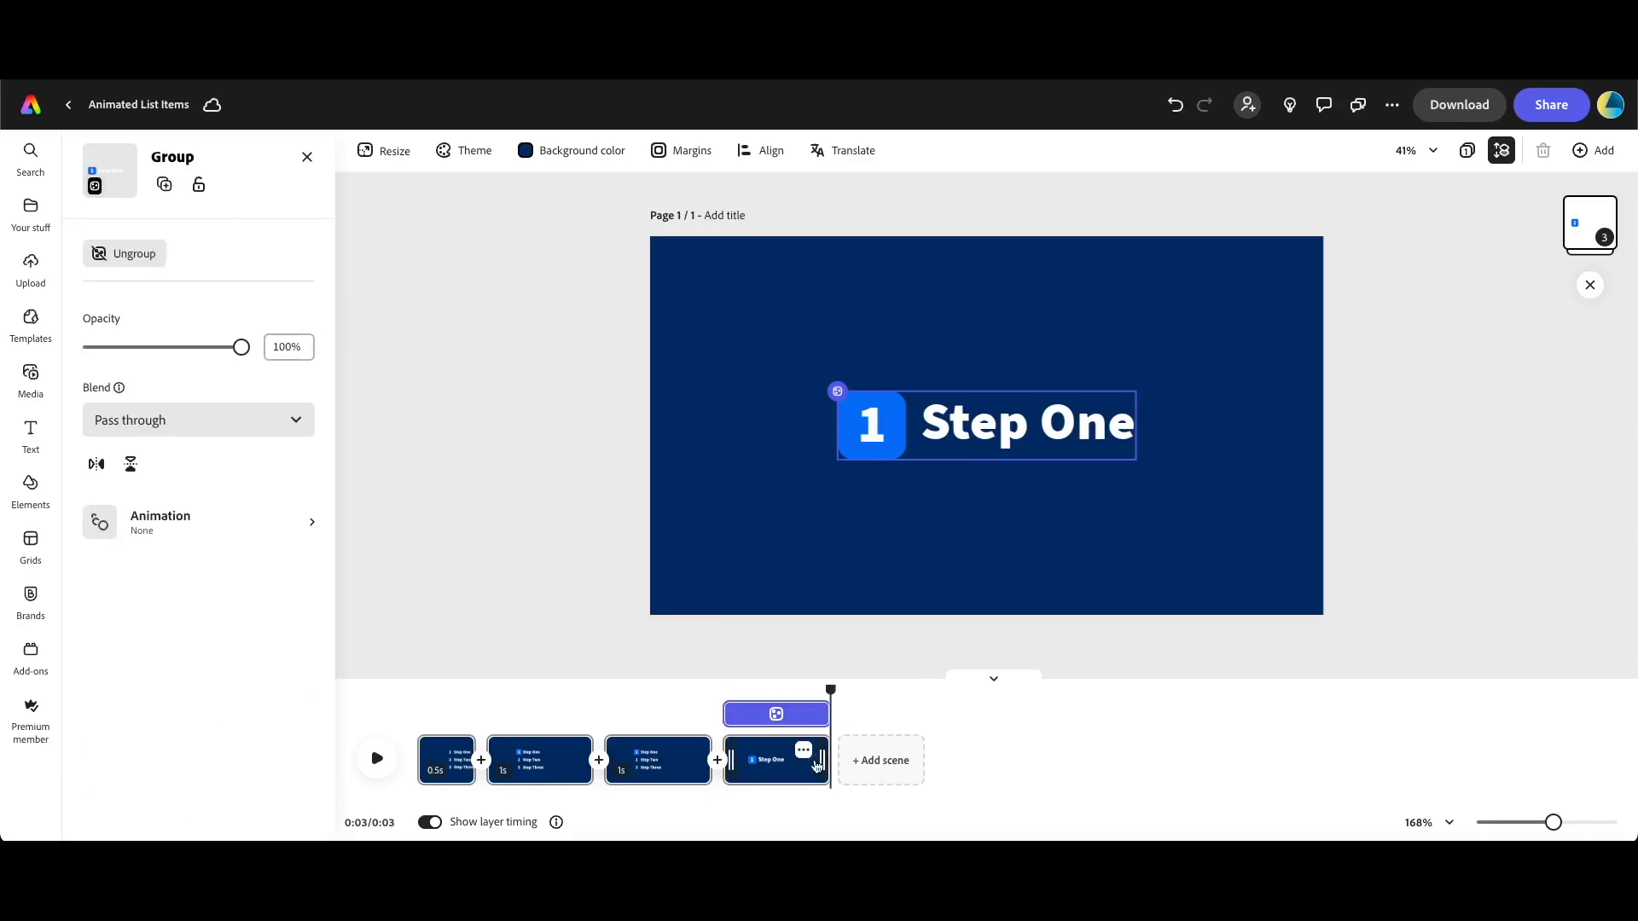
click(804, 751)
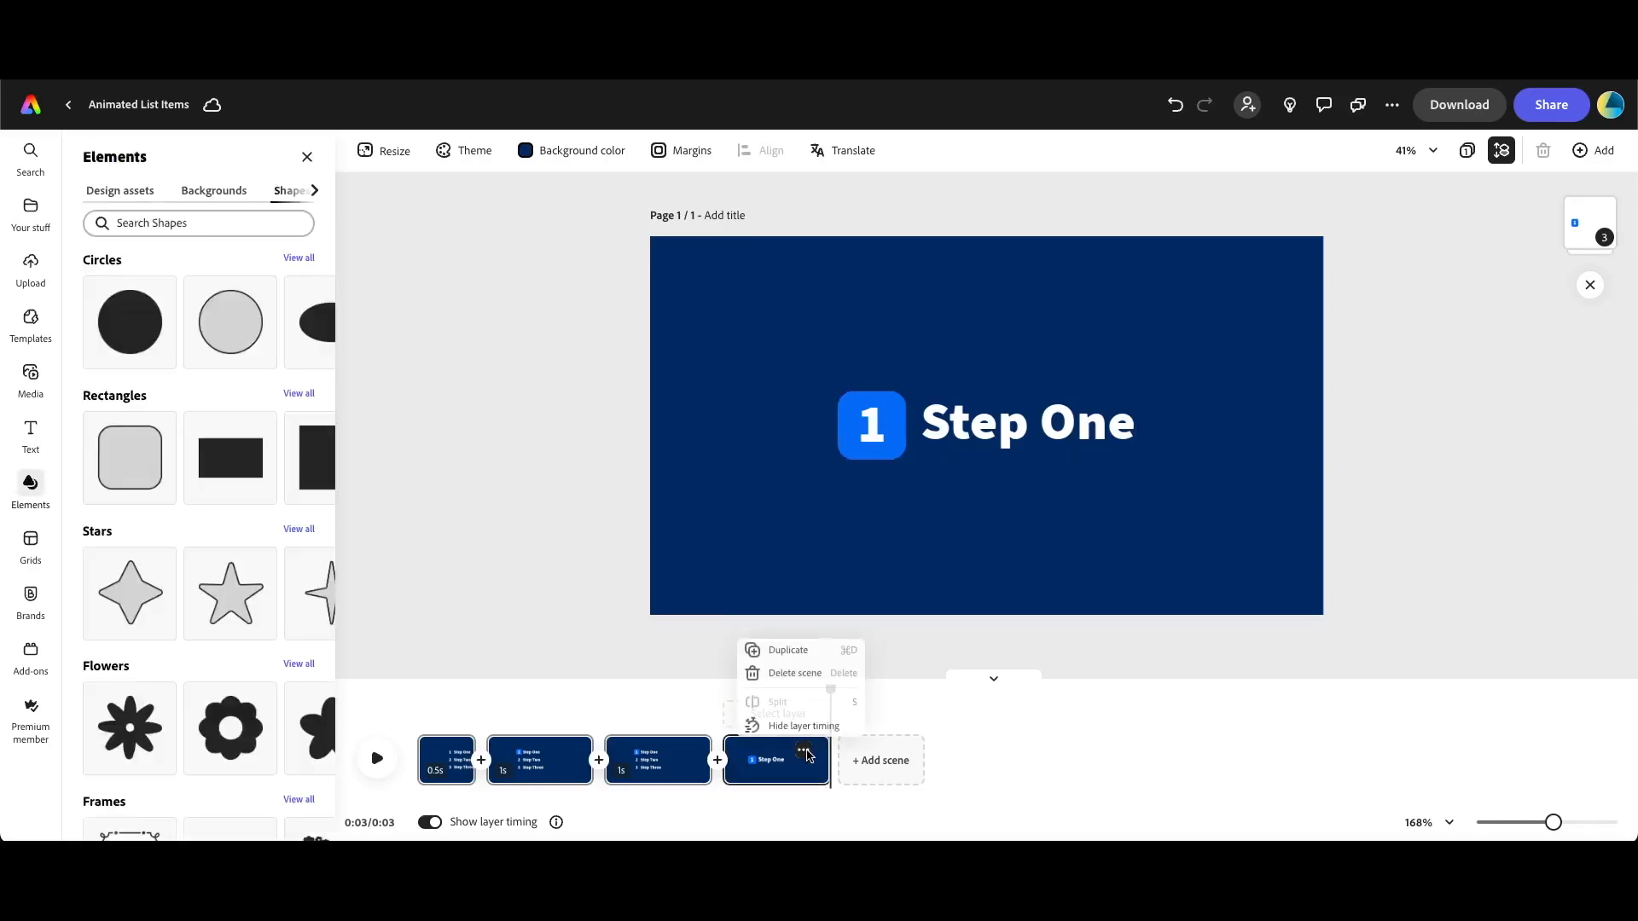
click(789, 648)
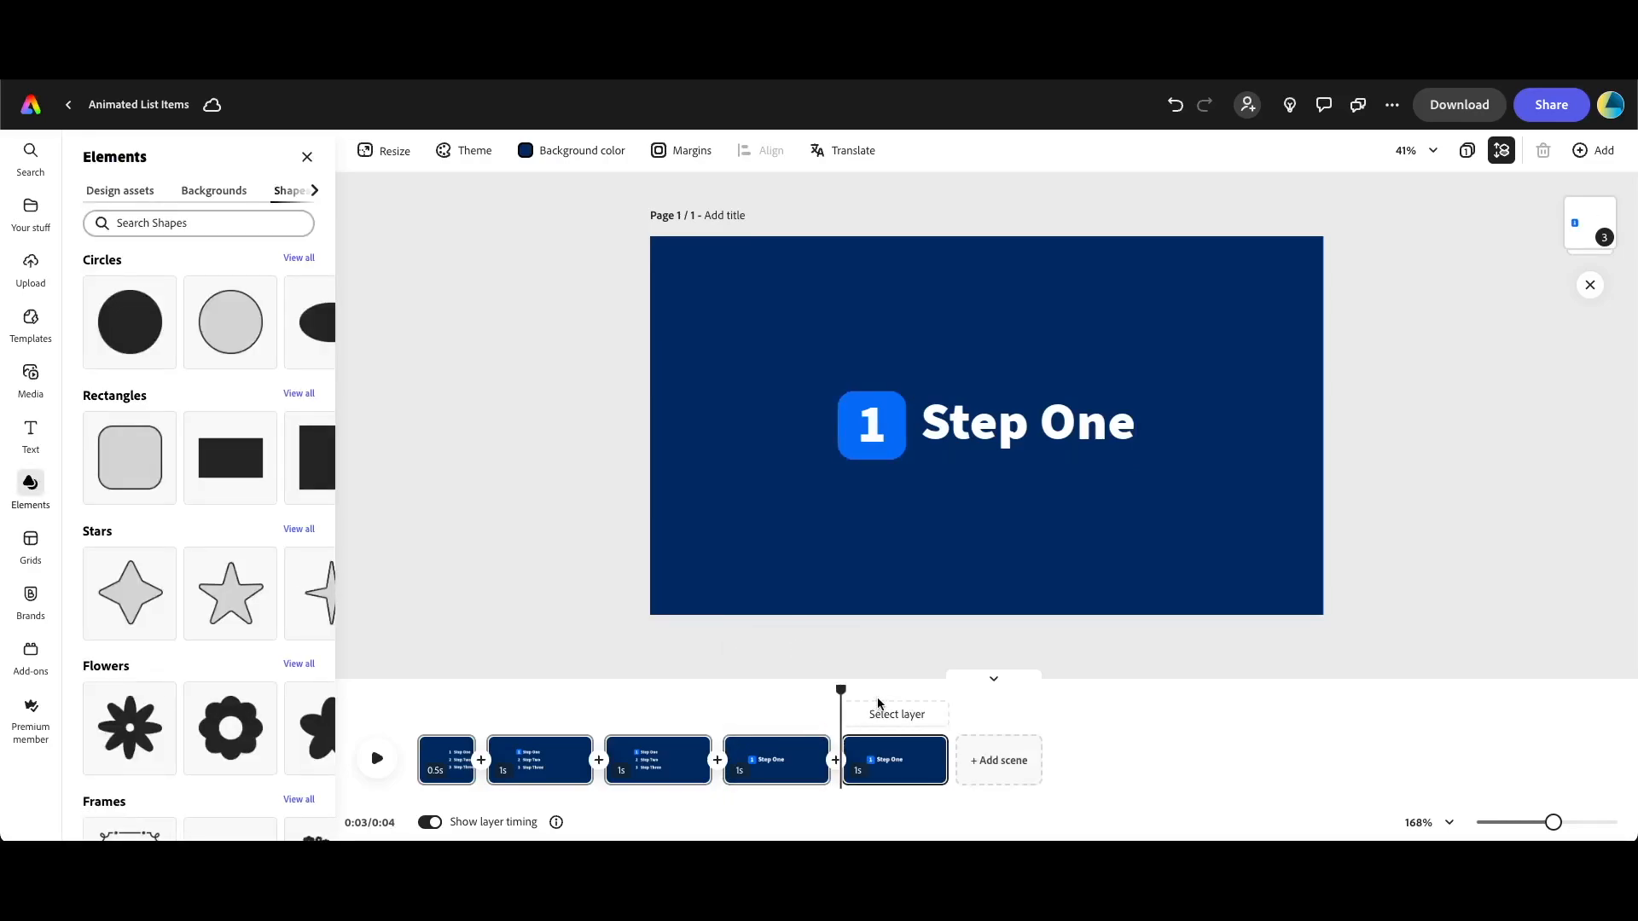
Apply a Shrink out animation with the Energetic personality to the Step One group in the fifth scene and play it back
click(982, 422)
click(285, 195)
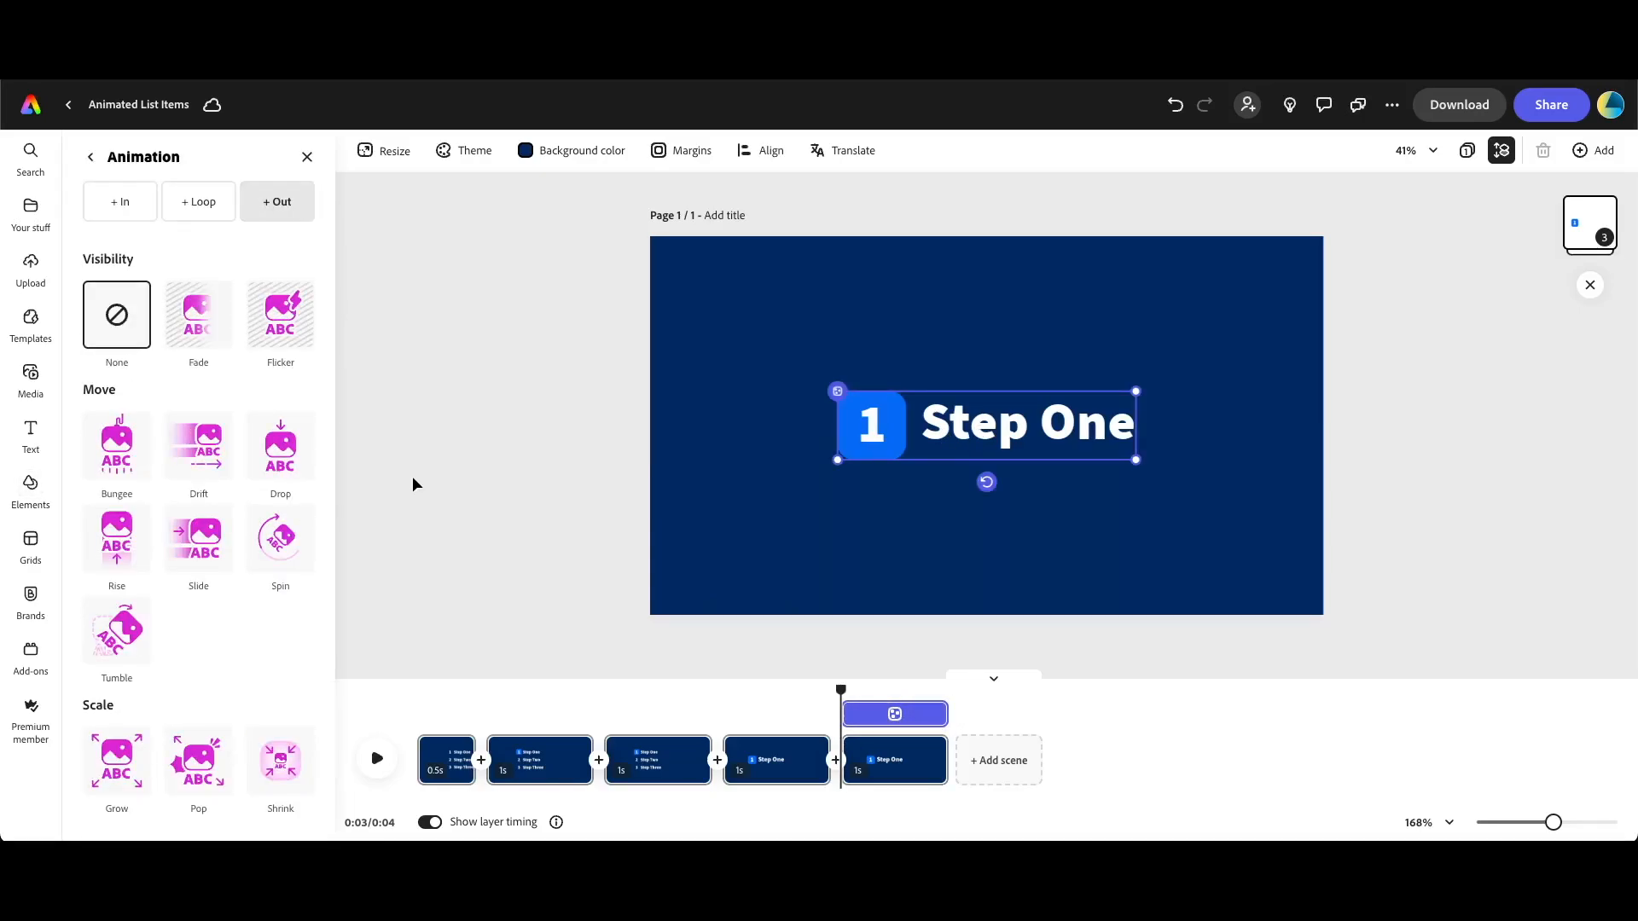
click(286, 769)
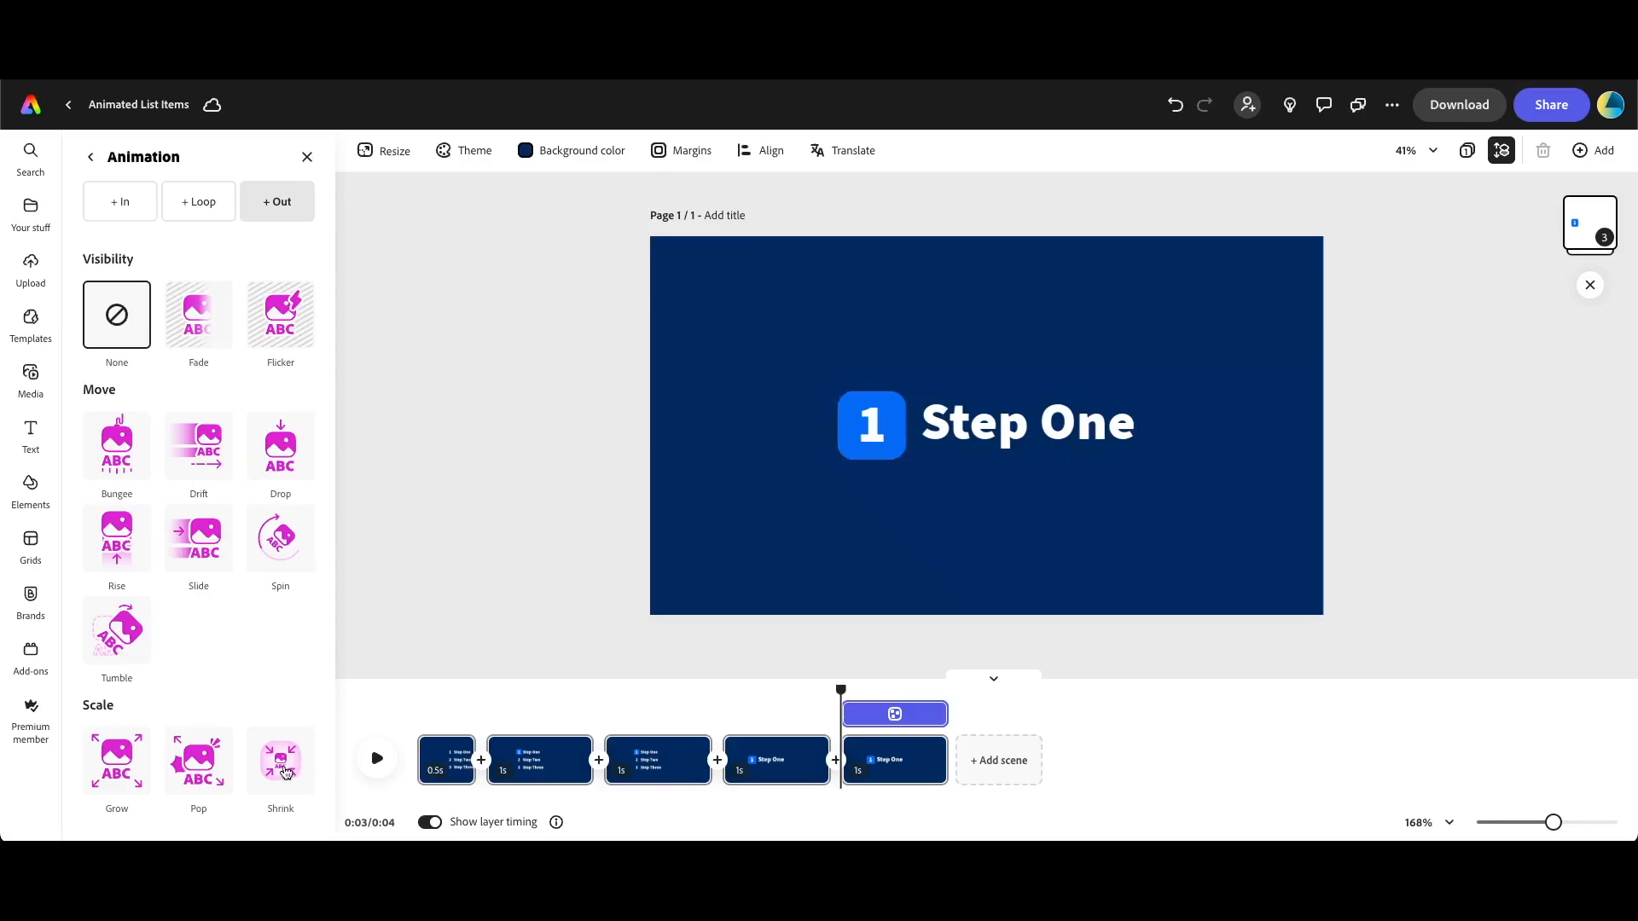
click(283, 766)
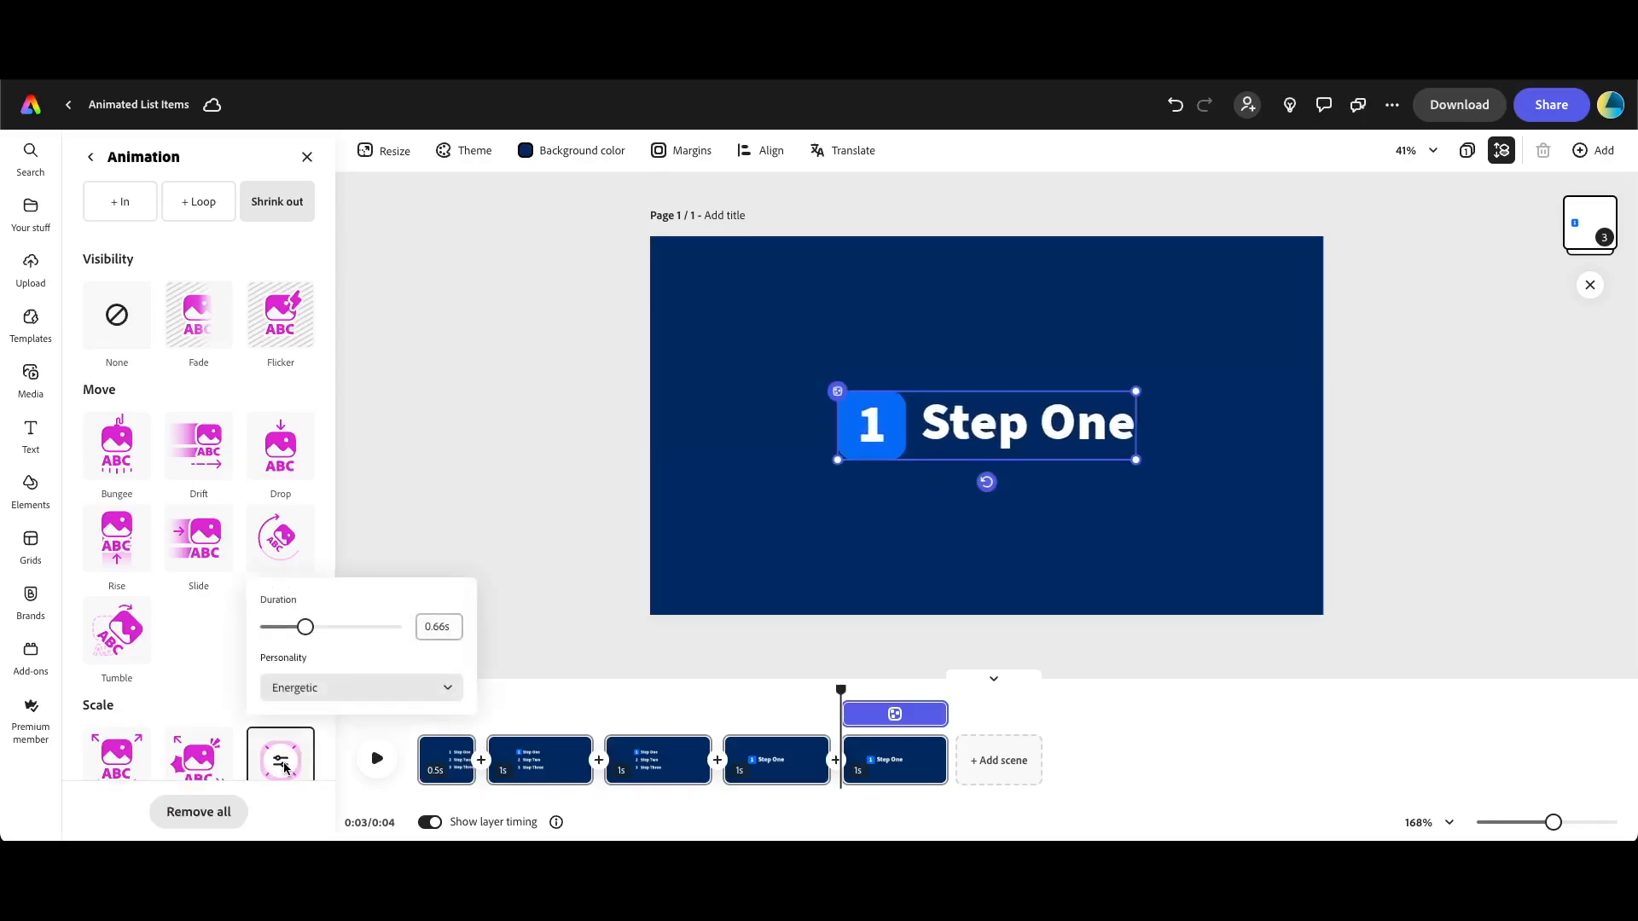
click(340, 689)
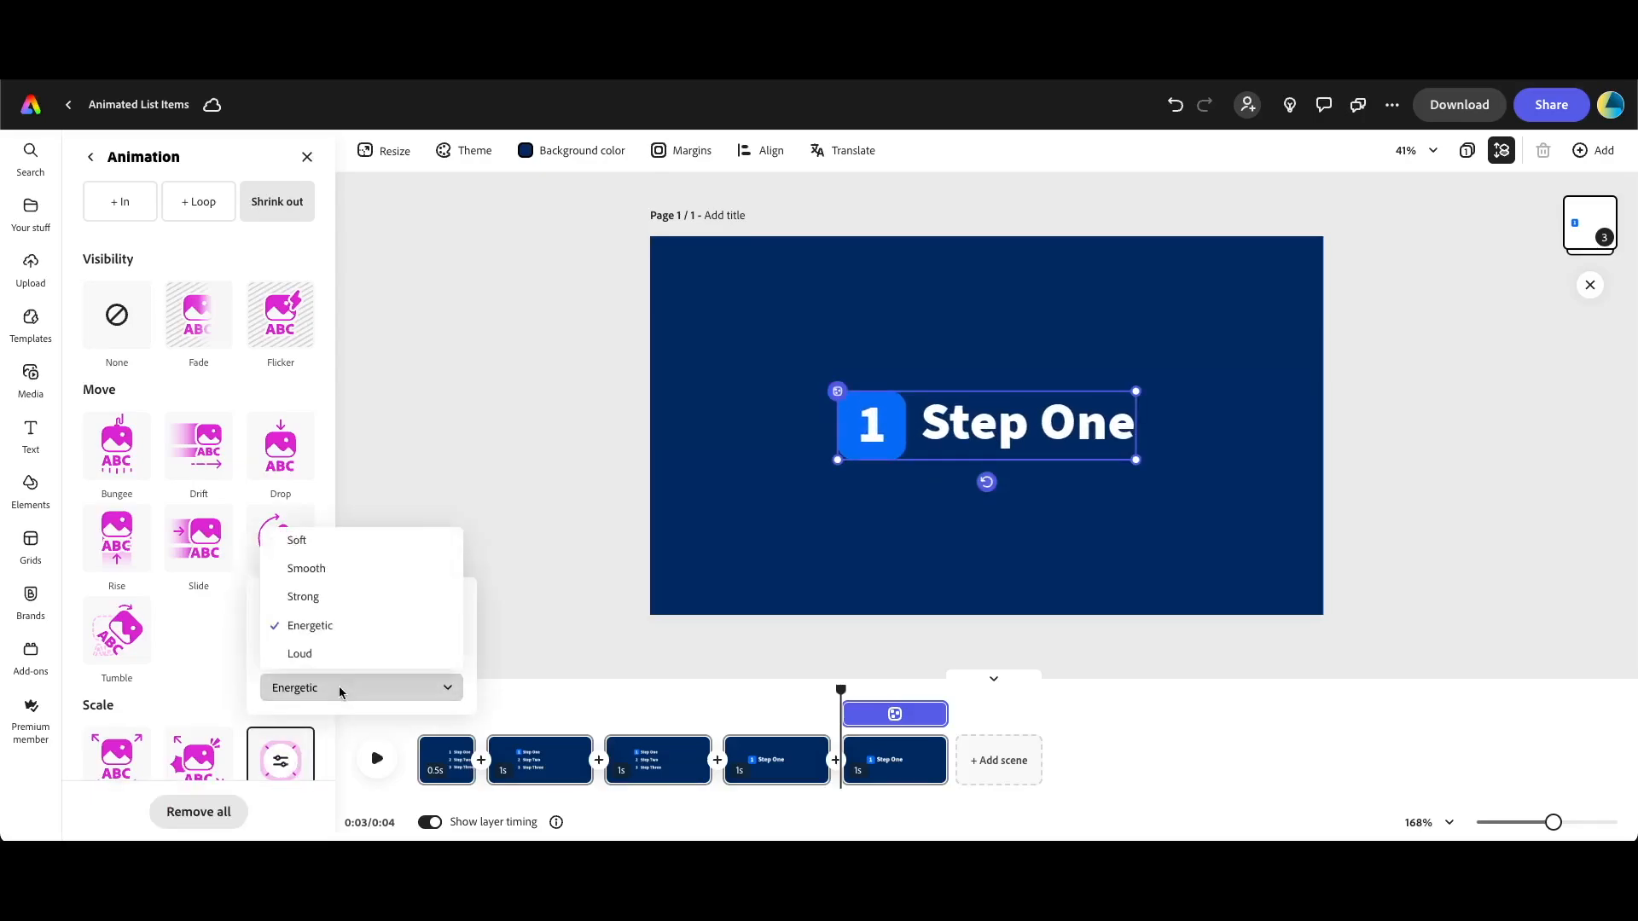
click(343, 633)
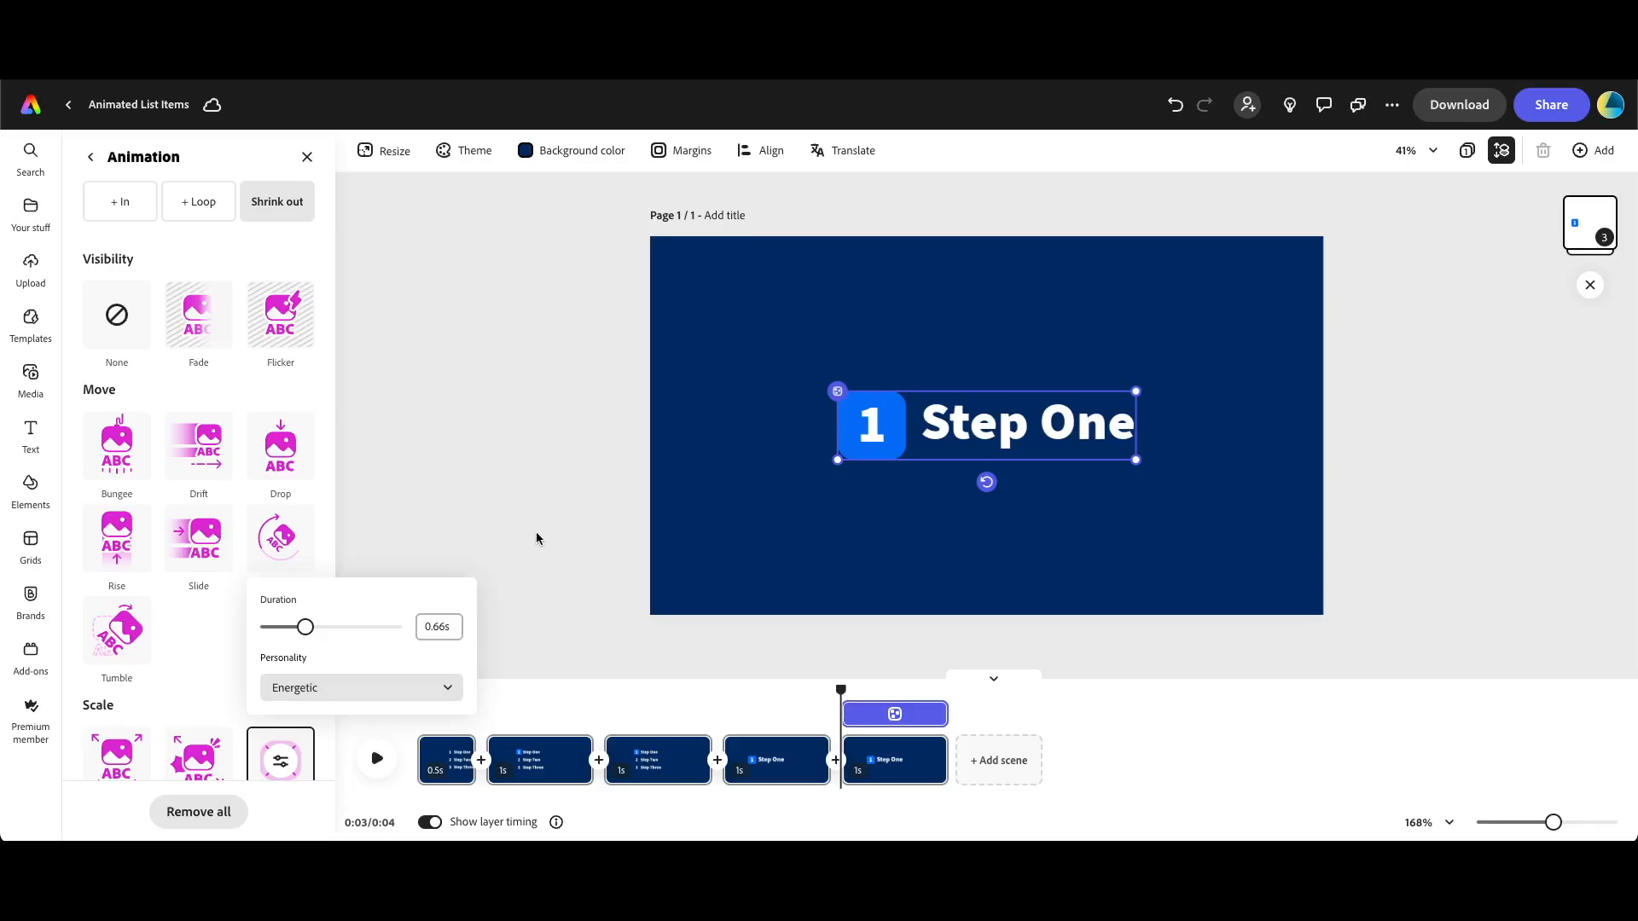
click(376, 759)
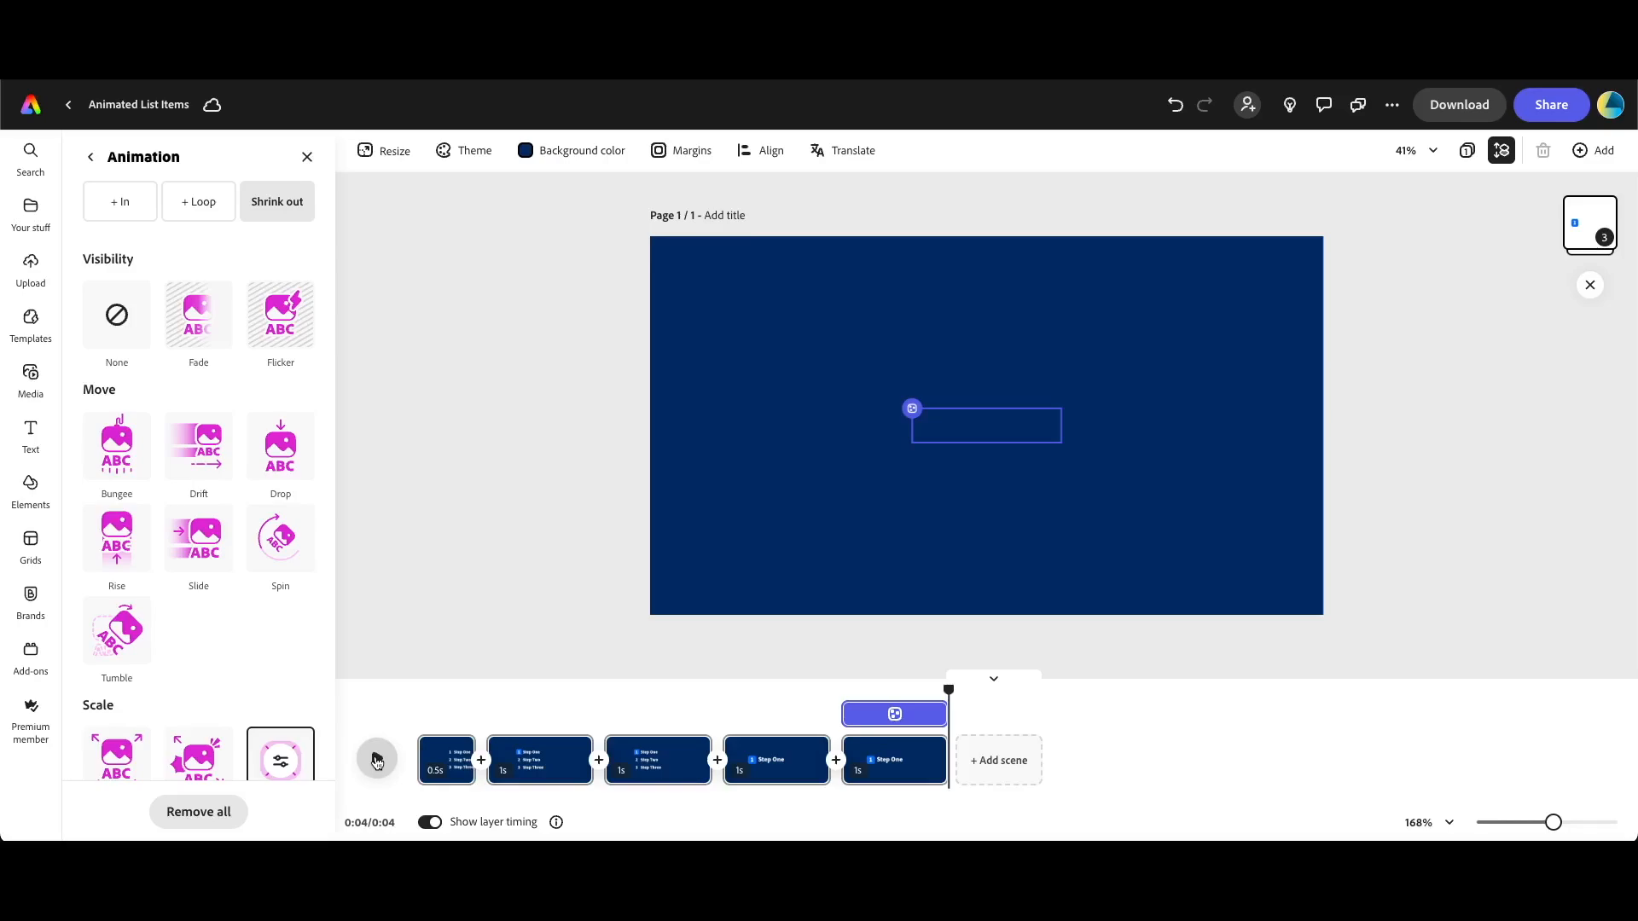
click(376, 759)
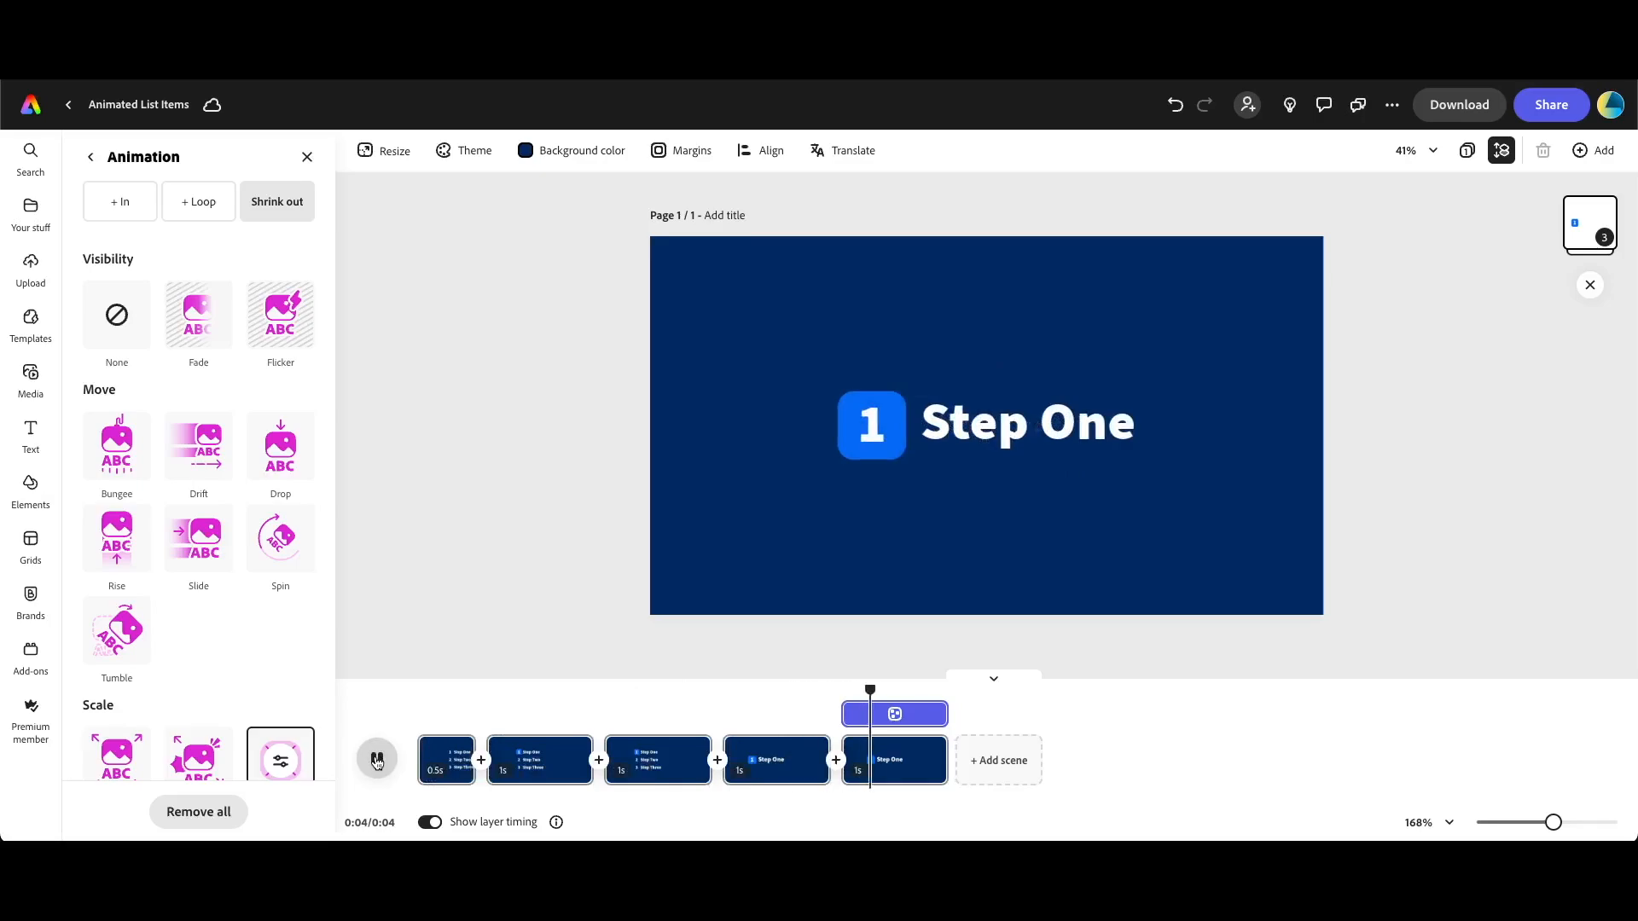
Fill the blank second page's background with the dark navy swatch from the library colours
click(376, 759)
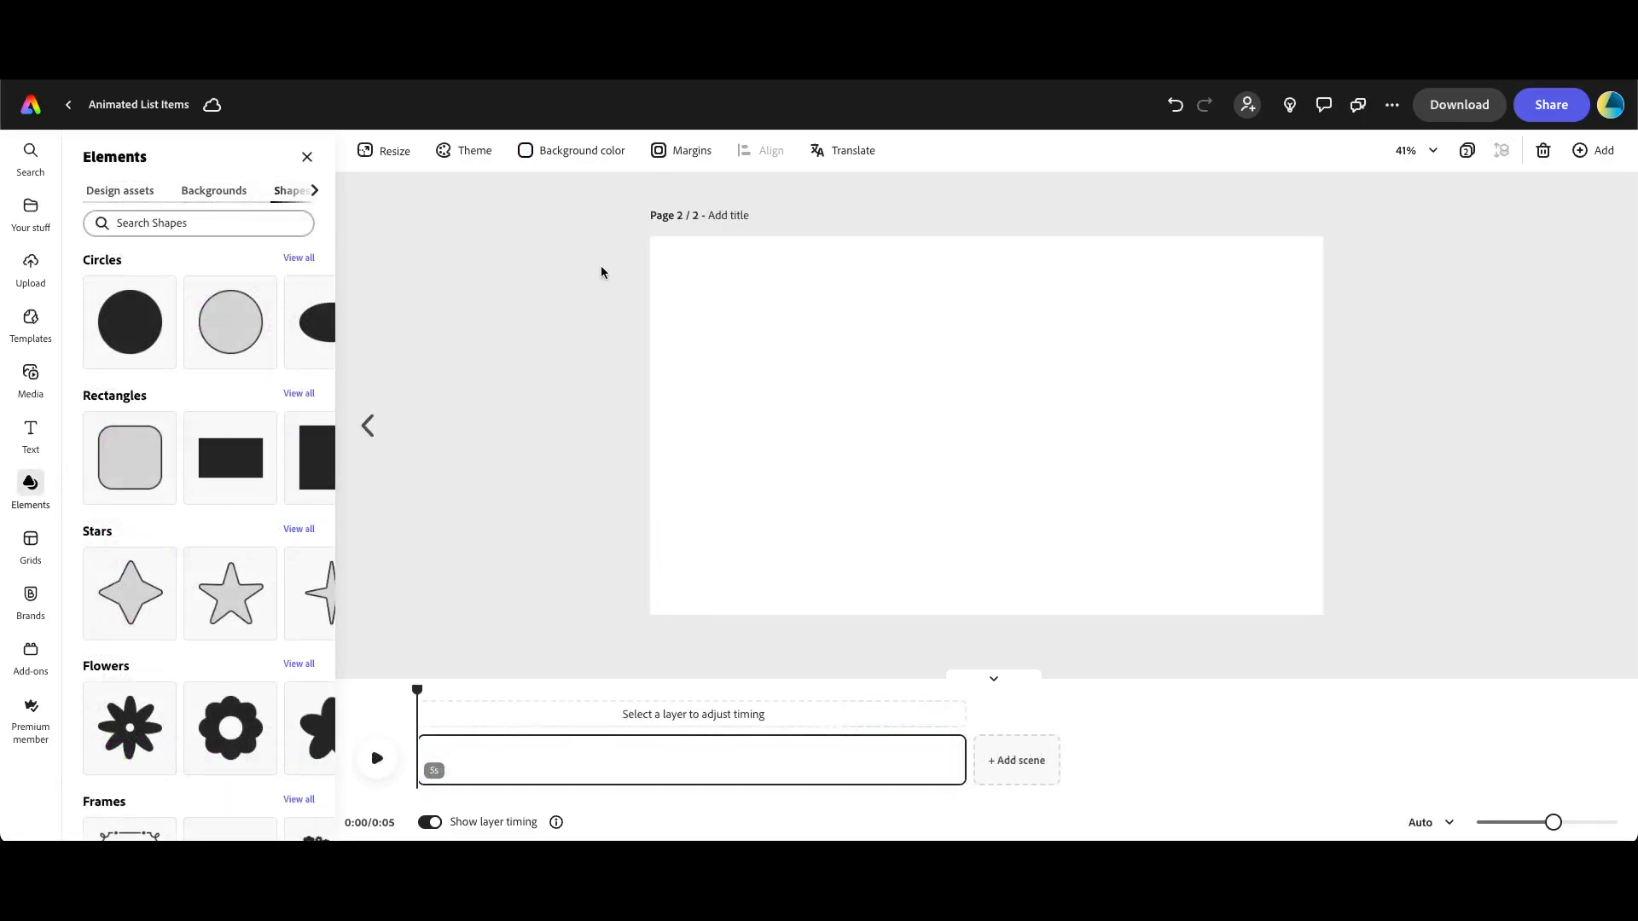
click(573, 162)
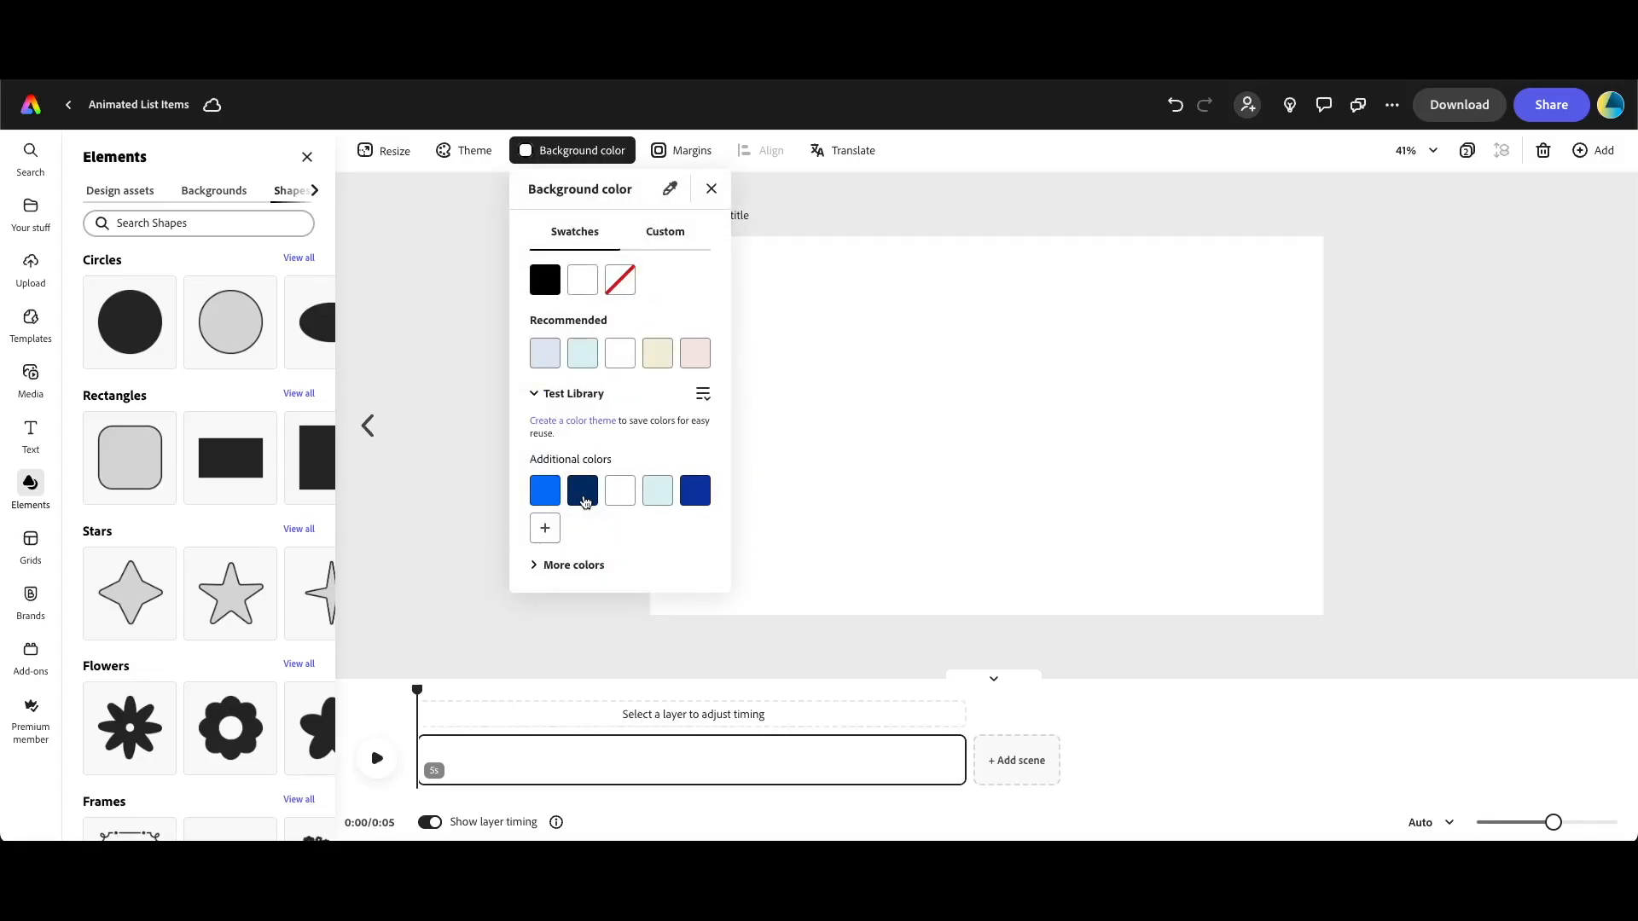
click(581, 495)
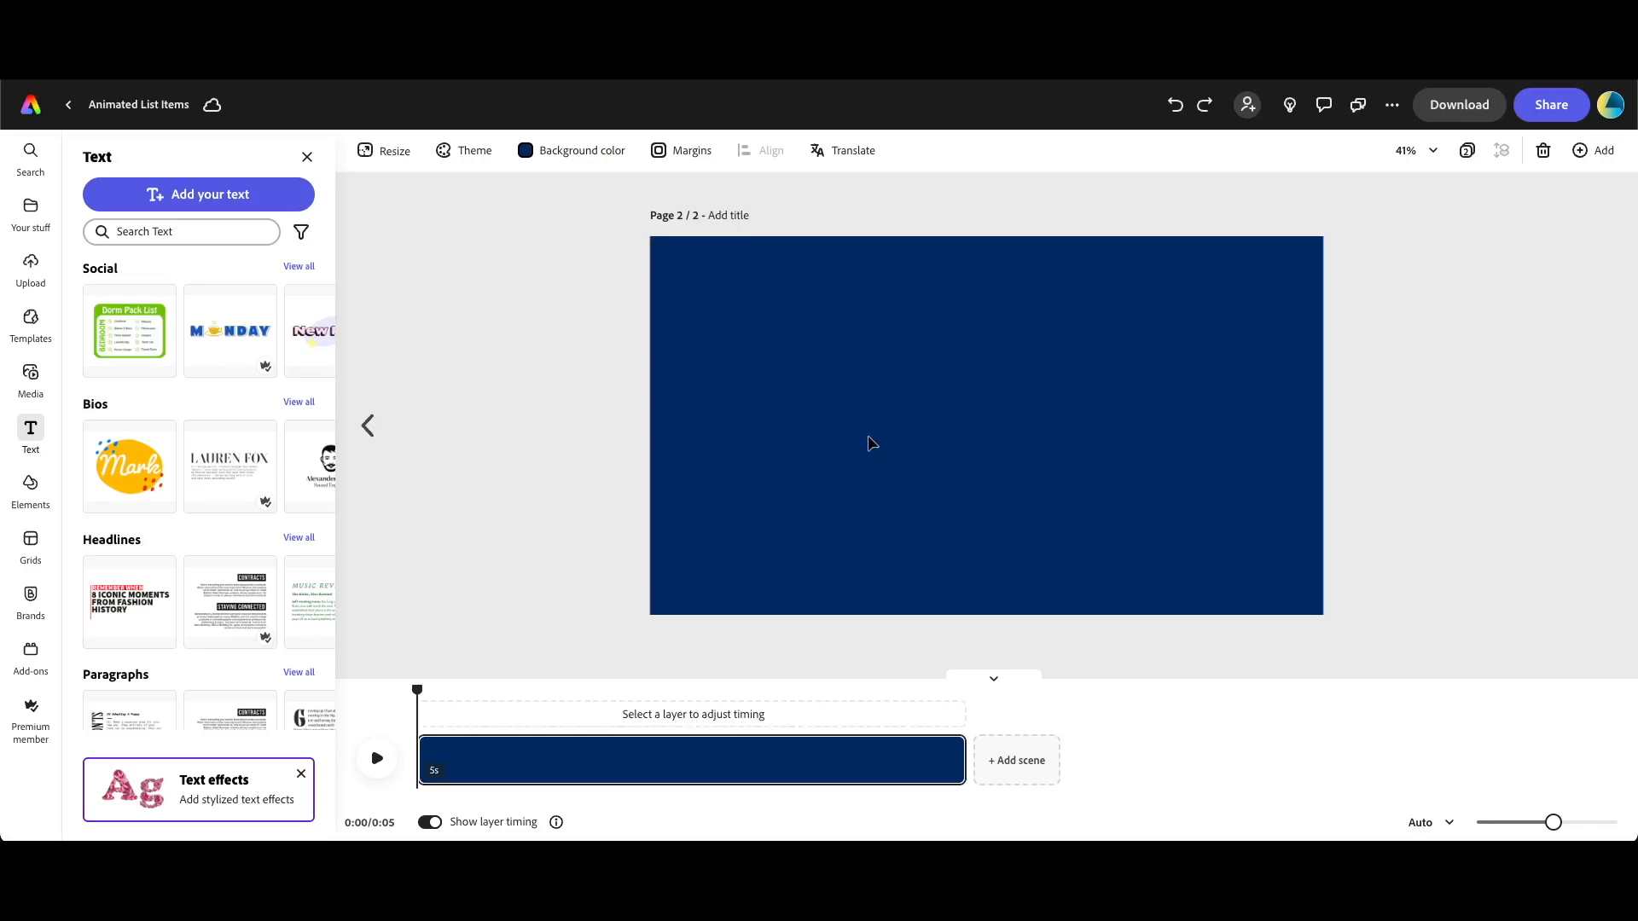
Add a text layer reading STEP to the navy page with a font size of 180
click(299, 200)
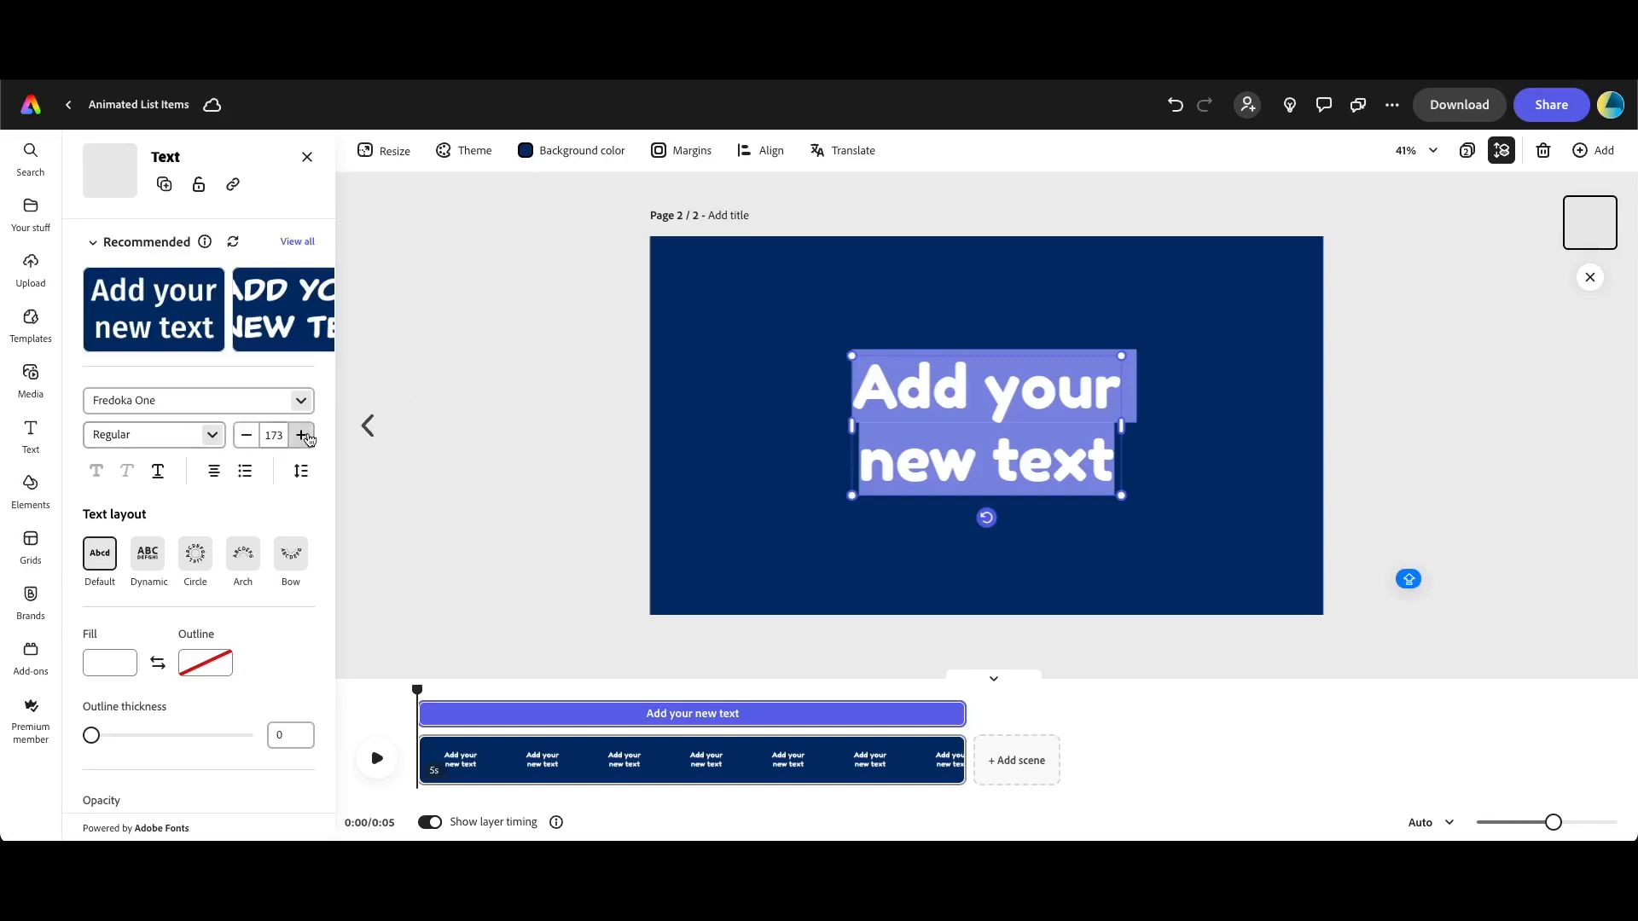
click(282, 438)
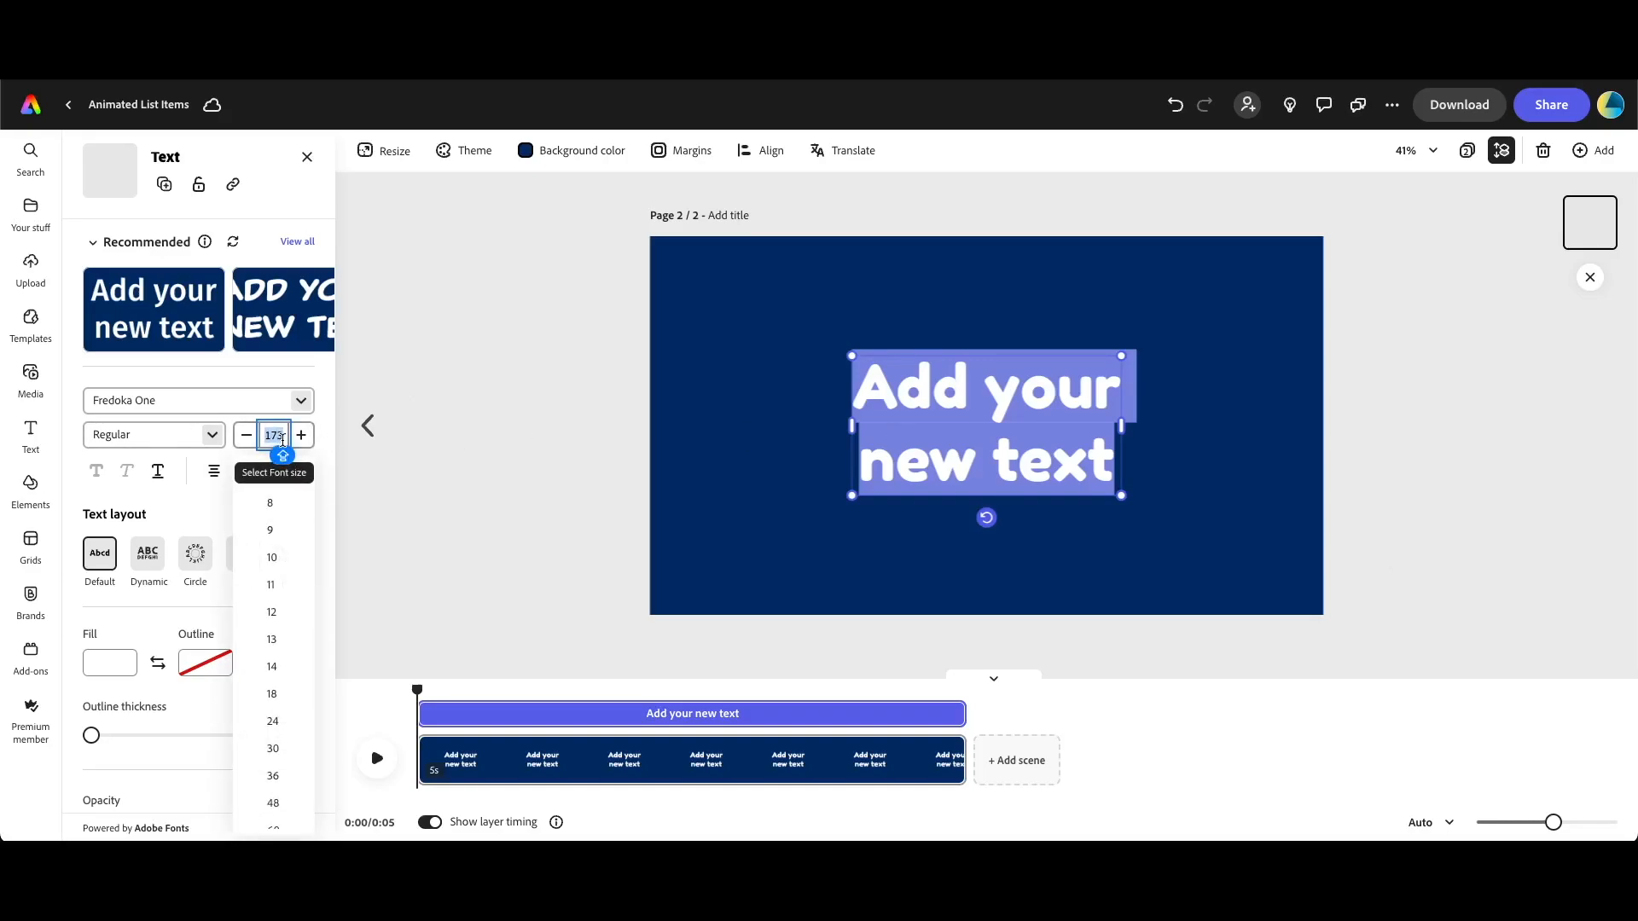
text(180)
key(Return)
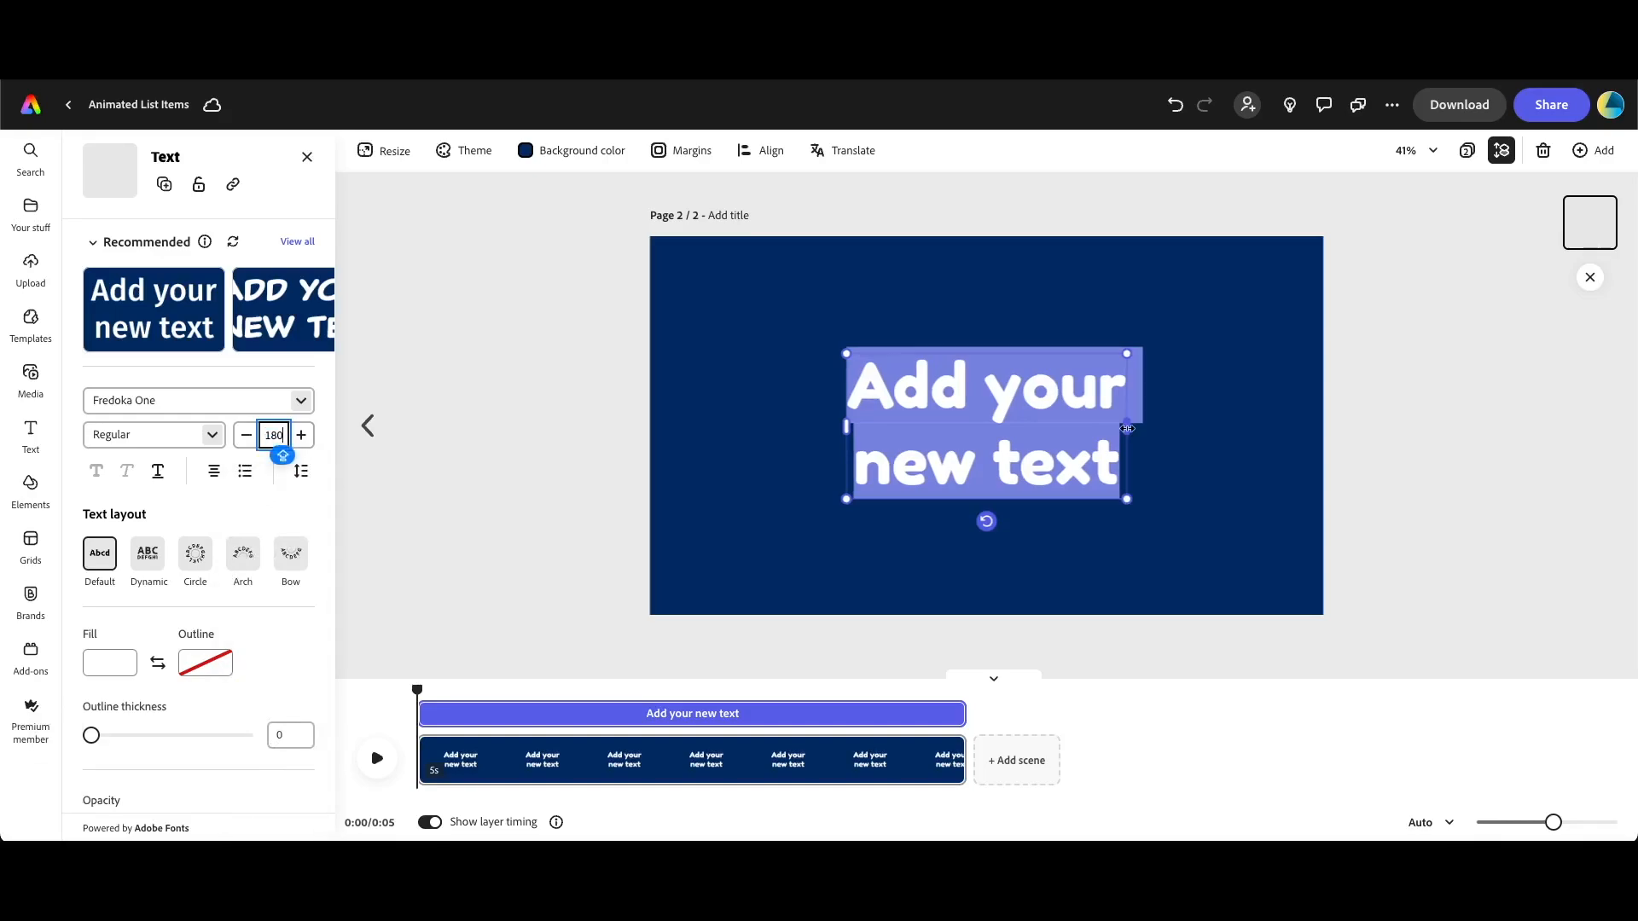
text(STE)
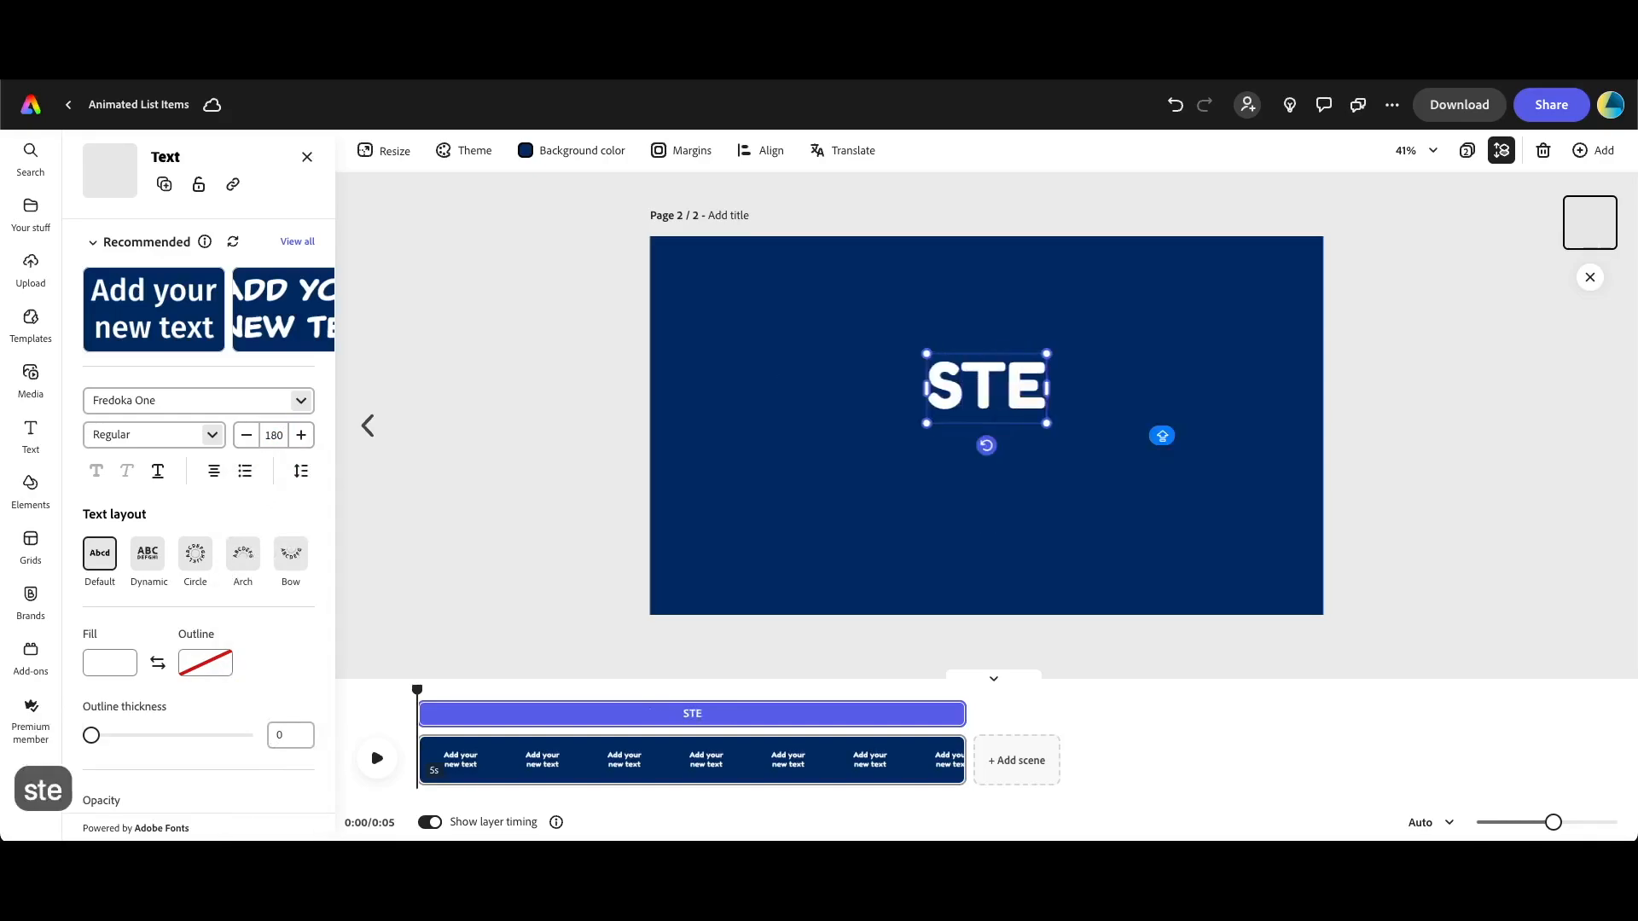
text(P)
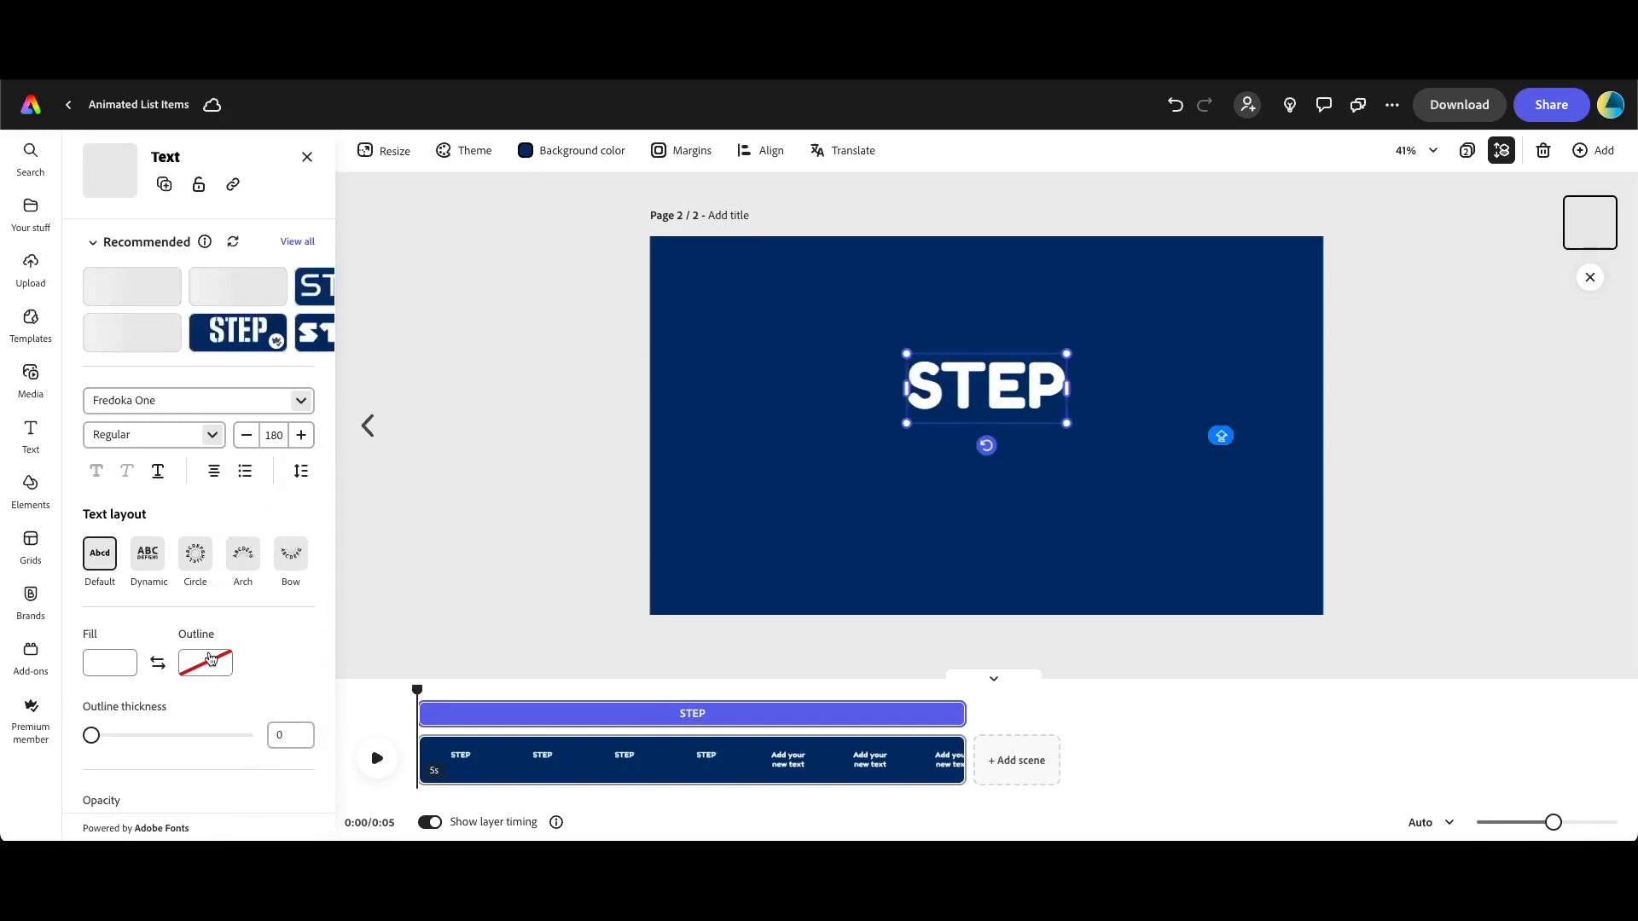
Give the STEP text a bright blue outline with a thickness of 60
click(211, 658)
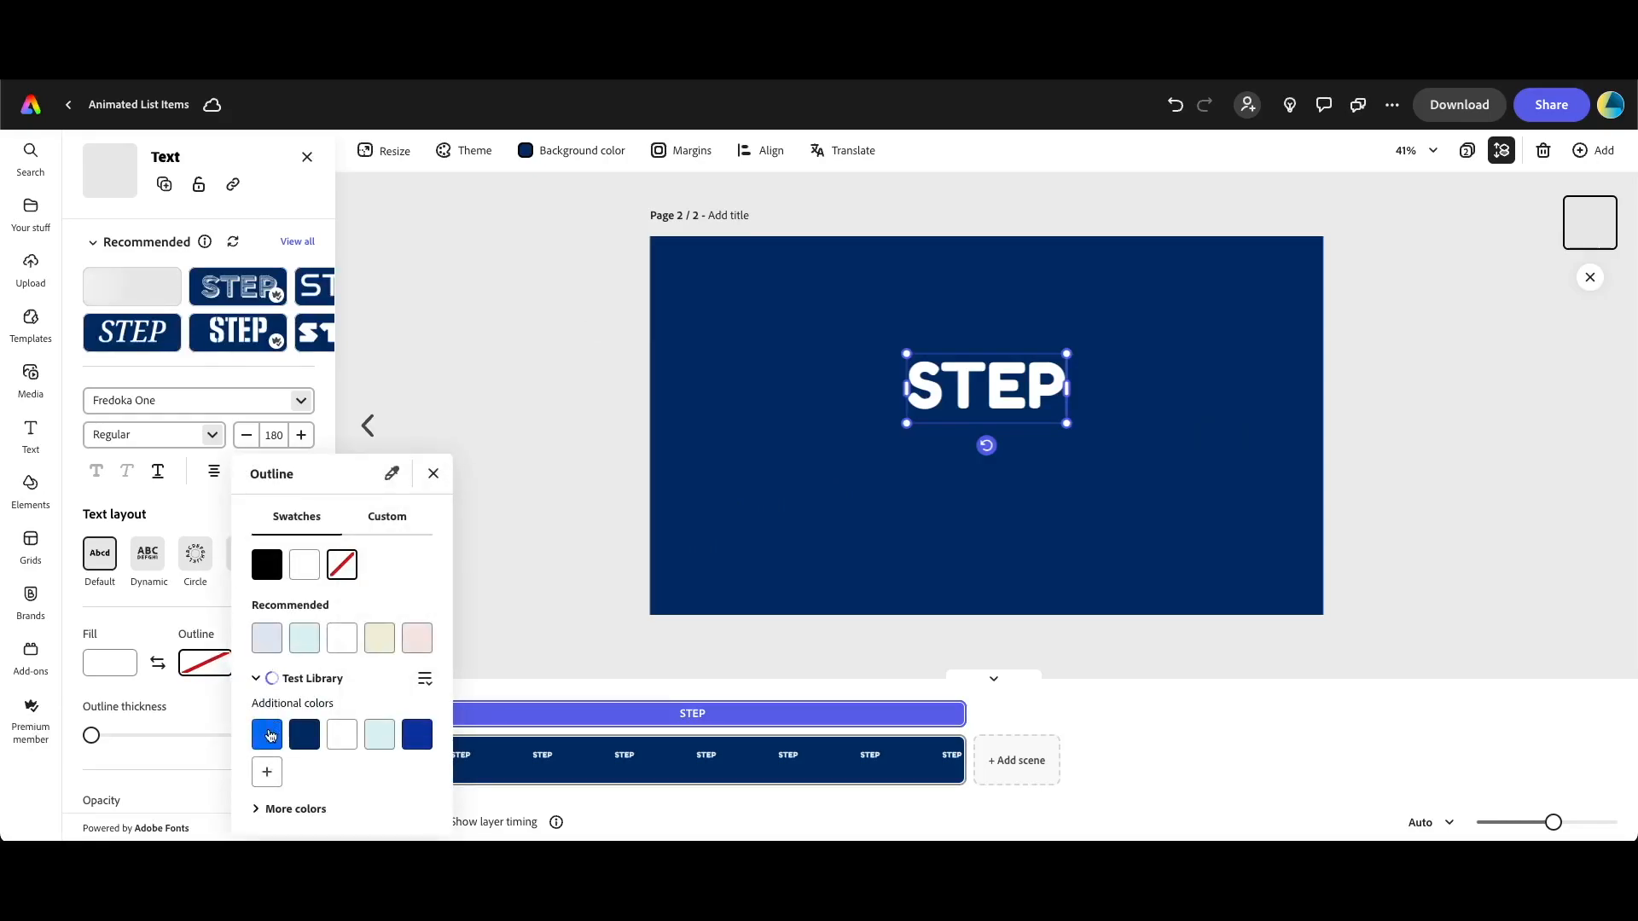
click(267, 775)
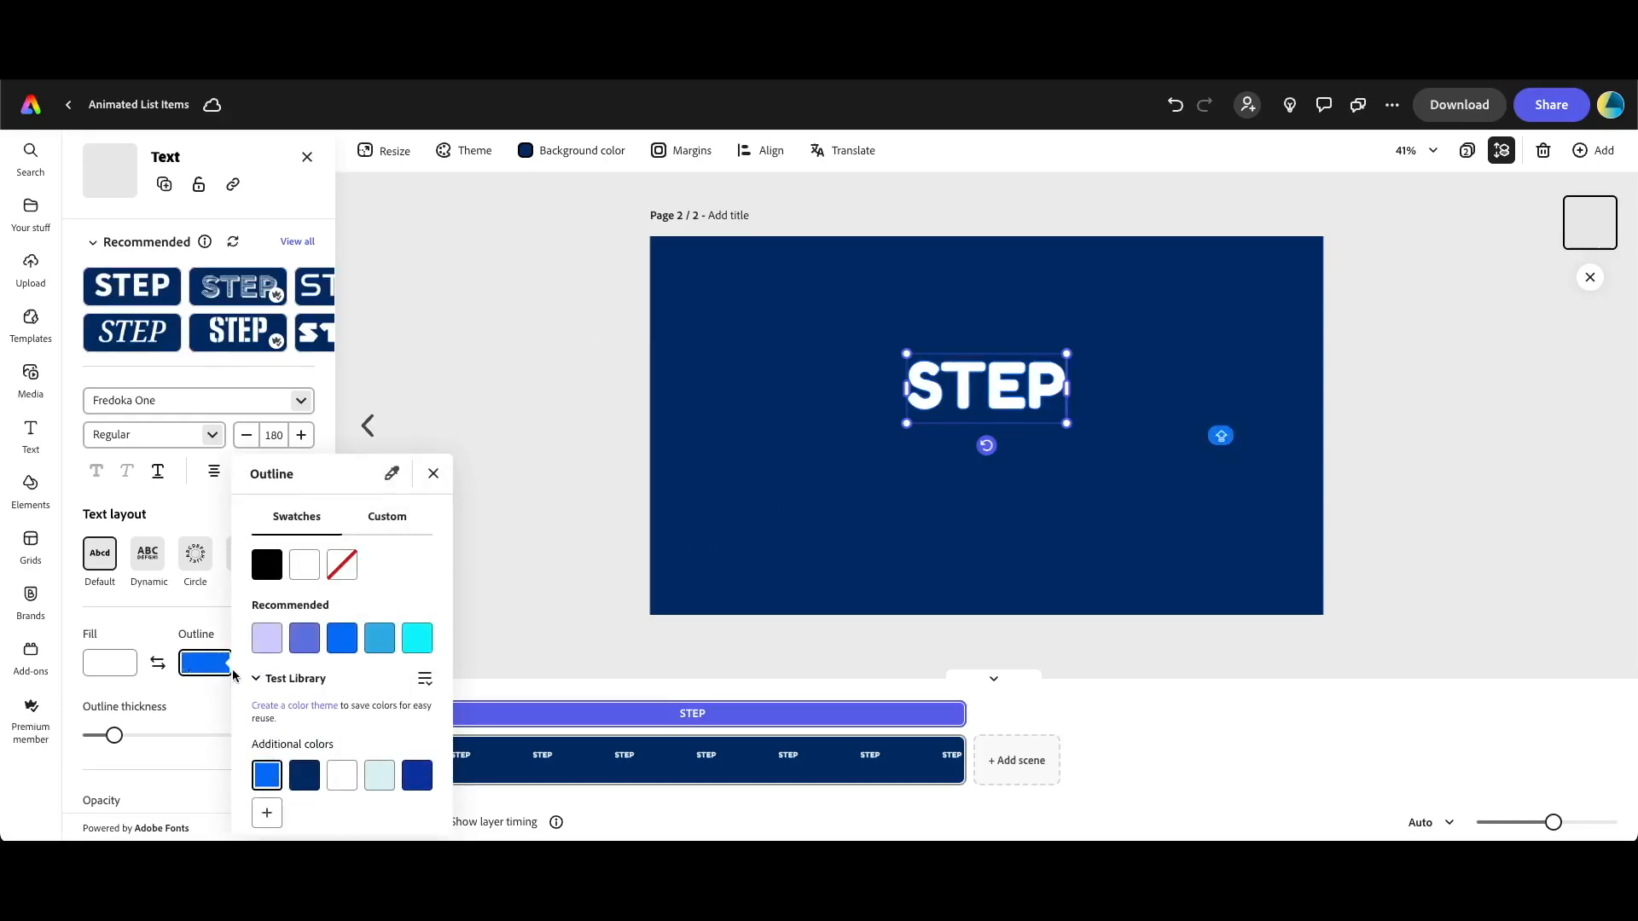
click(463, 493)
click(298, 738)
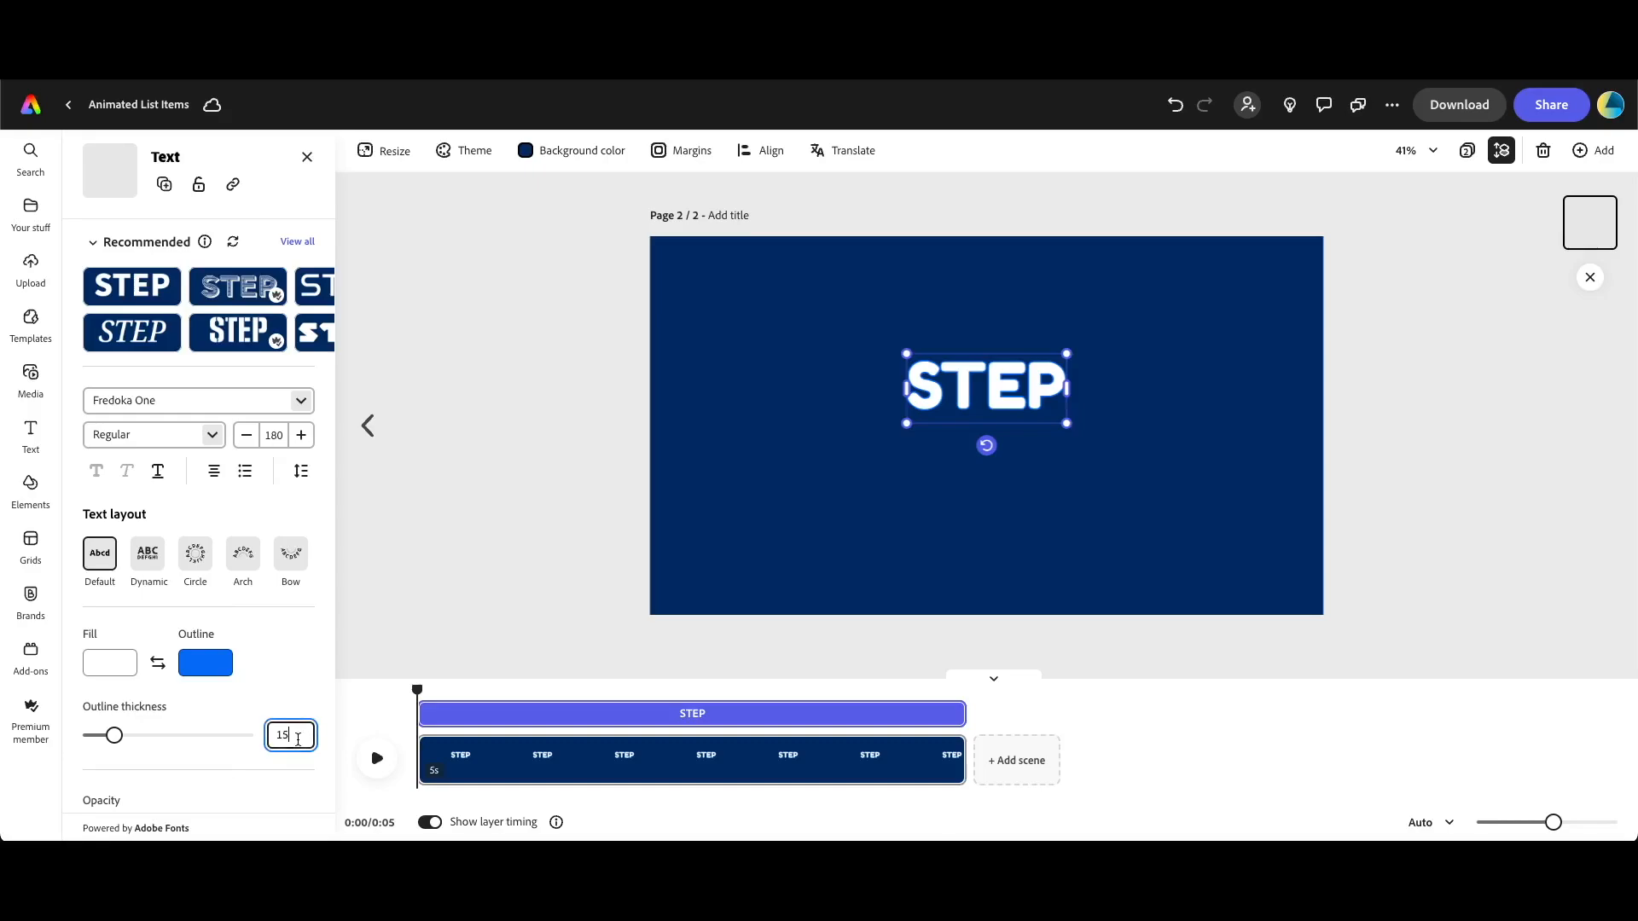
drag(298, 739, 226, 738)
text(60)
key(Return)
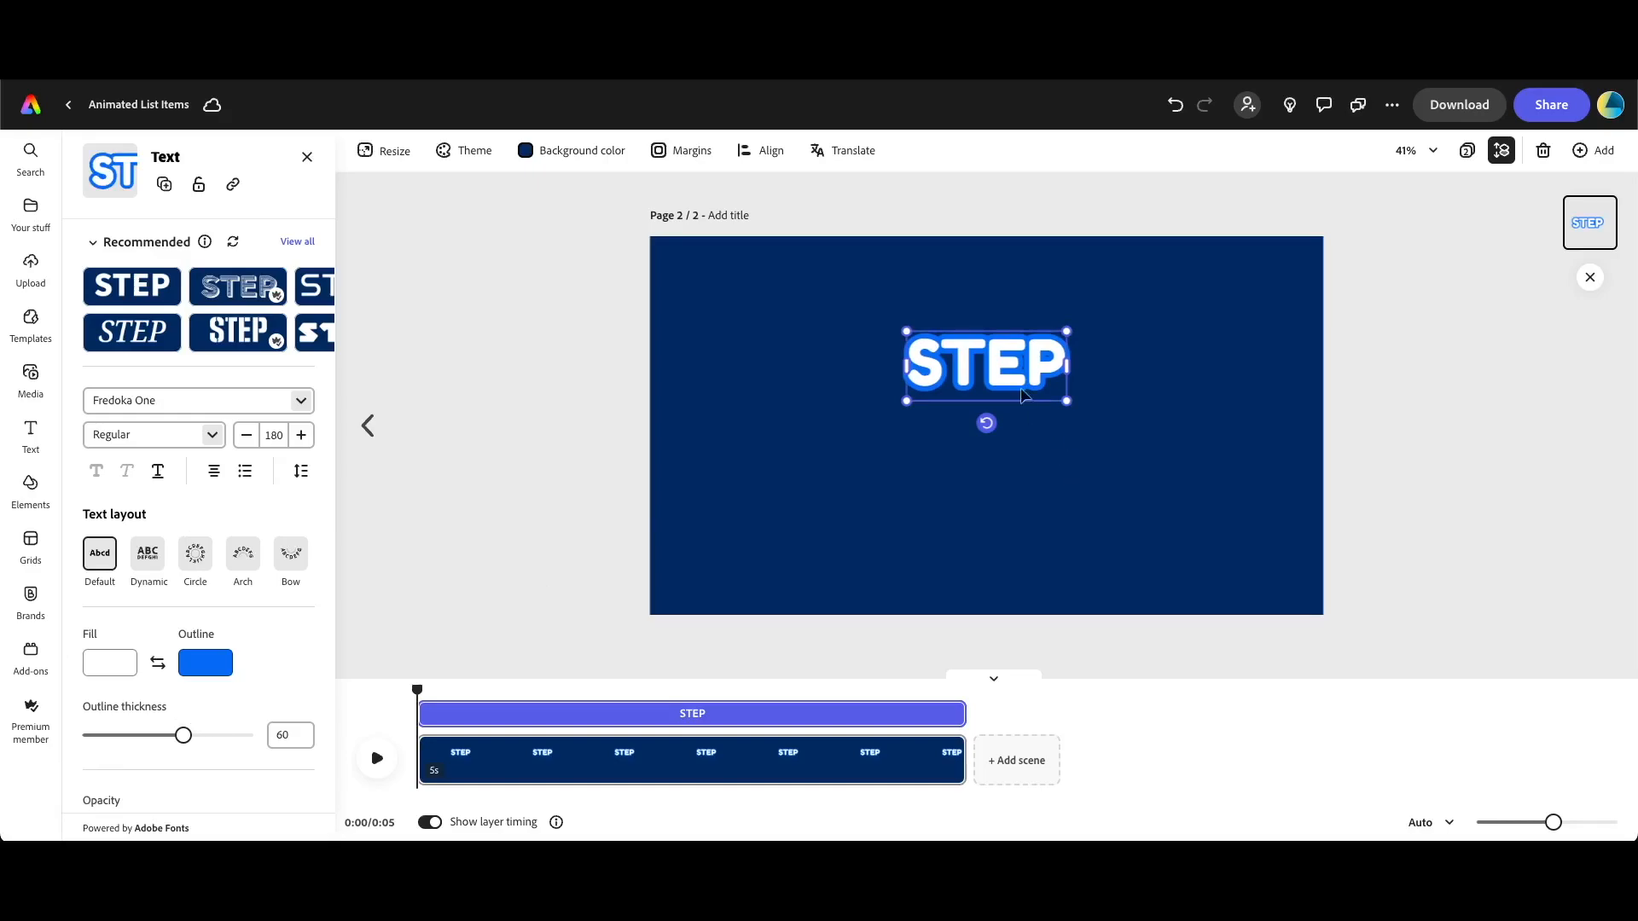
Duplicate the STEP text directly below the original and change the copy's text to 1
drag(998, 392, 998, 487)
double_click(991, 476)
key(shift)
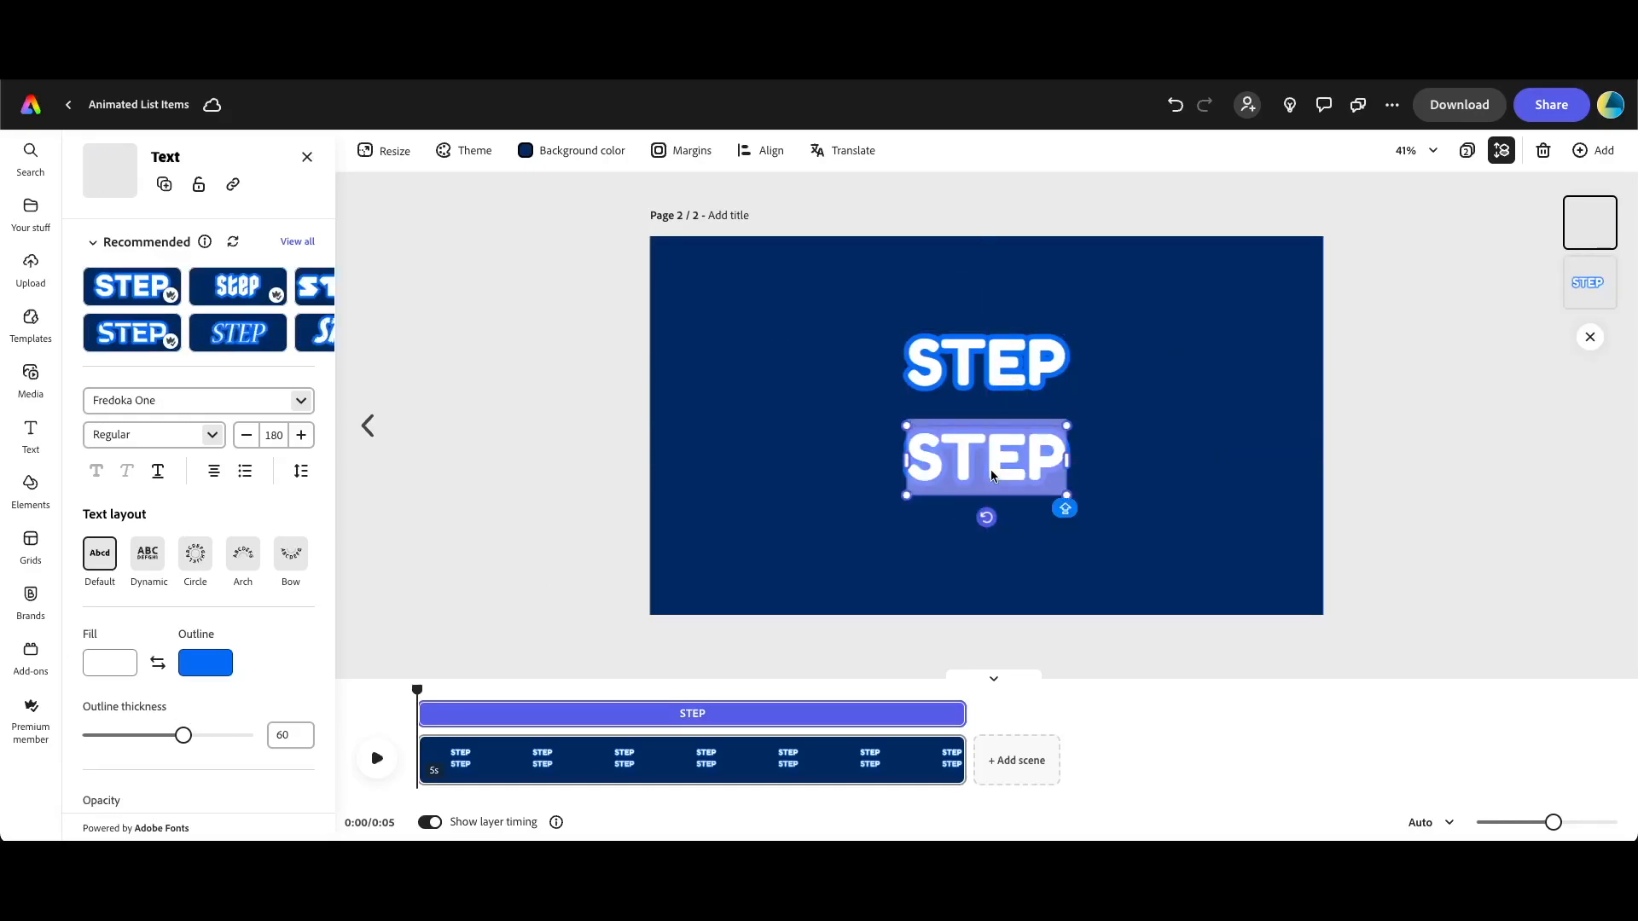
text(1)
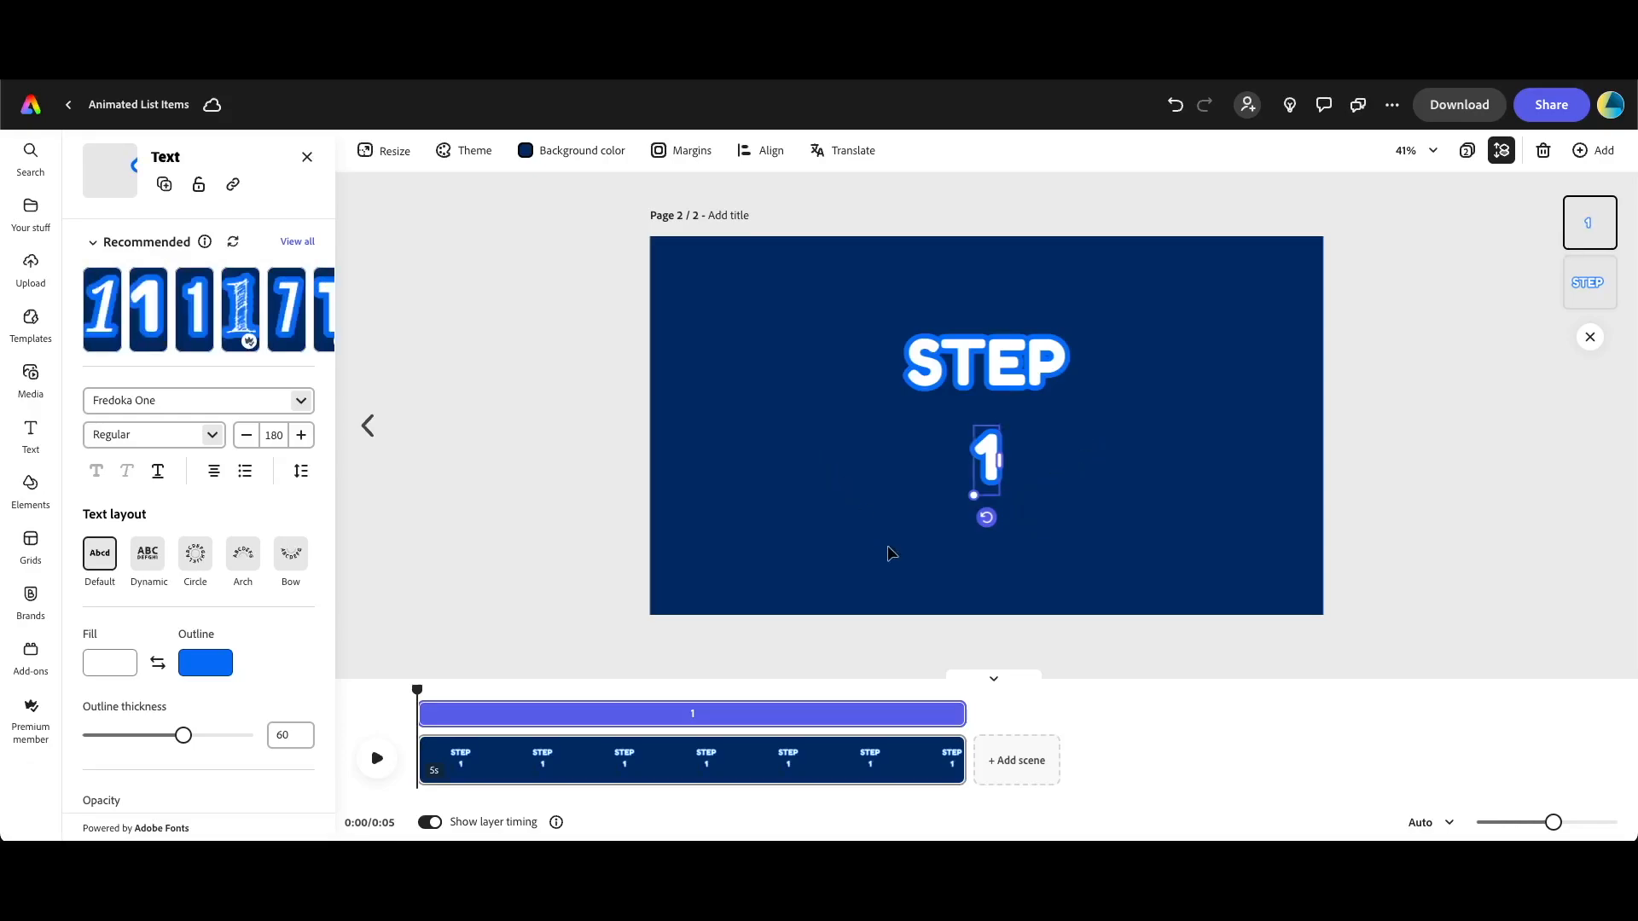
Enlarge the number 1 to font size 370, centre it under STEP and set its outline thickness to 60
click(279, 436)
key(shift)
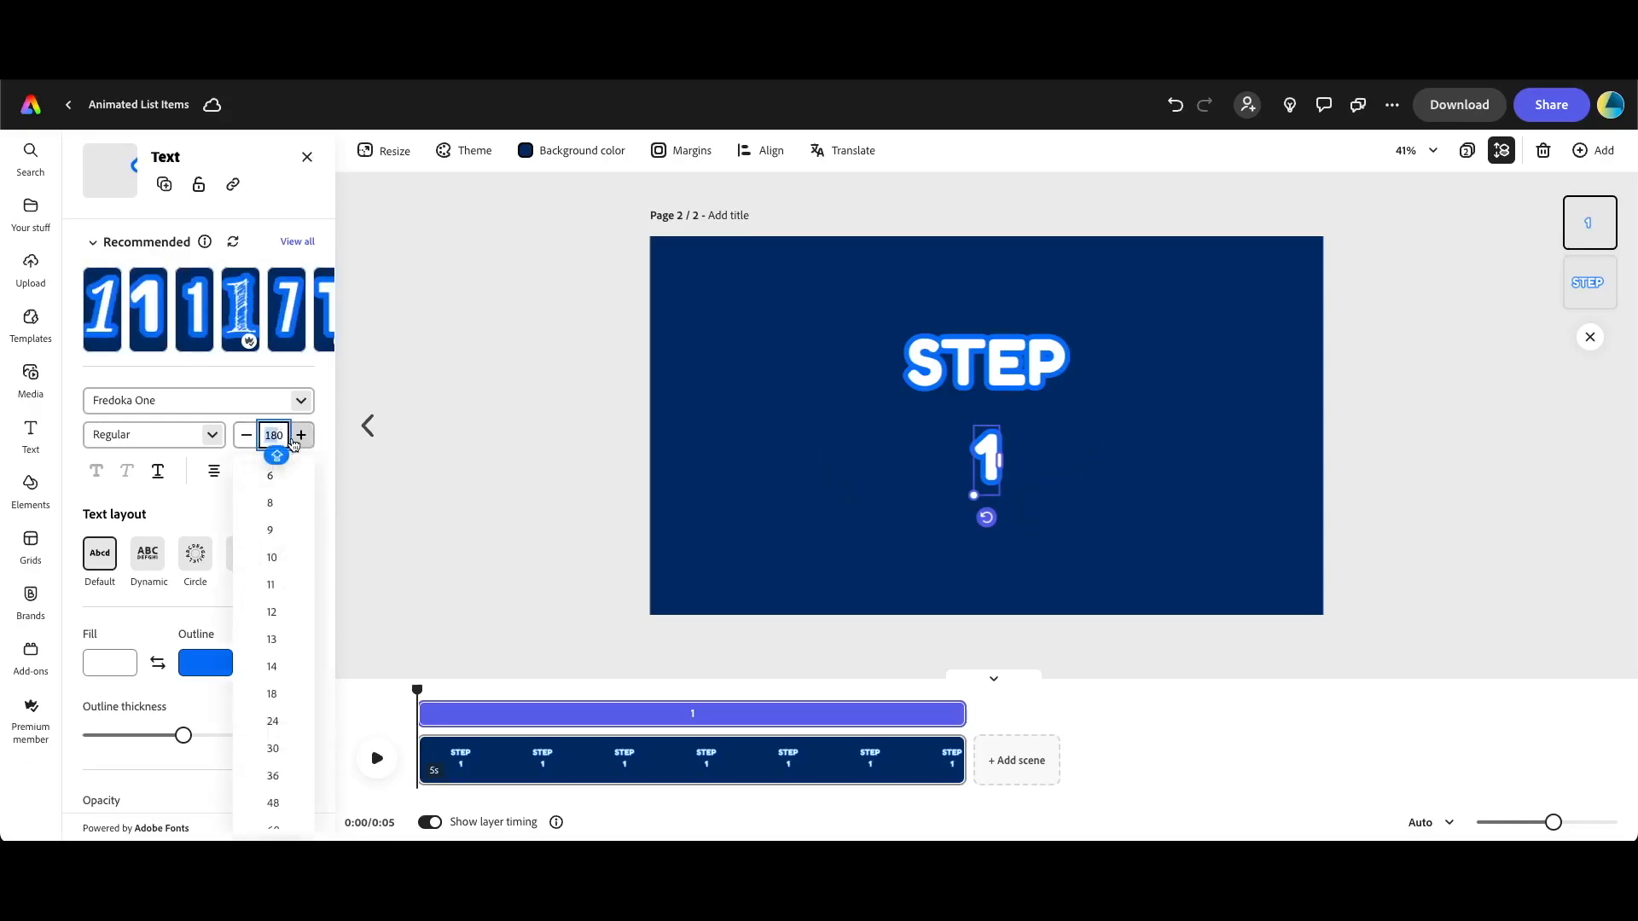
text(370)
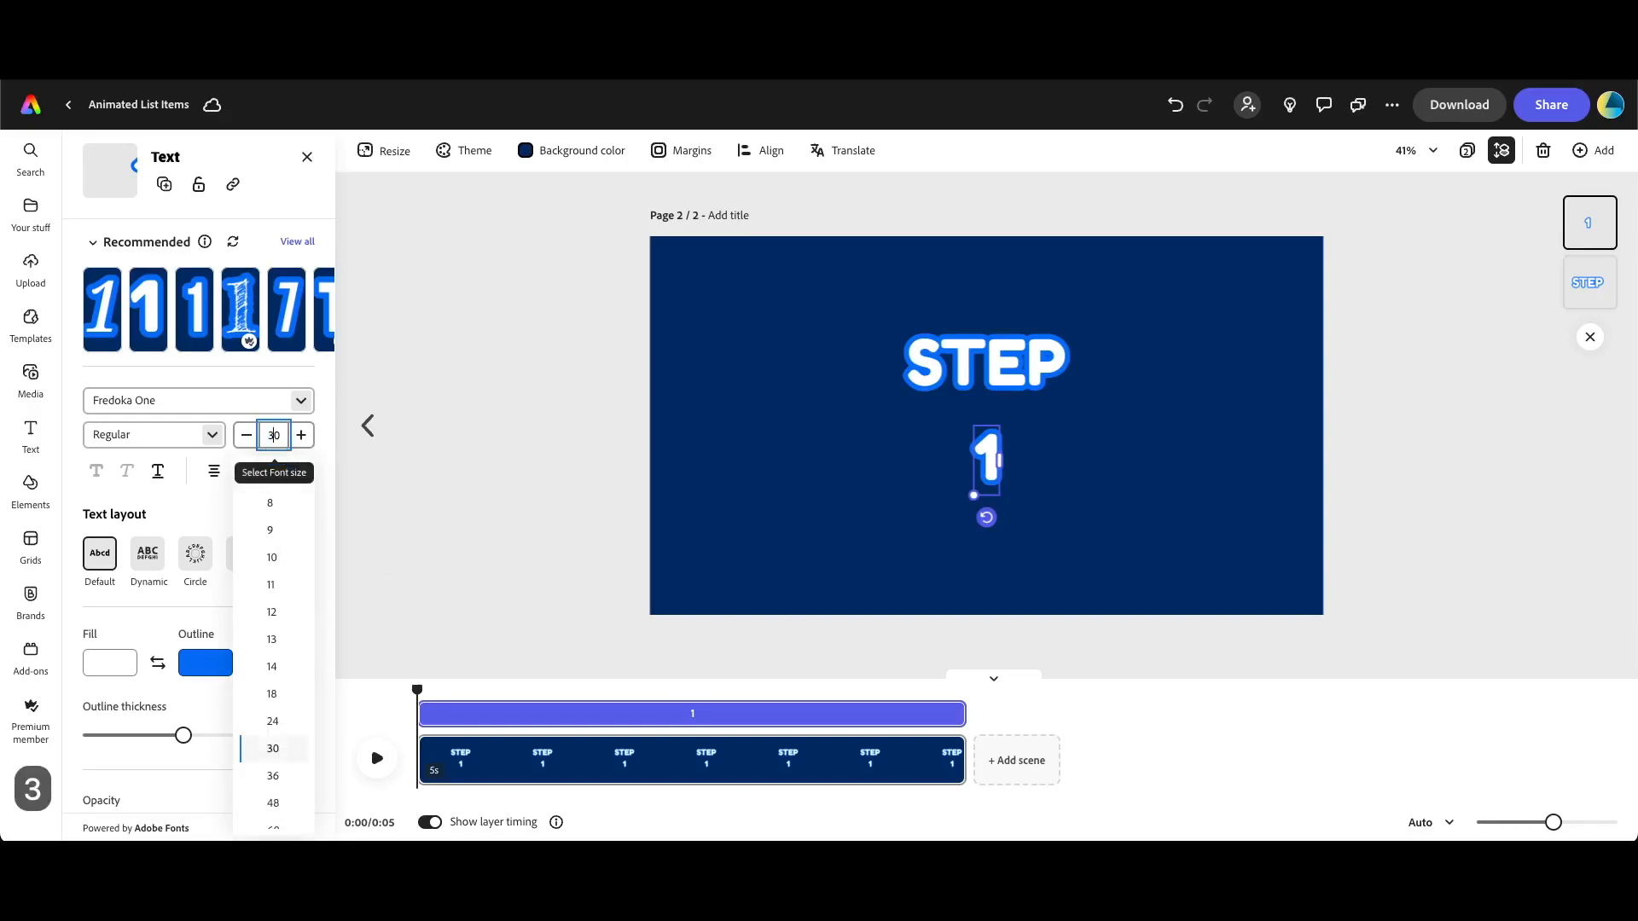
key(Return)
drag(1009, 429, 989, 458)
click(286, 735)
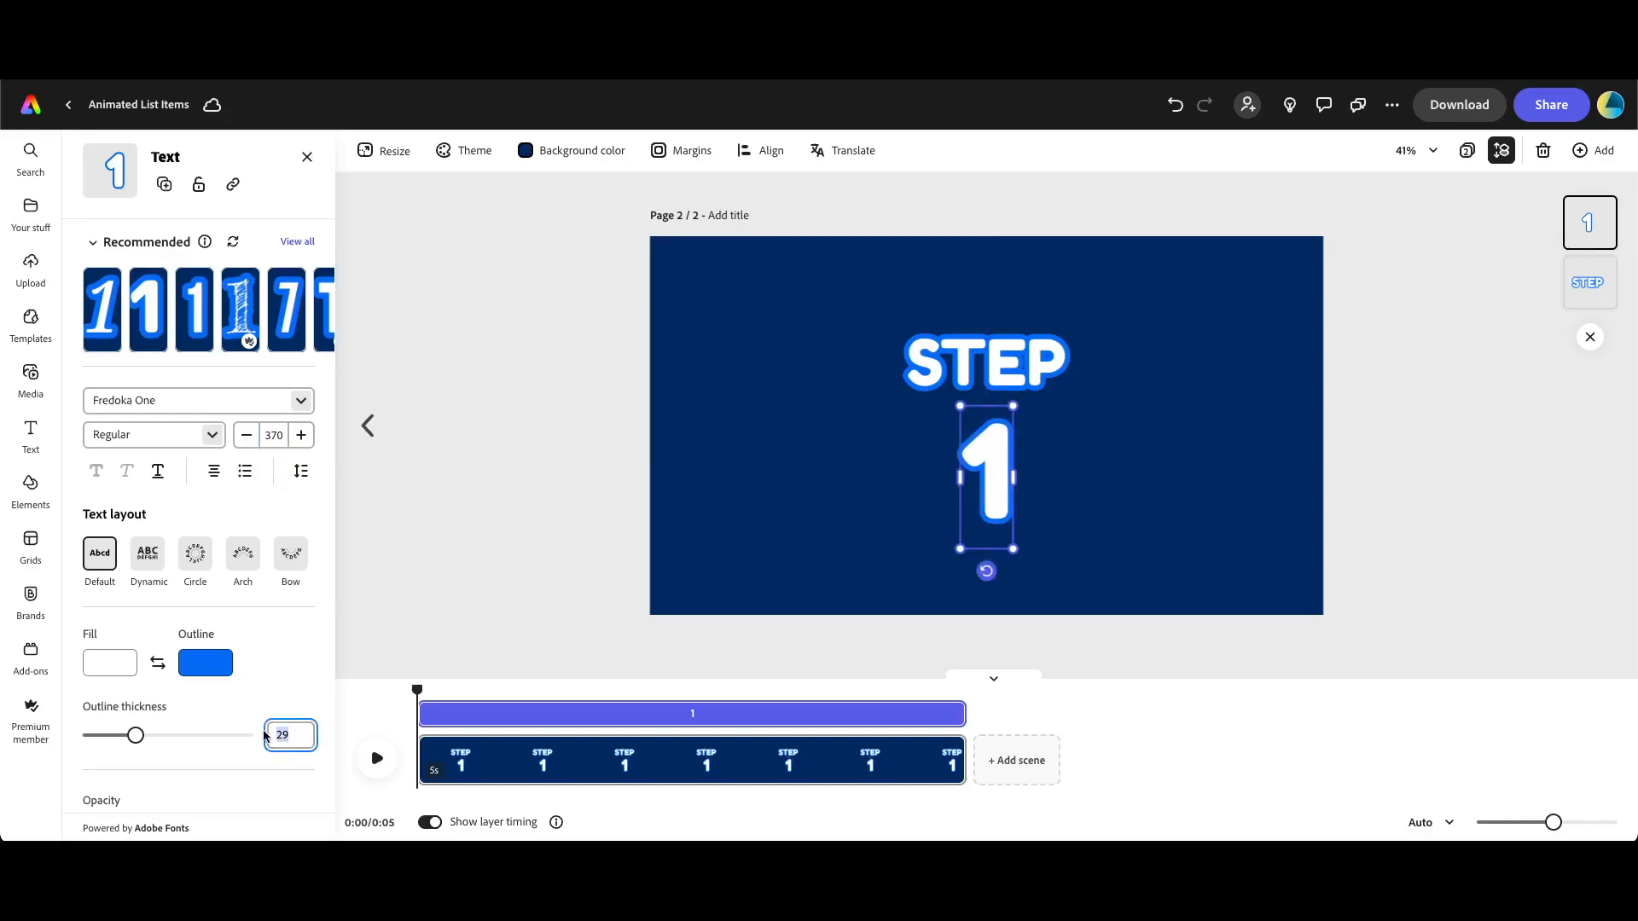
text(60)
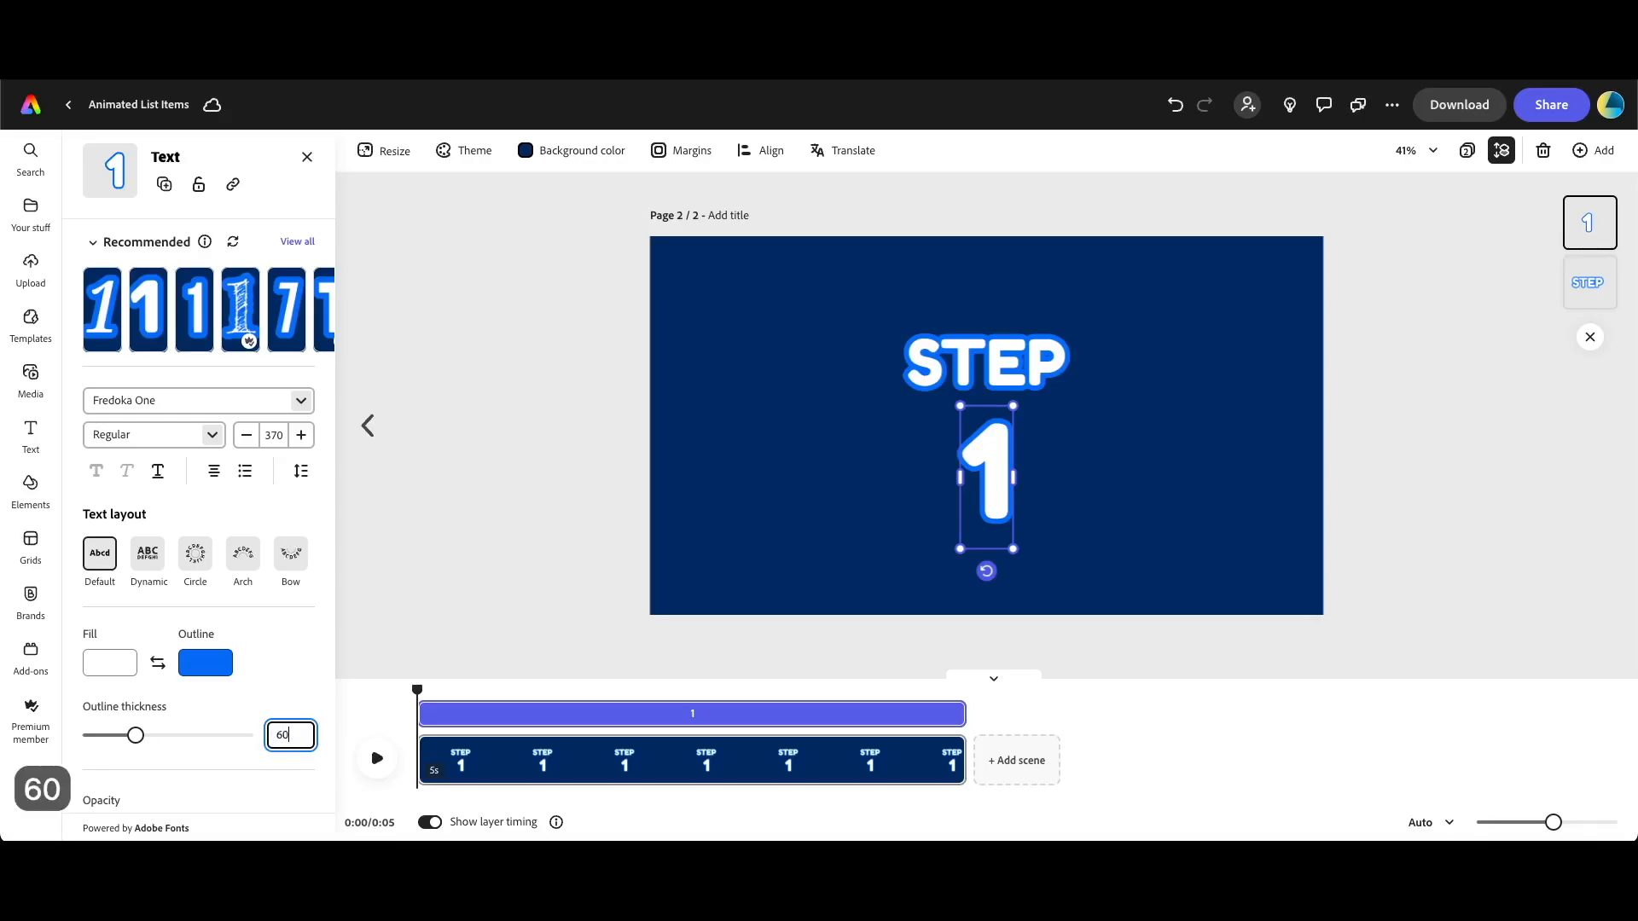
click(1056, 499)
Group the STEP text with the large number 1 and align the group to the page's middle
click(1044, 388)
drag(854, 299, 1120, 579)
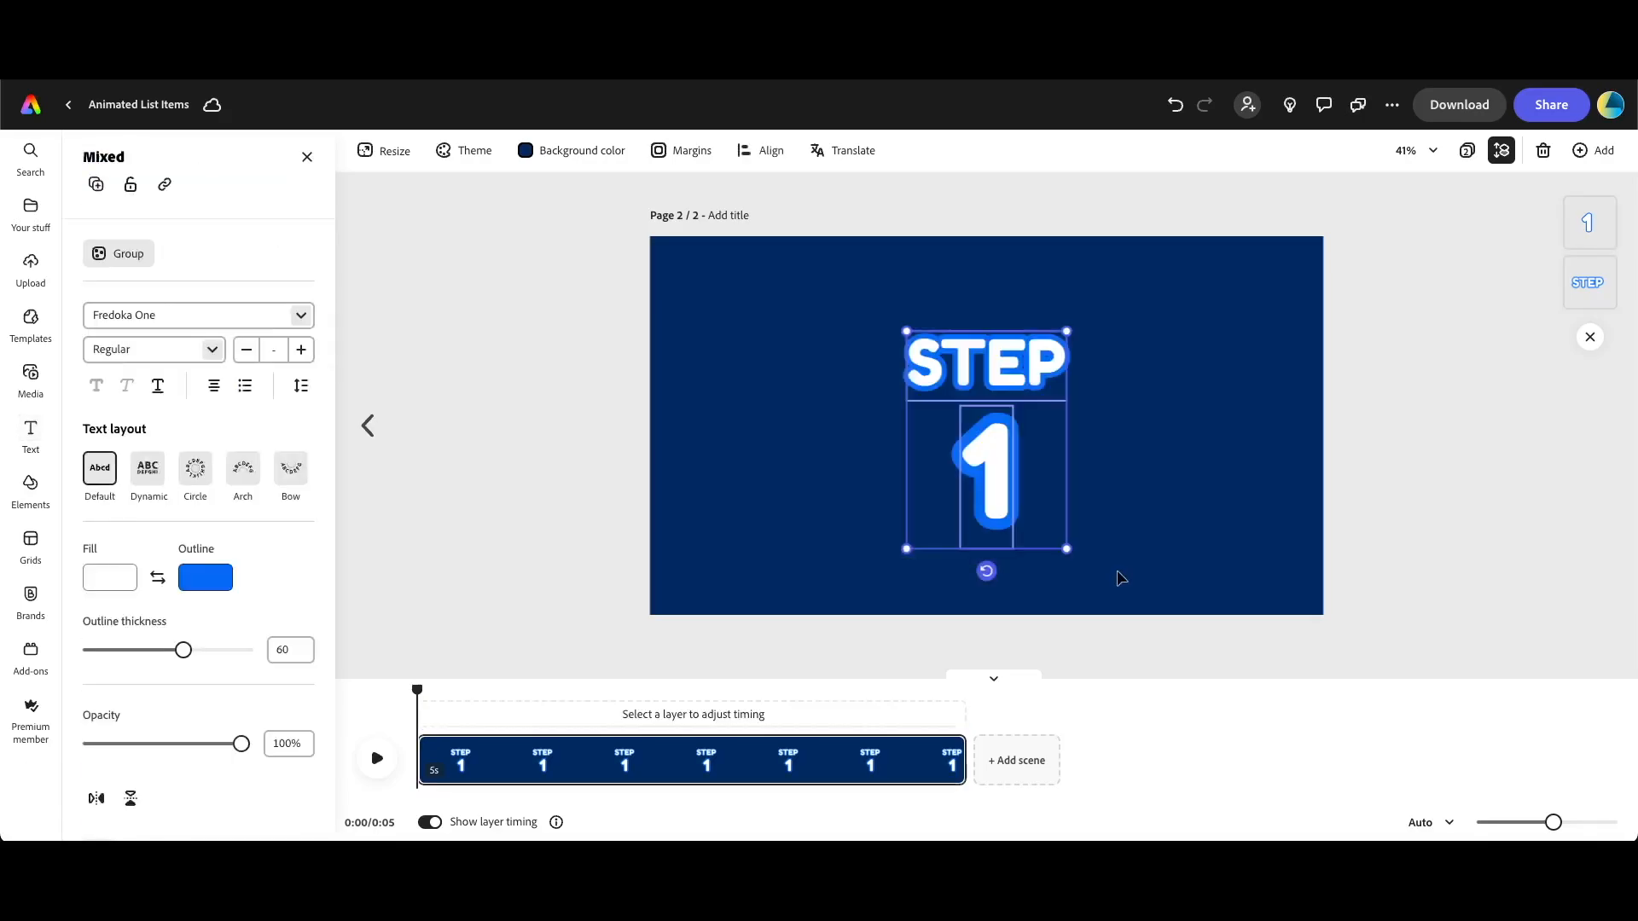
key(super+g)
click(762, 151)
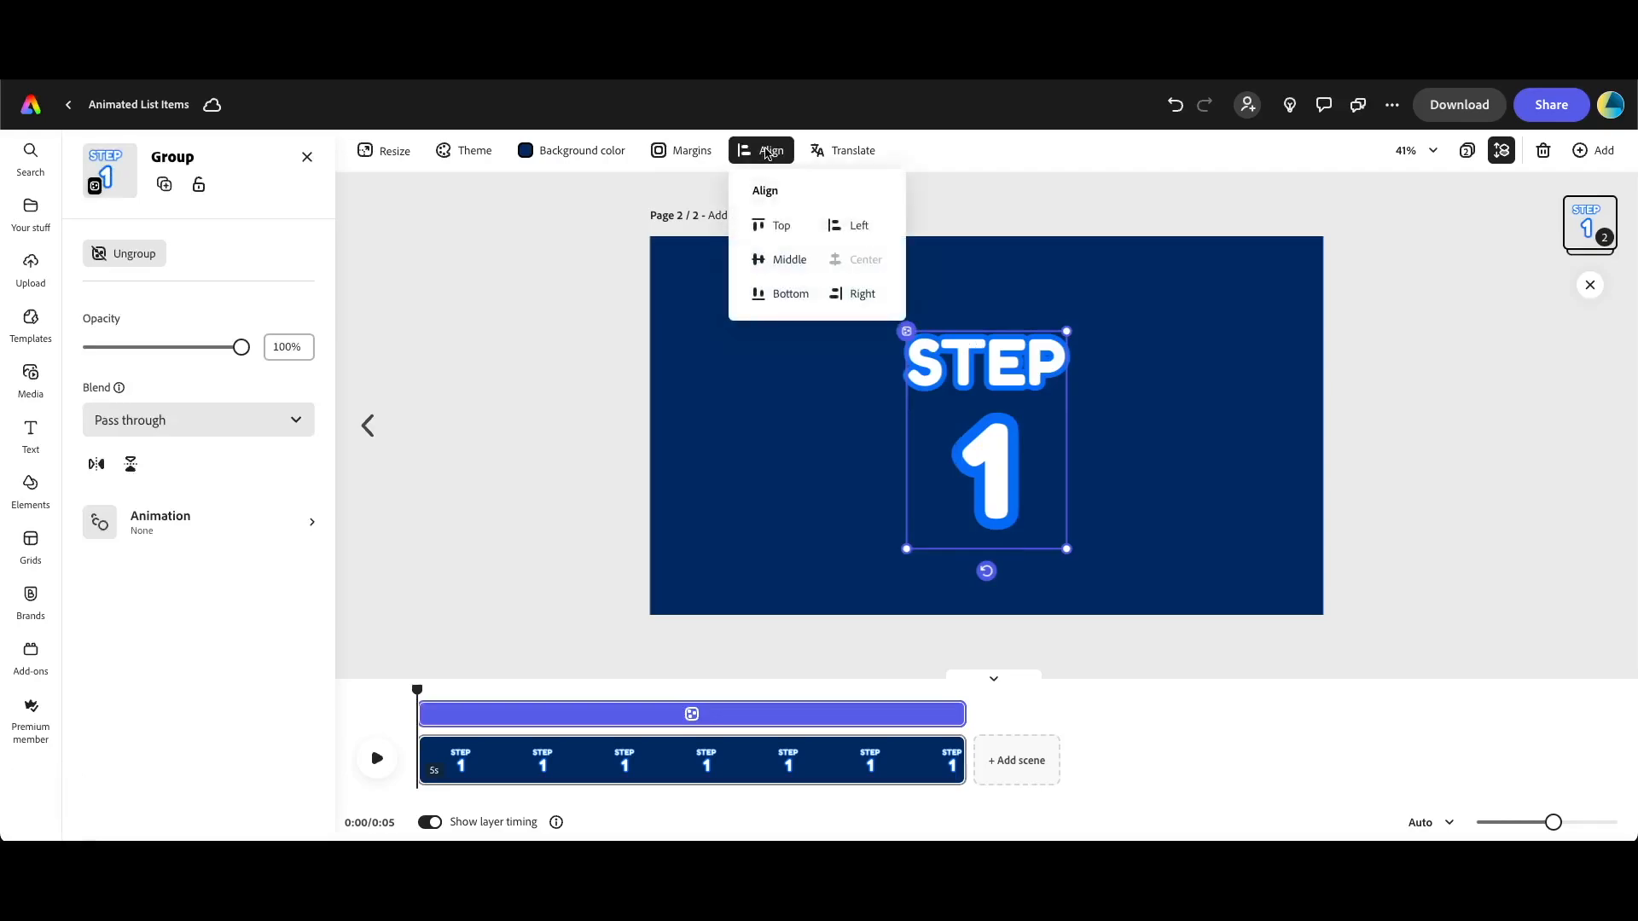
click(773, 260)
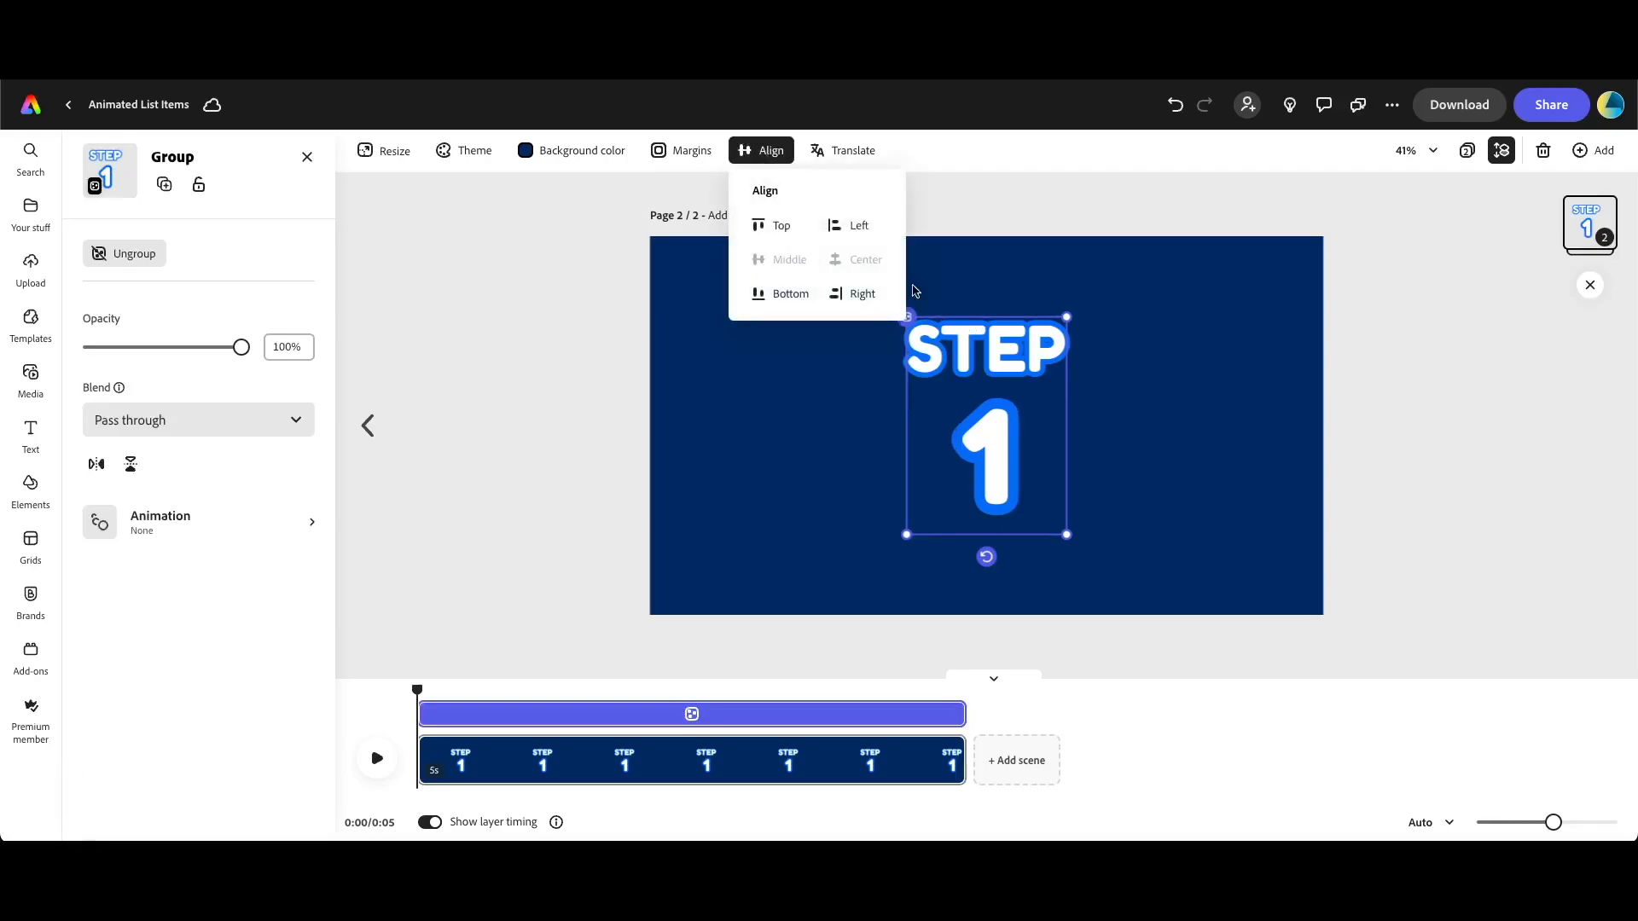
Make the large number 1 fully transparent and ungroup it from the STEP text
click(993, 464)
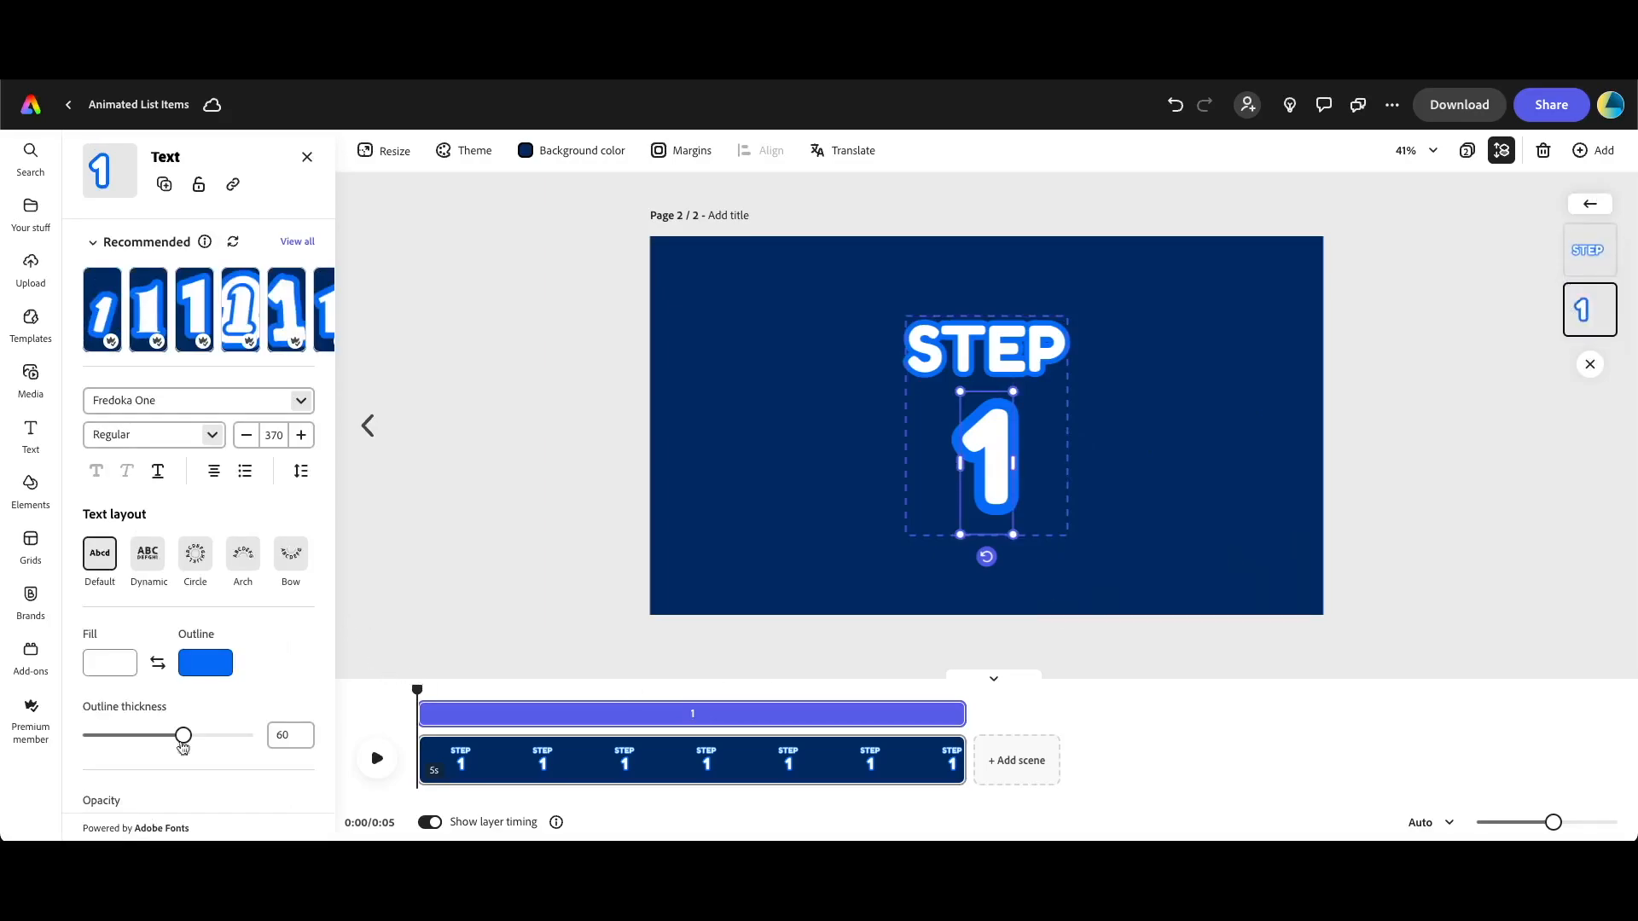
scroll(217, 693, down, 4)
drag(243, 535, 87, 535)
click(1000, 366)
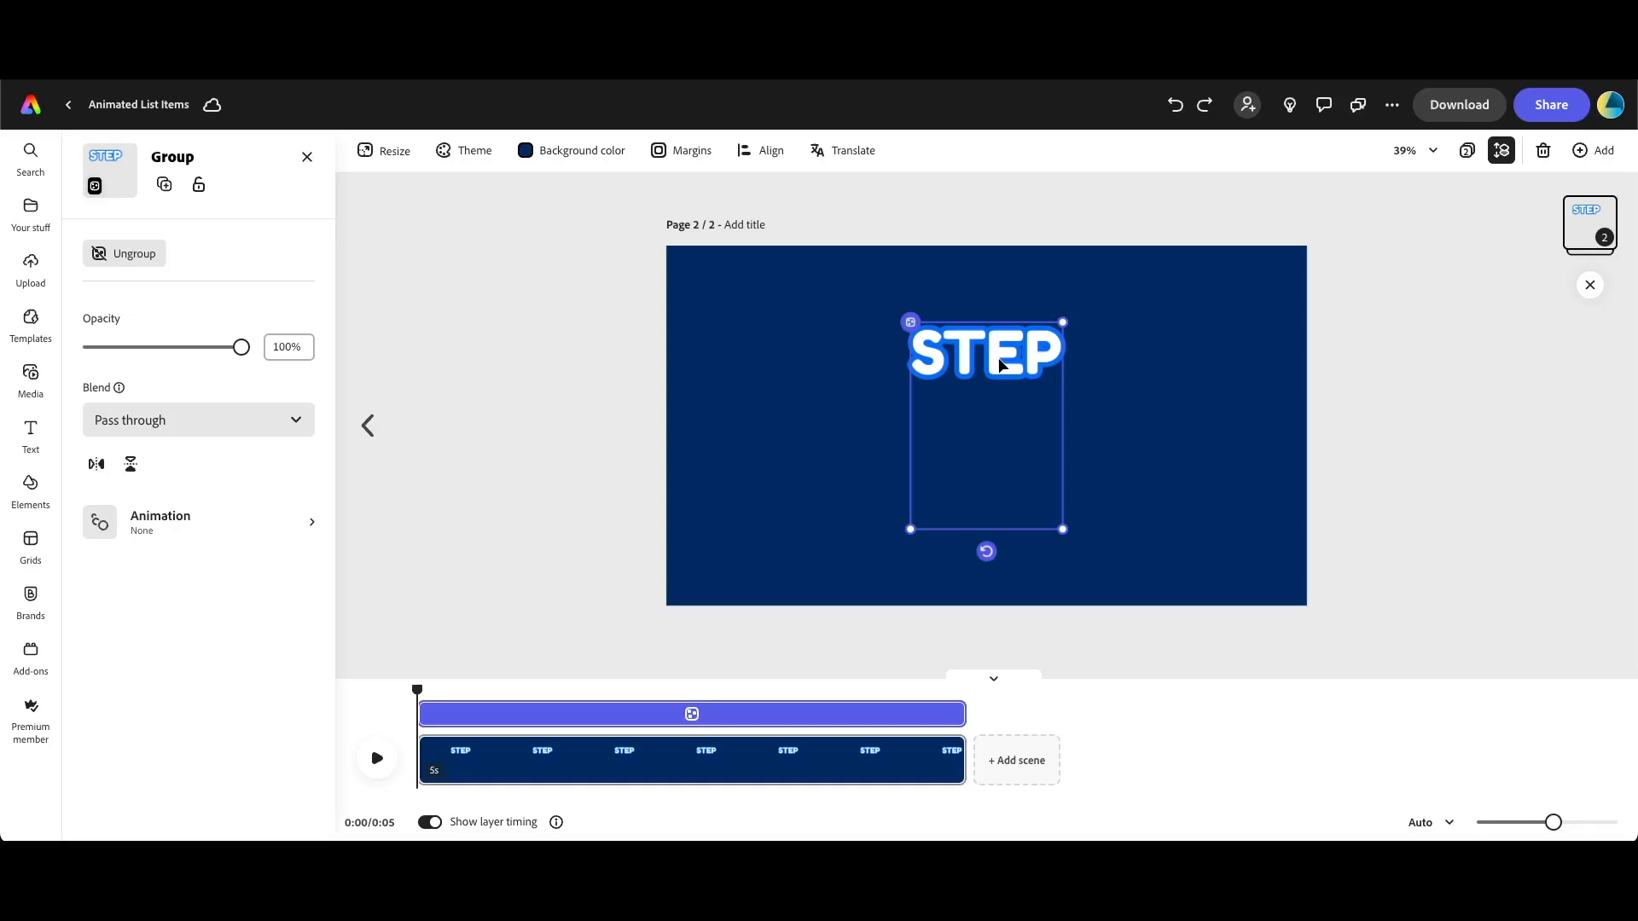
key(super+g)
click(1179, 380)
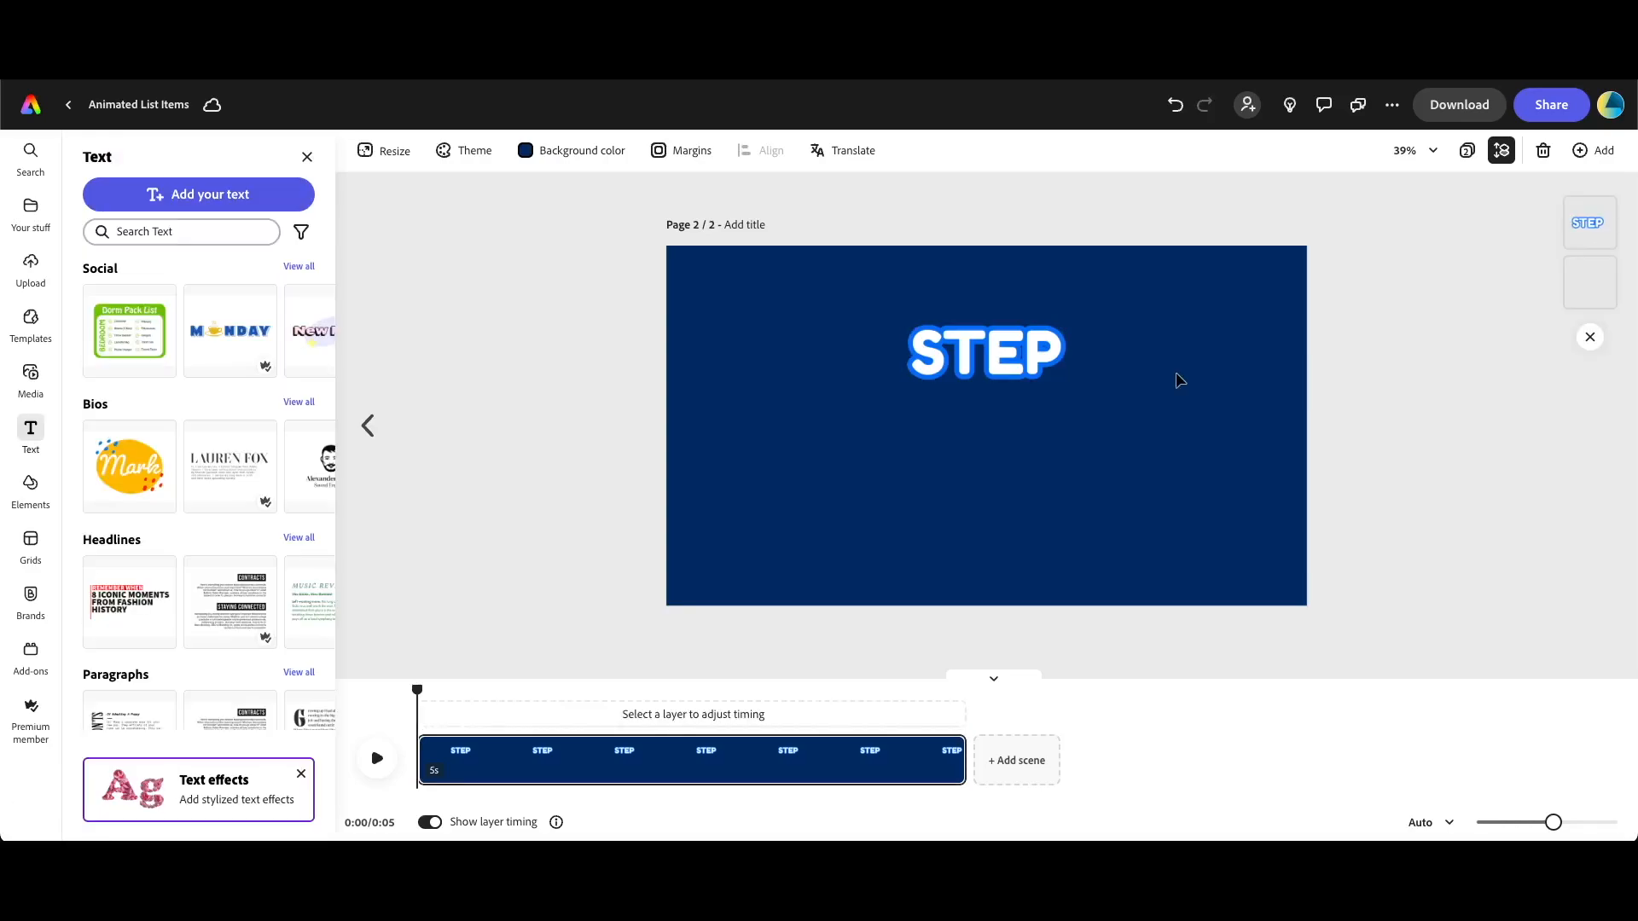
Place a new copy of the STEP text just beneath it and replace its wording with 1
click(1007, 365)
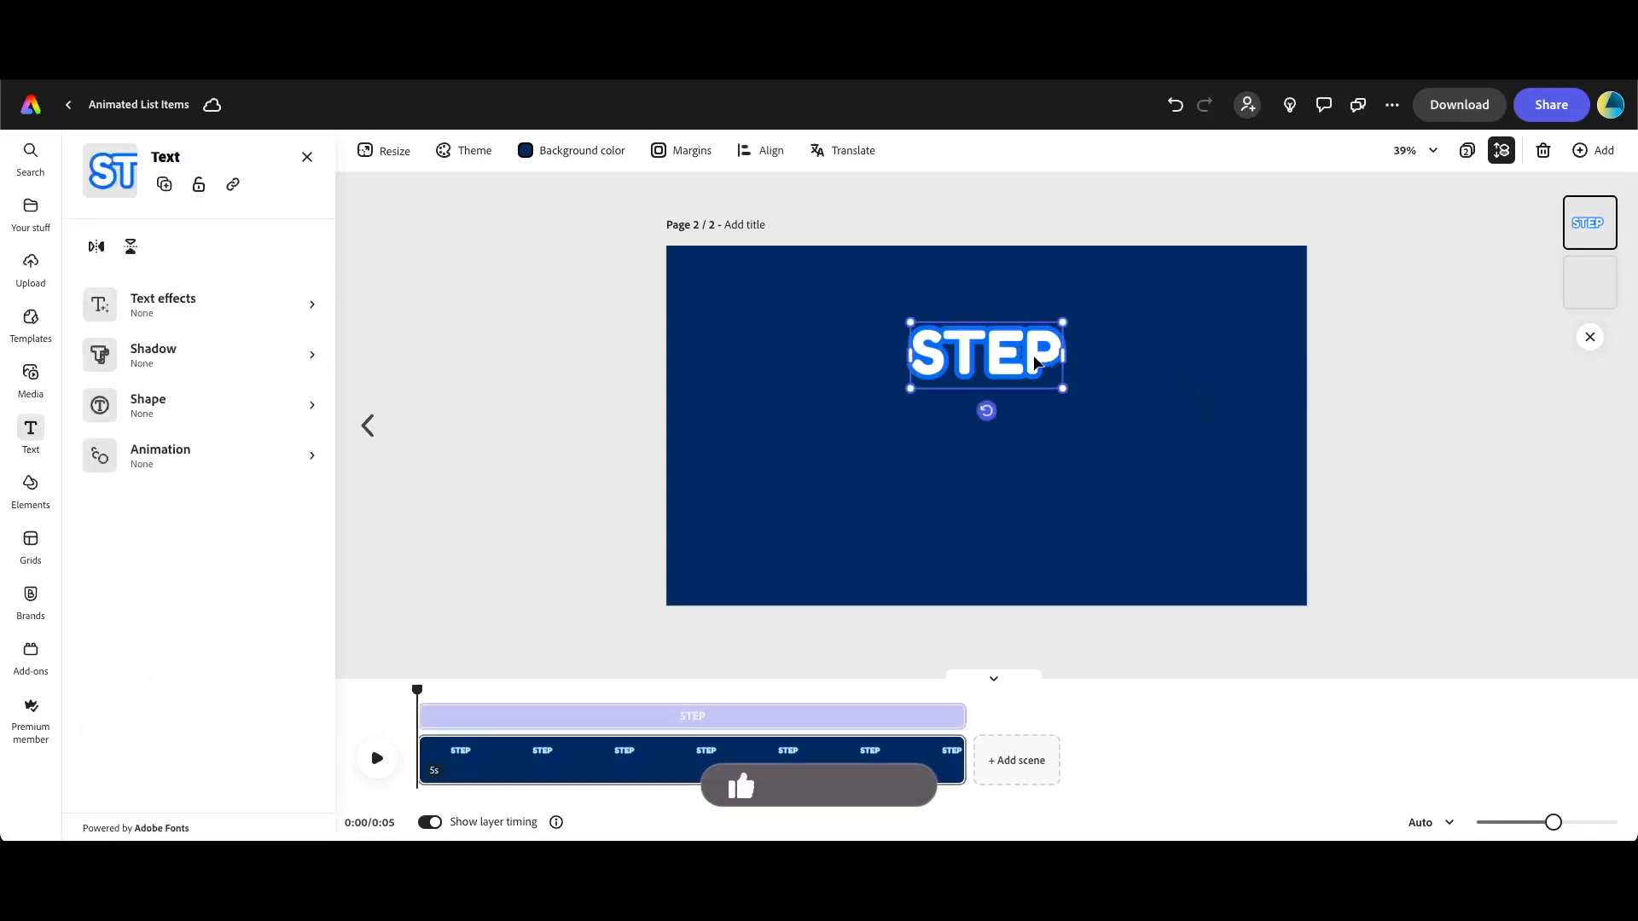
drag(1008, 365, 1015, 436)
double_click(1015, 434)
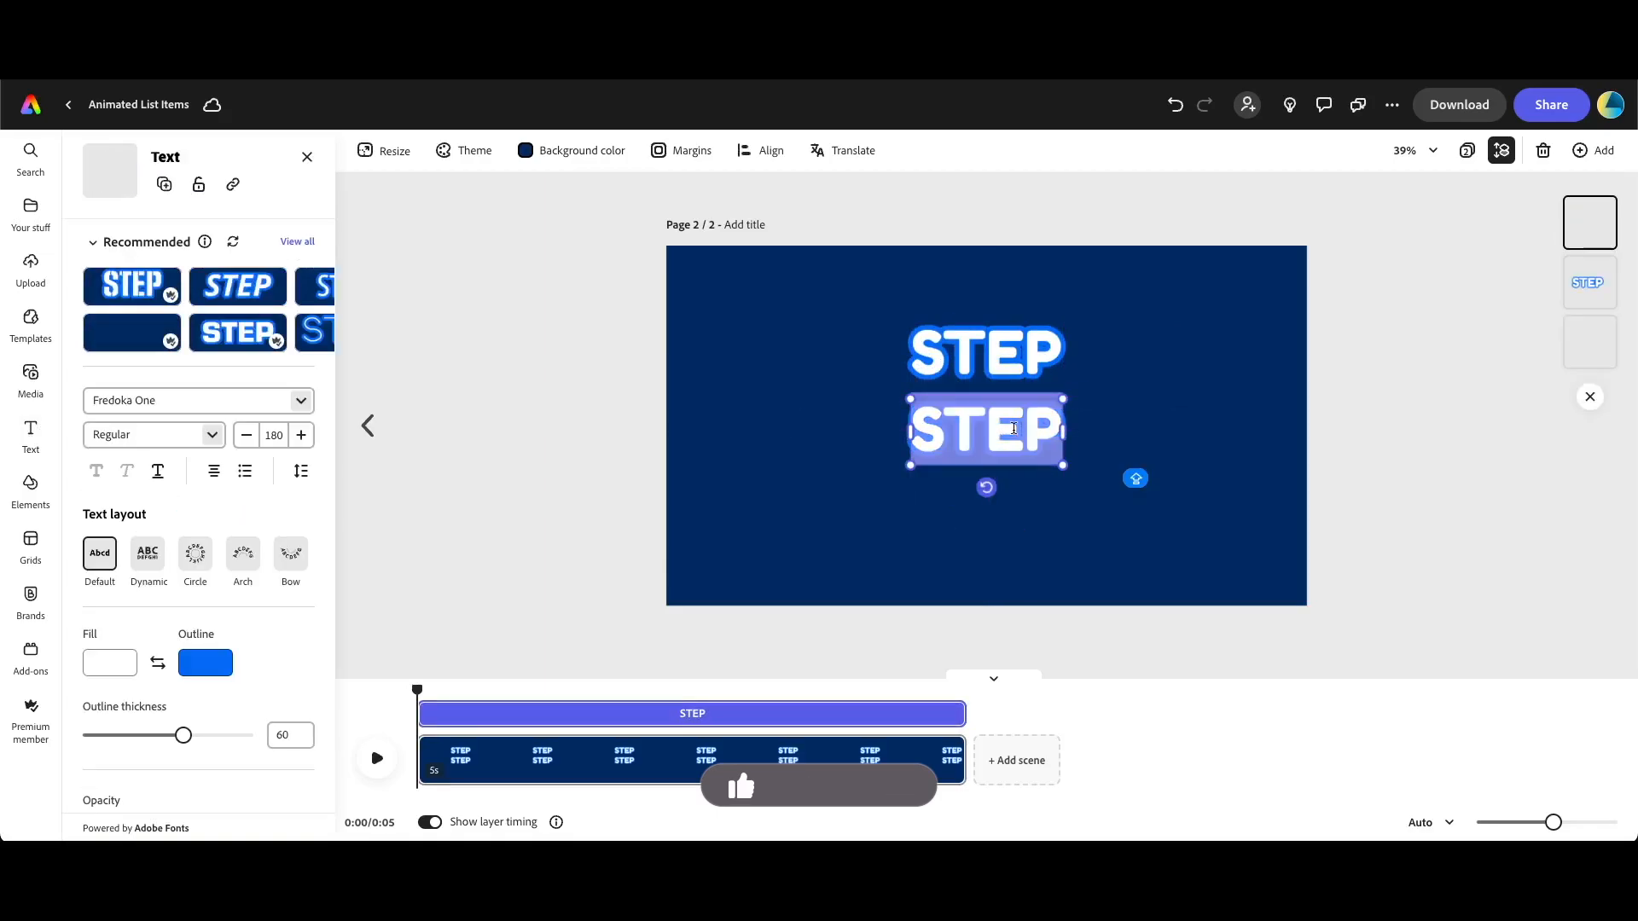
text(1)
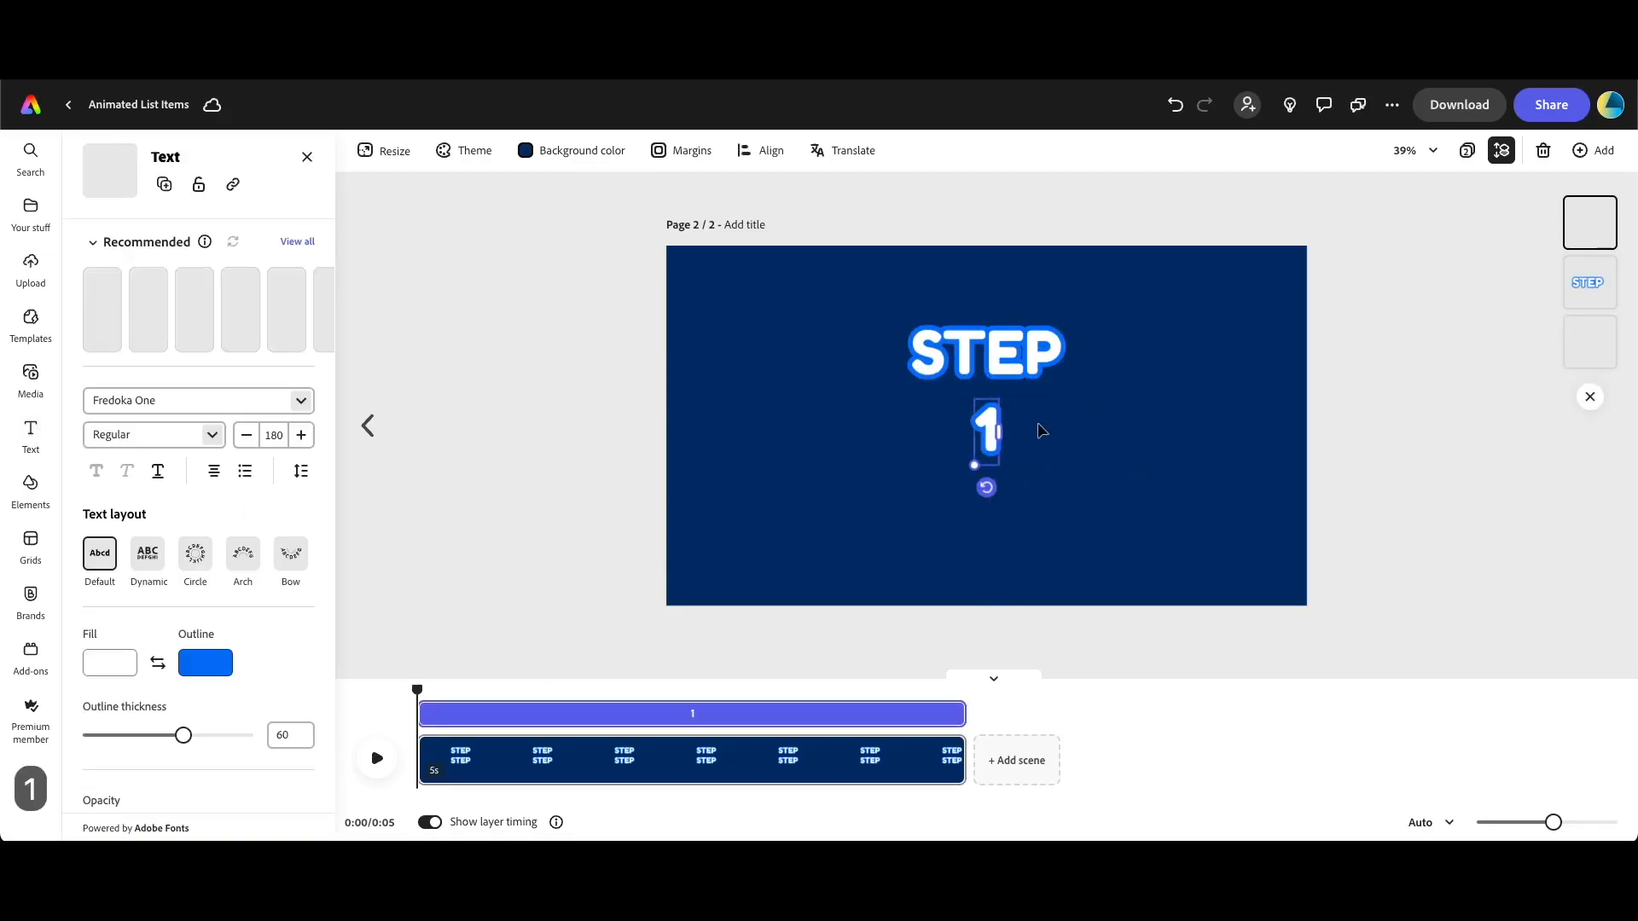
Align the small 1 with STEP's left edge and duplicate it across the row as the numbers 2 and 3
mouse_move(983, 438)
mouse_down()
mouse_move(920, 439)
mouse_move(981, 438)
mouse_up()
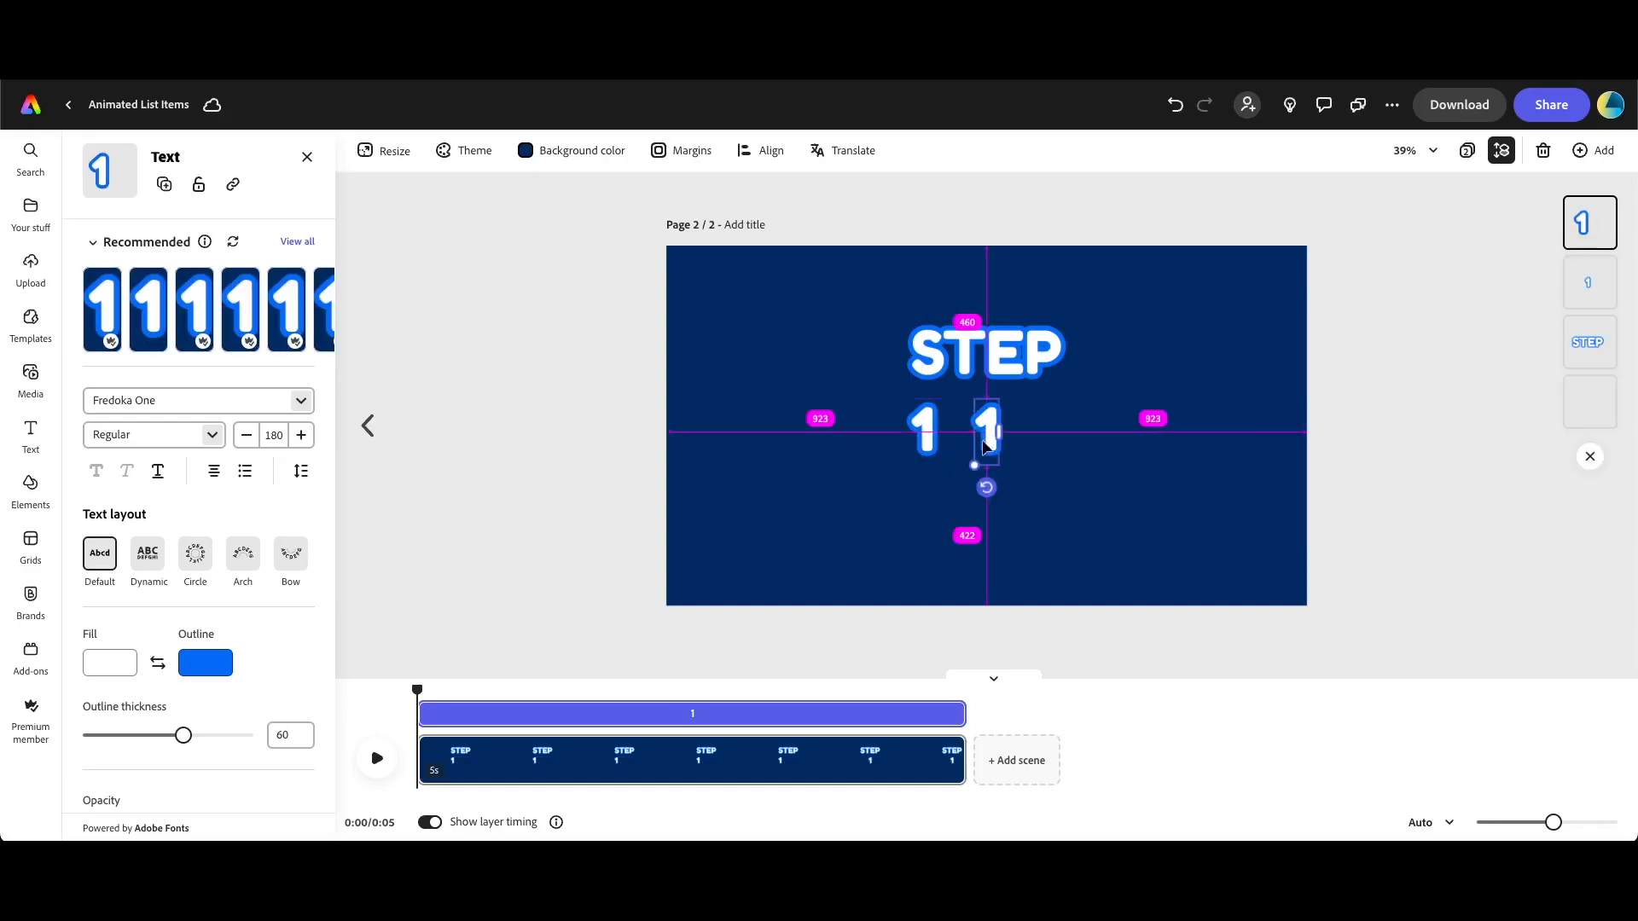
double_click(986, 439)
text(2)
drag(987, 438, 1046, 435)
double_click(1052, 435)
text(3)
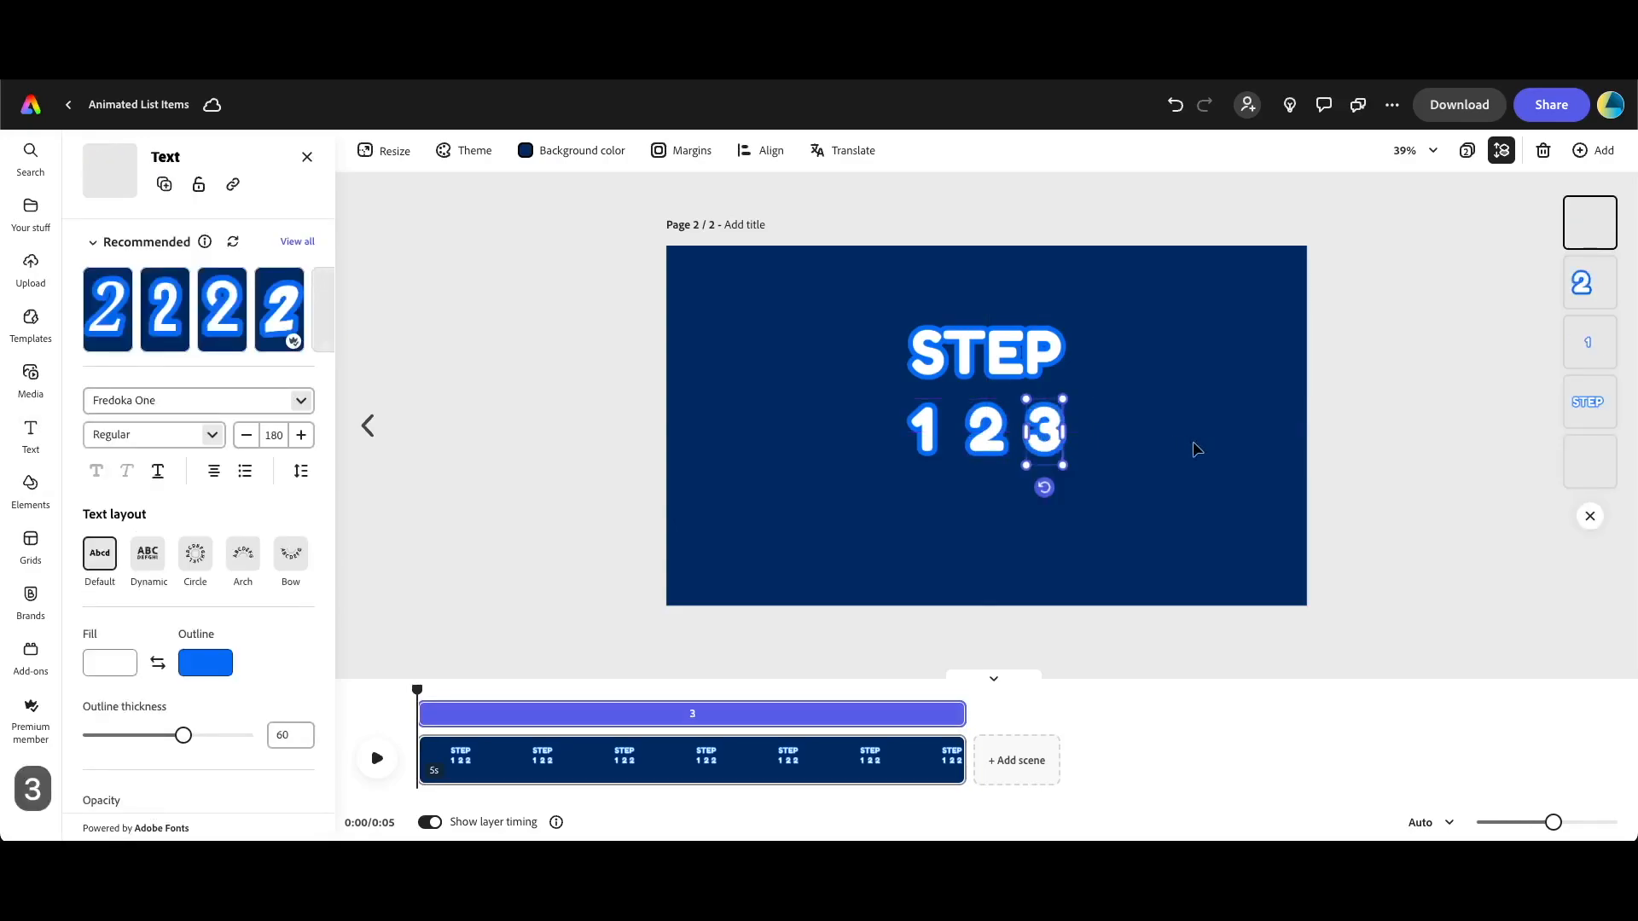
Distribute the numbers 1, 2 and 3 horizontally and set their opacity to 50%
drag(1195, 450, 922, 435)
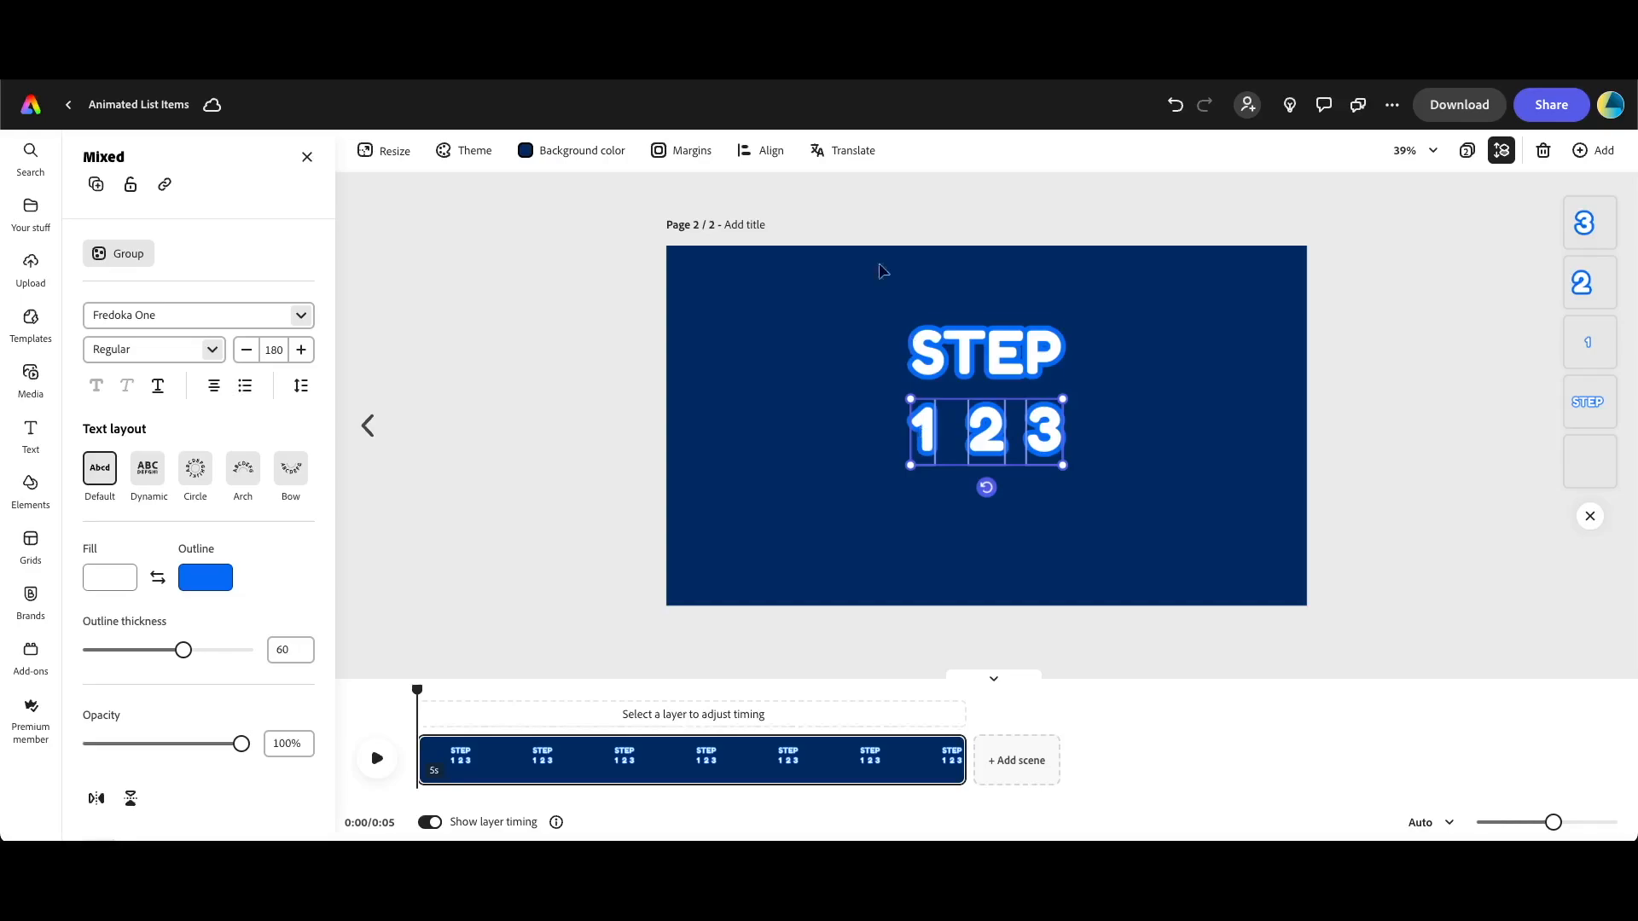
click(770, 153)
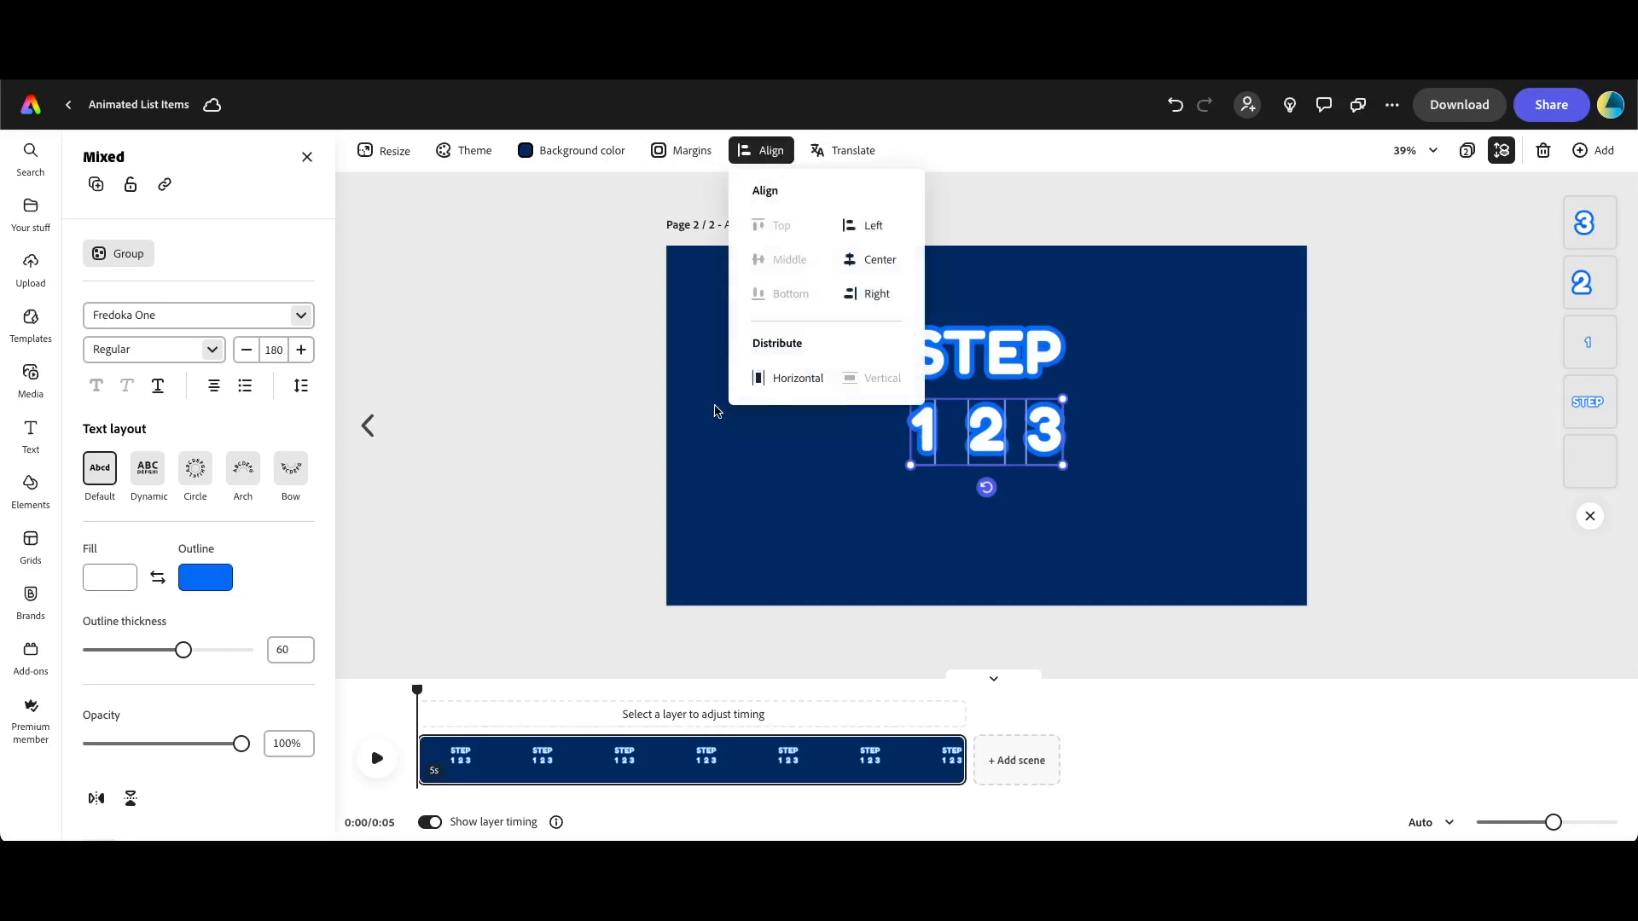
click(778, 378)
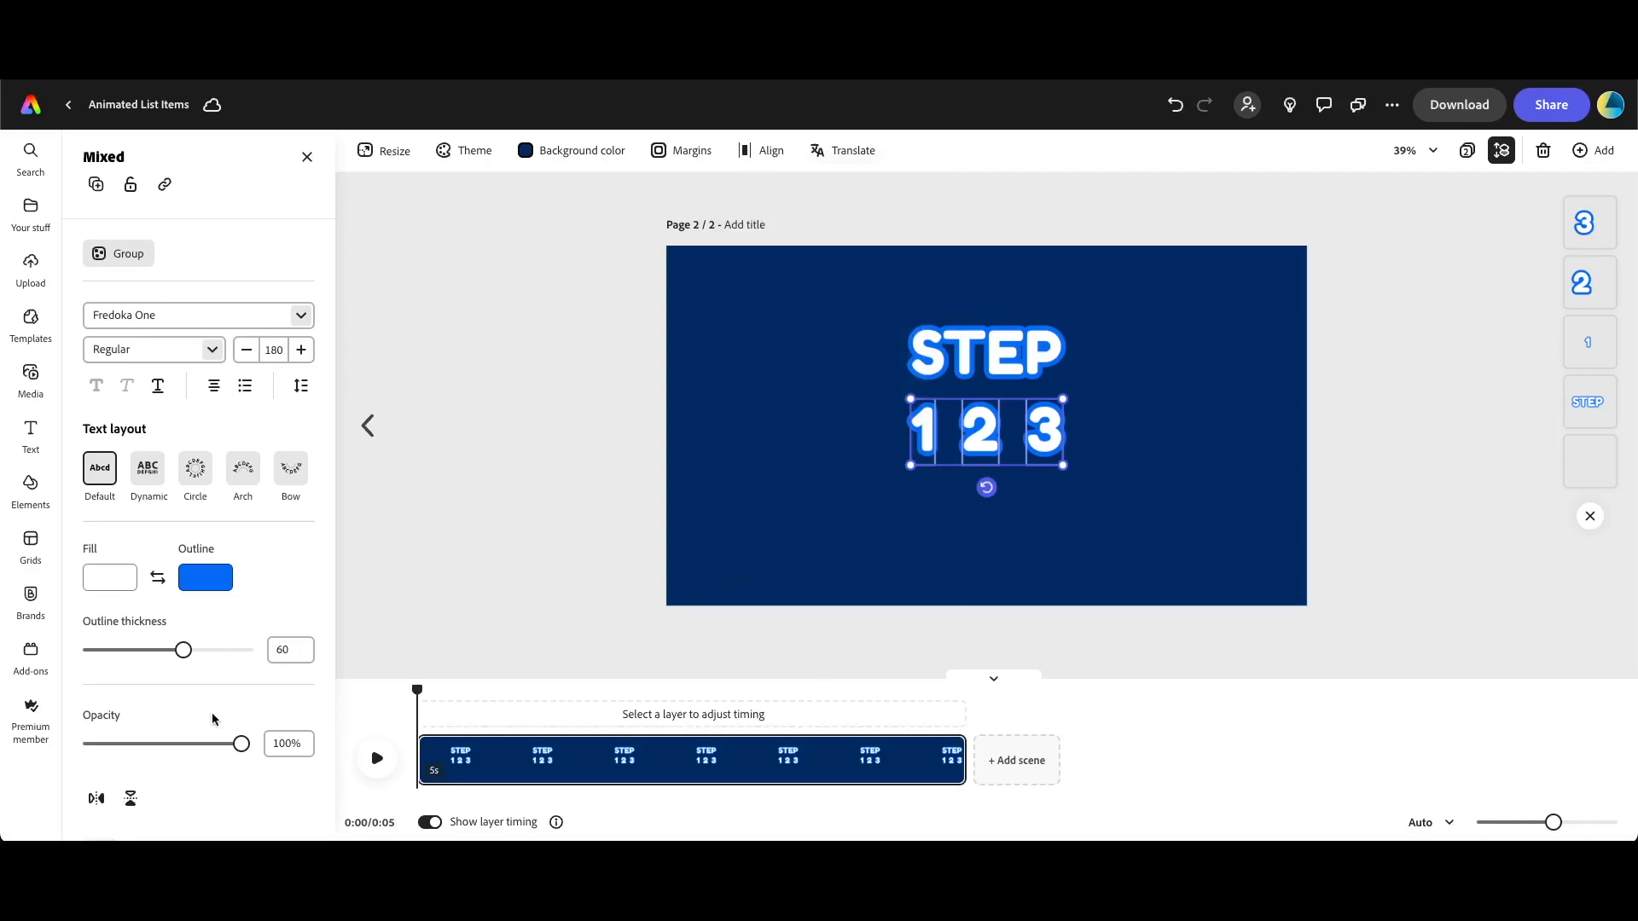
click(280, 743)
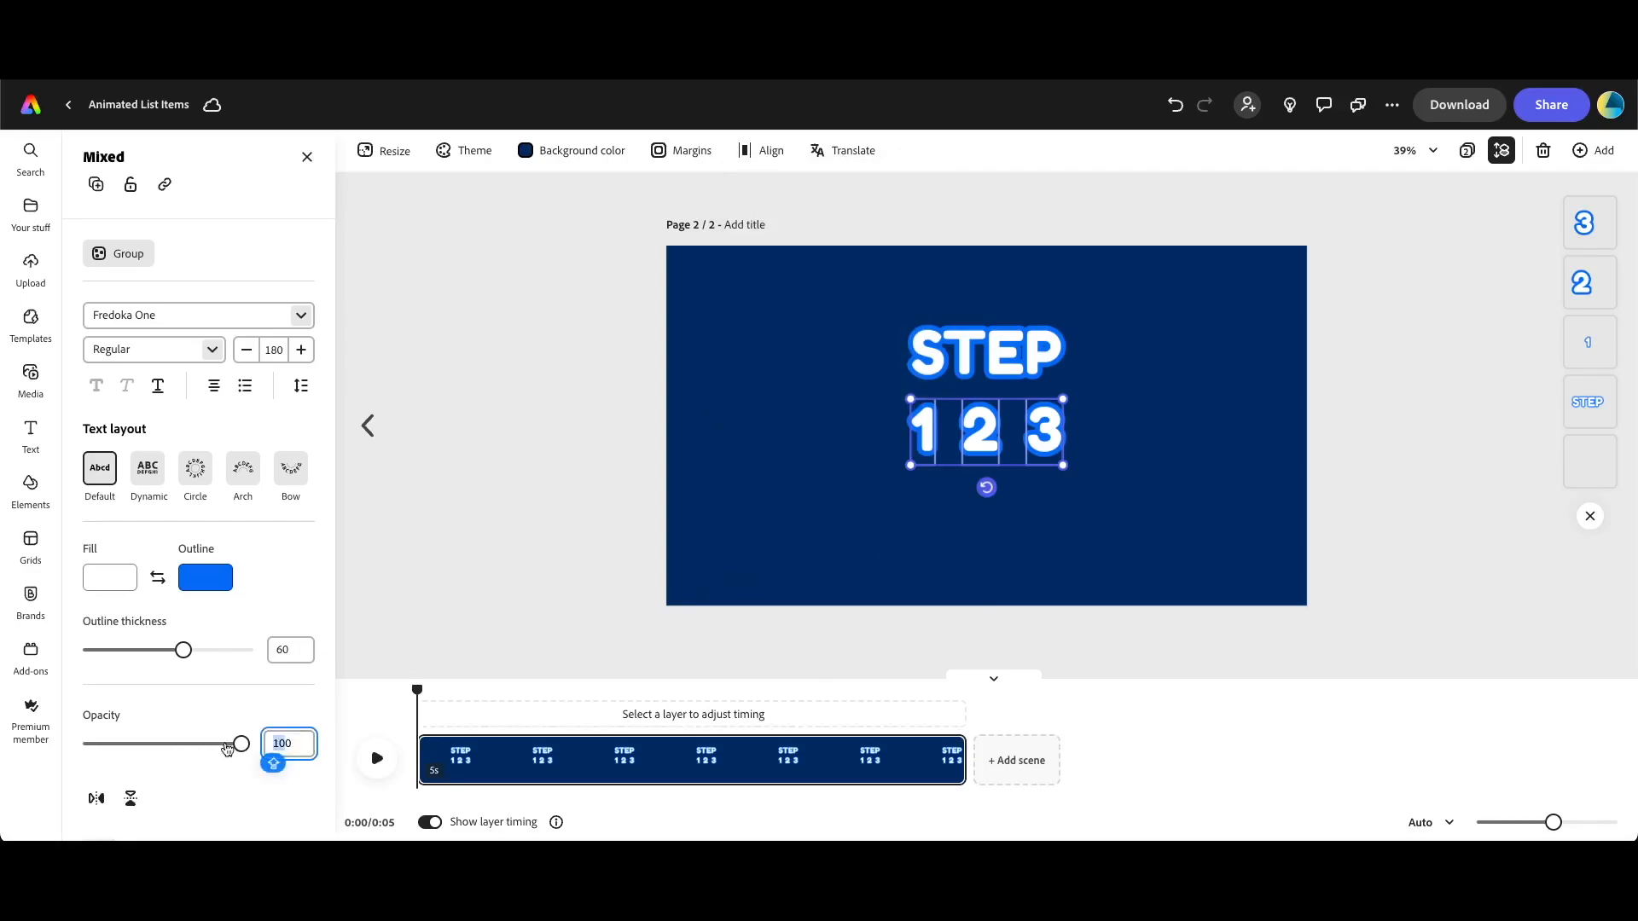
text(50)
key(Return)
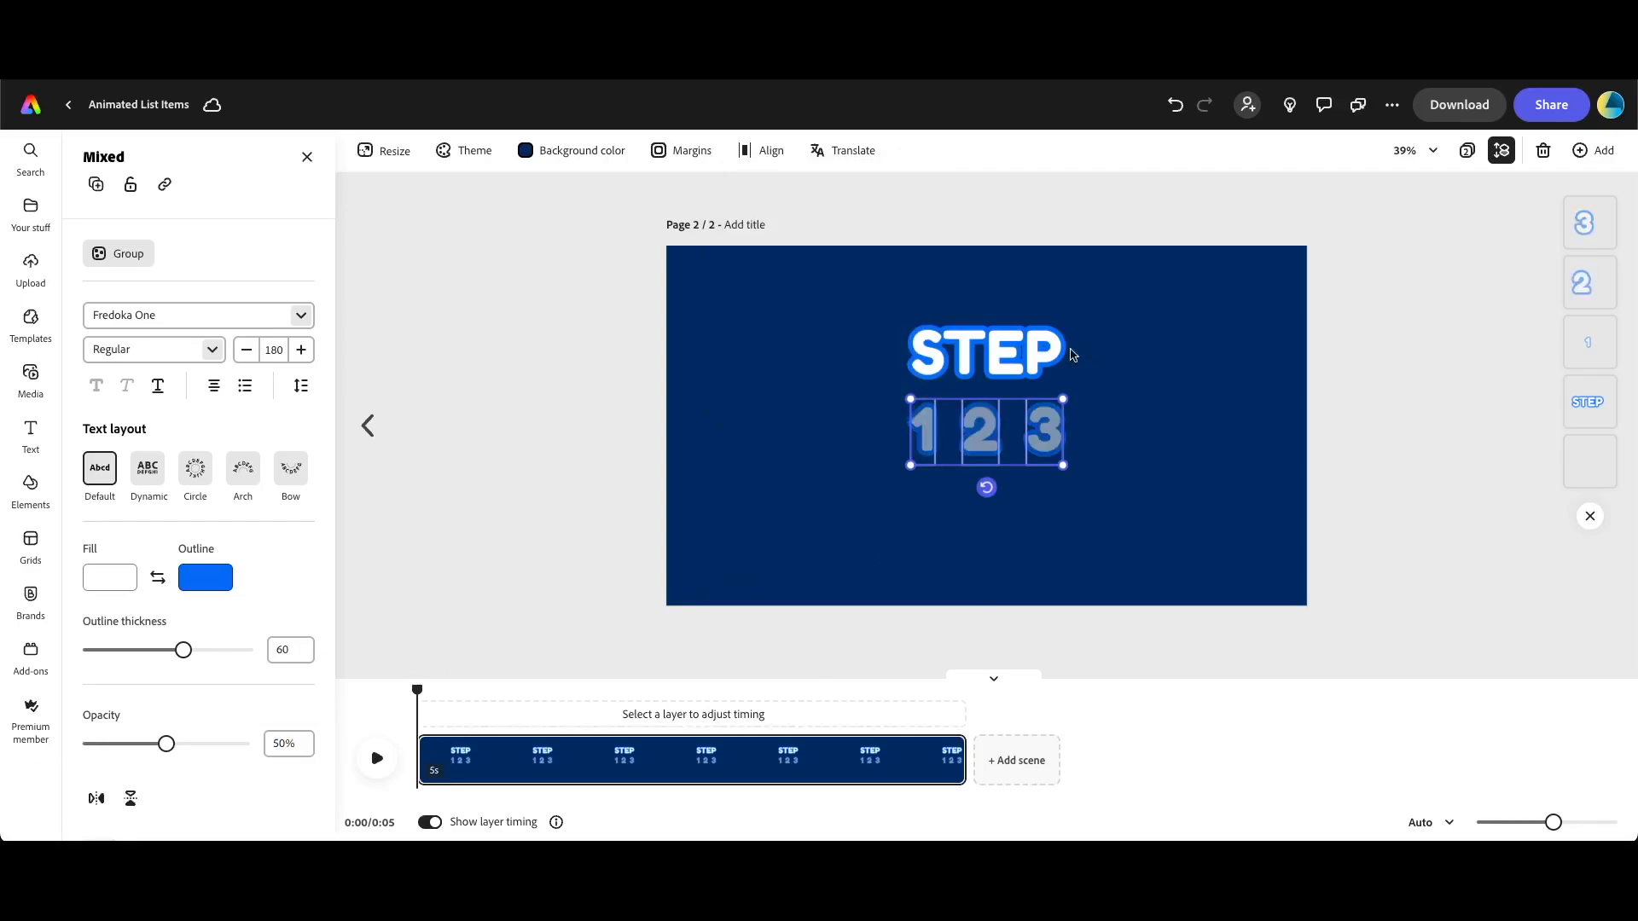
Group STEP with the numbers 1, 2 and 3 and give the group a Shrink in animation with Energetic personality
shift+click(1017, 355)
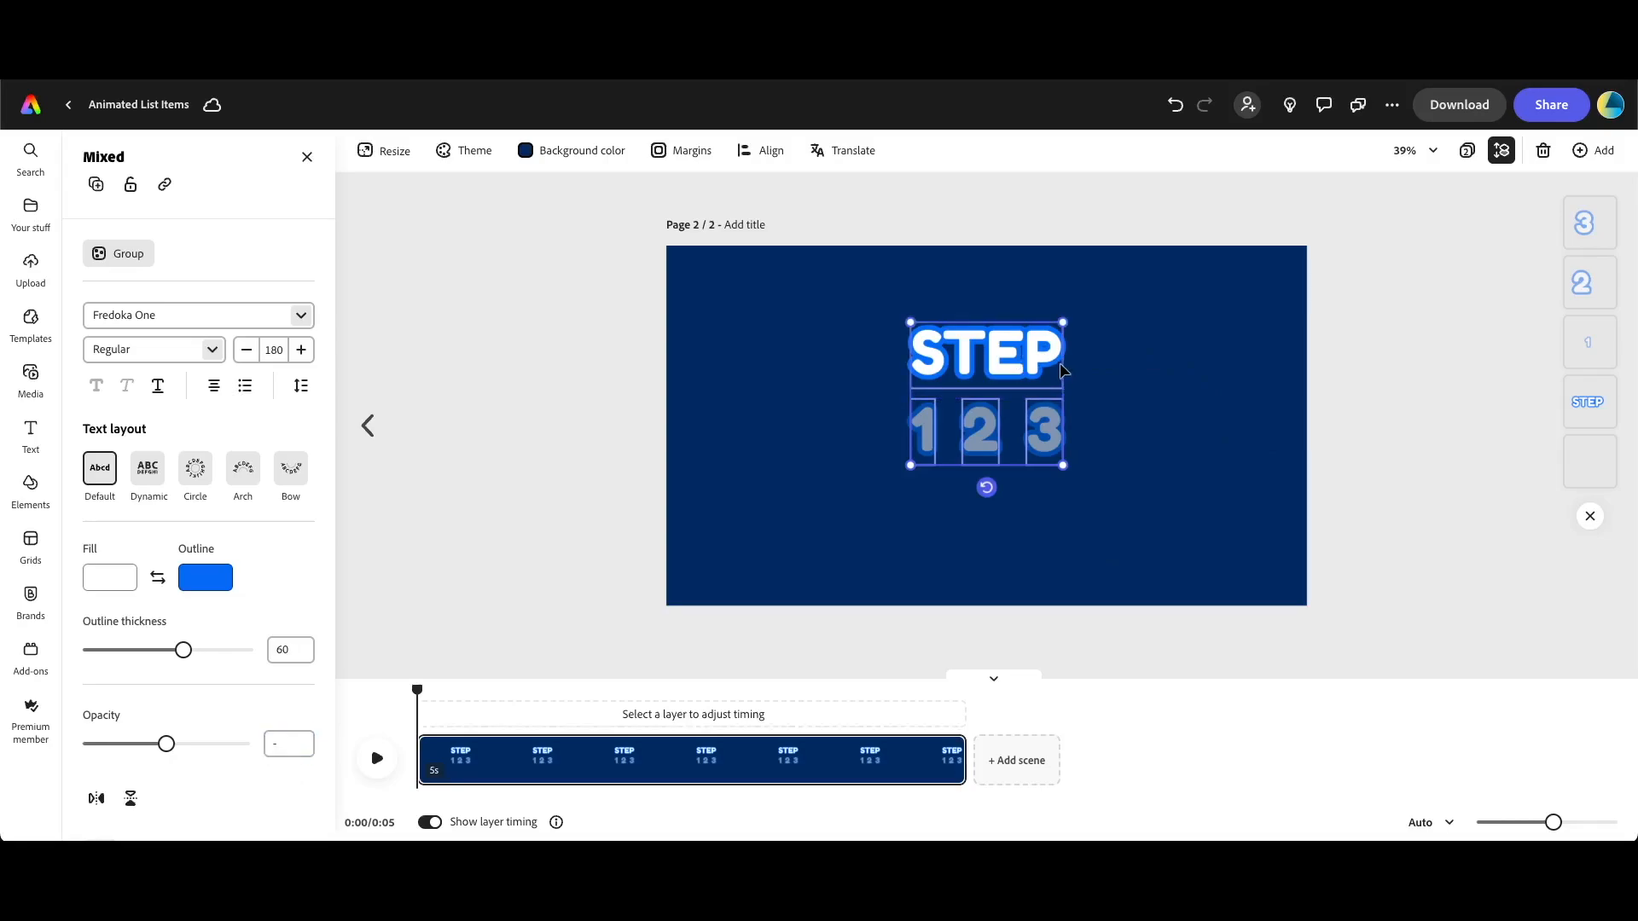
key(super+g)
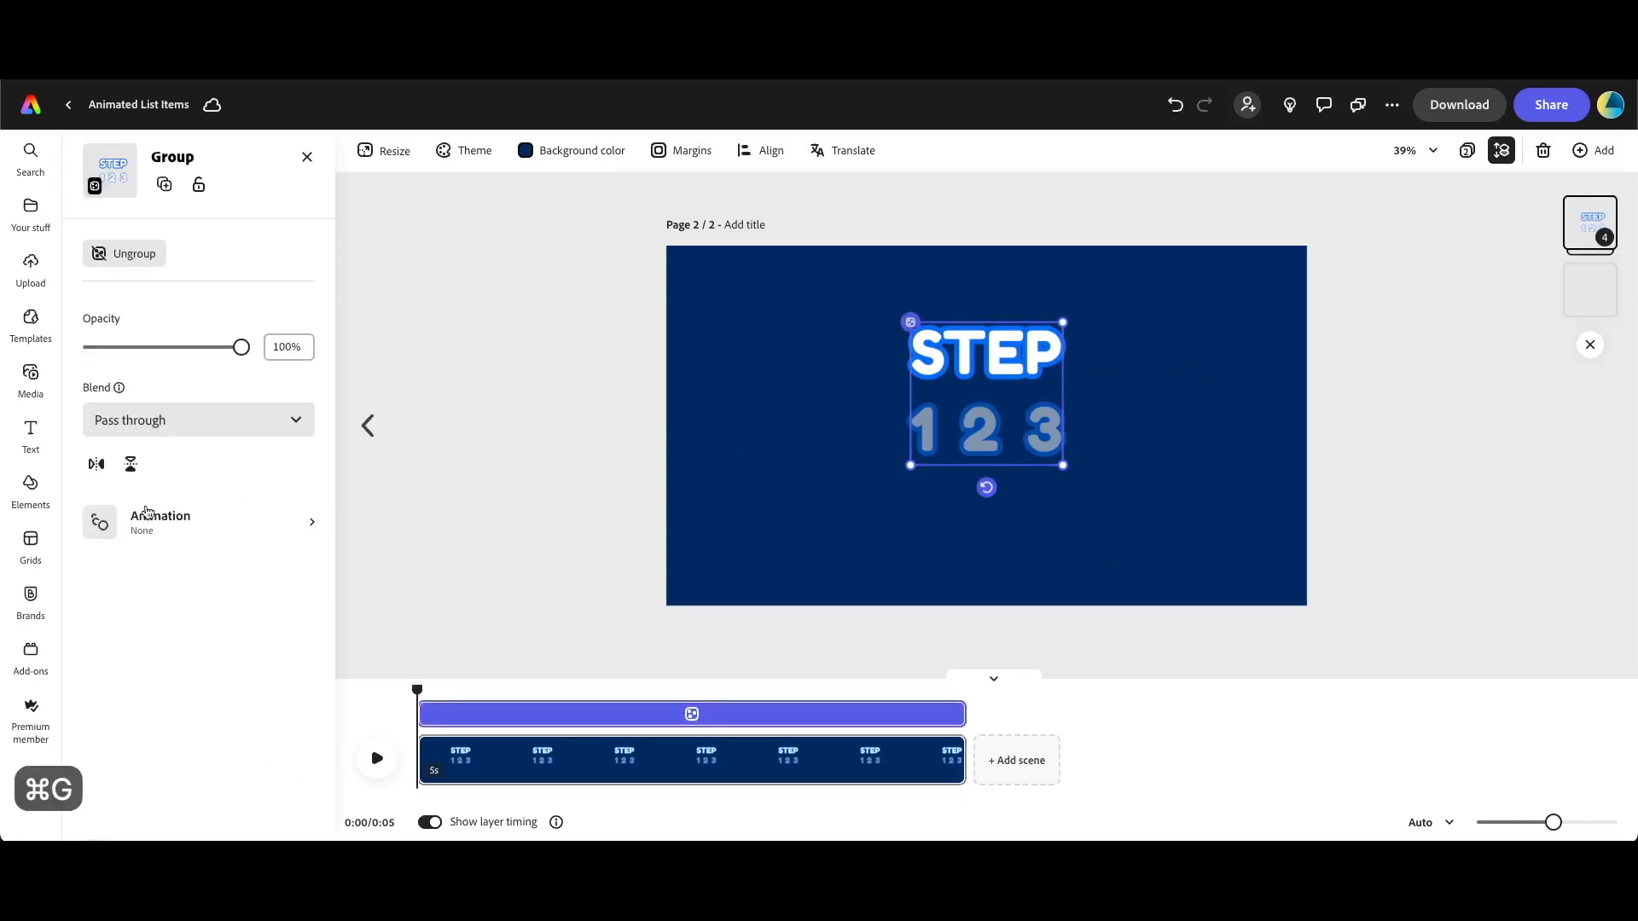
click(174, 527)
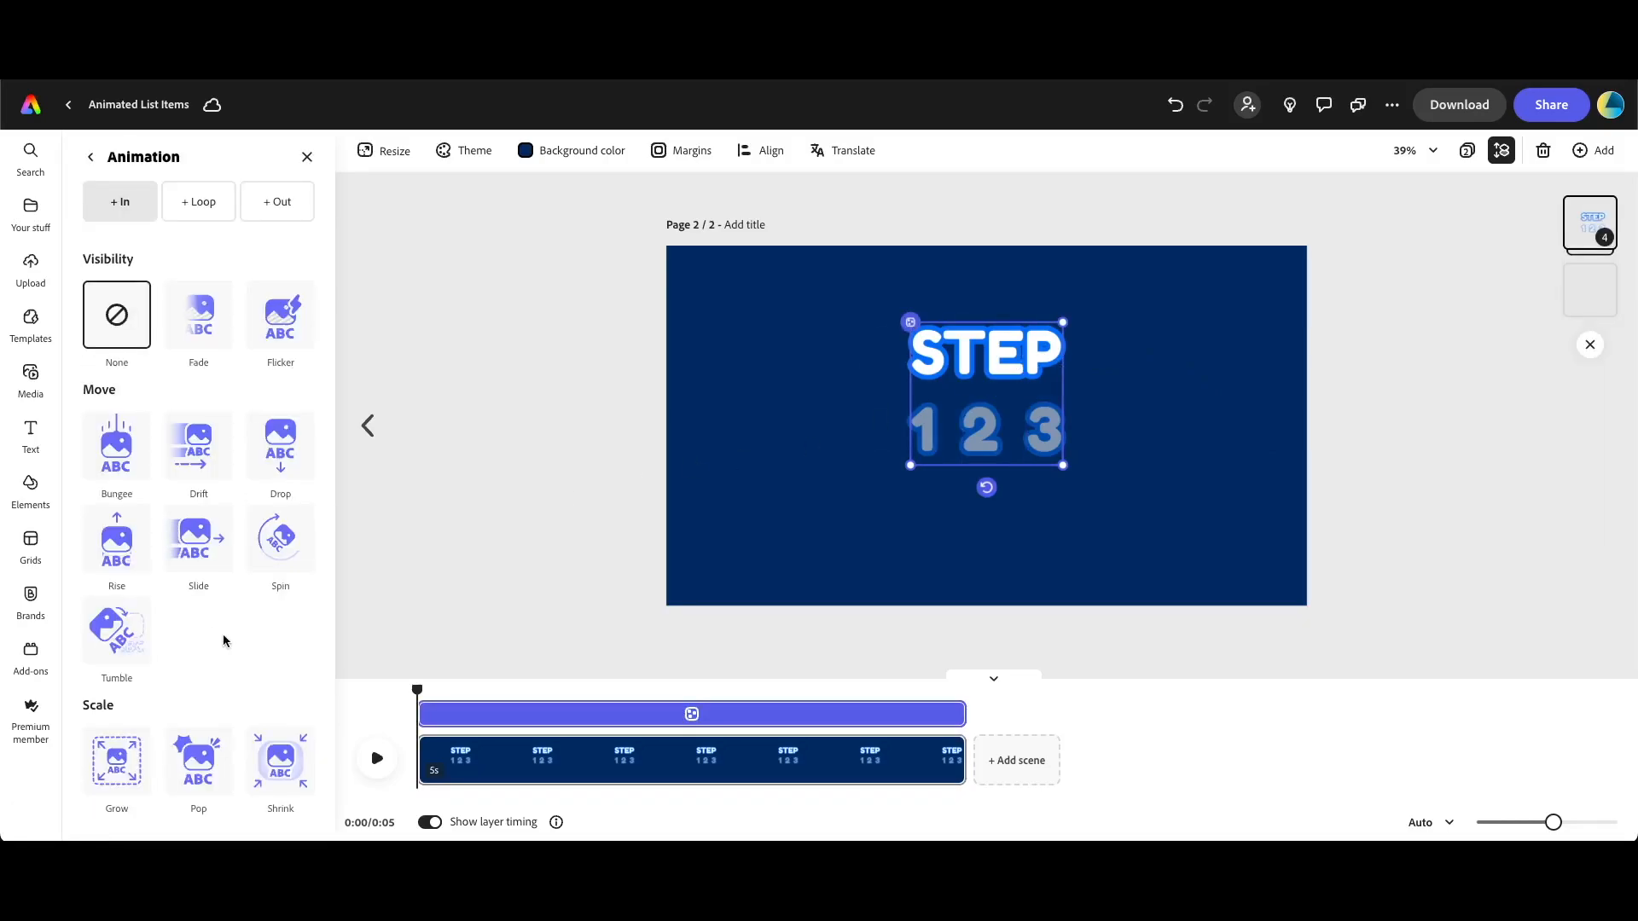
click(279, 766)
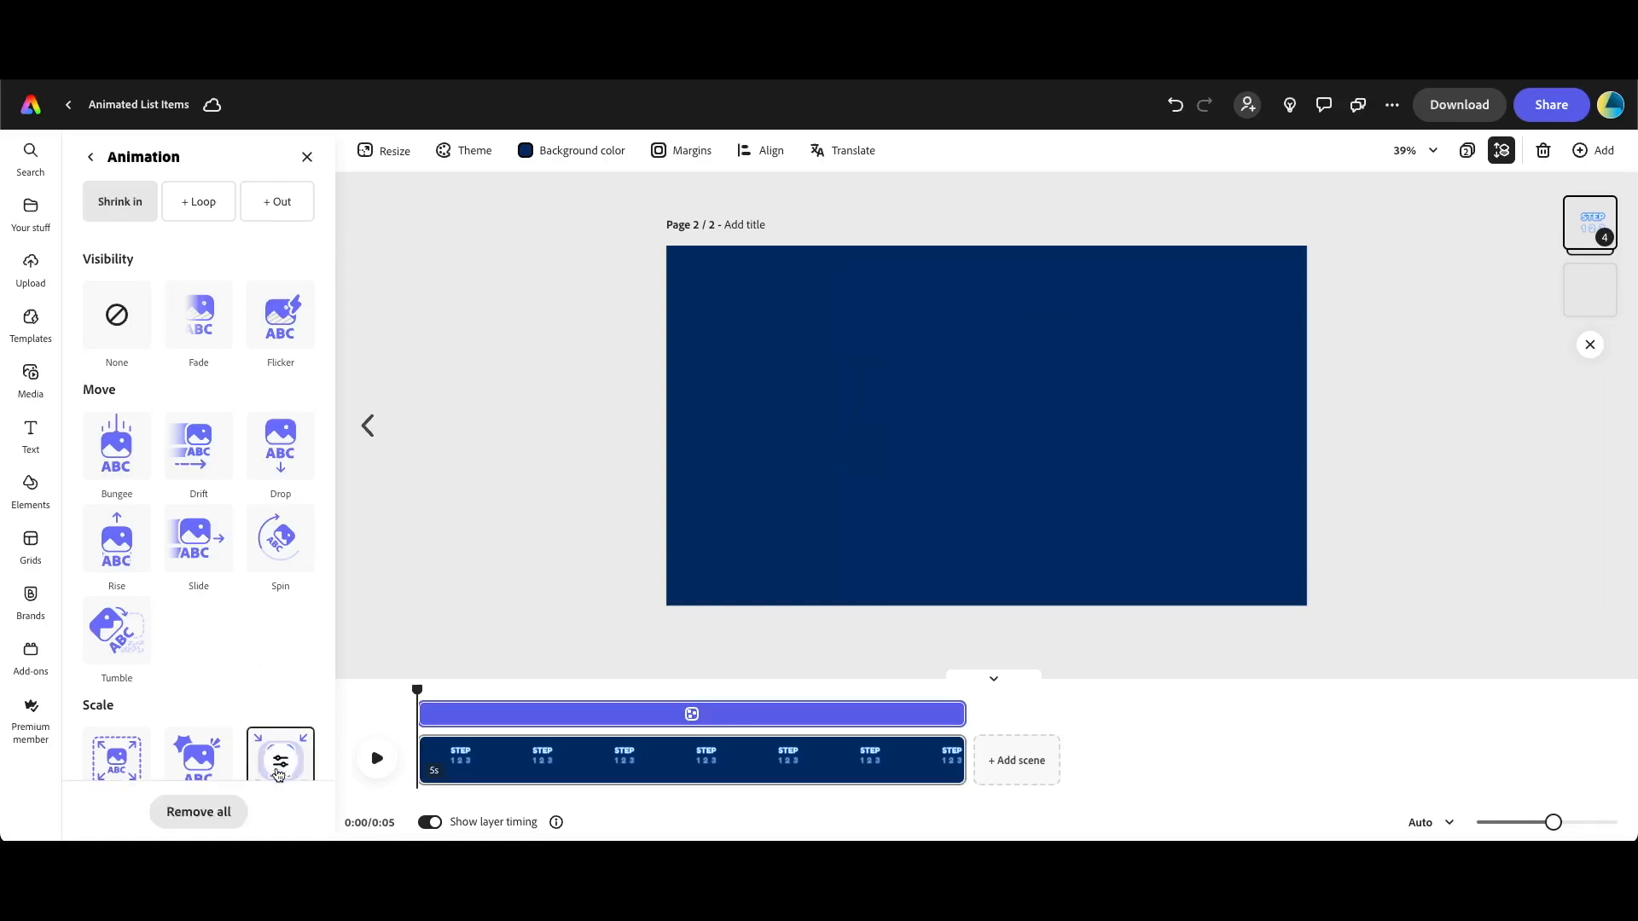
click(280, 762)
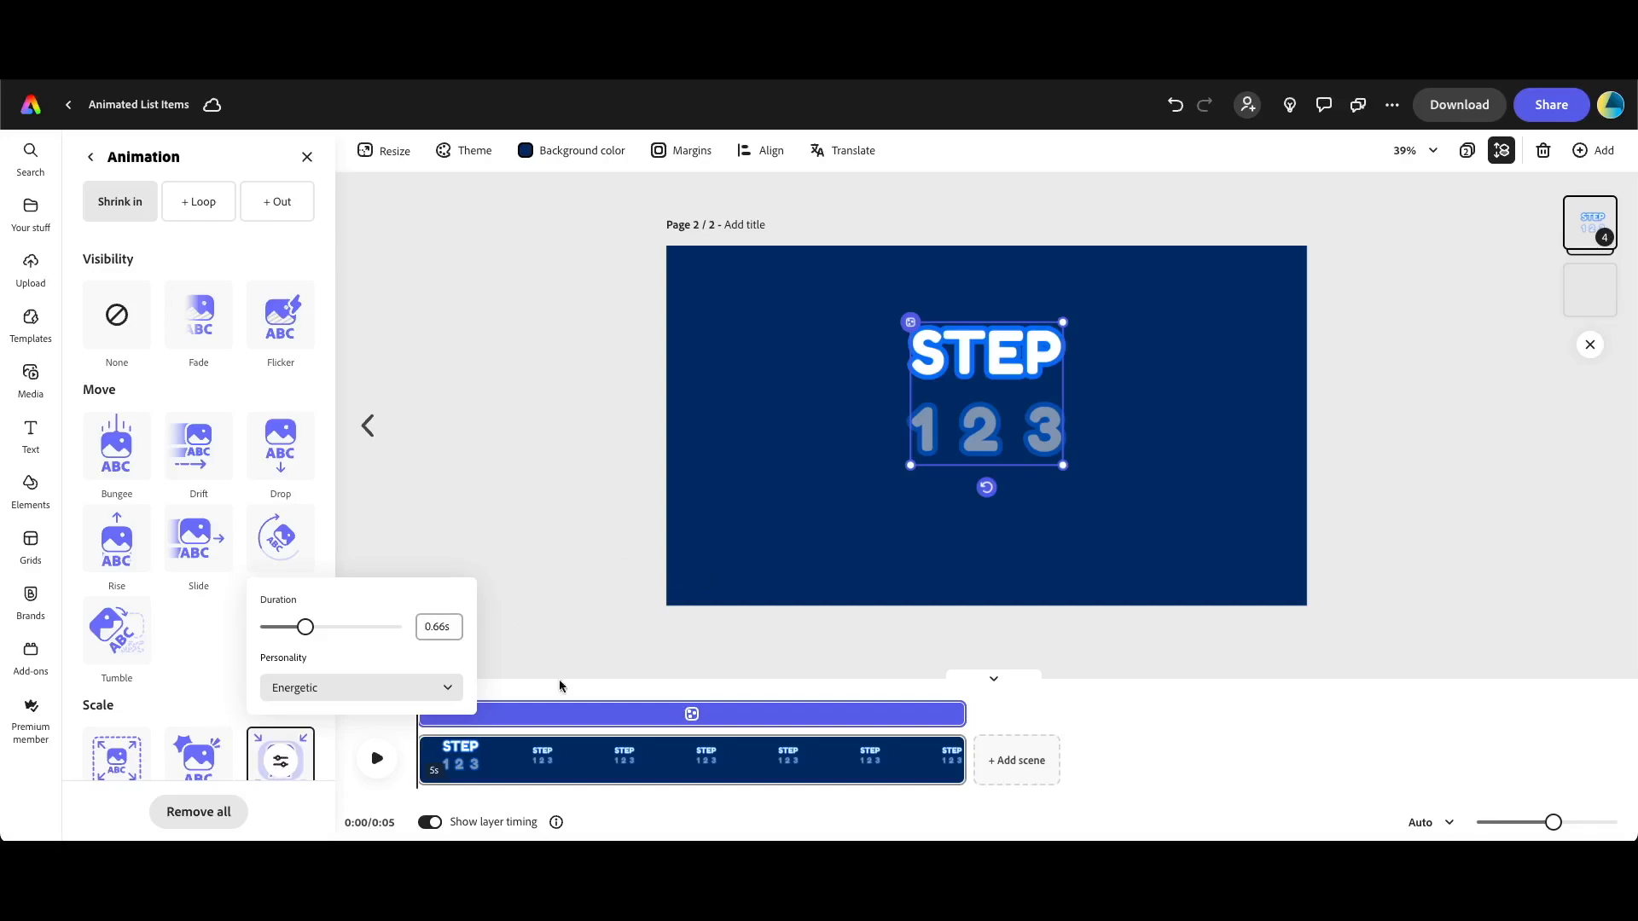
Shorten the second page's scene to 1 second, preview it and duplicate the scene
click(375, 761)
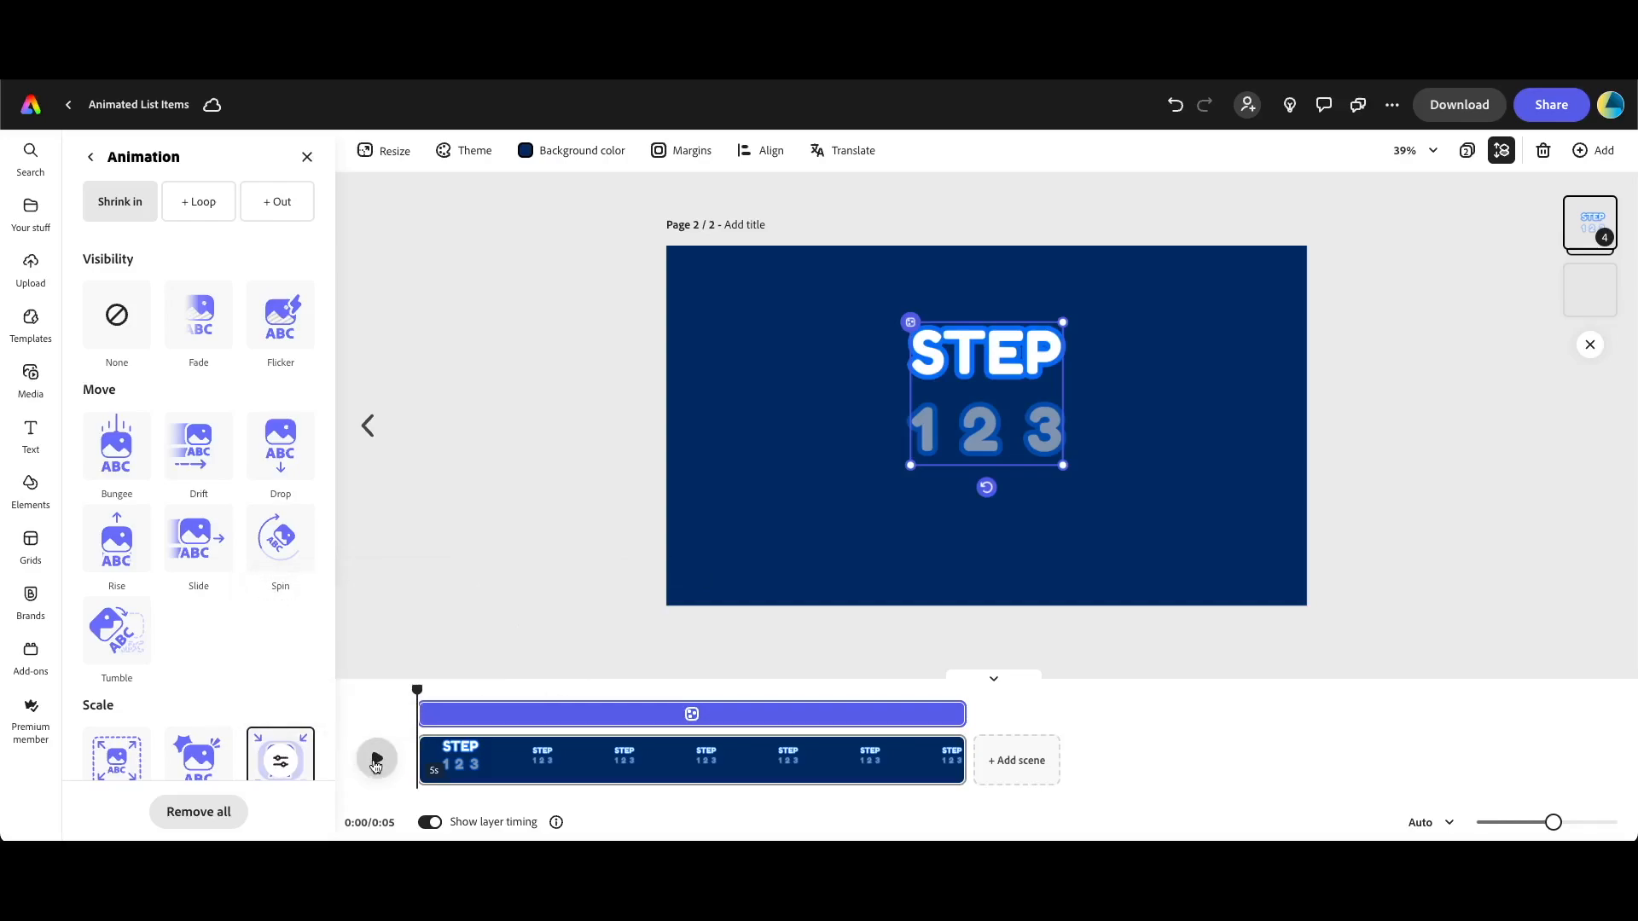
drag(959, 762, 524, 754)
click(376, 759)
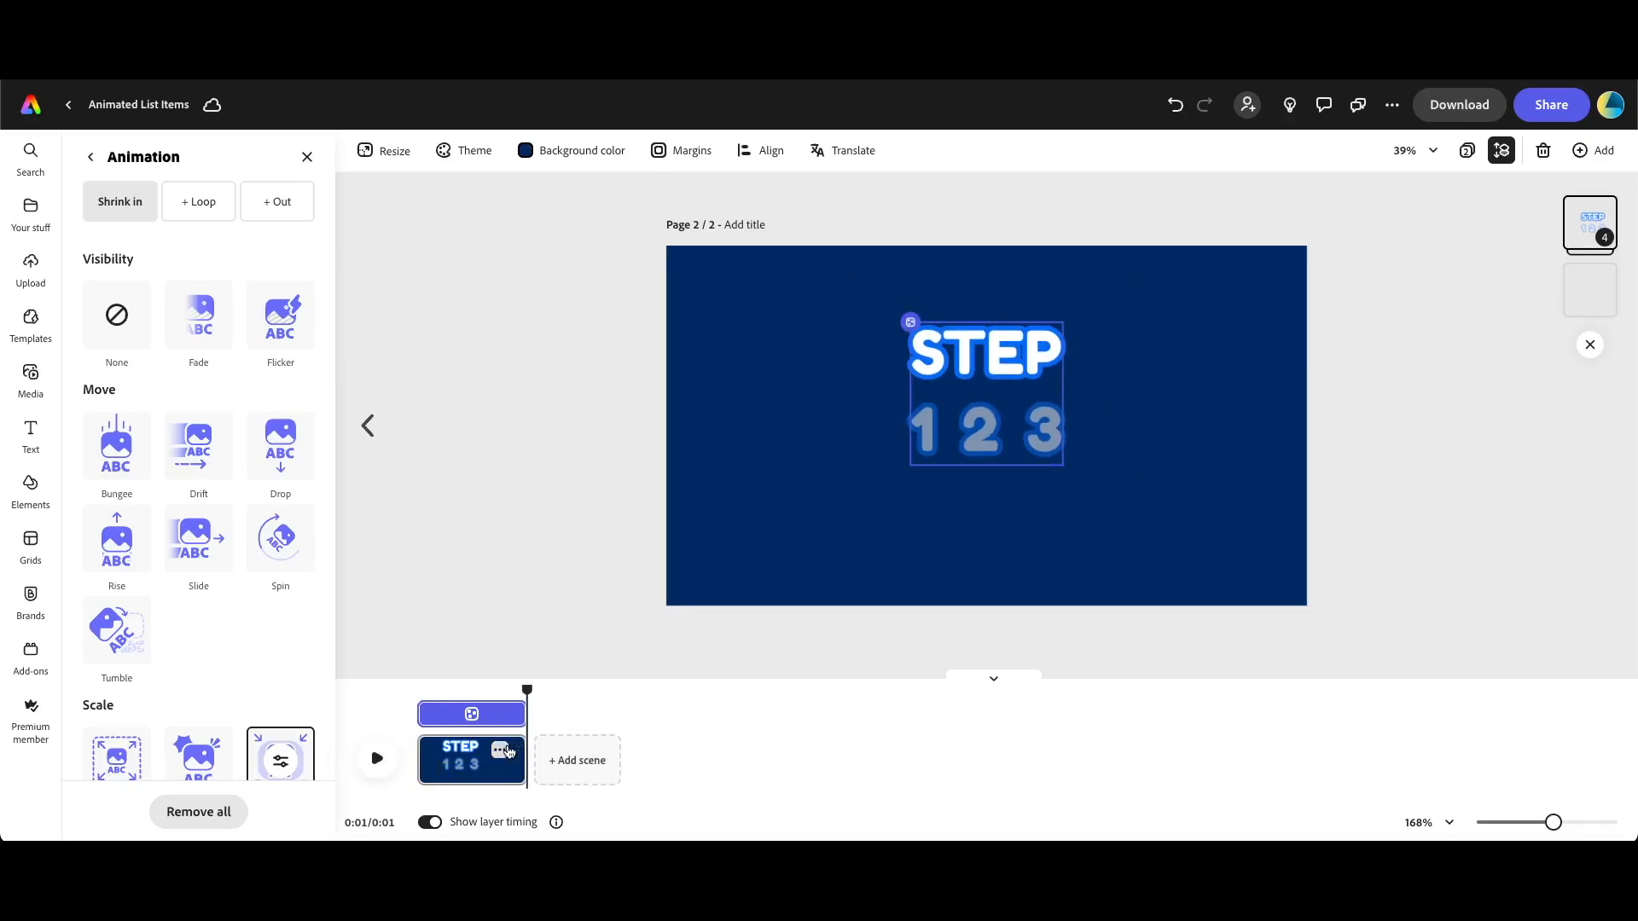
click(501, 752)
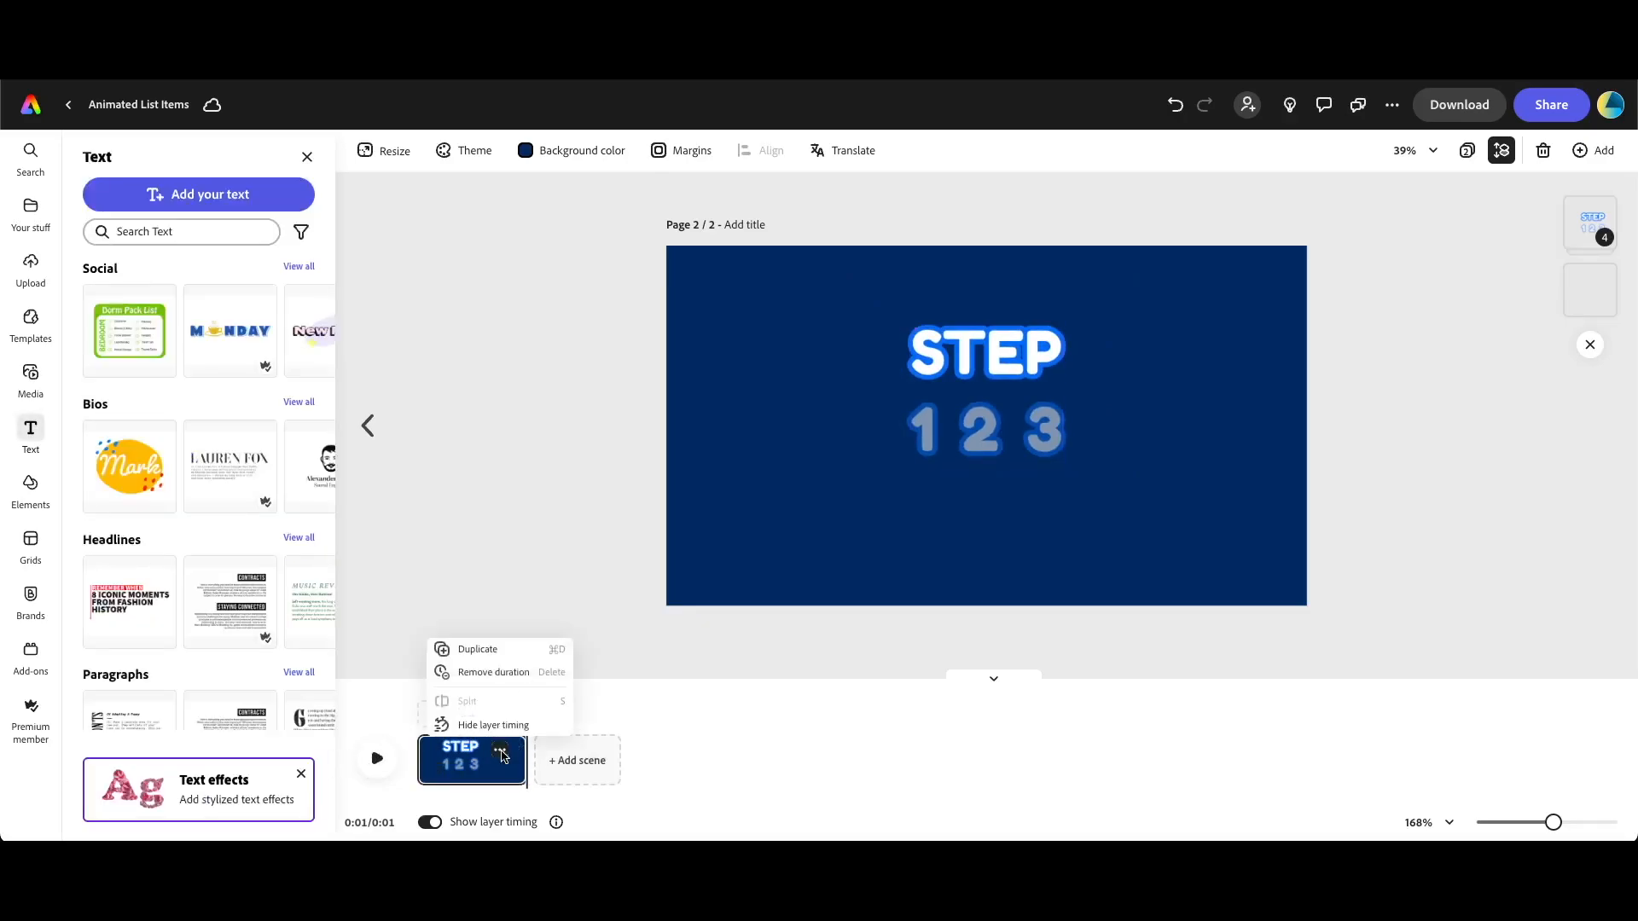
click(494, 648)
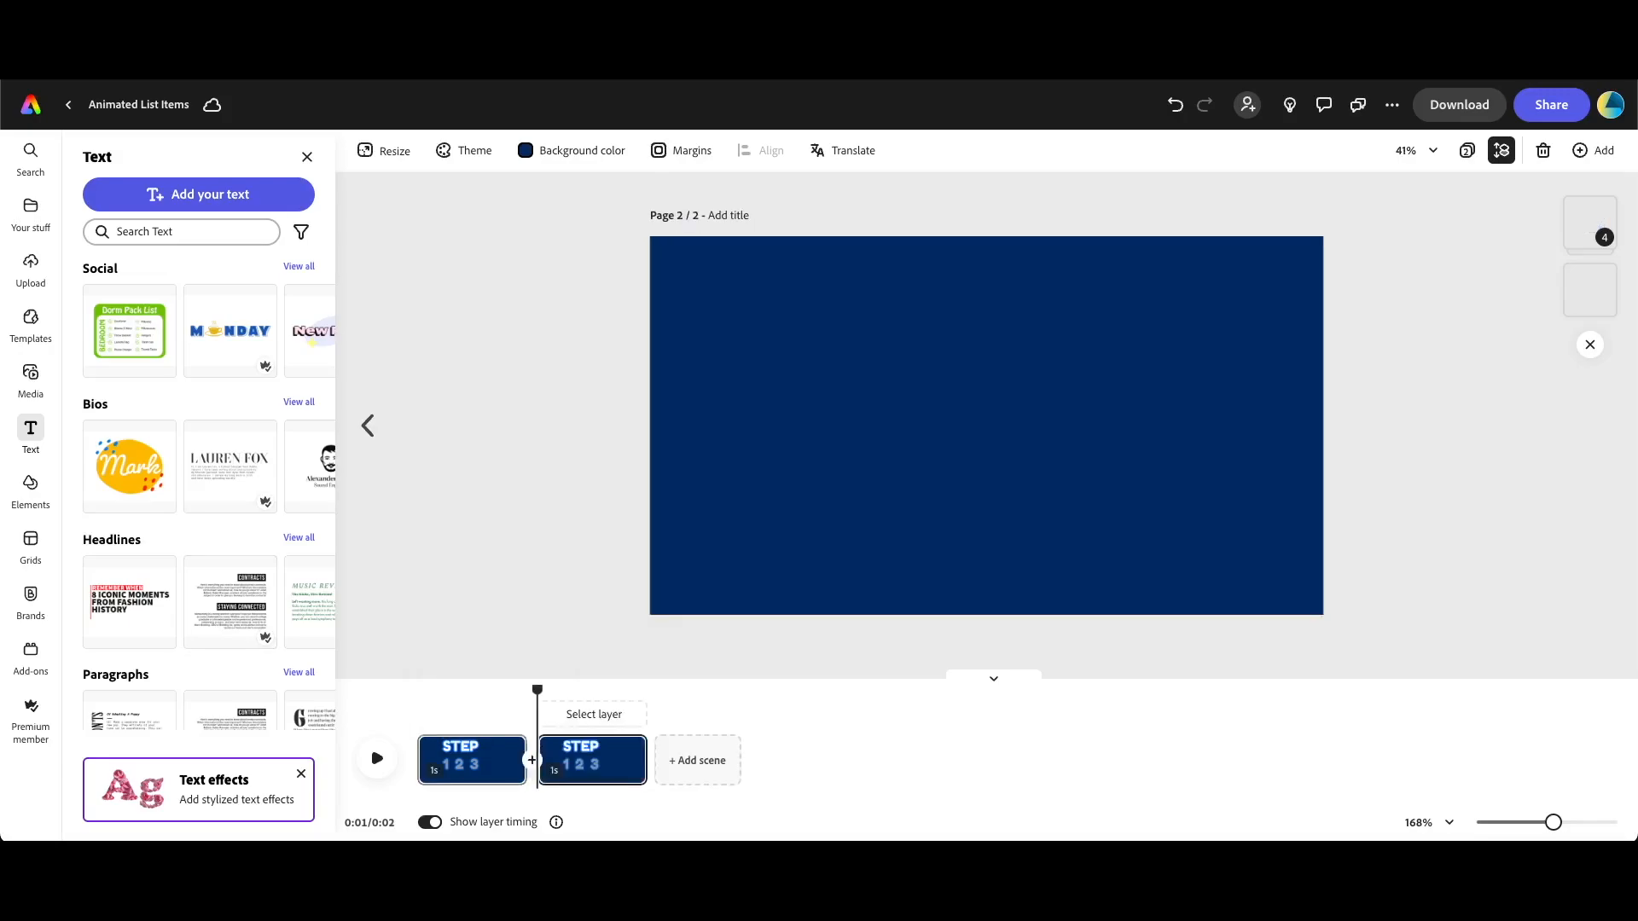
In the duplicated scene, remove all animation from the STEP and numbers group and ungroup it
click(590, 689)
click(982, 333)
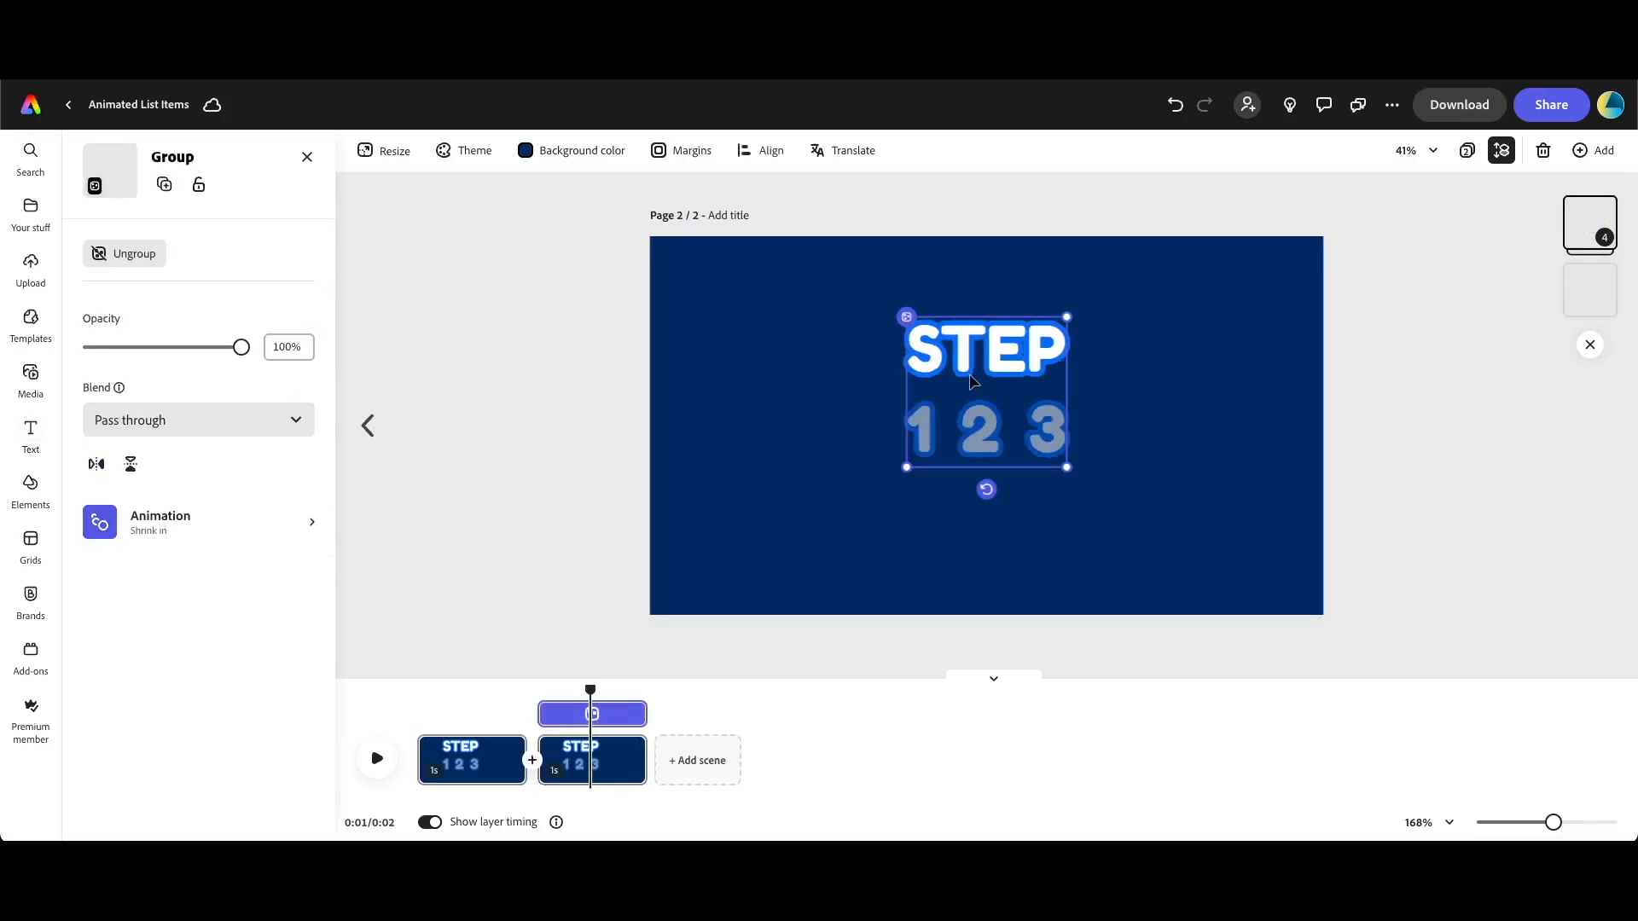
click(197, 524)
click(199, 812)
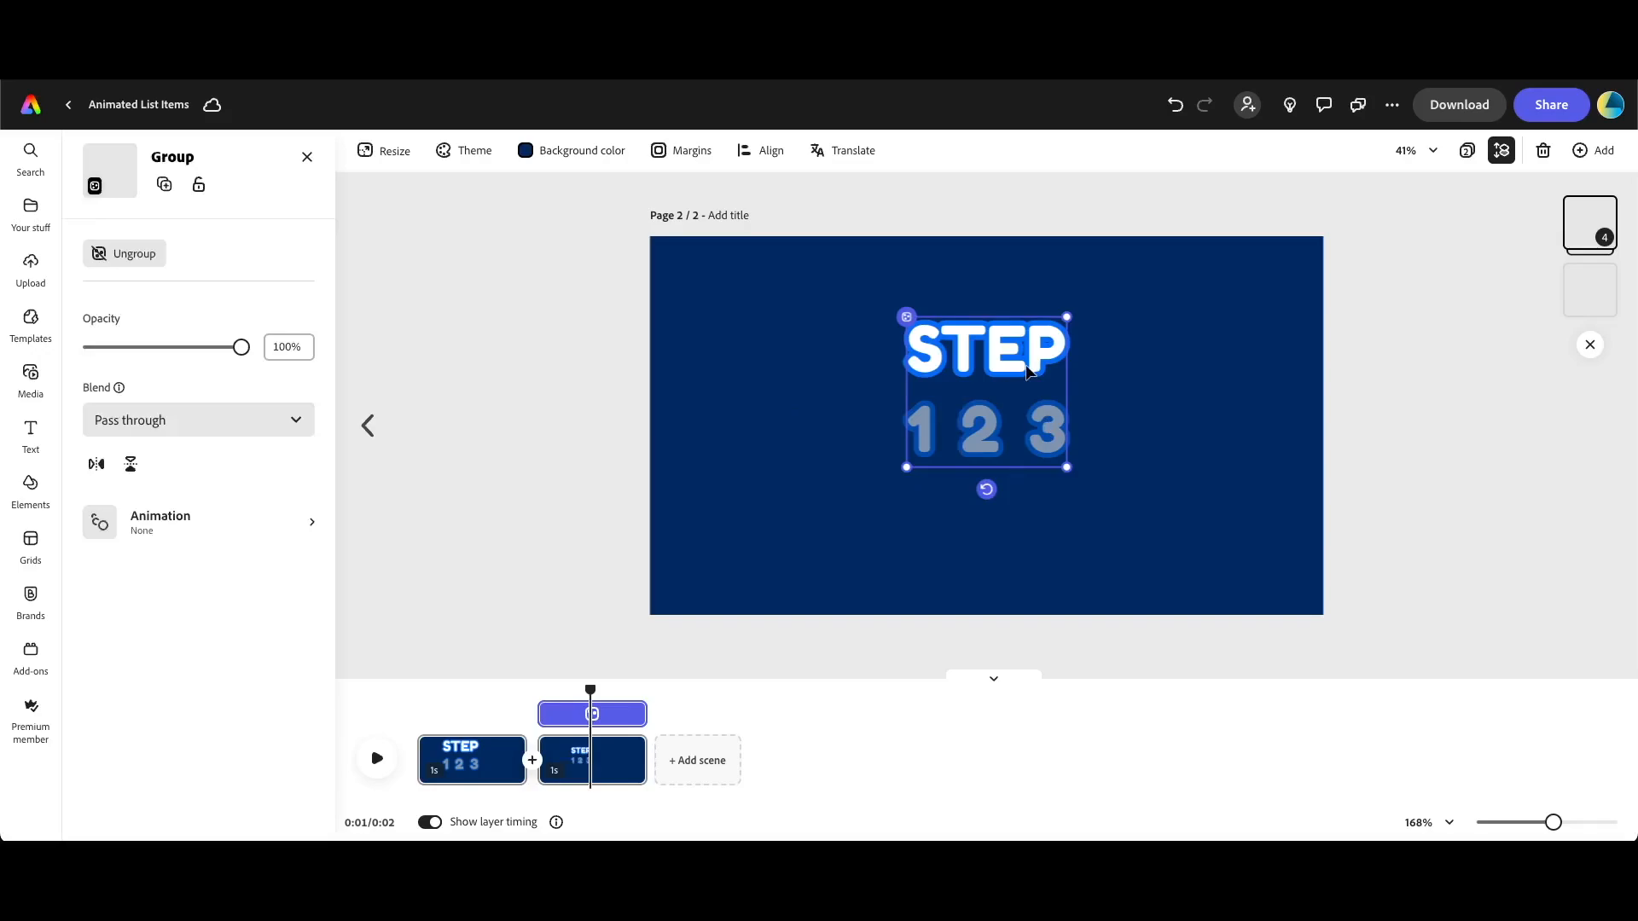
key(shift+super+g)
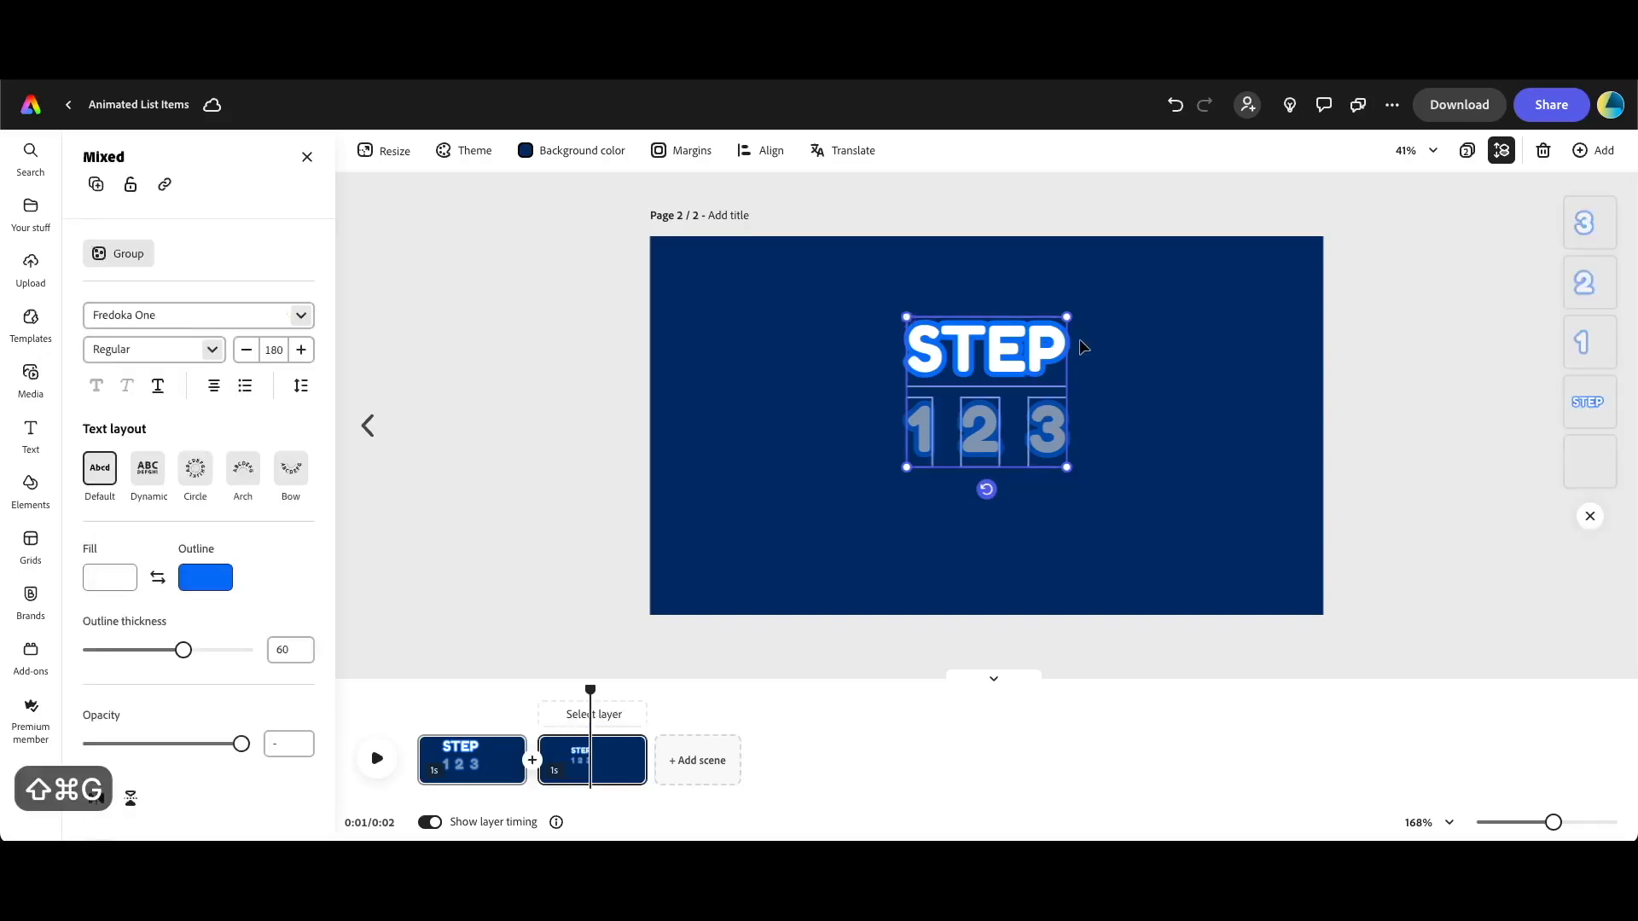
click(1031, 555)
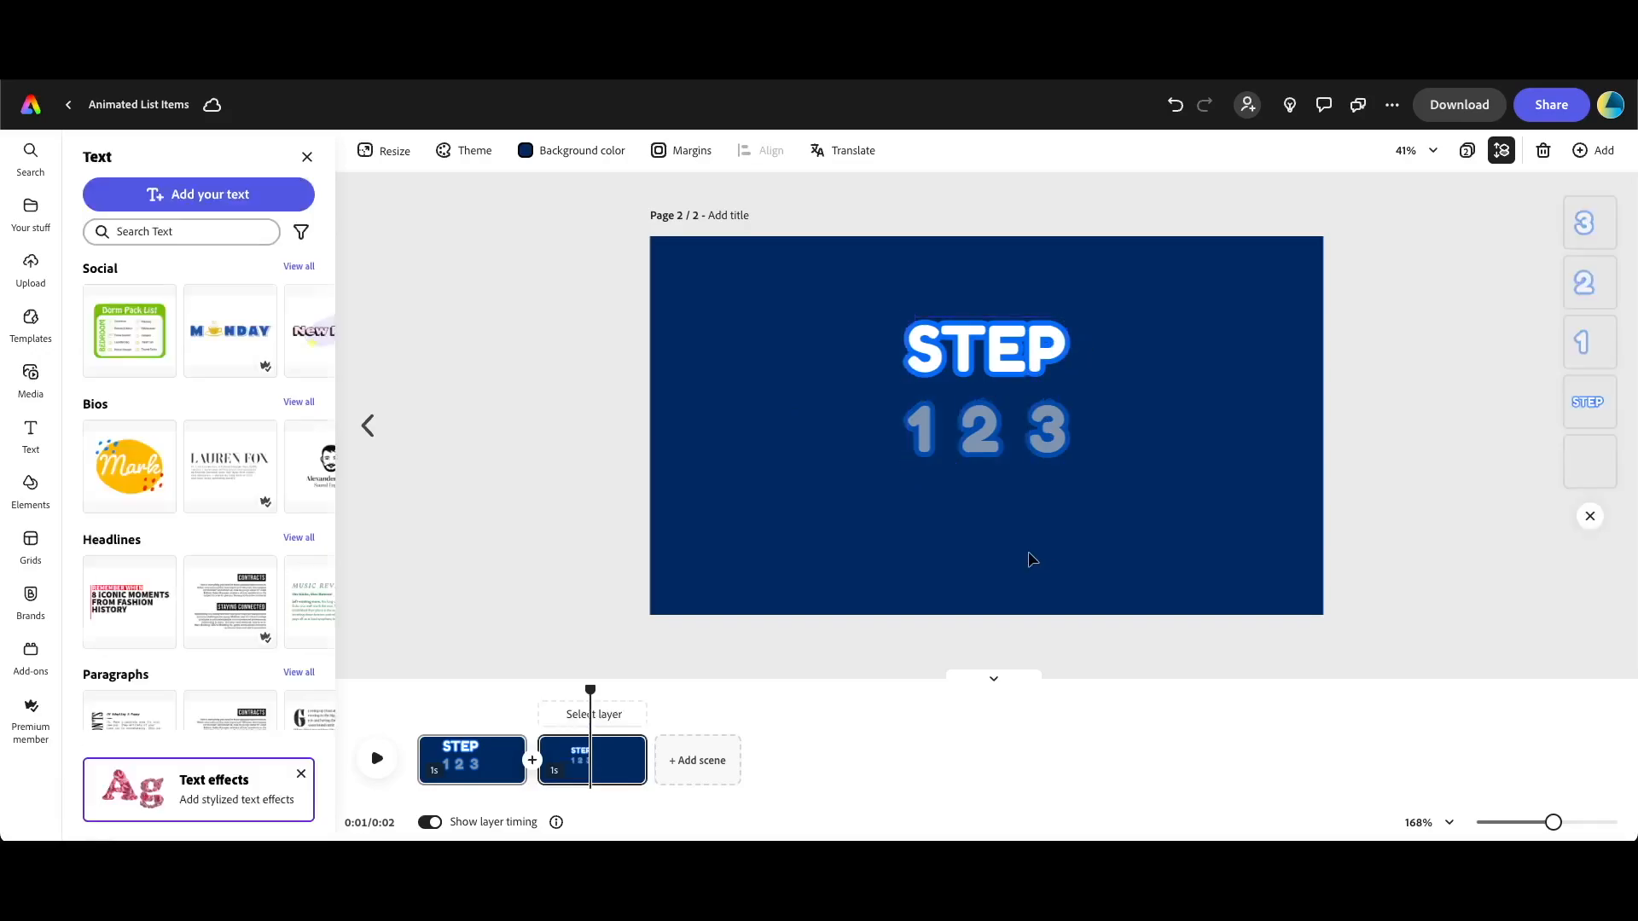
Group the faded numbers 1, 2 and 3 in the second scene, leaving STEP separate
click(926, 439)
shift+click(981, 440)
shift+click(1056, 442)
key(super+g)
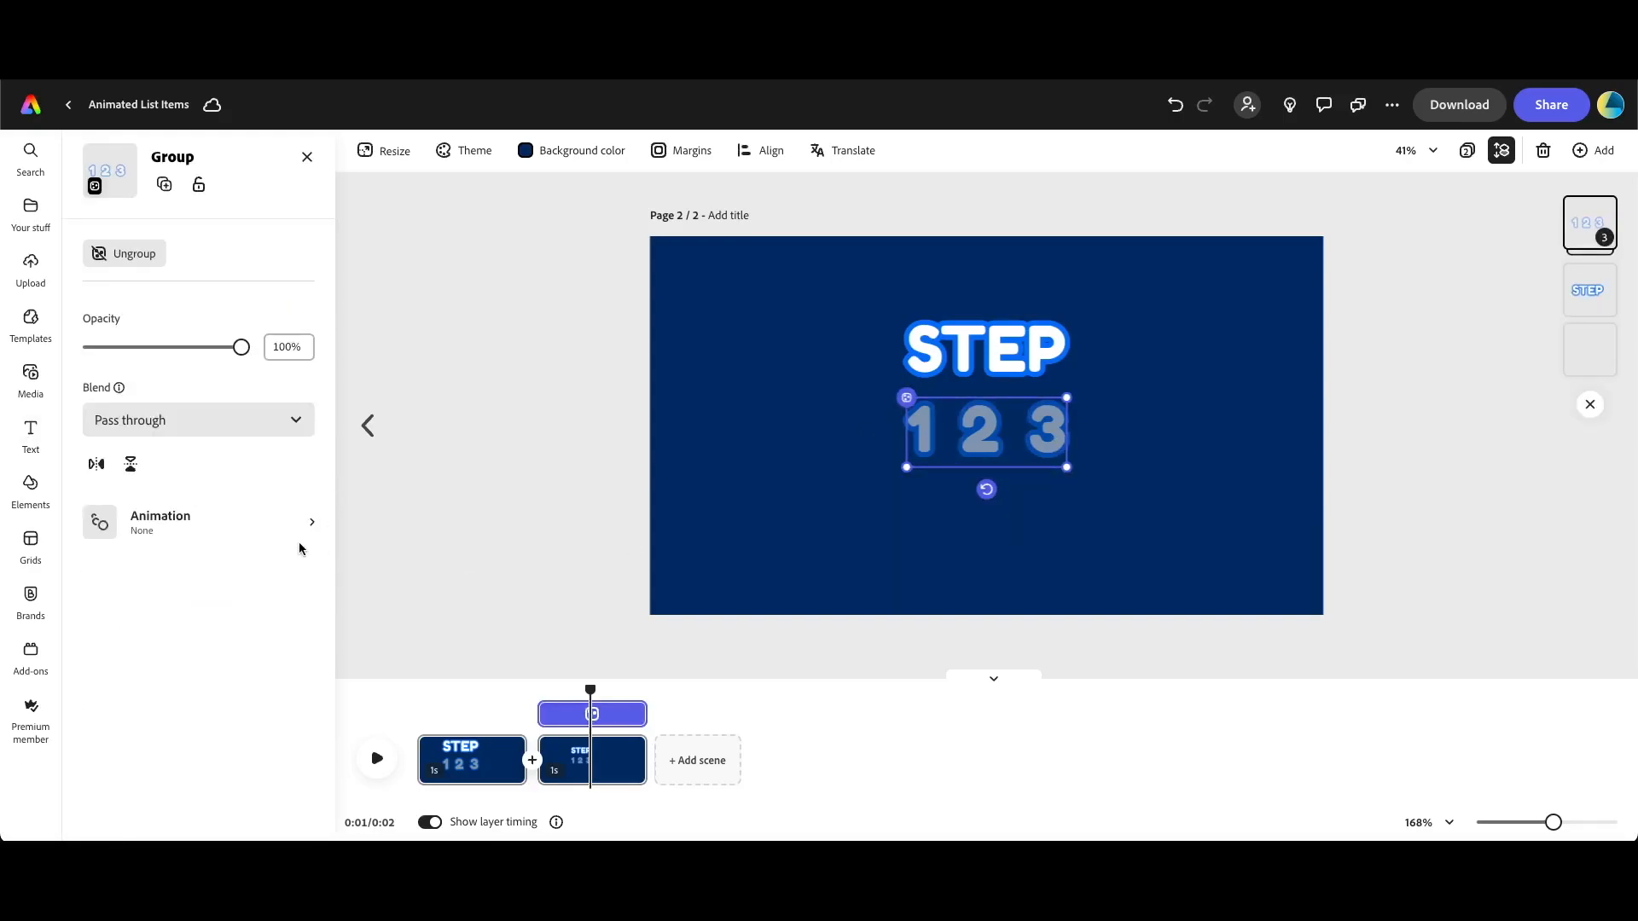
Give the 1 2 3 group a Grow out animation with Energetic personality
click(187, 522)
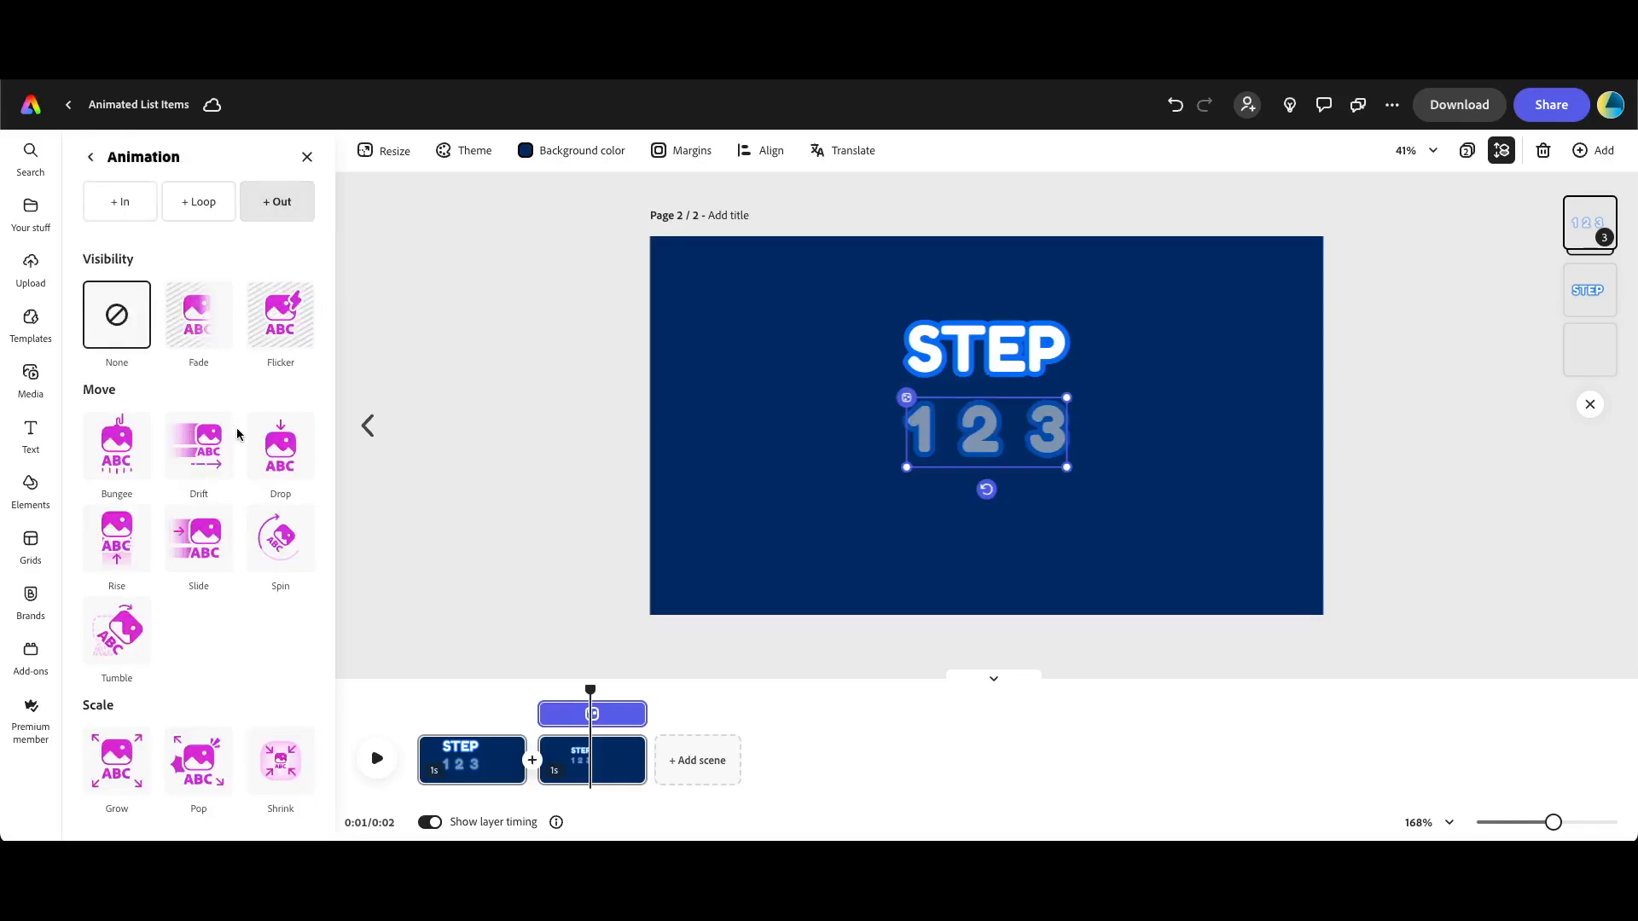
click(100, 785)
click(176, 688)
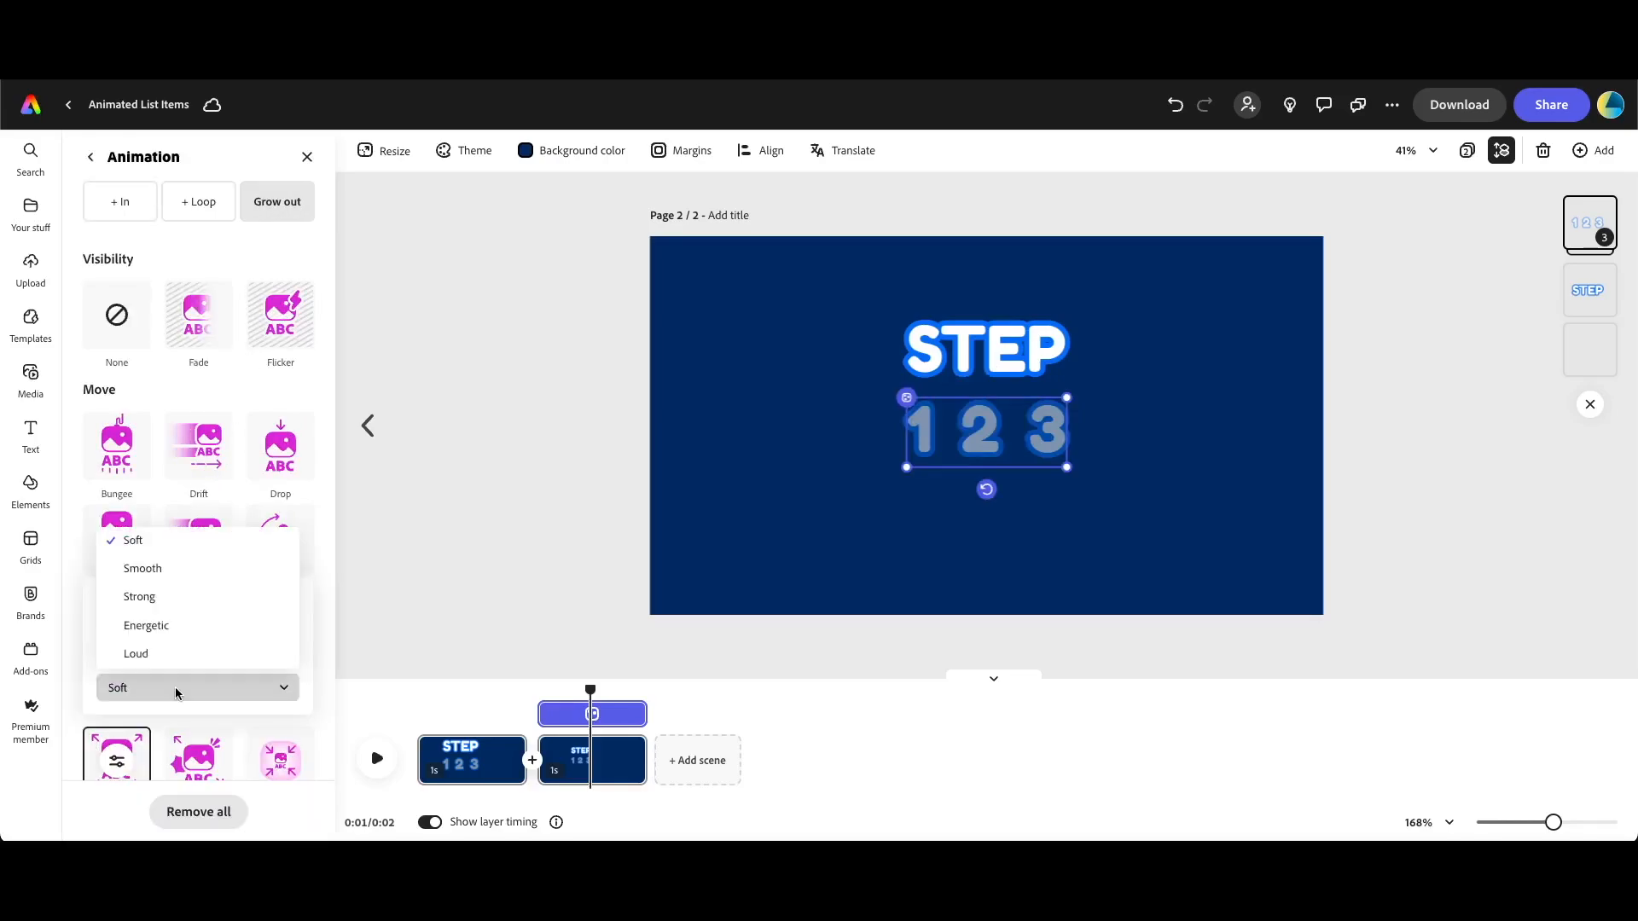
click(191, 627)
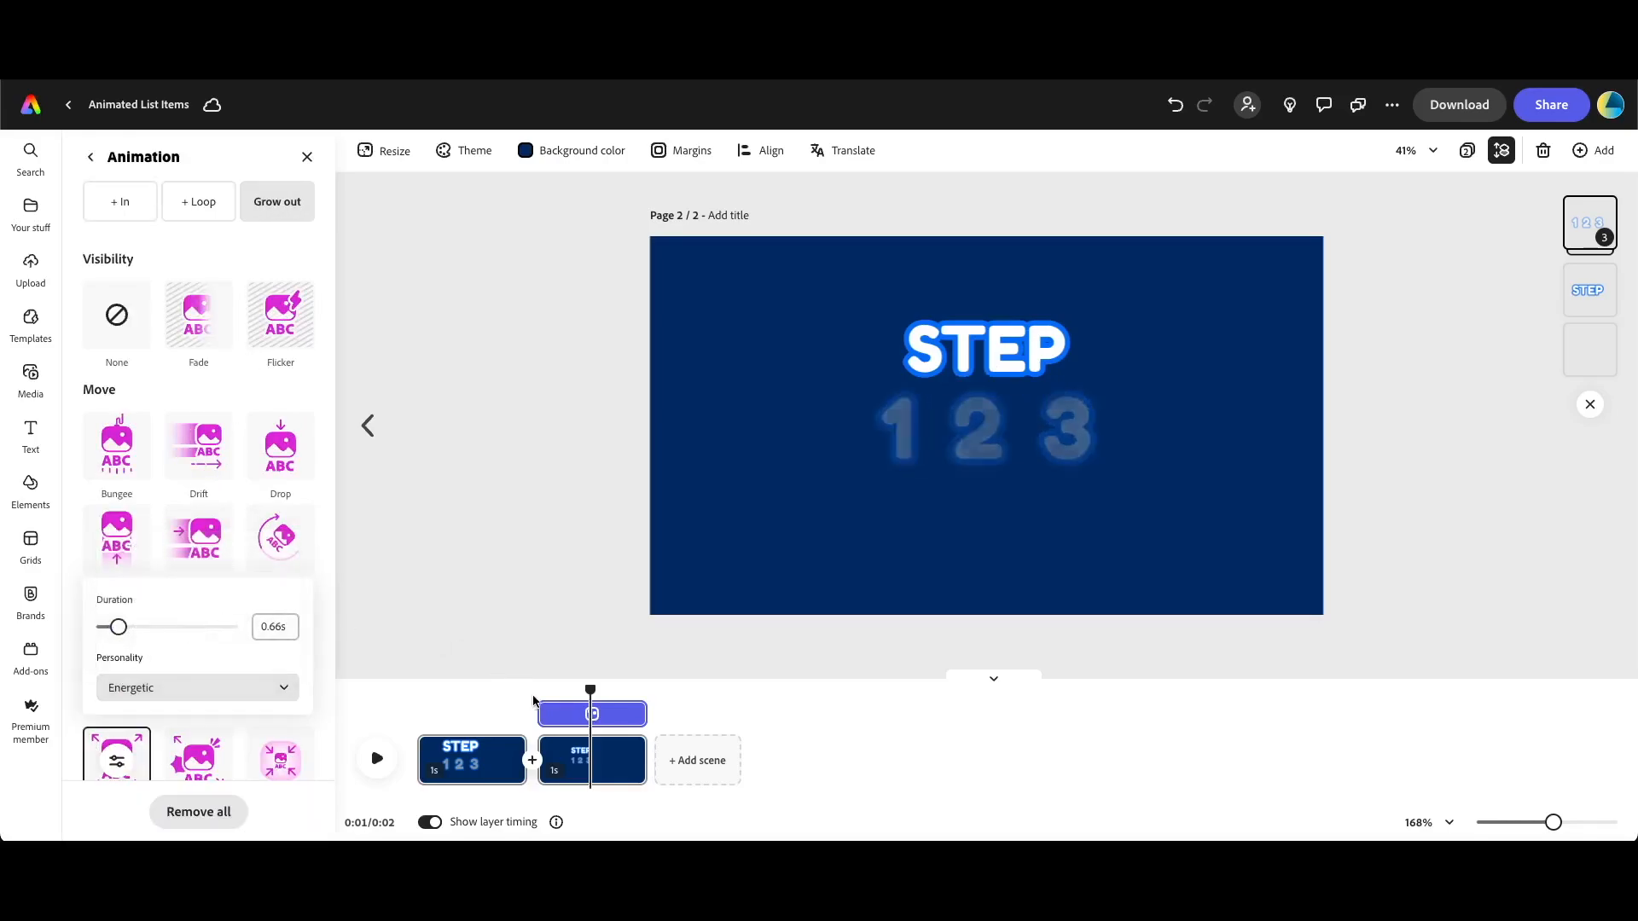
Extend the second scene to 2 seconds and trim the 1 2 3 group's timing to about the first quarter of the scene
click(539, 701)
click(376, 757)
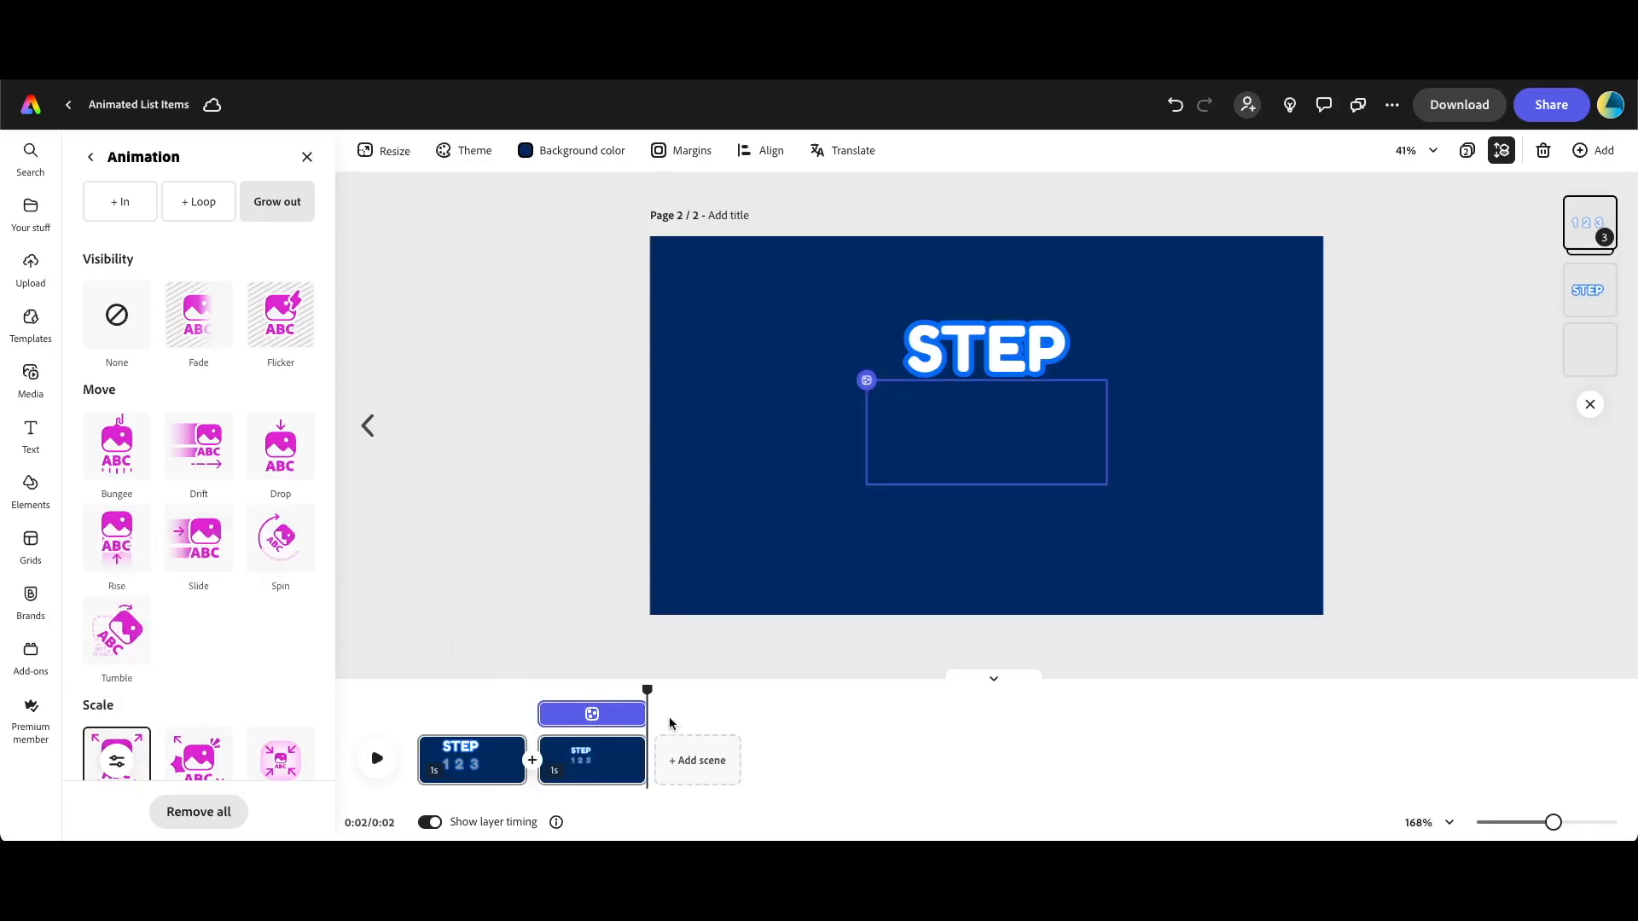
drag(642, 751, 750, 745)
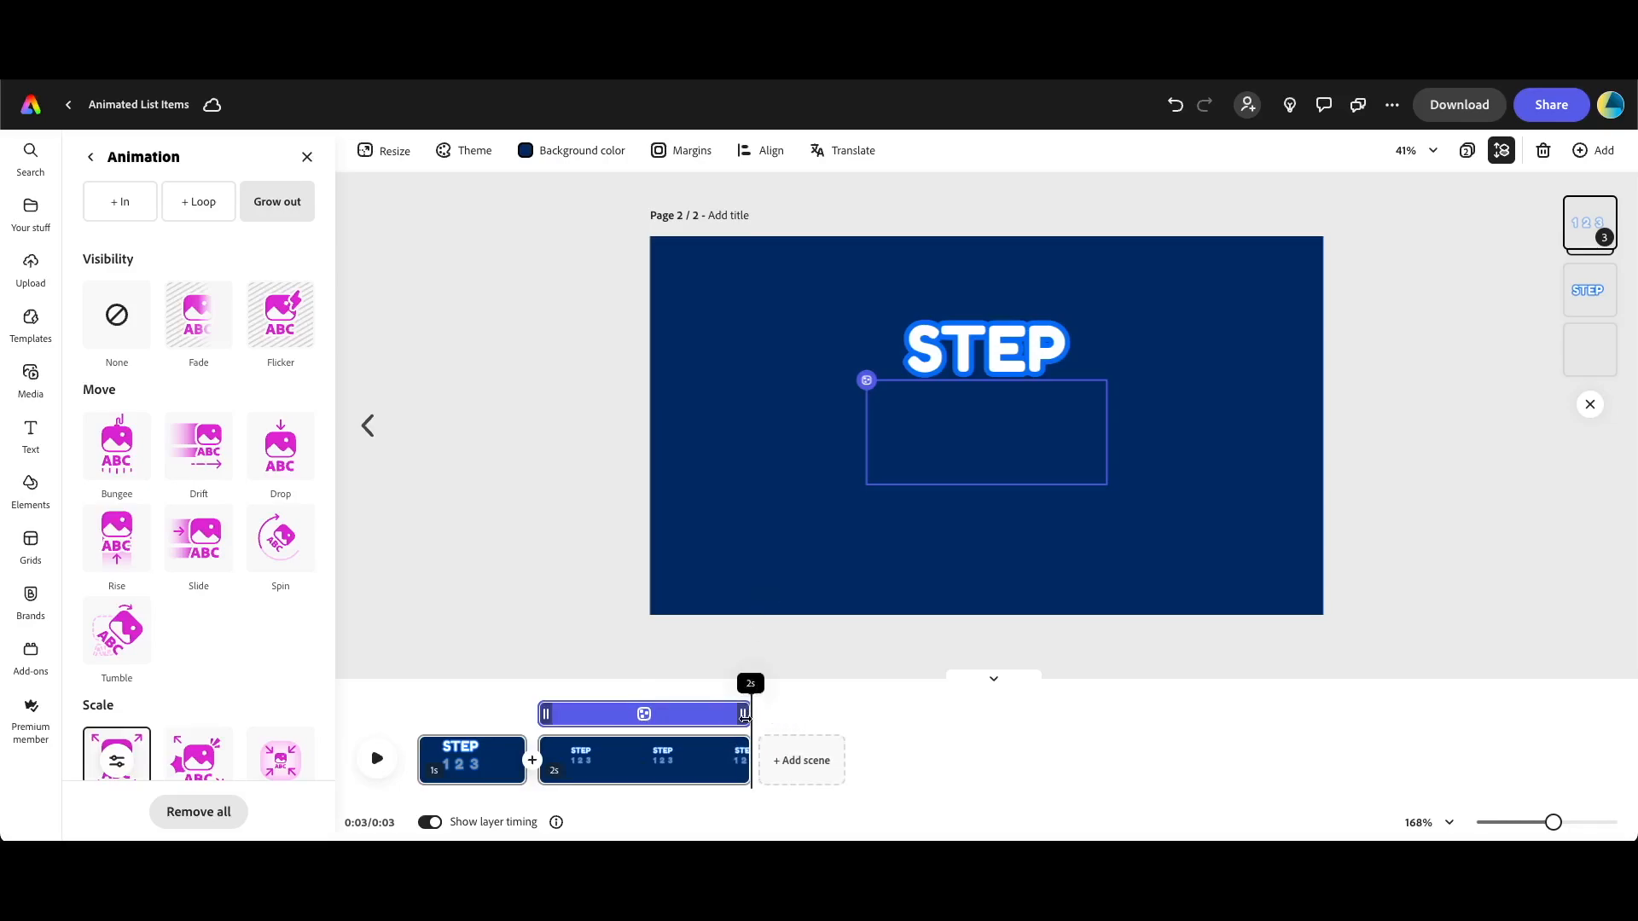
drag(733, 719, 589, 719)
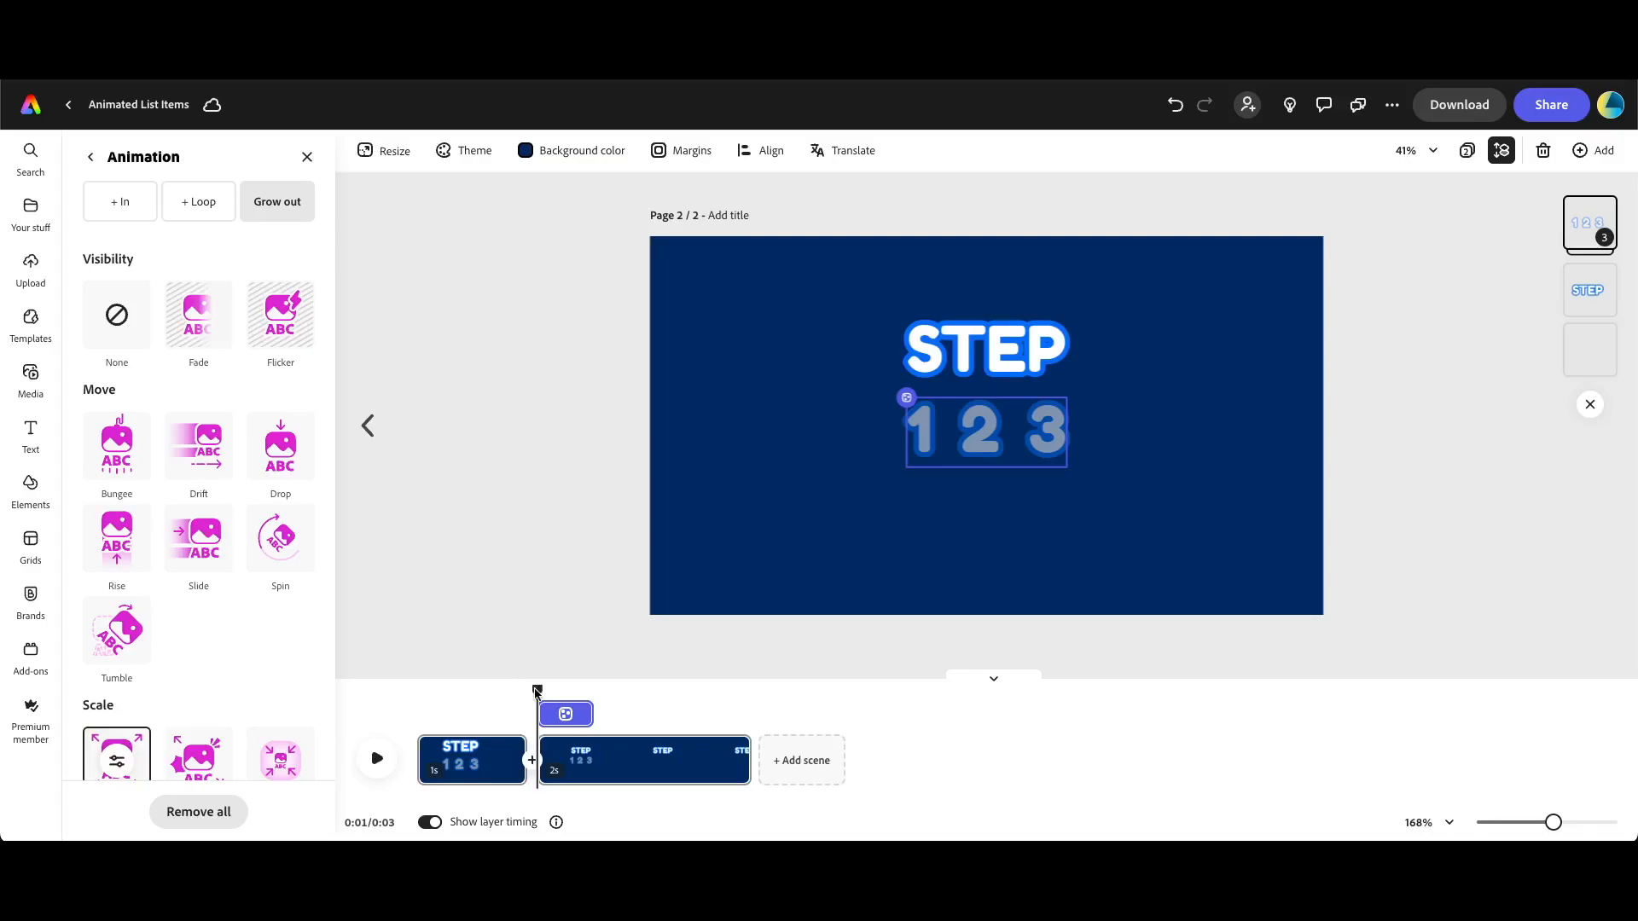
Set the hidden large 1 to 100% opacity and trim its start so it covers about the last 1.5 seconds of the scene
click(1582, 353)
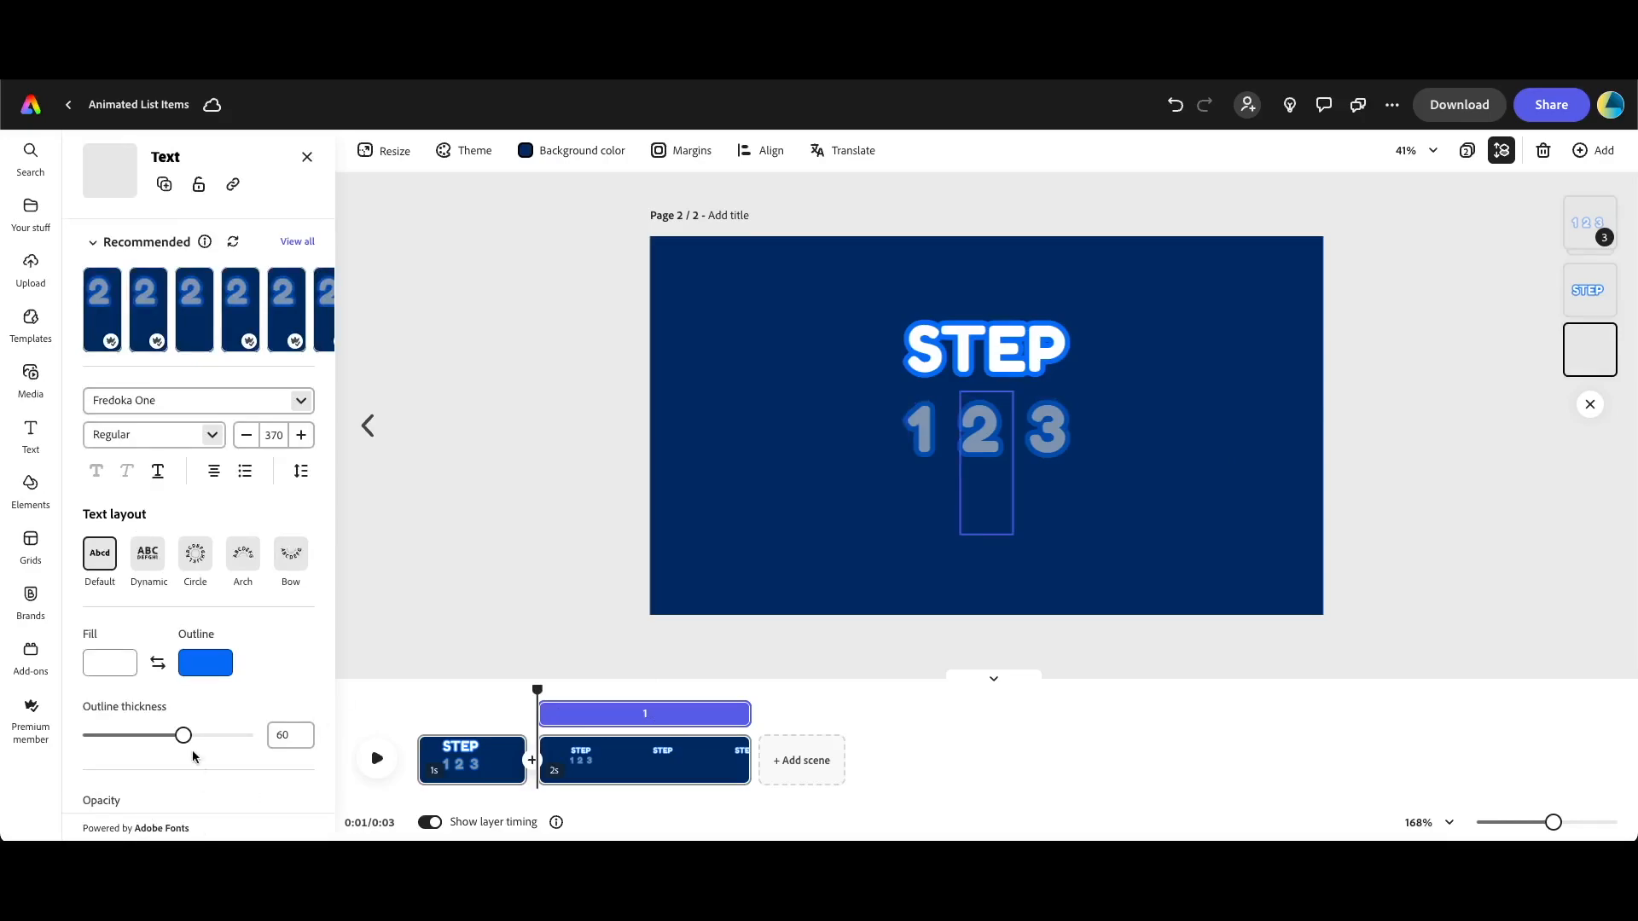
scroll(116, 659, down, 3)
drag(94, 650, 248, 648)
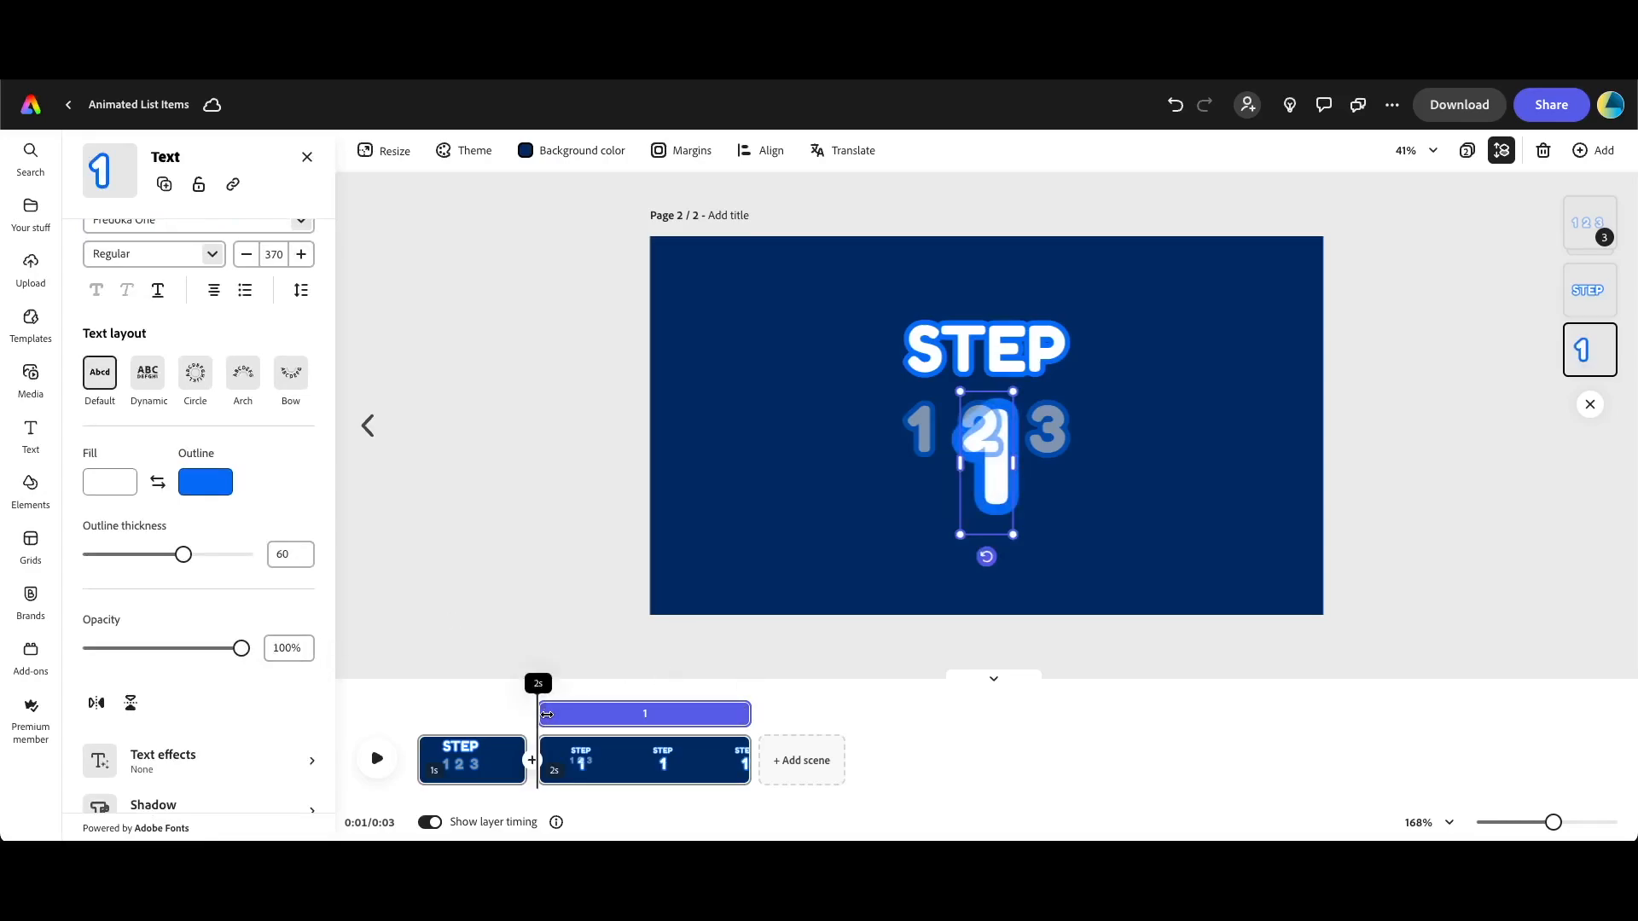
drag(547, 714, 587, 714)
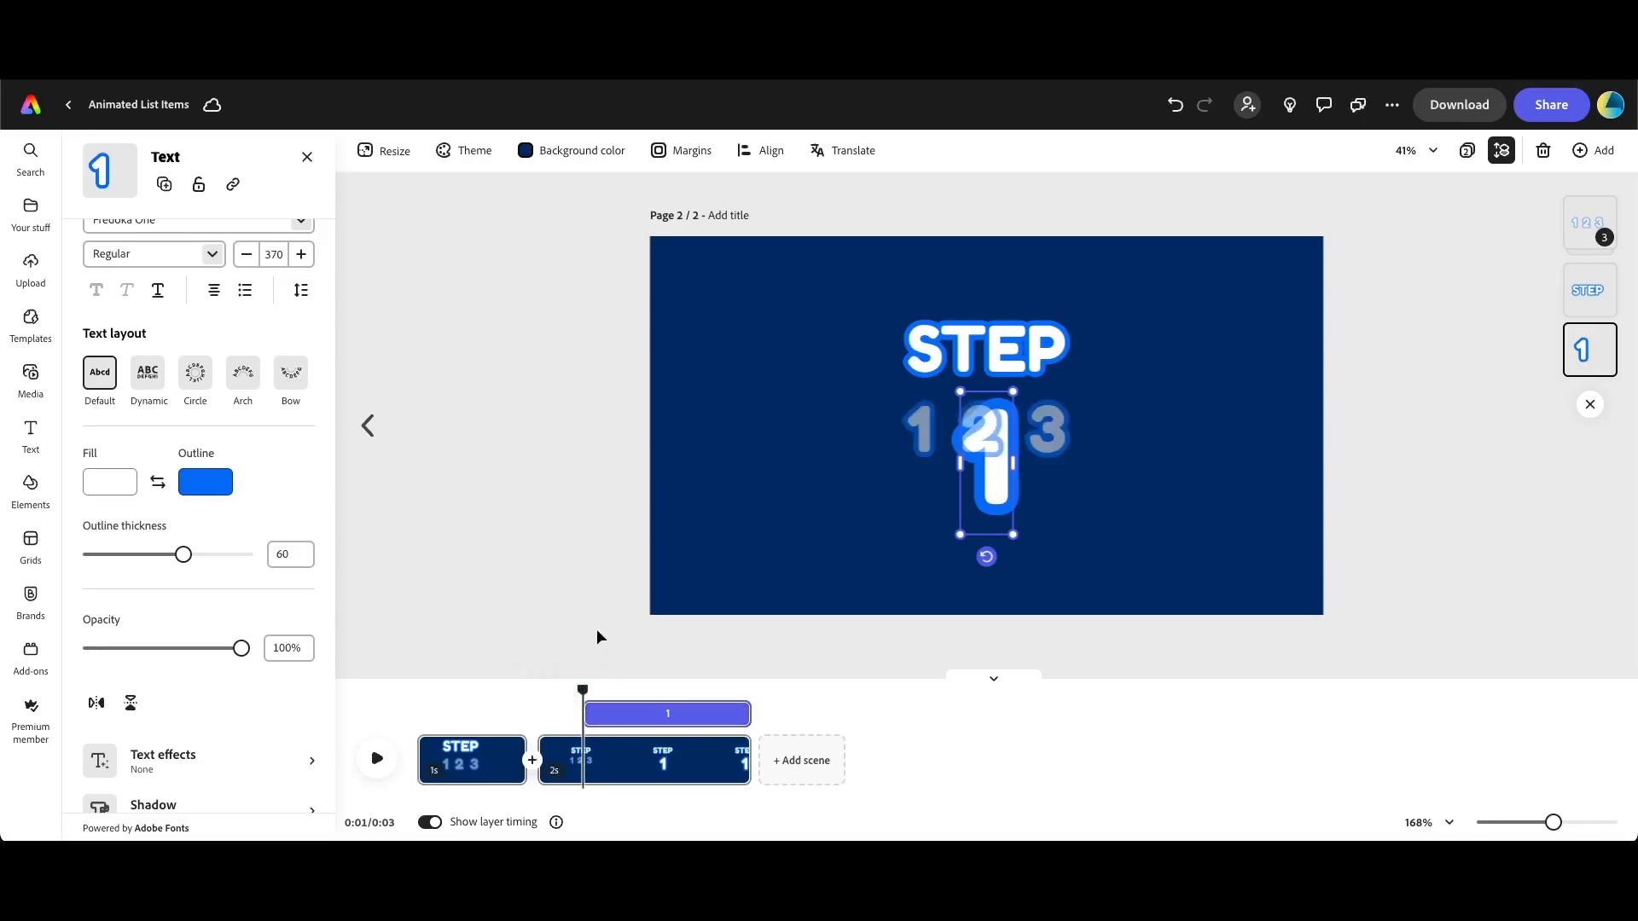
Give the large 1 a Grow in animation with Energetic personality and preview the second scene
scroll(264, 679, down, 3)
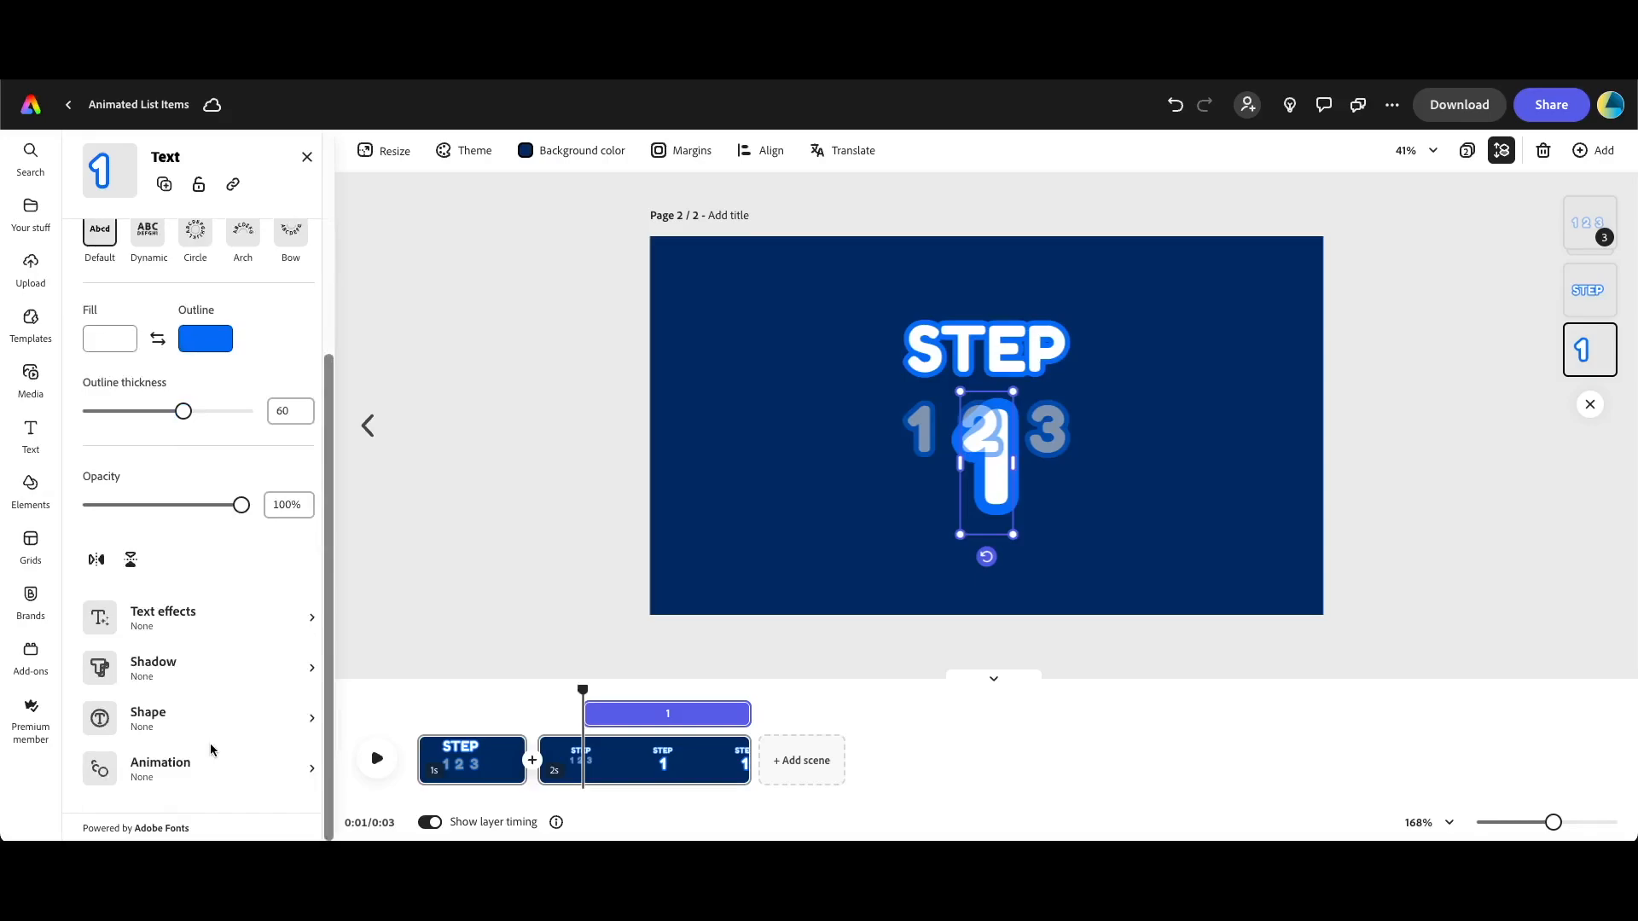
click(170, 774)
click(194, 683)
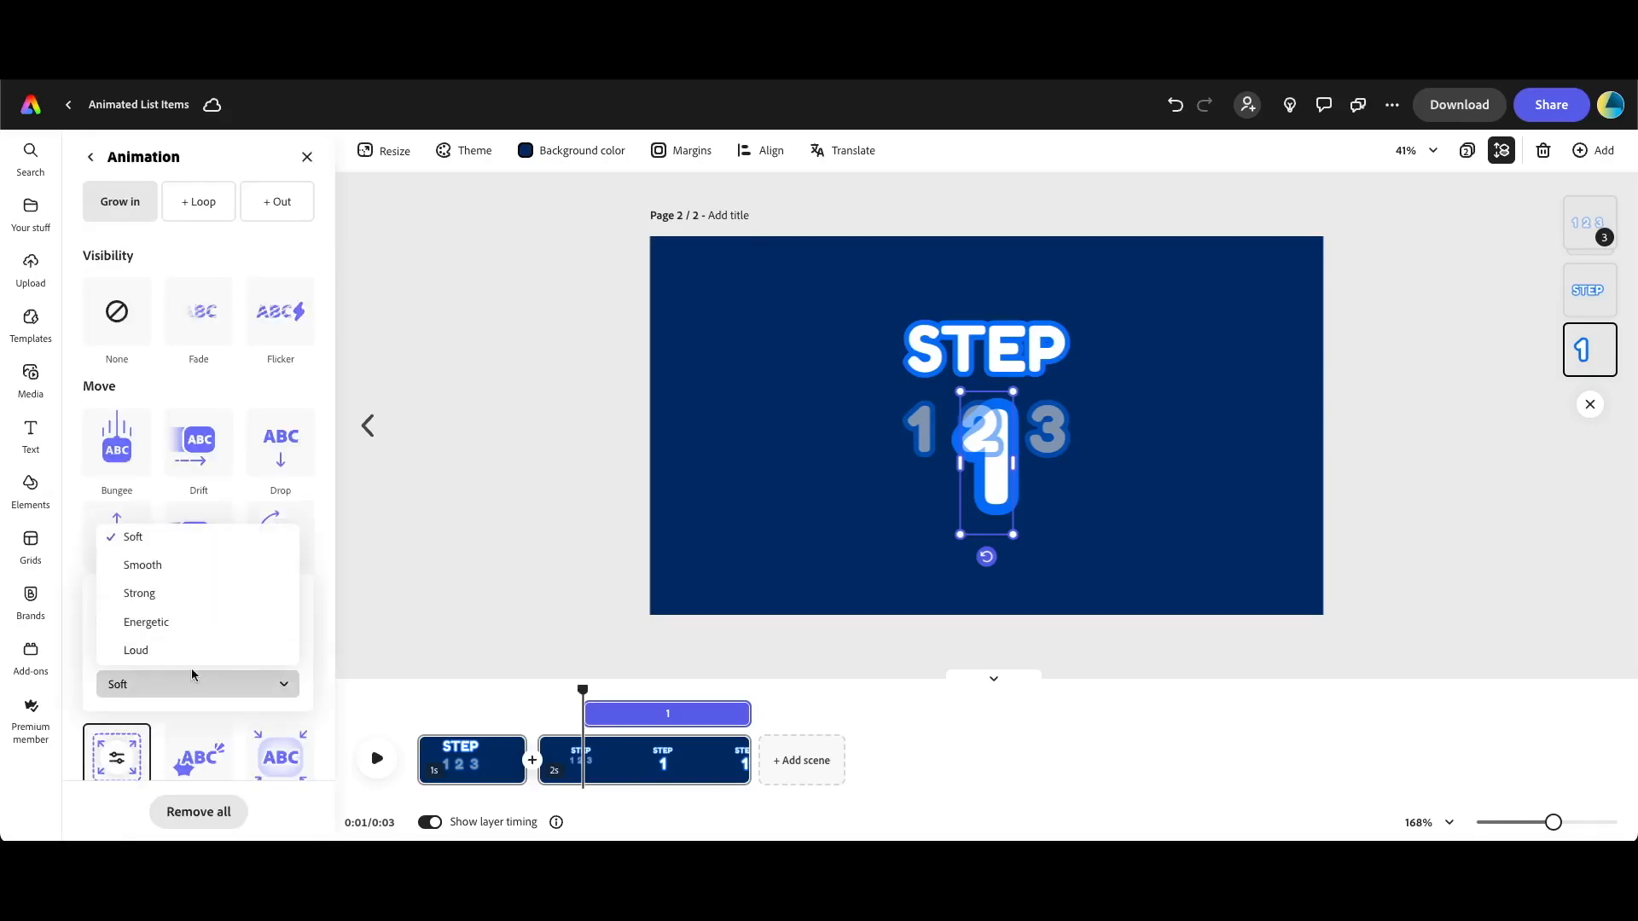
click(185, 627)
click(538, 708)
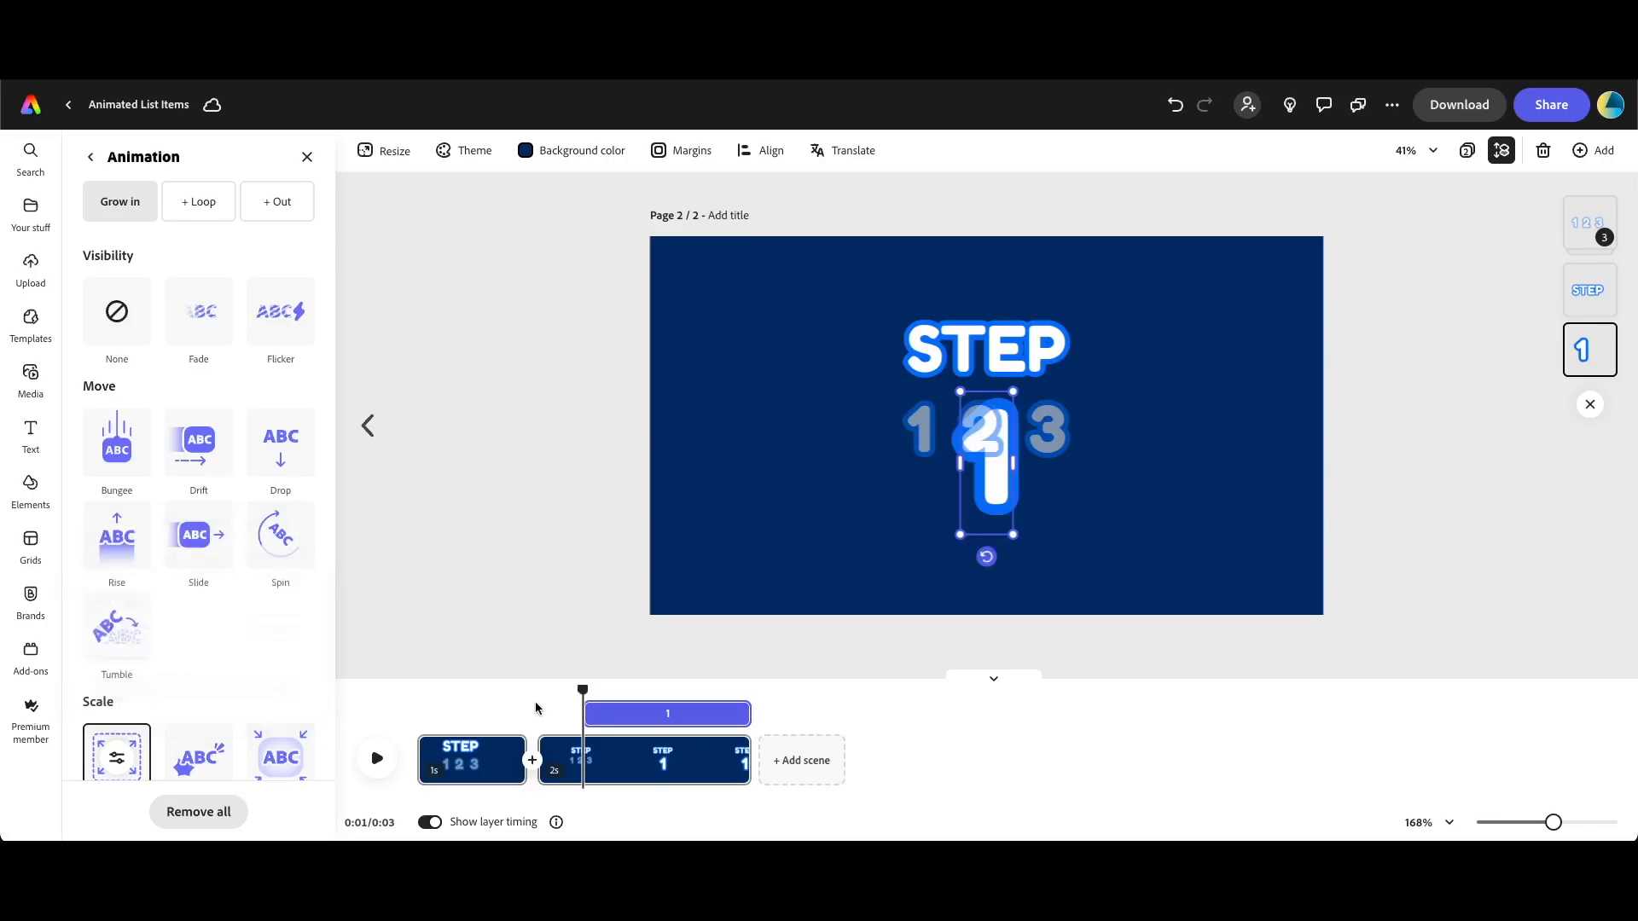
click(537, 706)
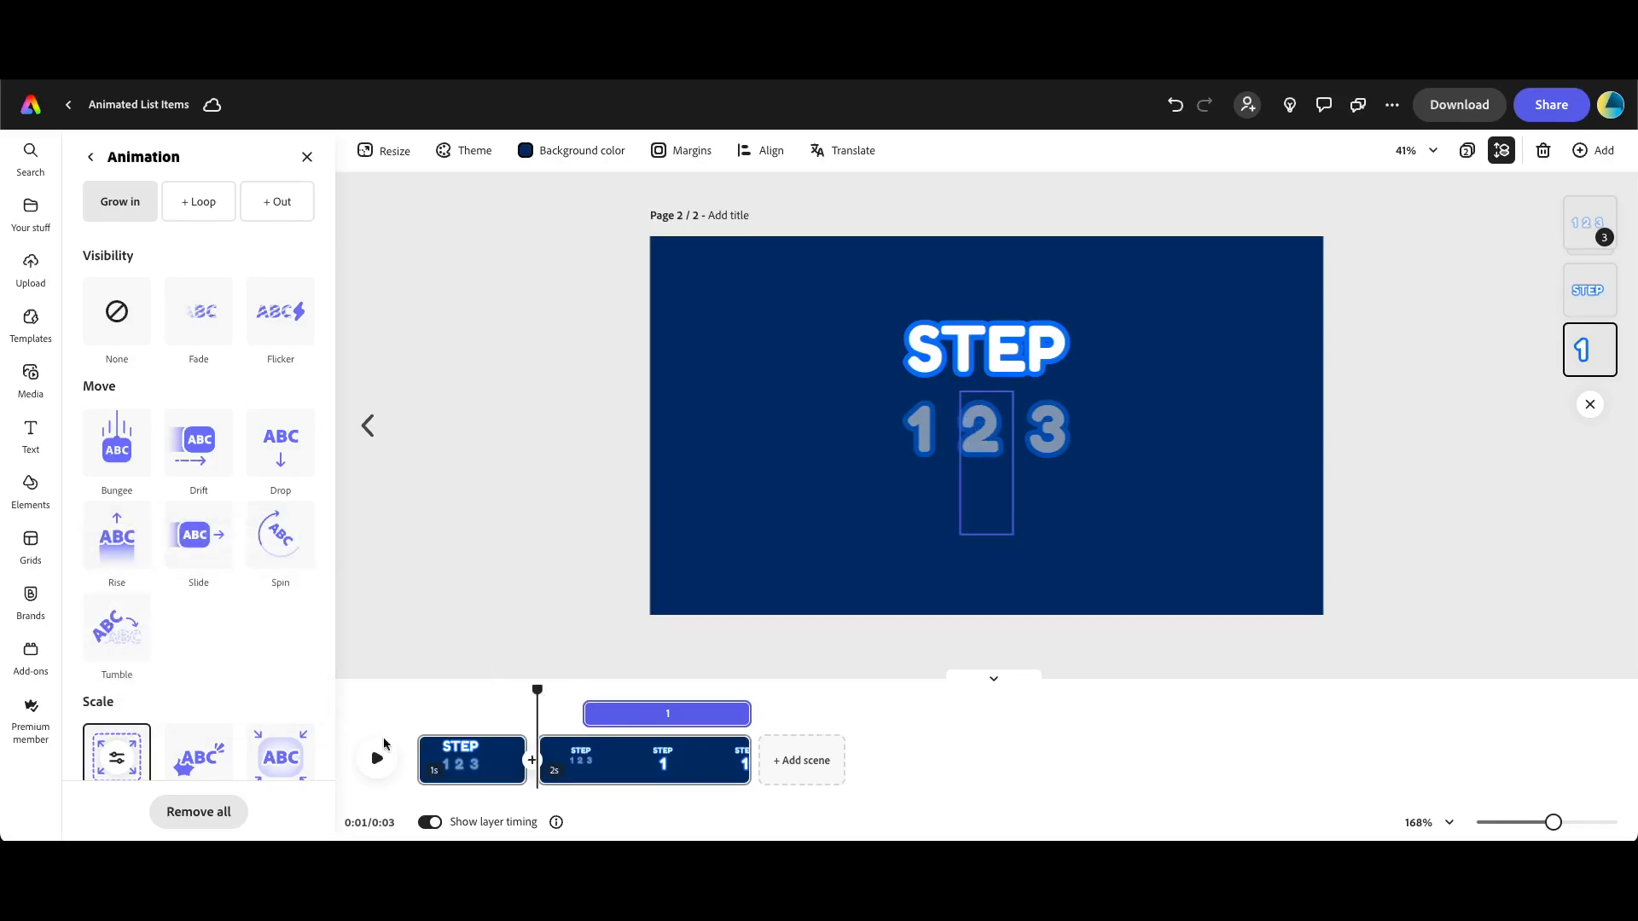
click(377, 760)
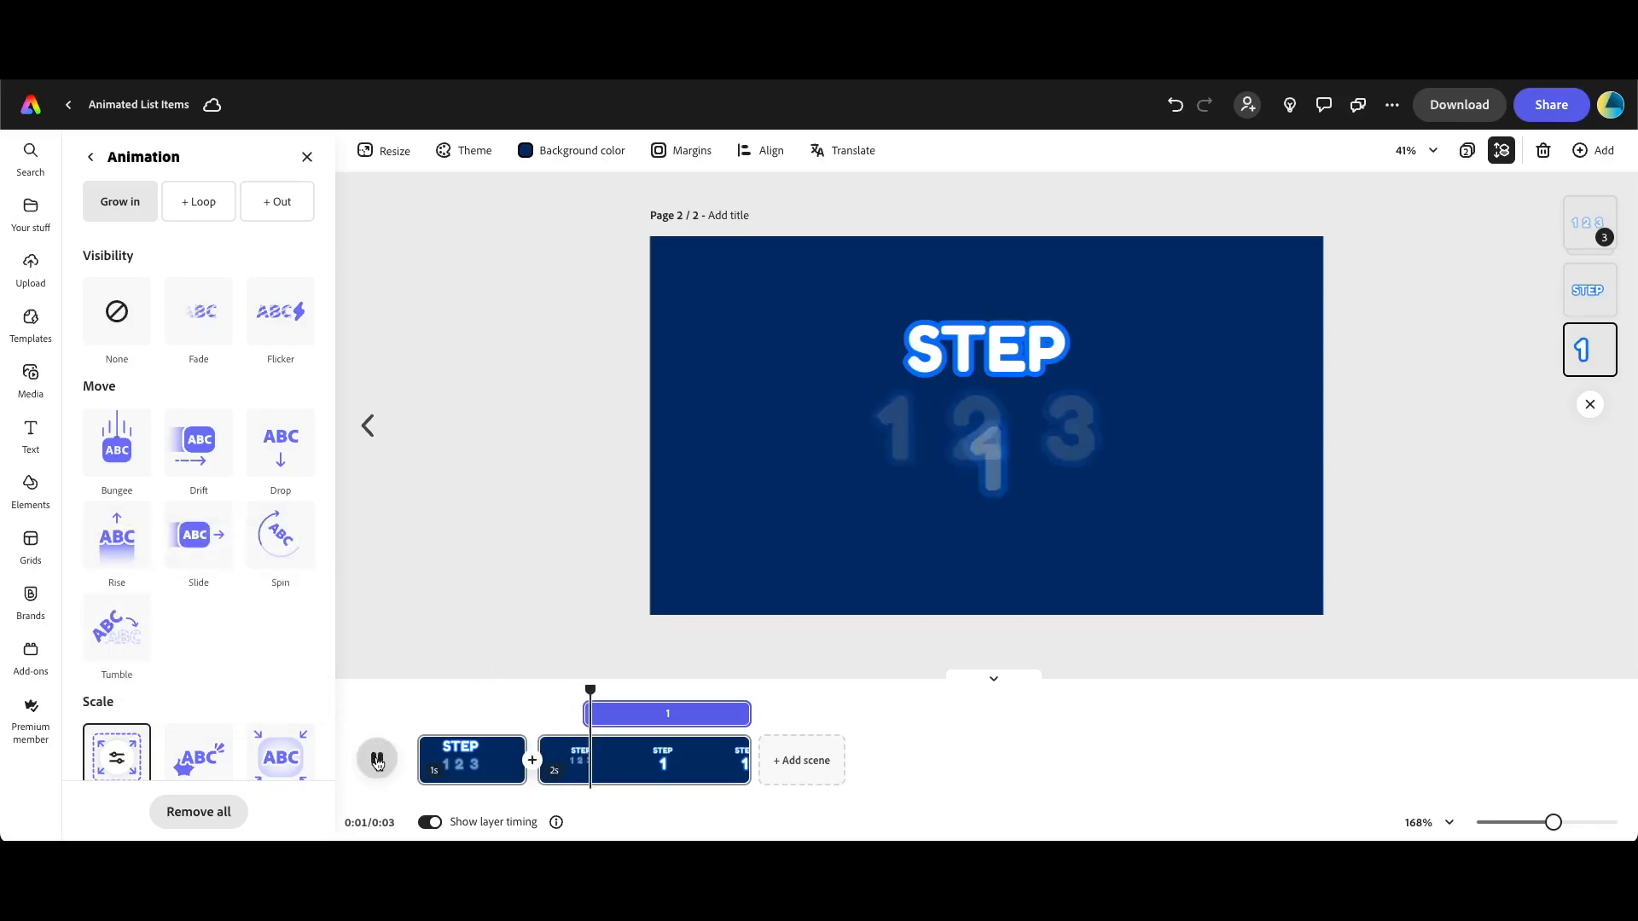
Duplicate the second scene and delete the 1 2 3 group from the copy
right_click(724, 751)
click(726, 653)
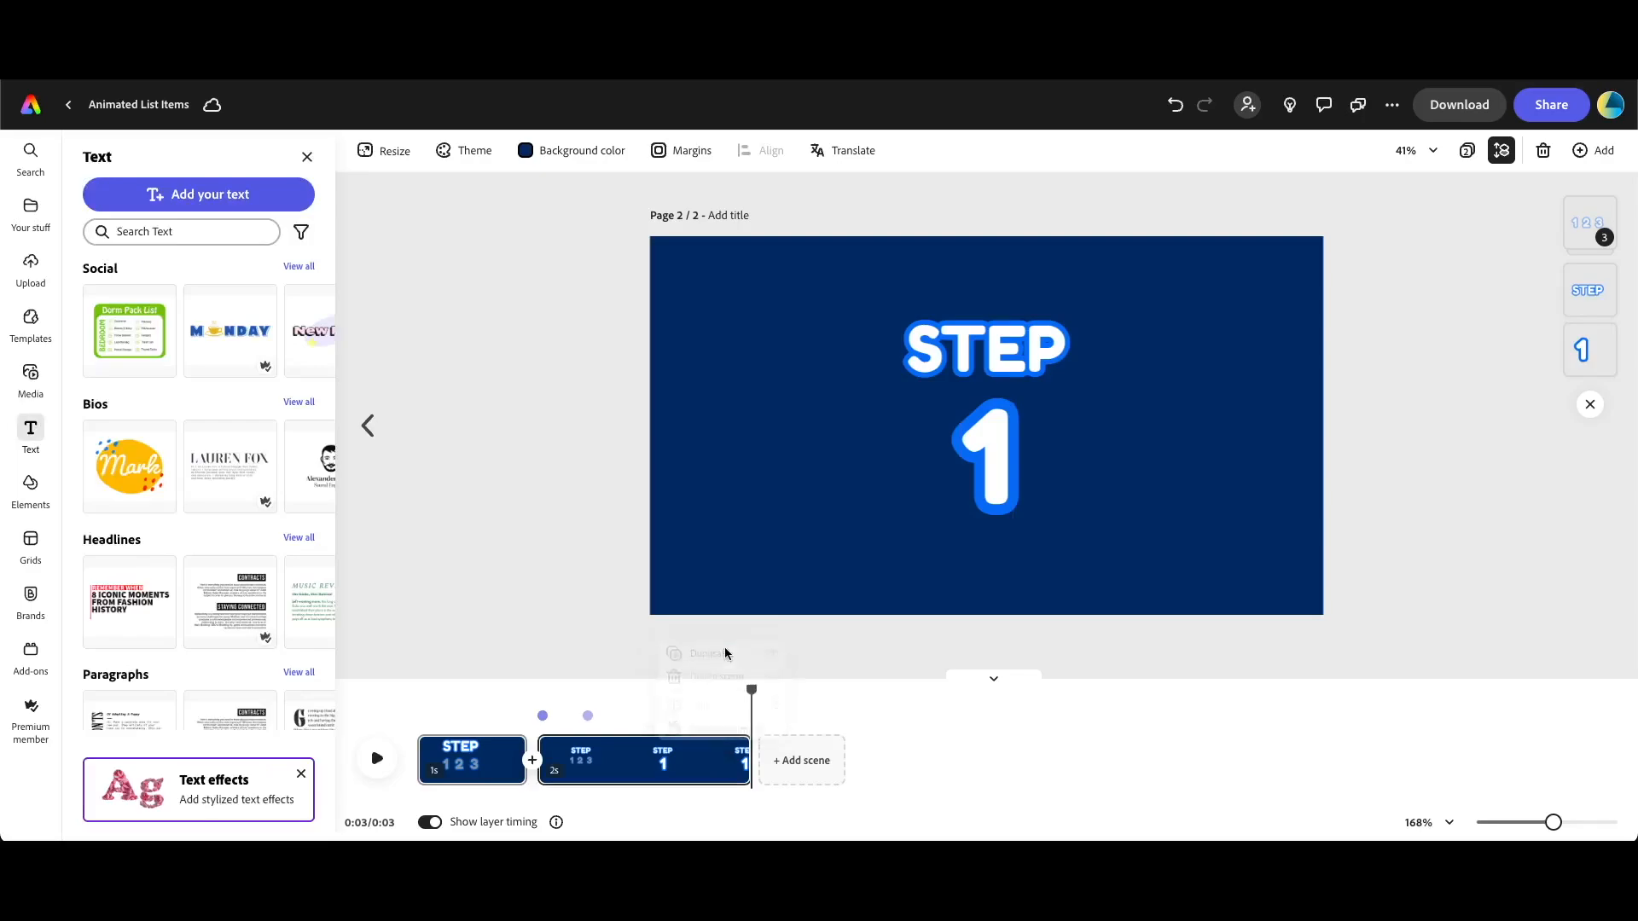
click(929, 445)
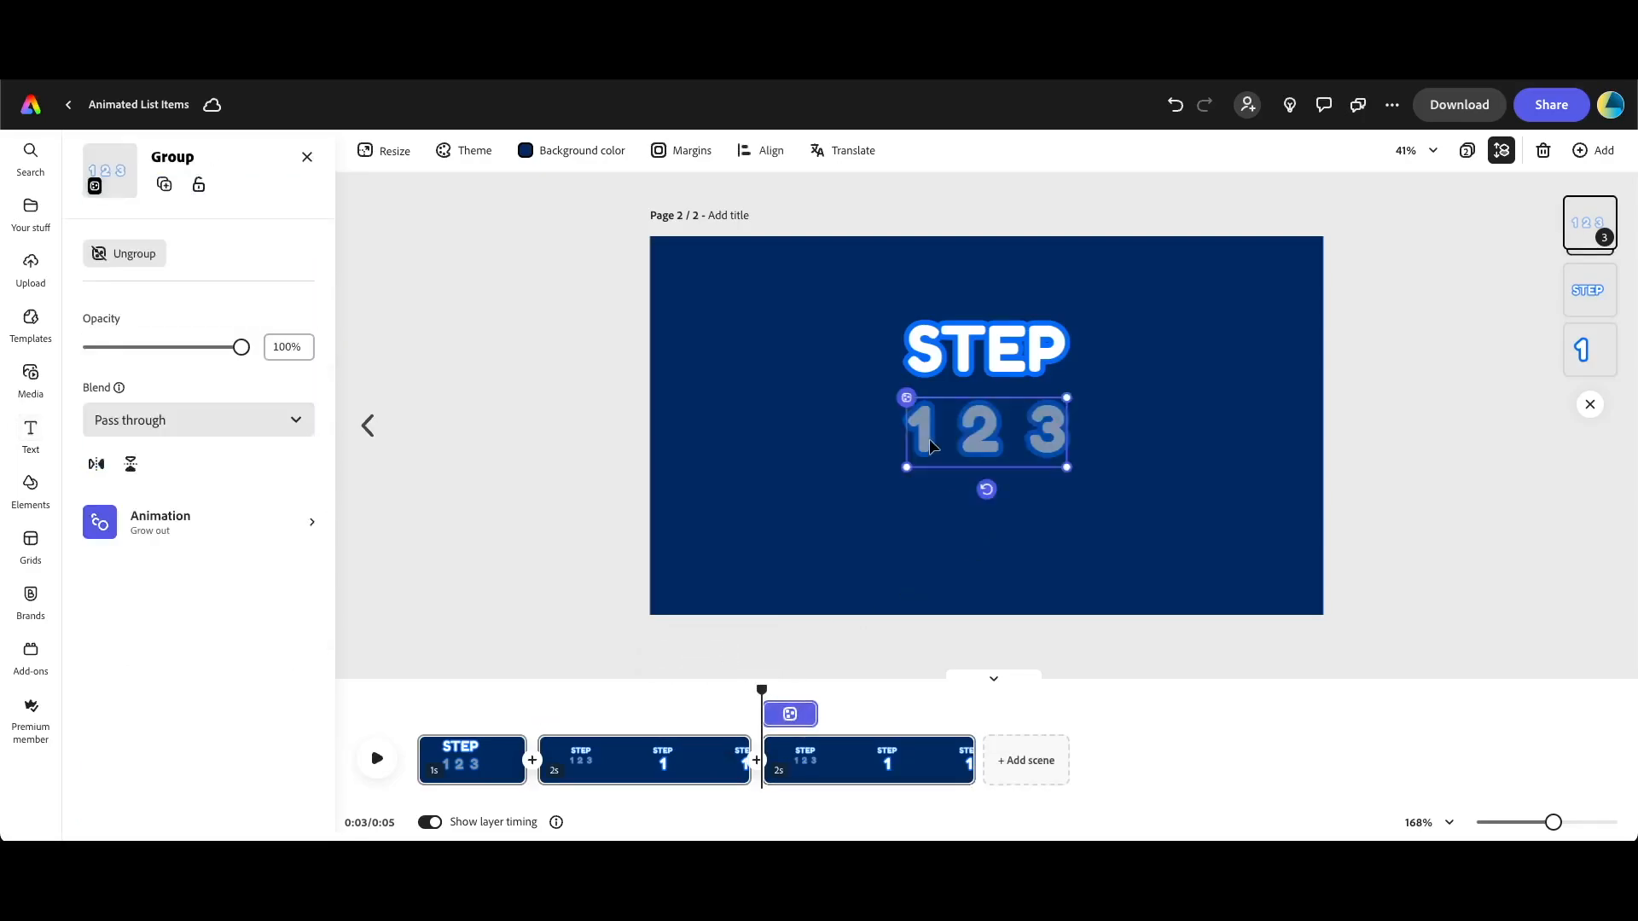
key(BackSpace)
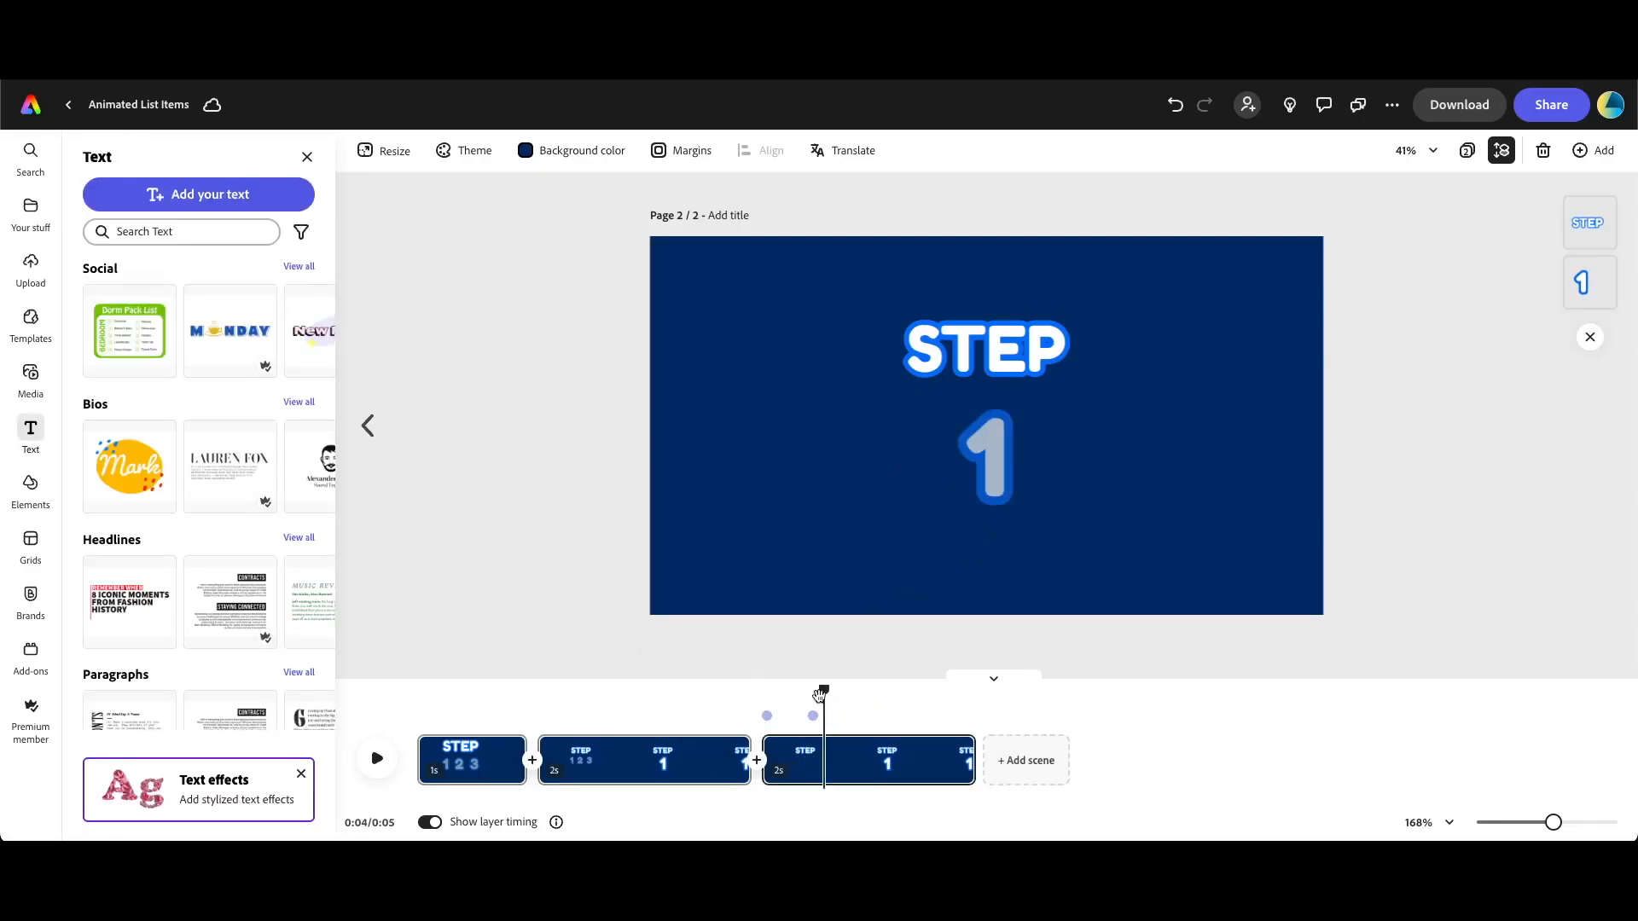
Remove all animation from the large 1 in the third scene
click(996, 445)
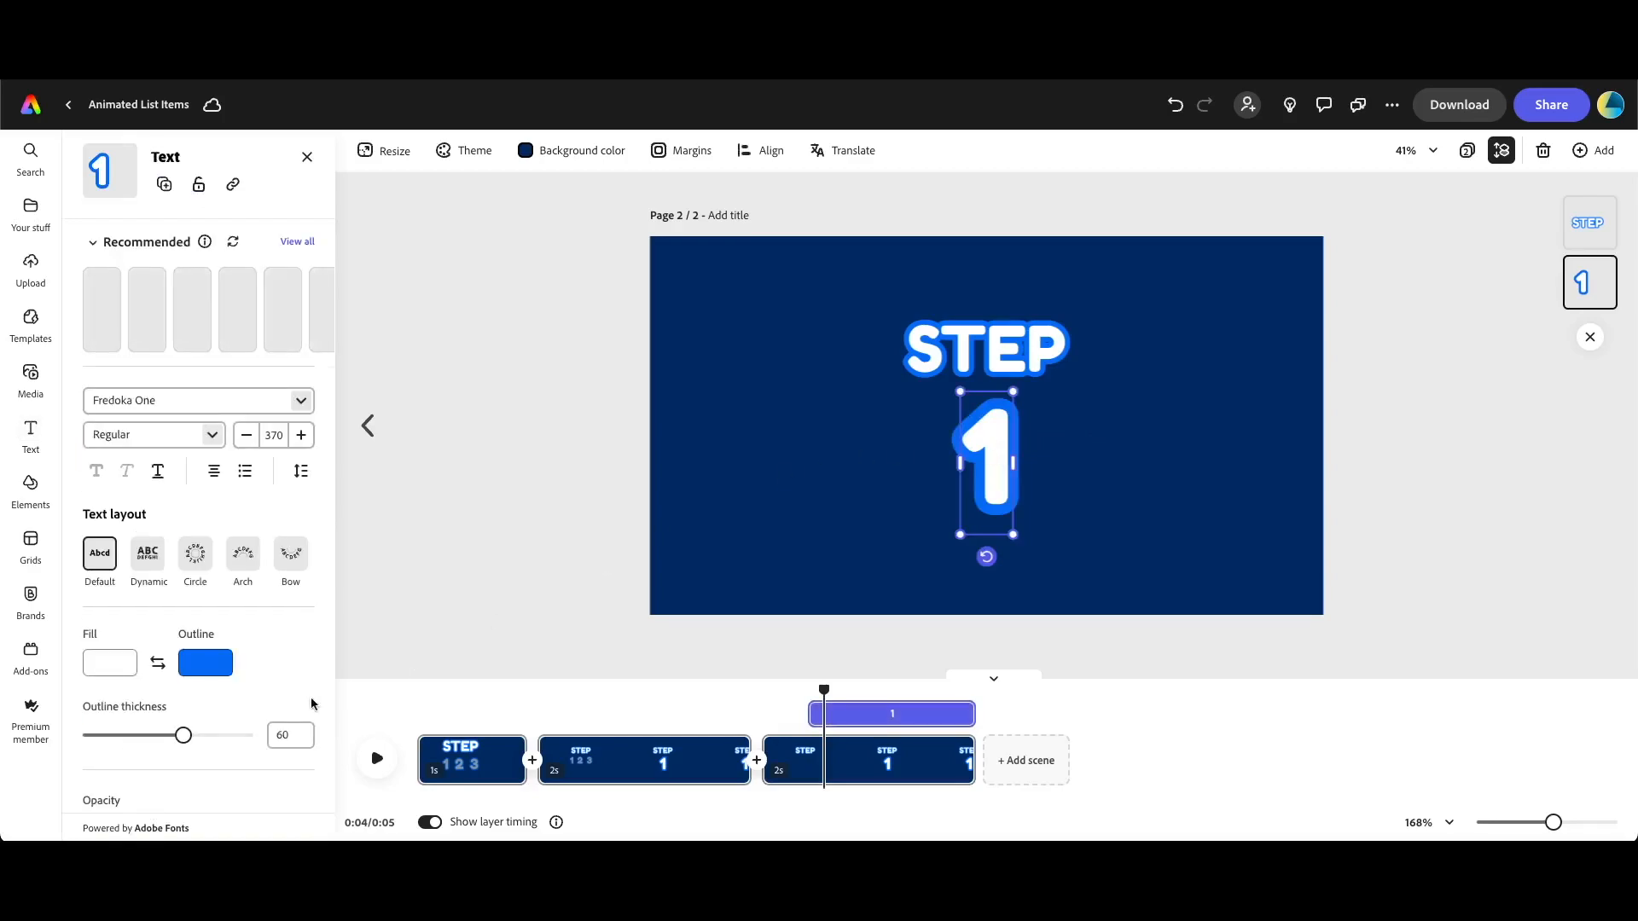
scroll(205, 717, down, 4)
click(210, 763)
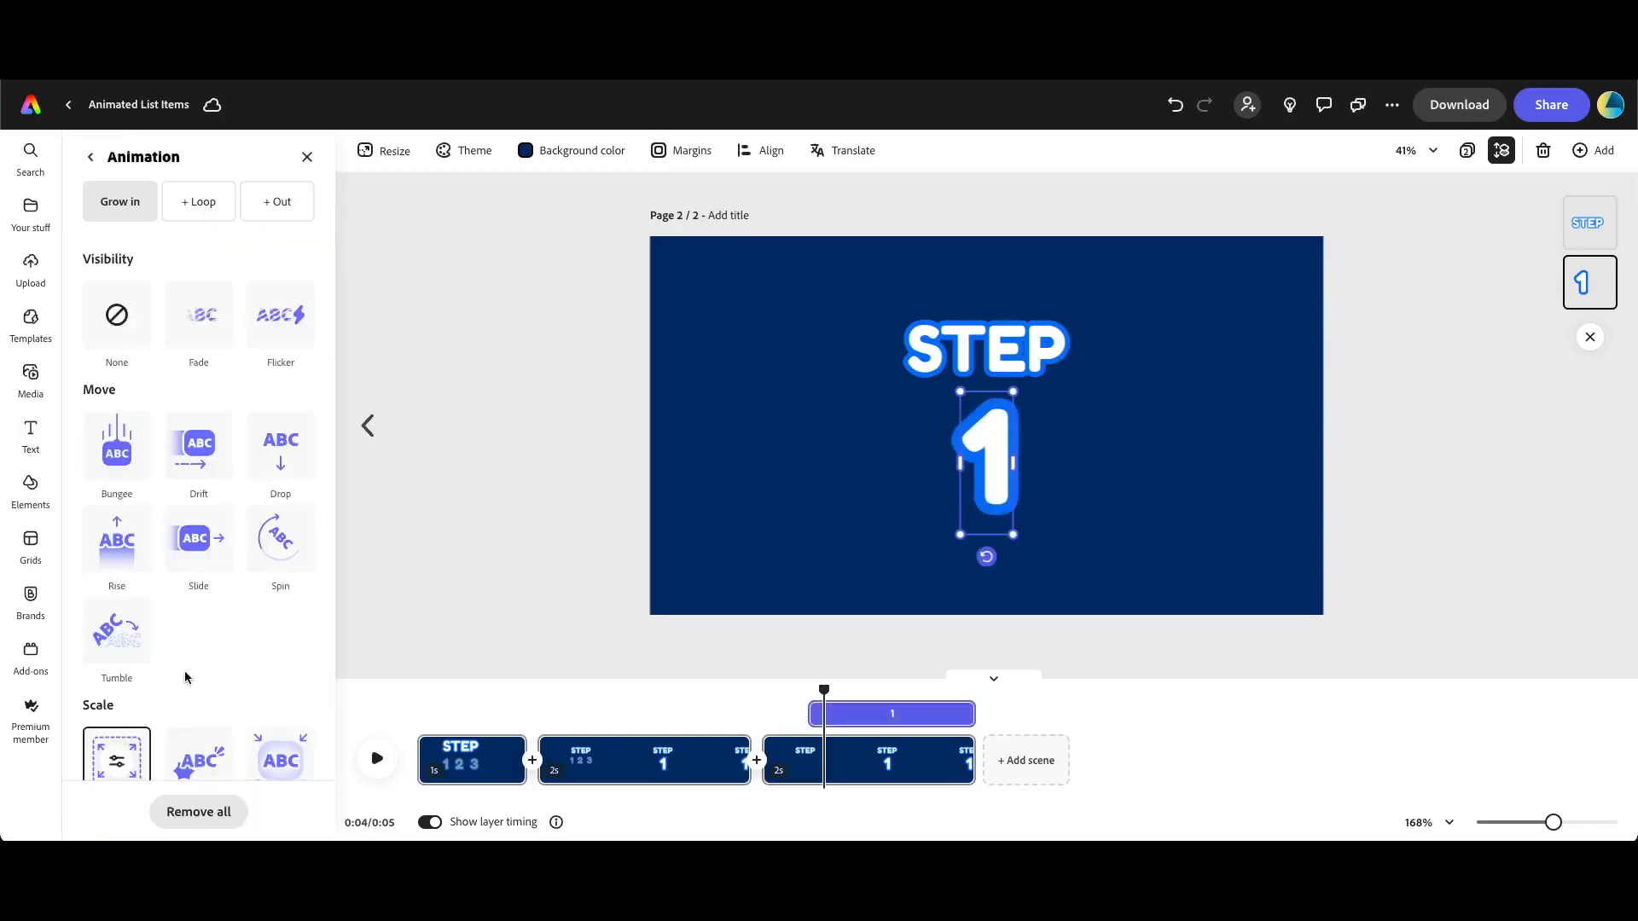
click(192, 810)
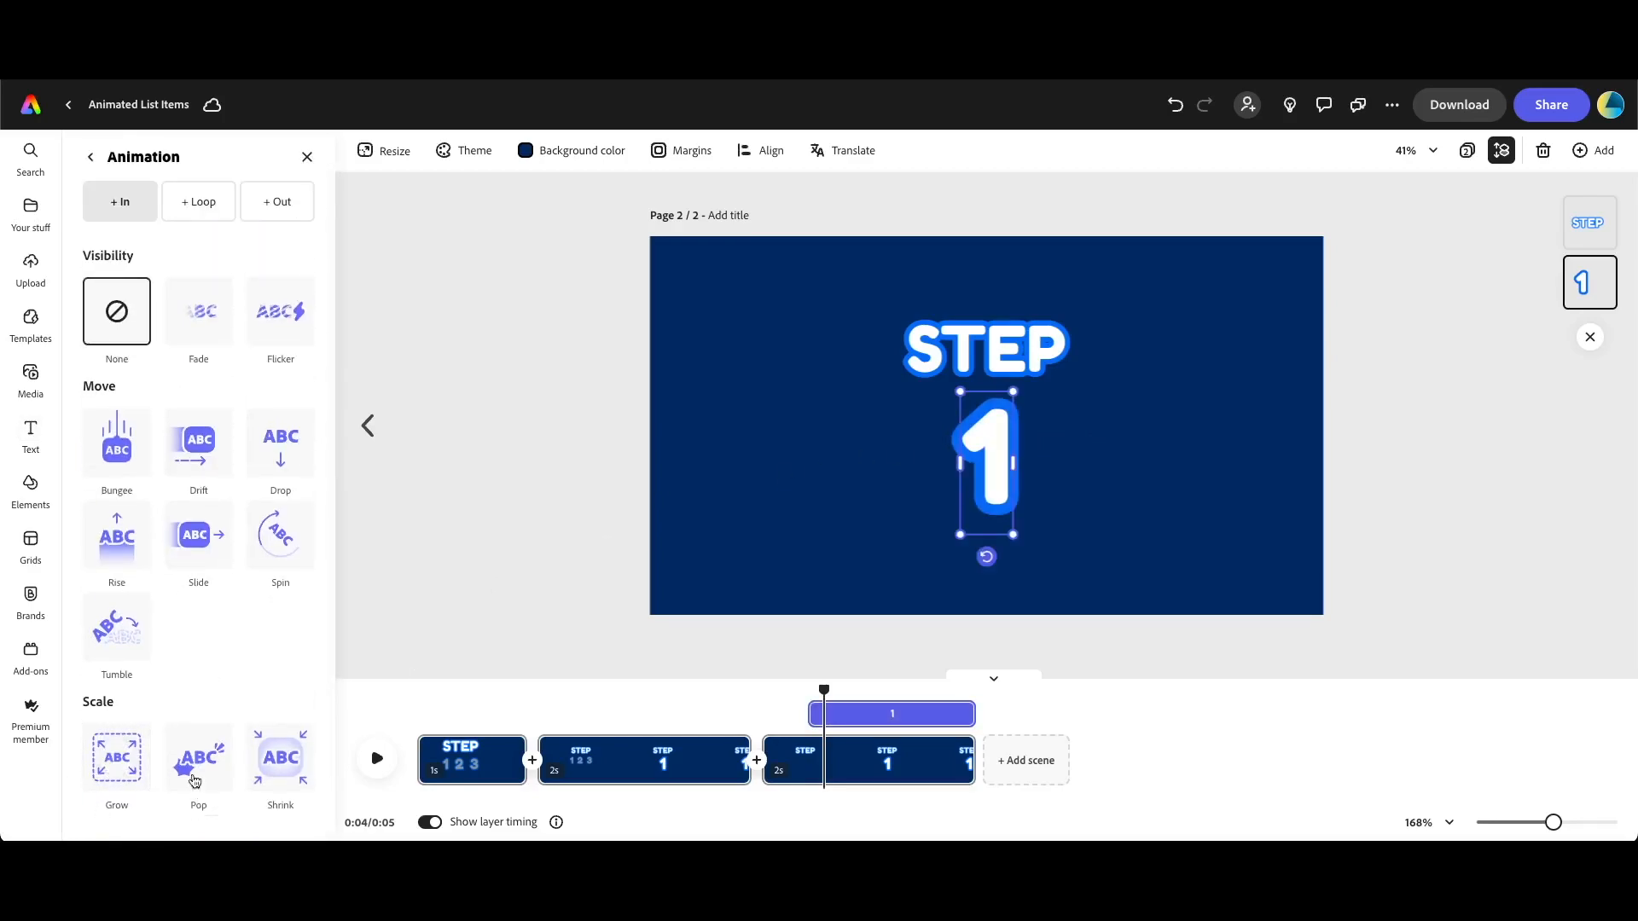
click(91, 157)
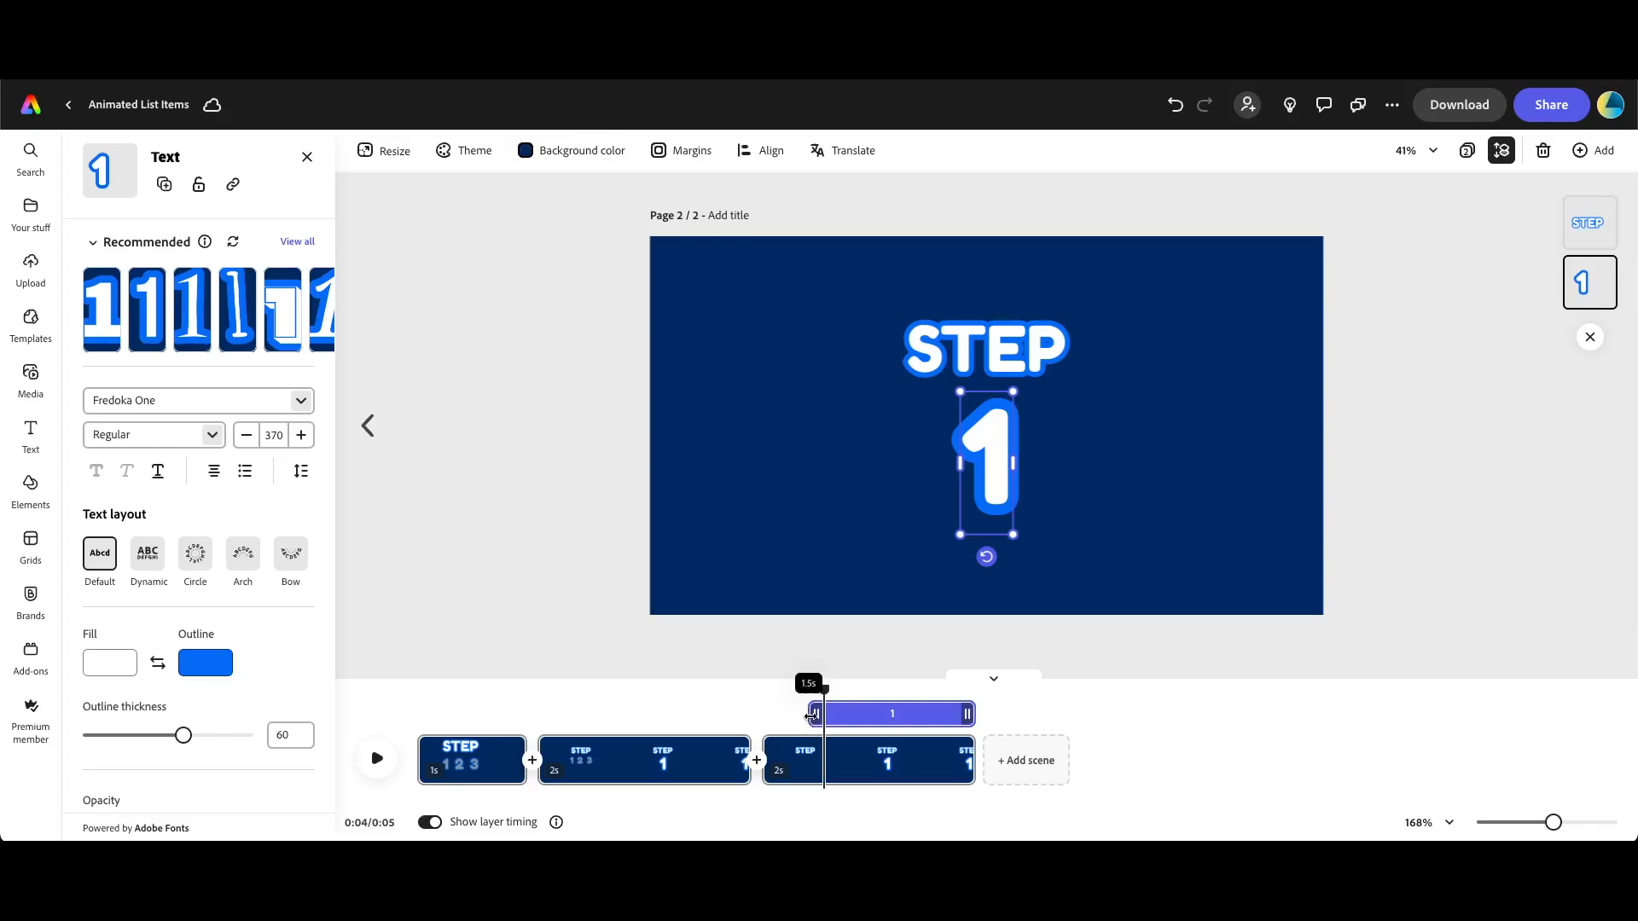
Extend the large 1 back to the start of the third scene and shorten that scene to 1 second
drag(815, 715, 762, 716)
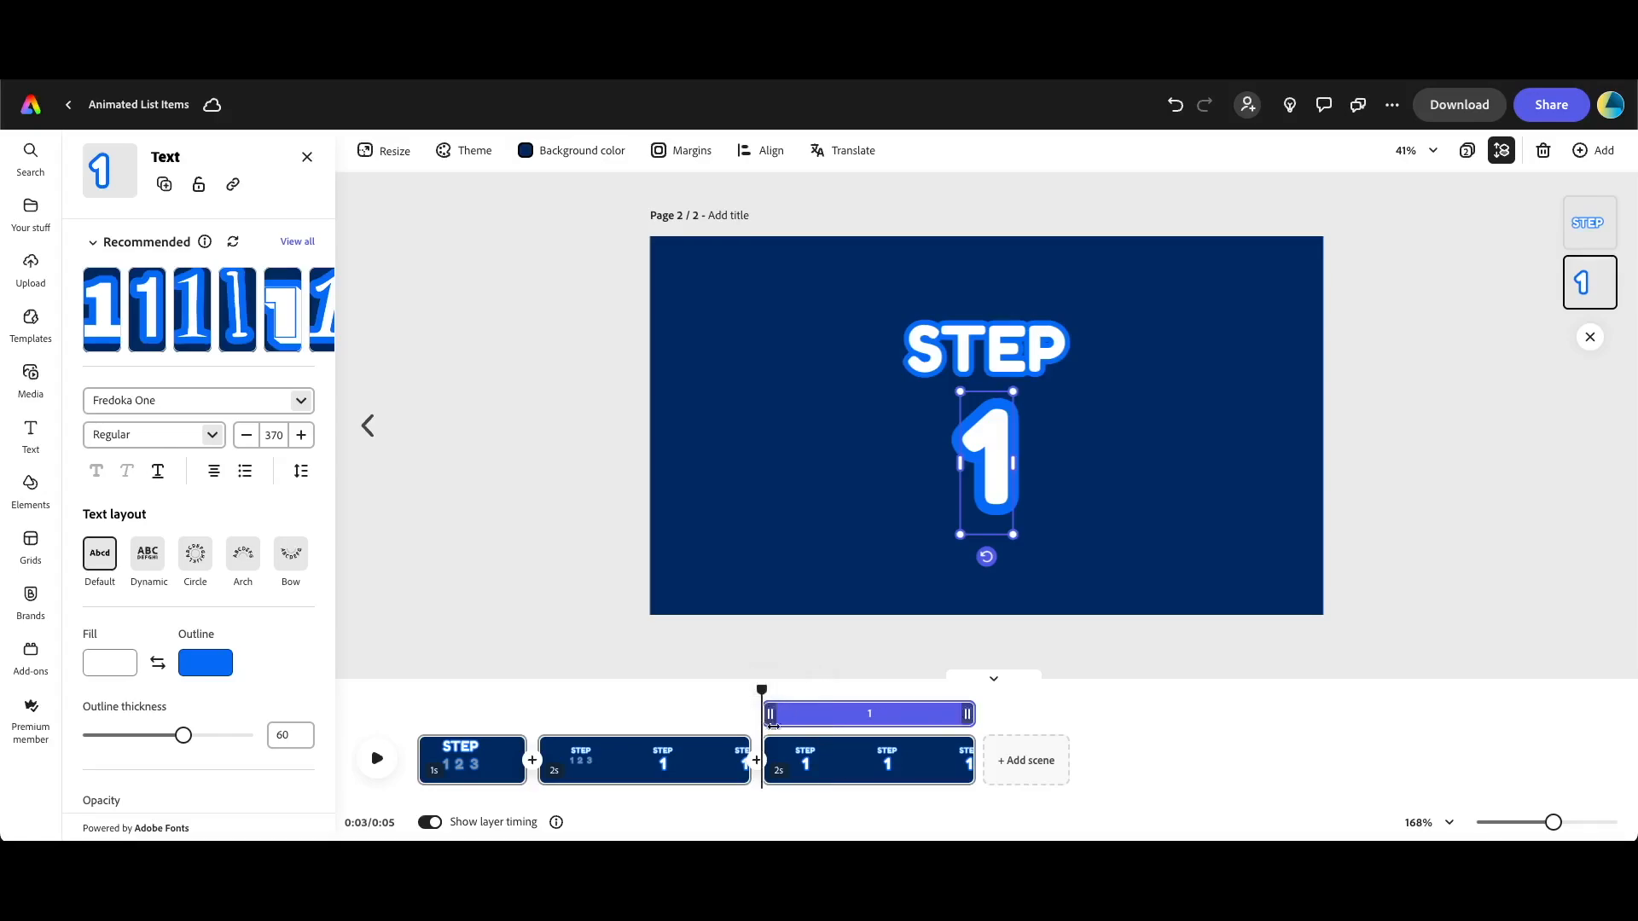
drag(965, 757, 868, 762)
click(1200, 463)
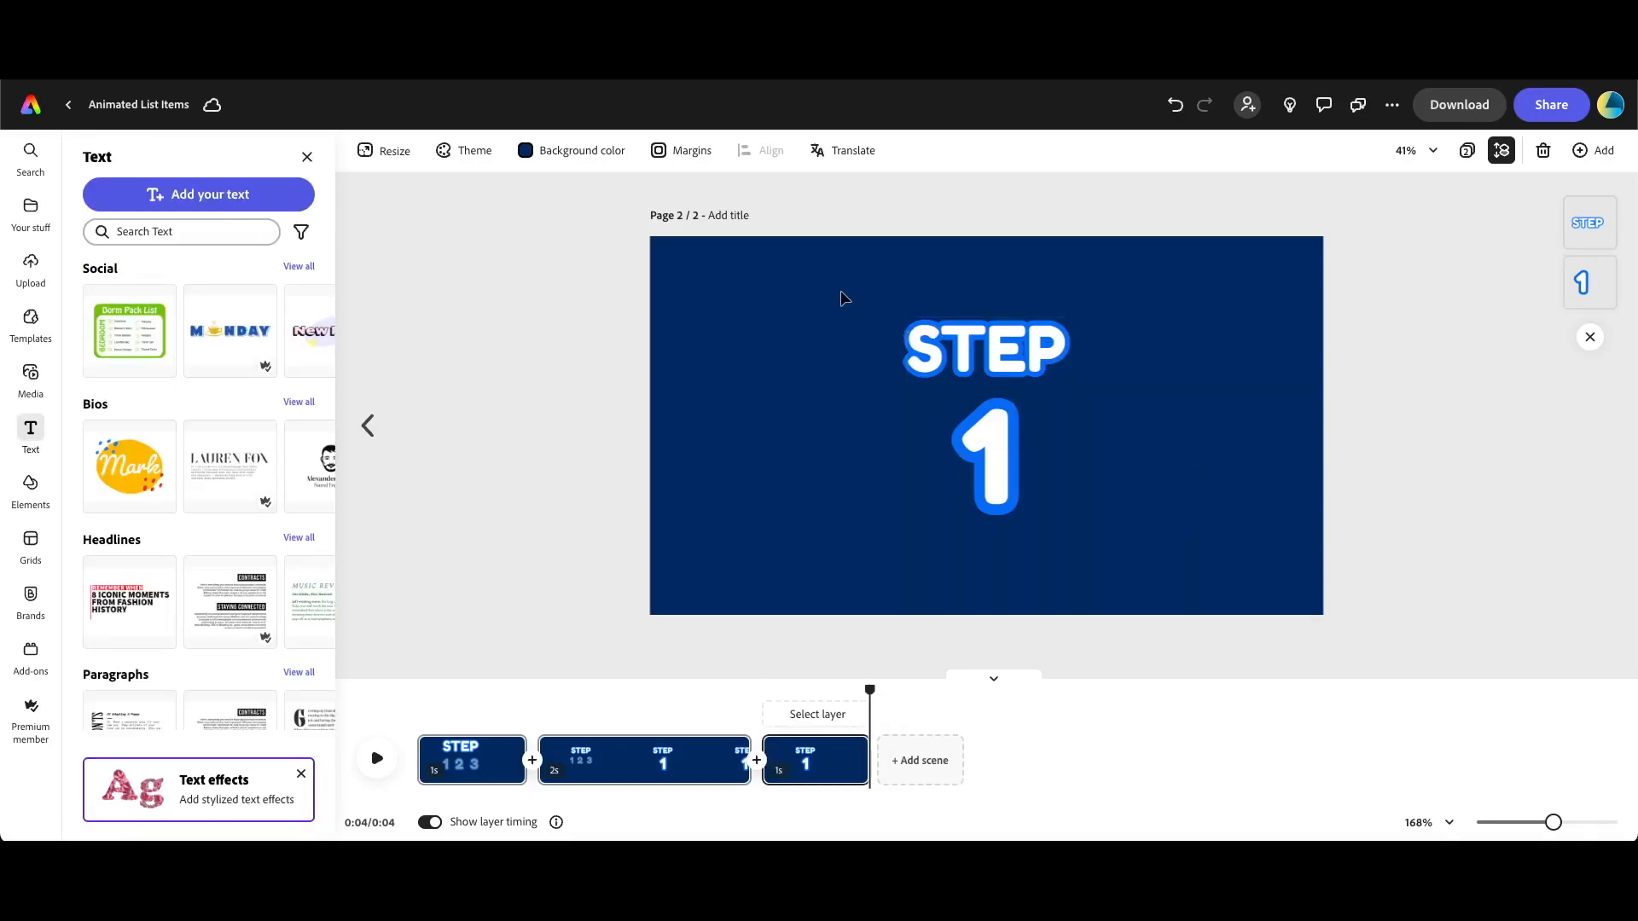
Group STEP with the large 1 in the third scene and give the group a Grow out animation with Energetic personality
drag(841, 297, 1125, 547)
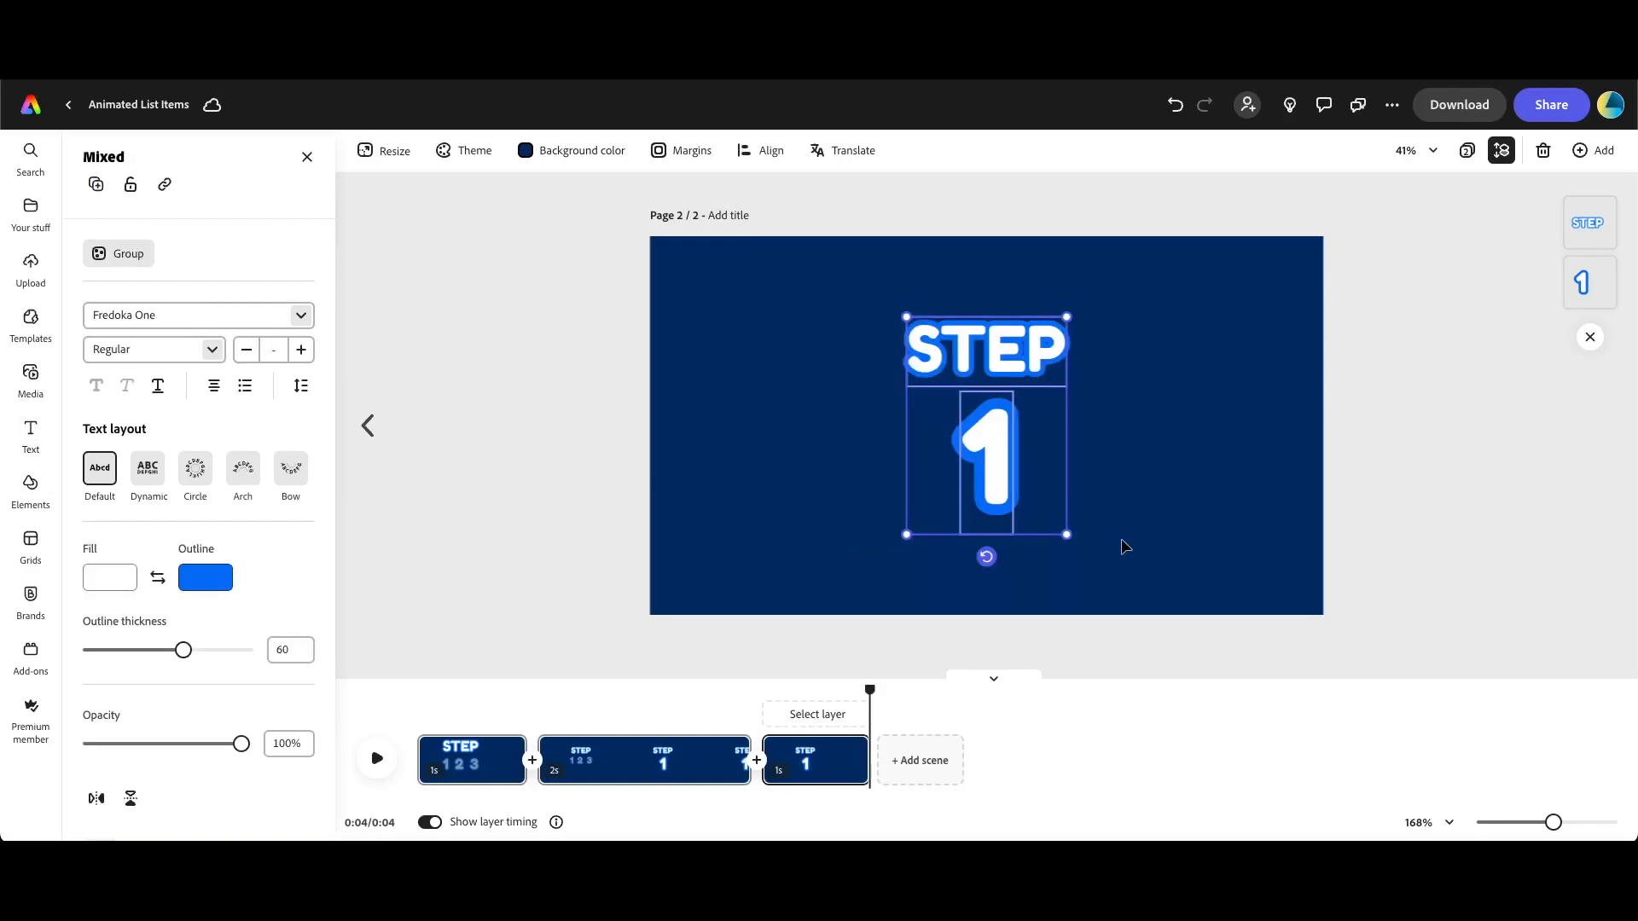
key(super+g)
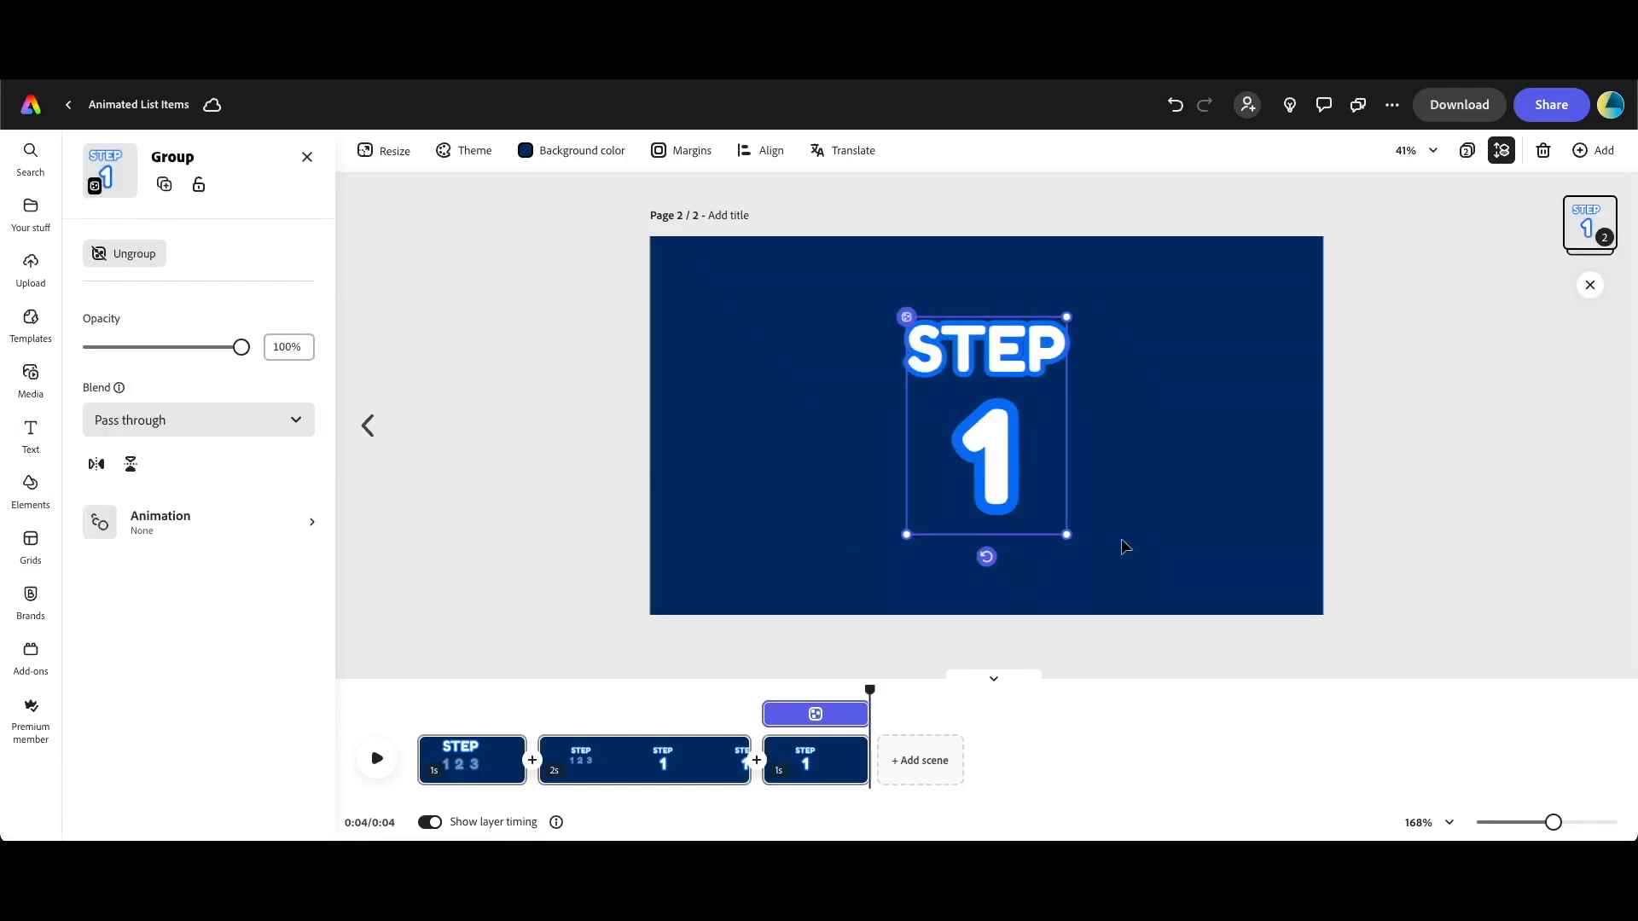
click(161, 520)
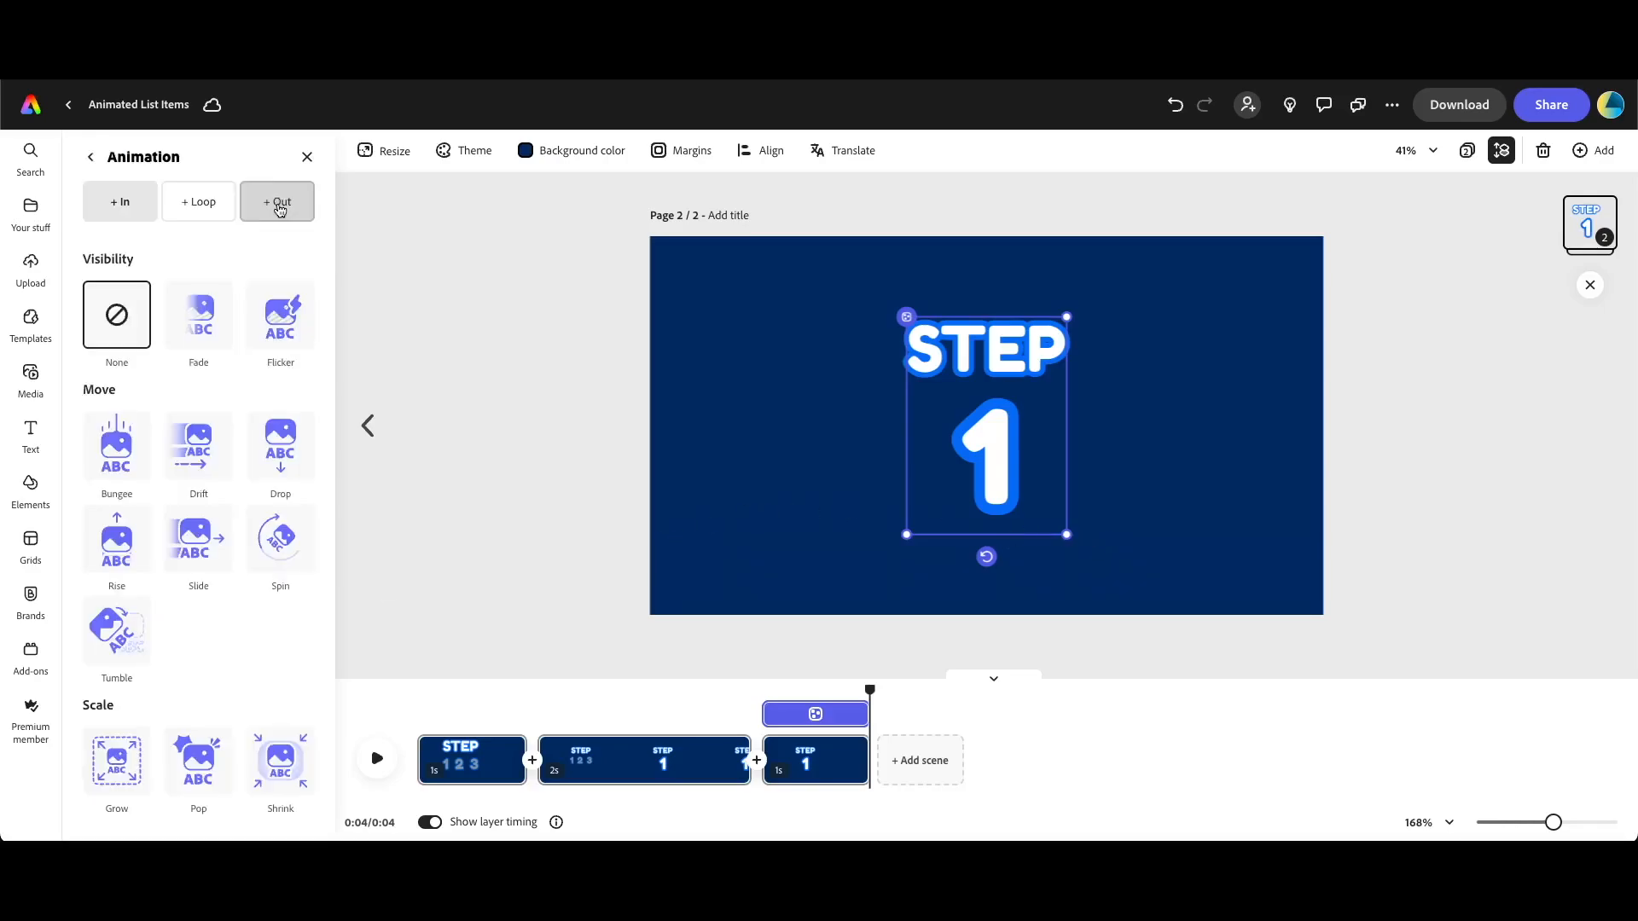
click(278, 206)
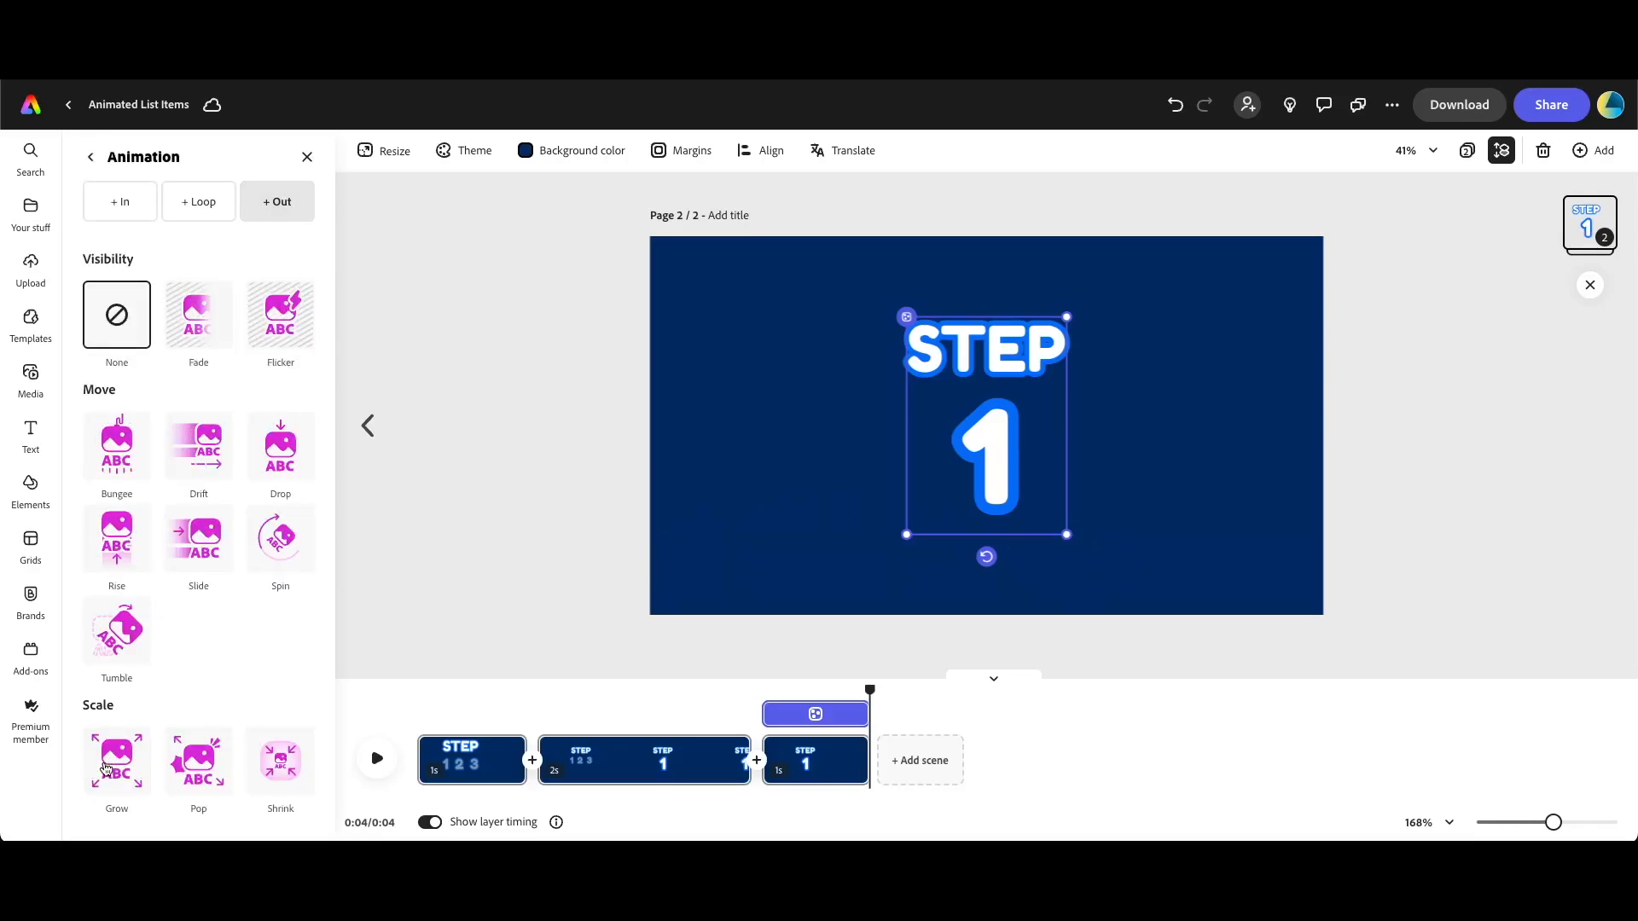
click(104, 770)
click(171, 684)
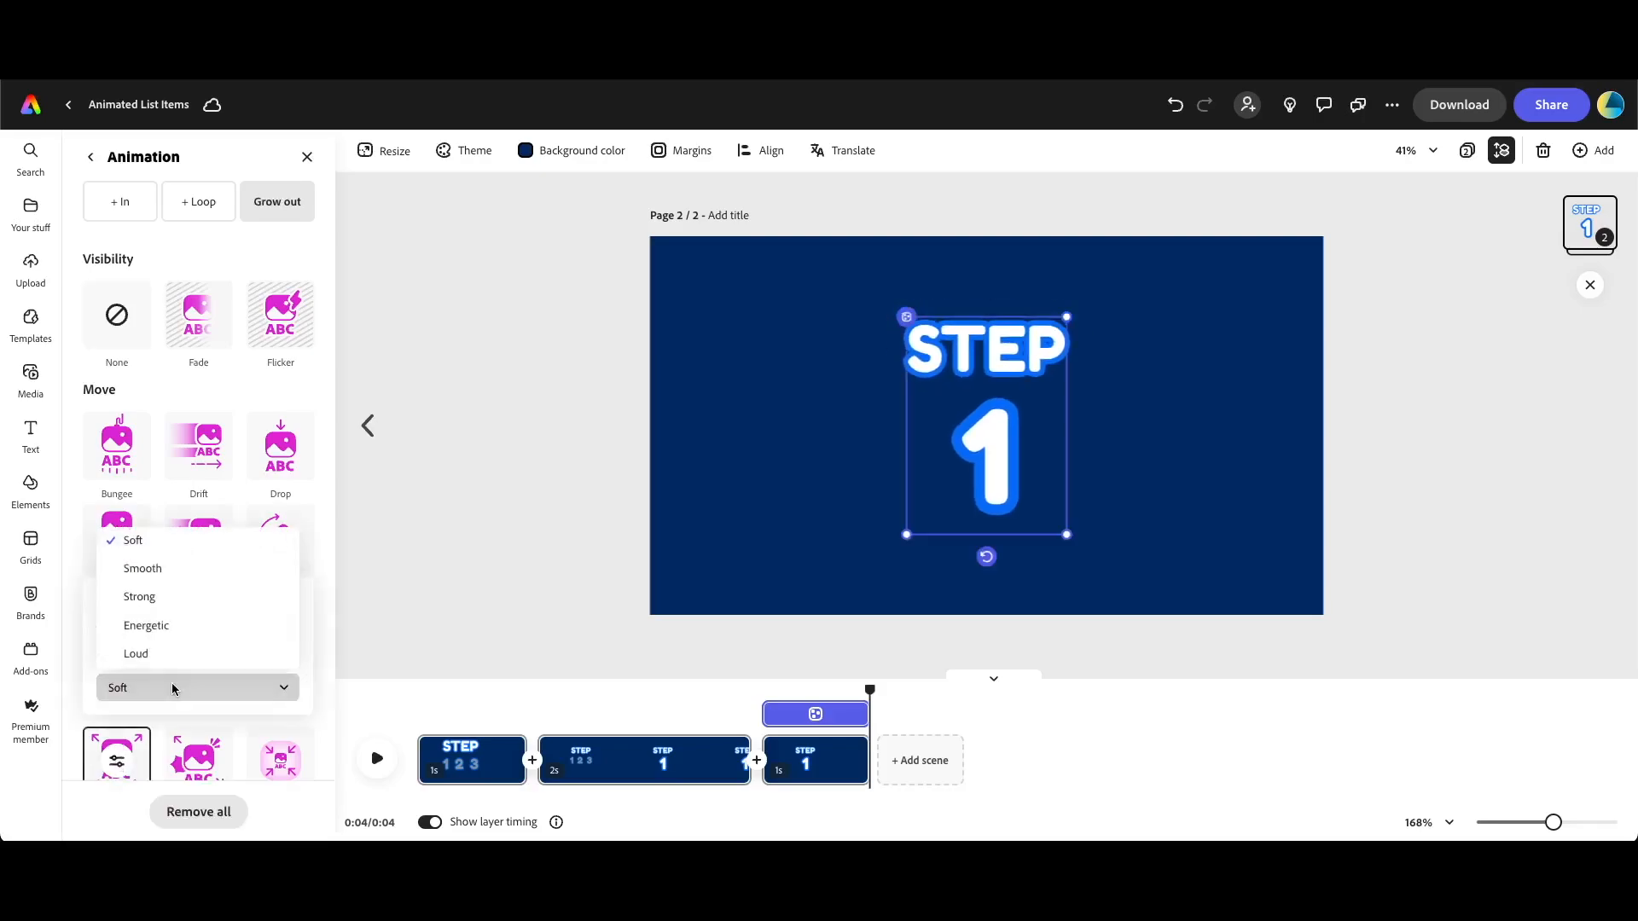
click(172, 629)
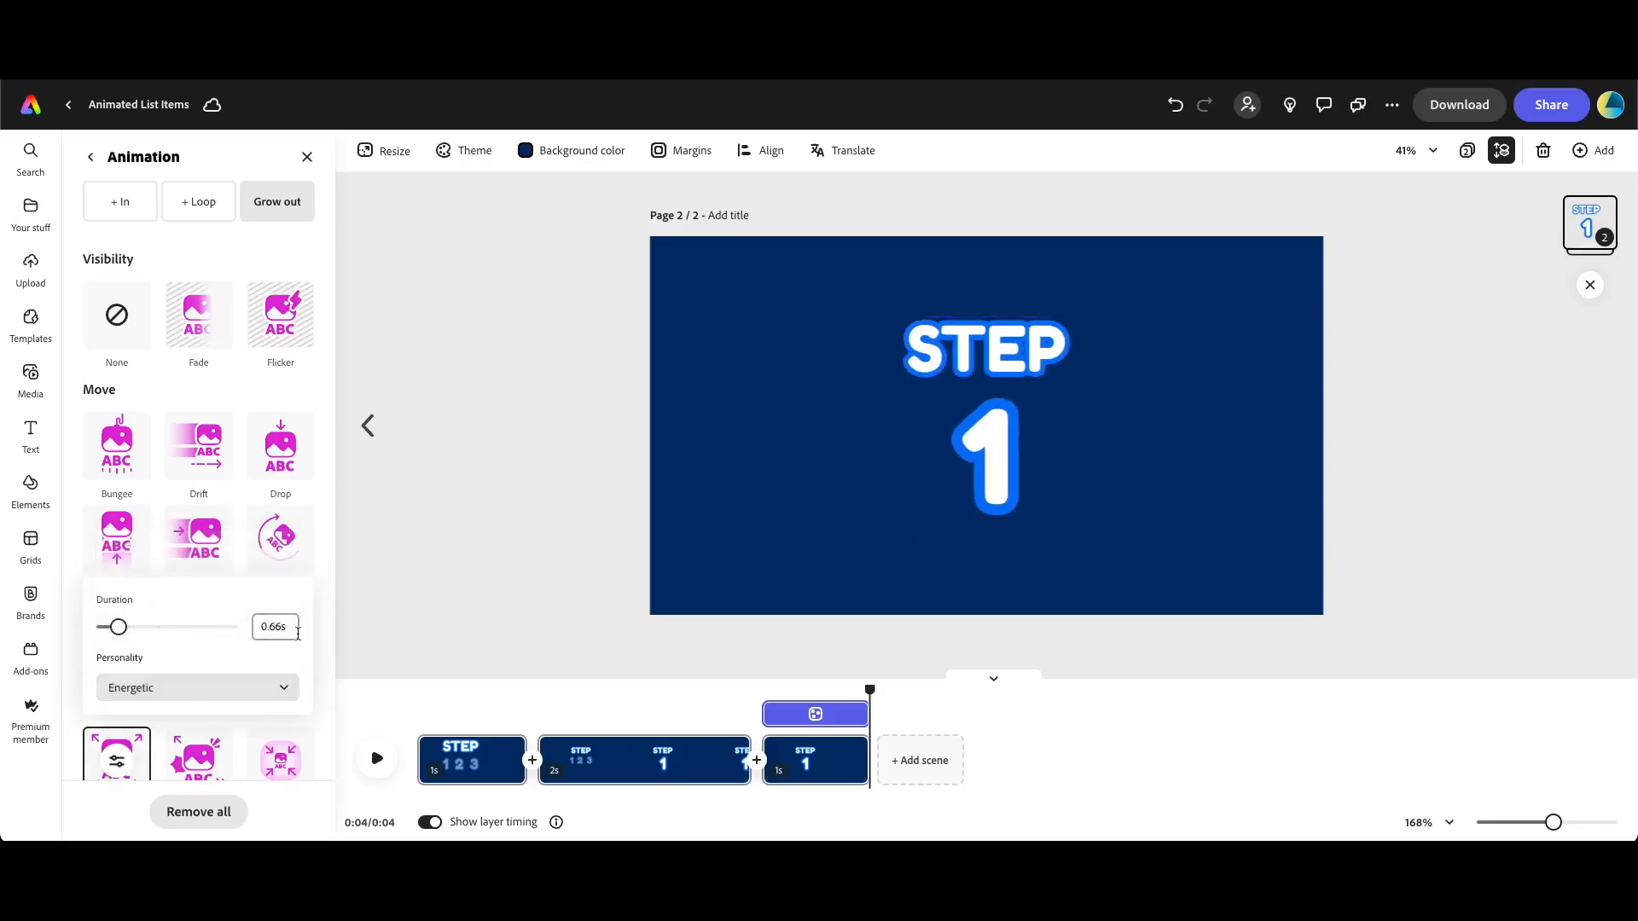
Preview the third scene's exit animation, and play the whole second-page sequence from the beginning
click(762, 691)
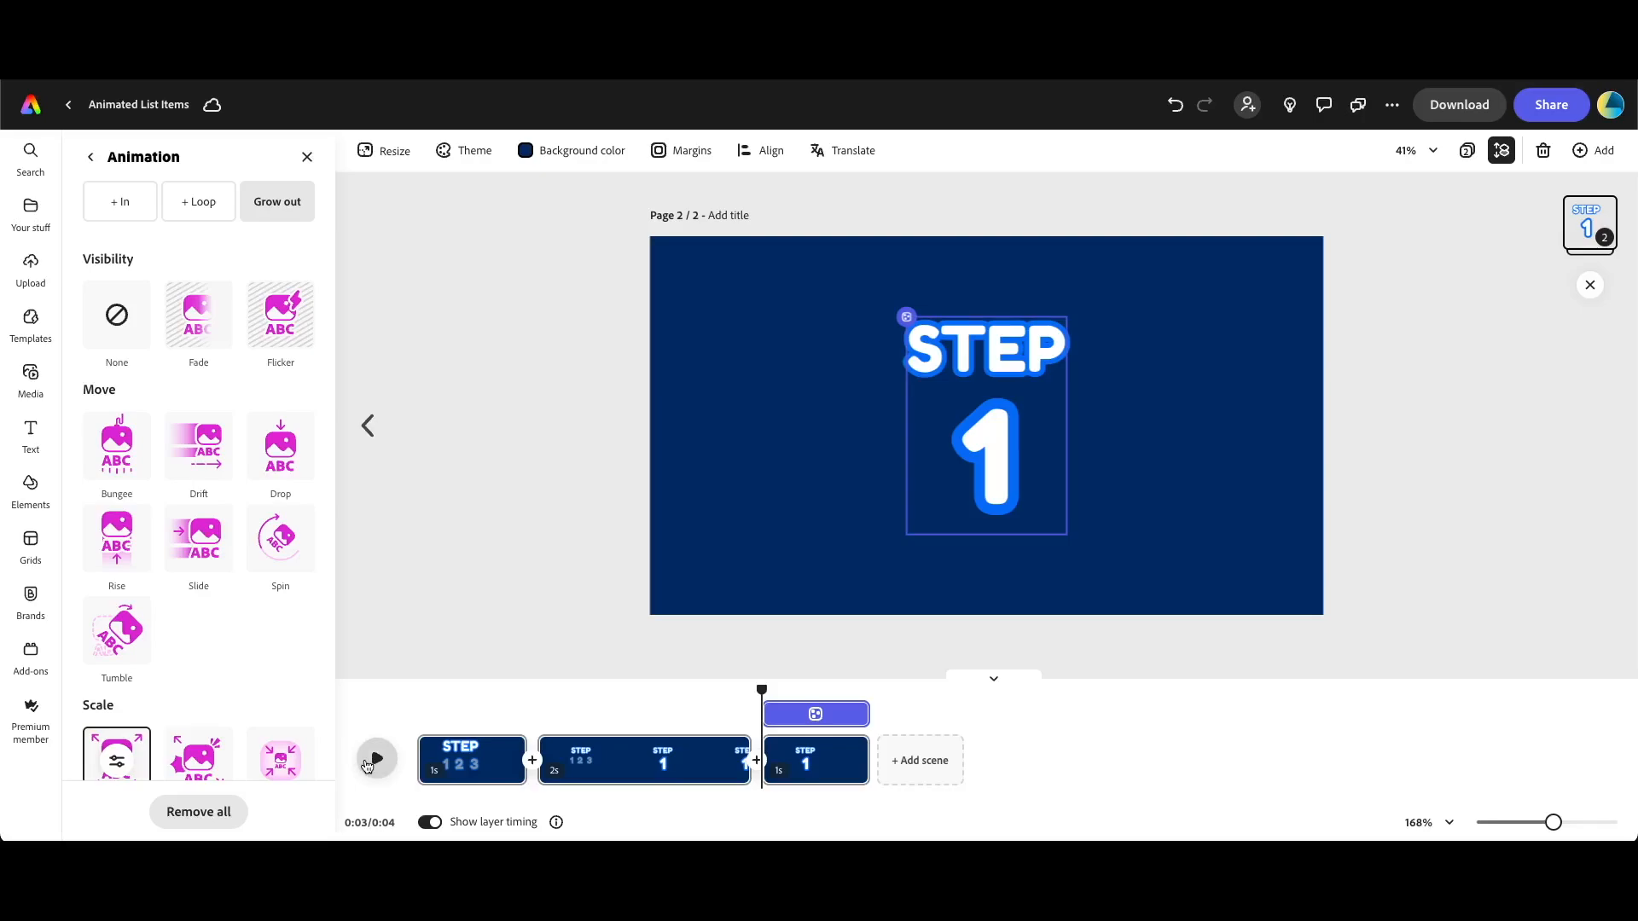
click(366, 765)
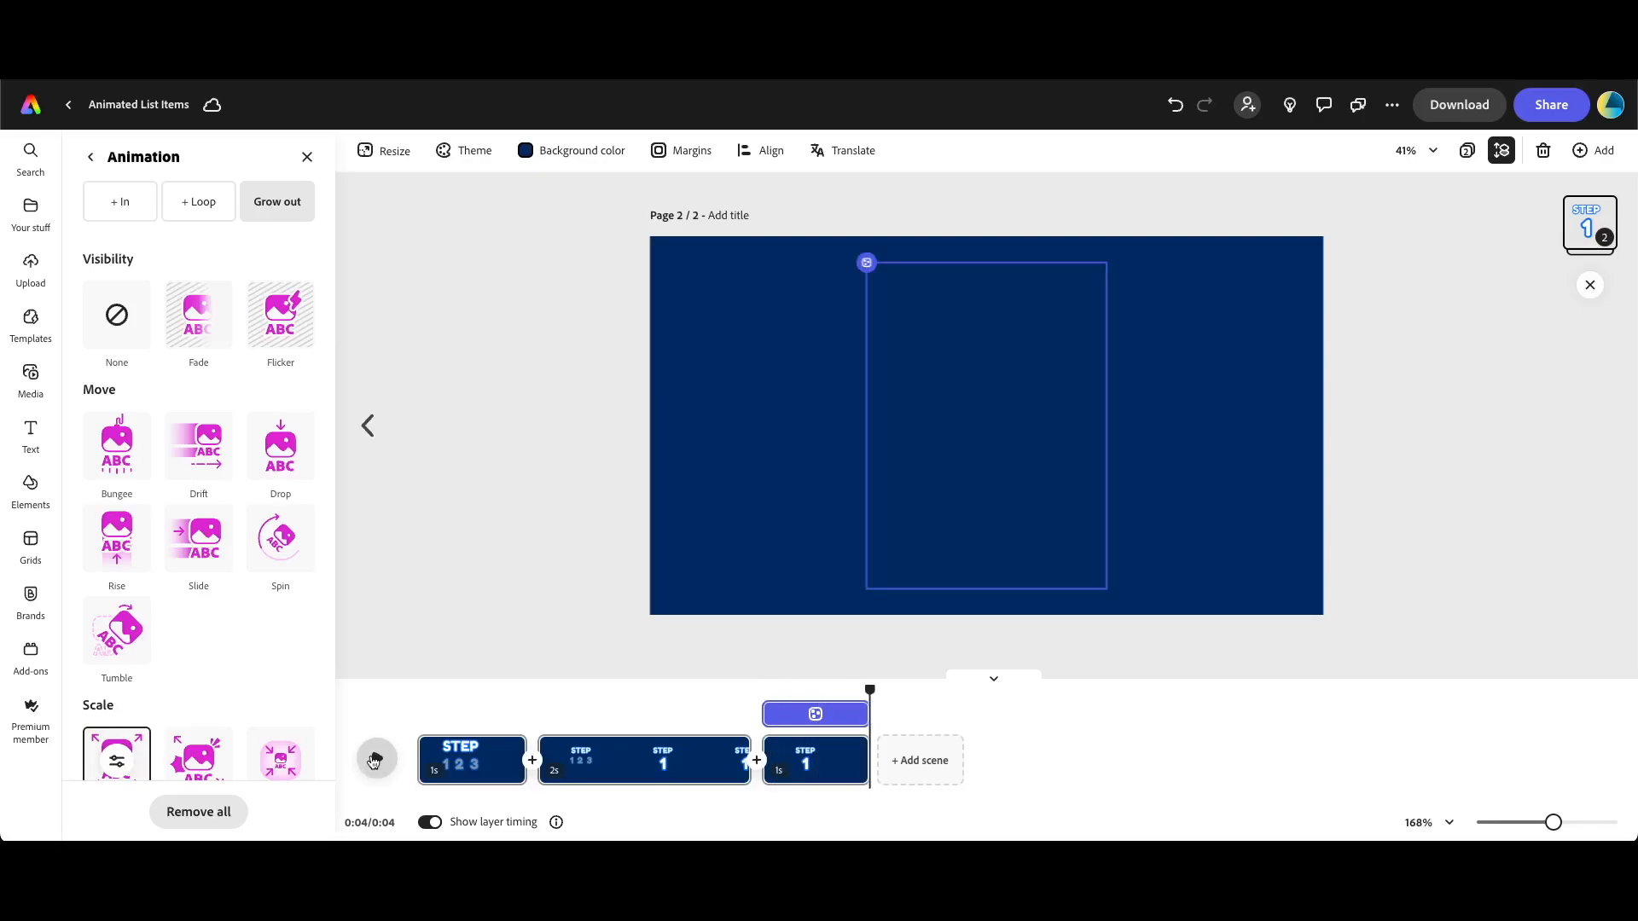
click(373, 759)
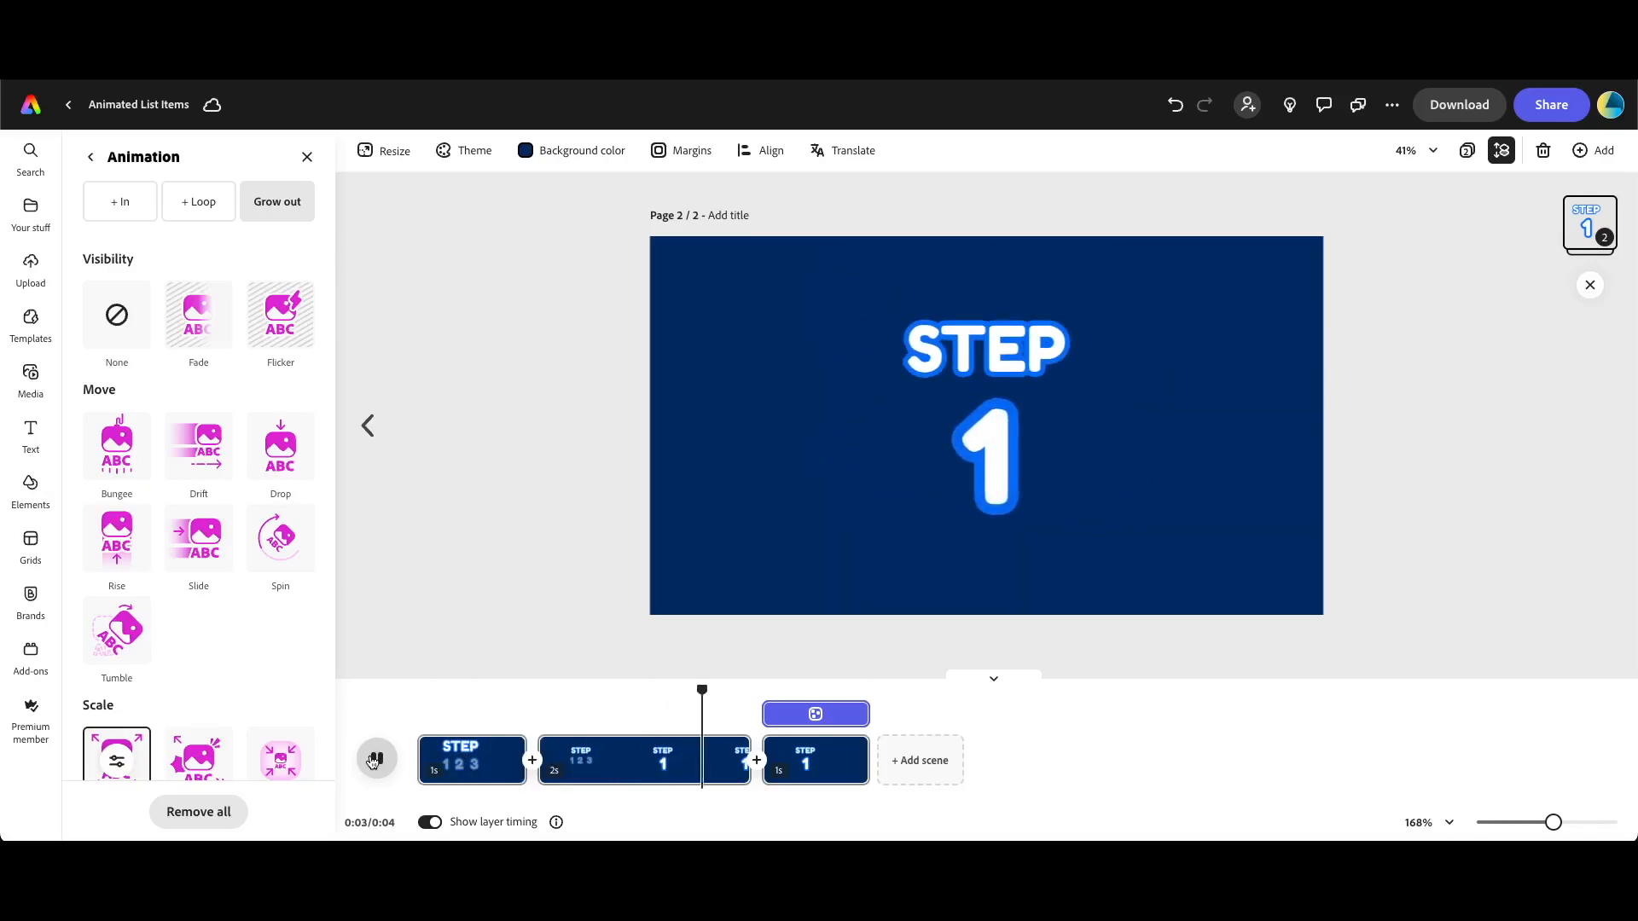
click(372, 760)
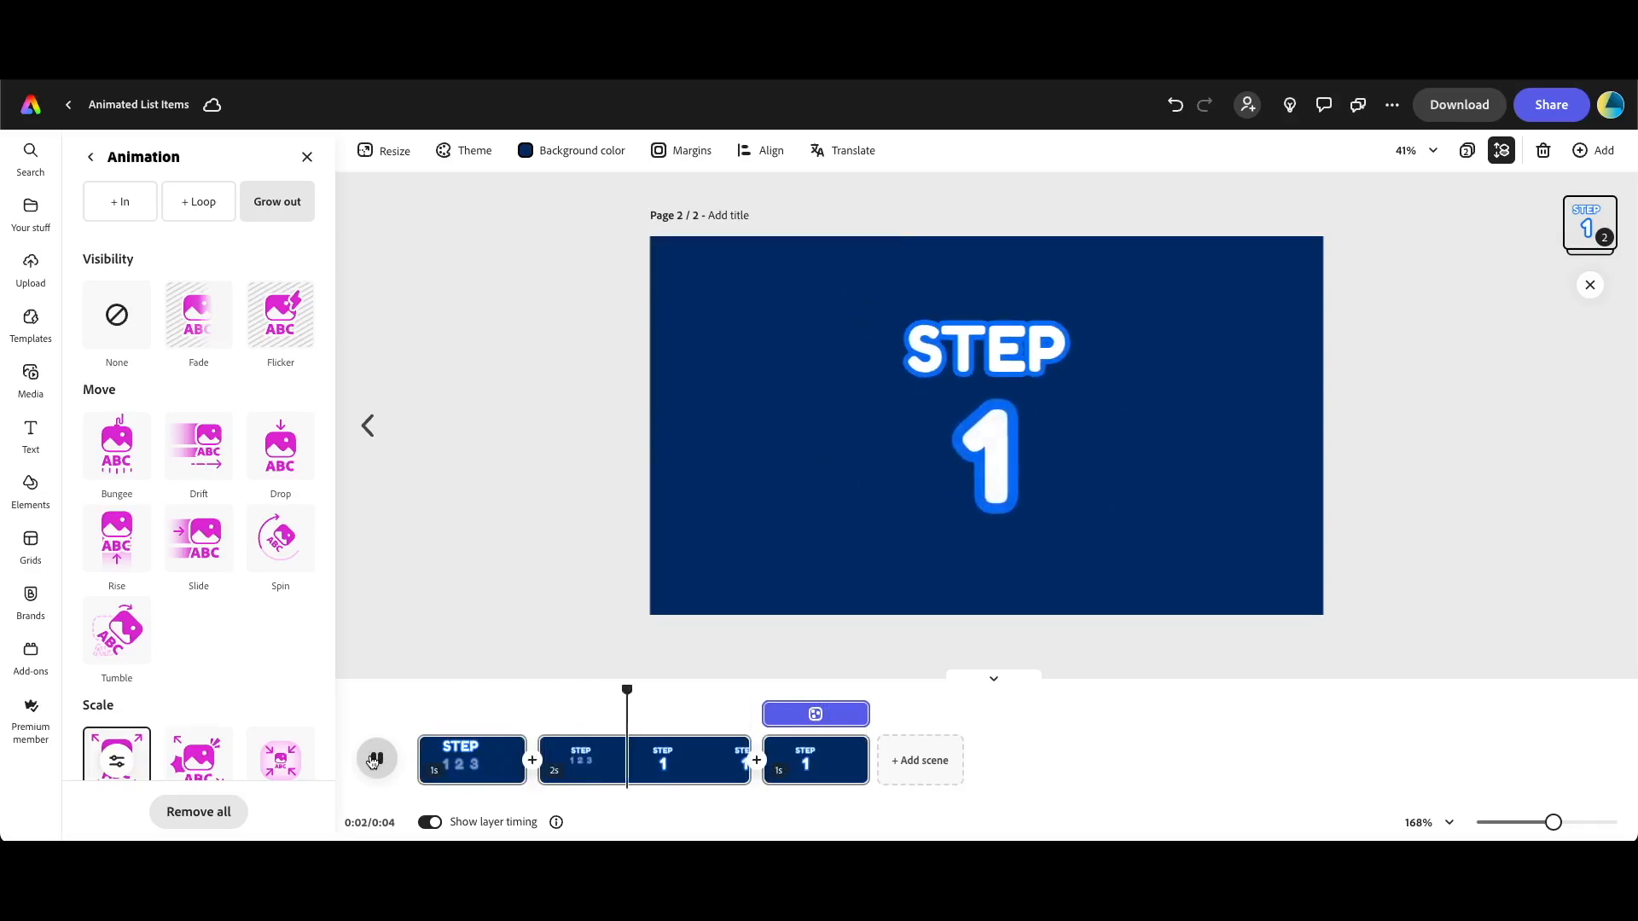